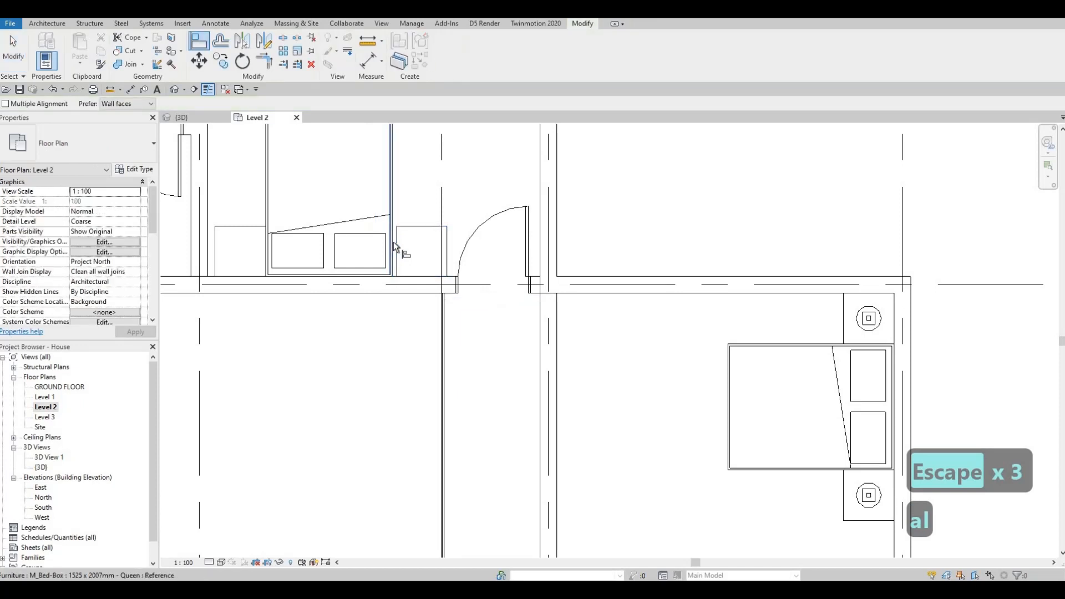
Align the night stand nearest the door flush with the side of the upper bedroom's bed.
{"action": "key", "text": "Escape"}
{"action": "key", "text": "Escape"}
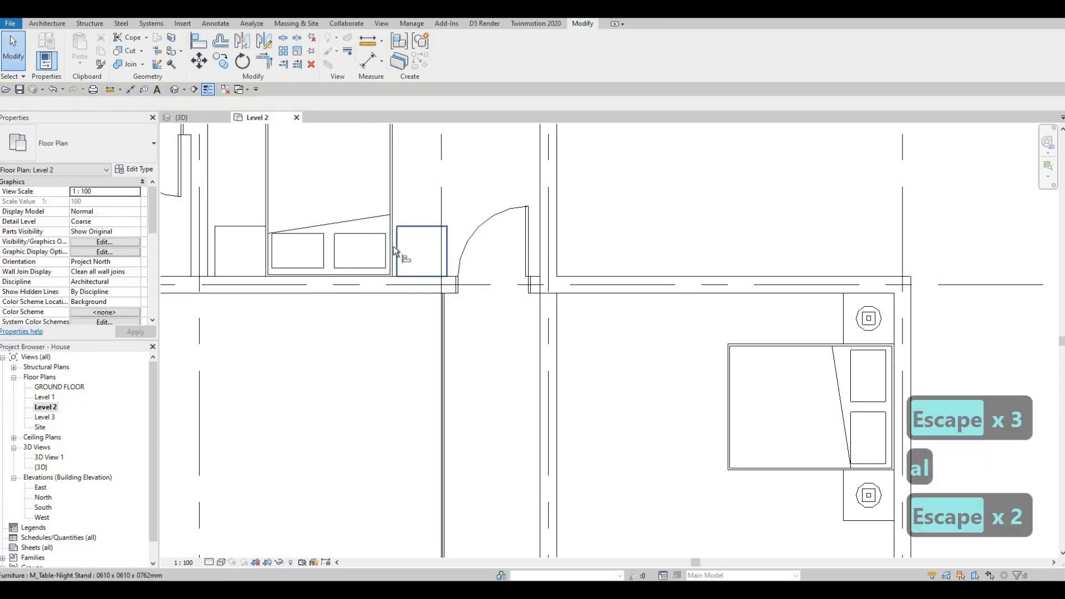
{"action": "key", "text": "a"}
{"action": "key", "text": "l"}
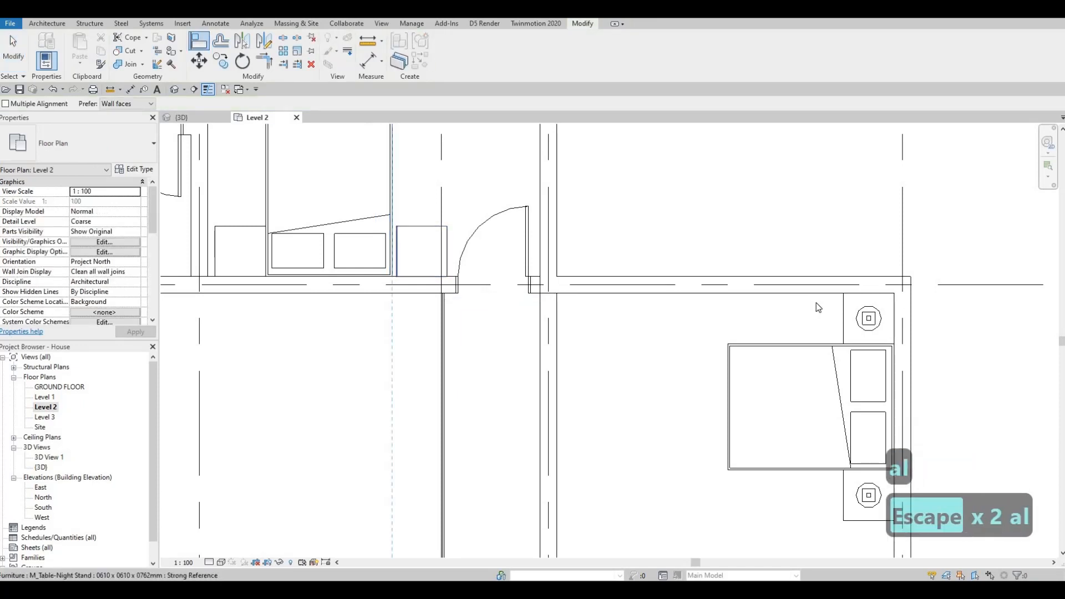
{"action": "key", "text": "Escape"}
{"action": "key", "text": "Escape"}
Place M_Table Lamp - Hemispheric lamps at the centres of both night stands beside the upper bedroom's bed, matching the existing lamps.
{"action": "left_click", "coordinate": [868, 319]}
{"action": "key", "text": "c"}
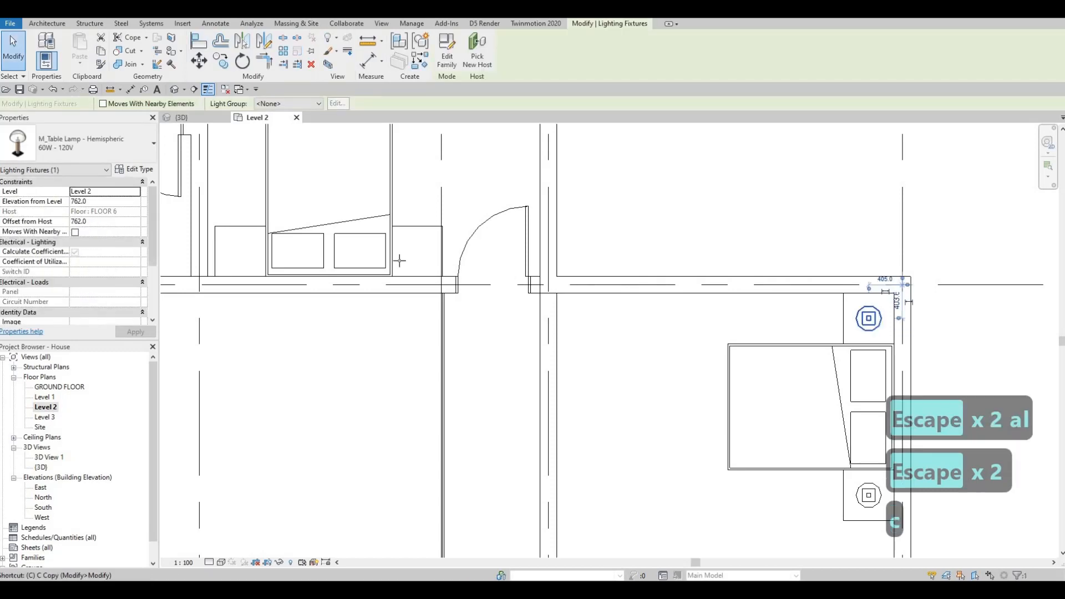
{"action": "key", "text": "s"}
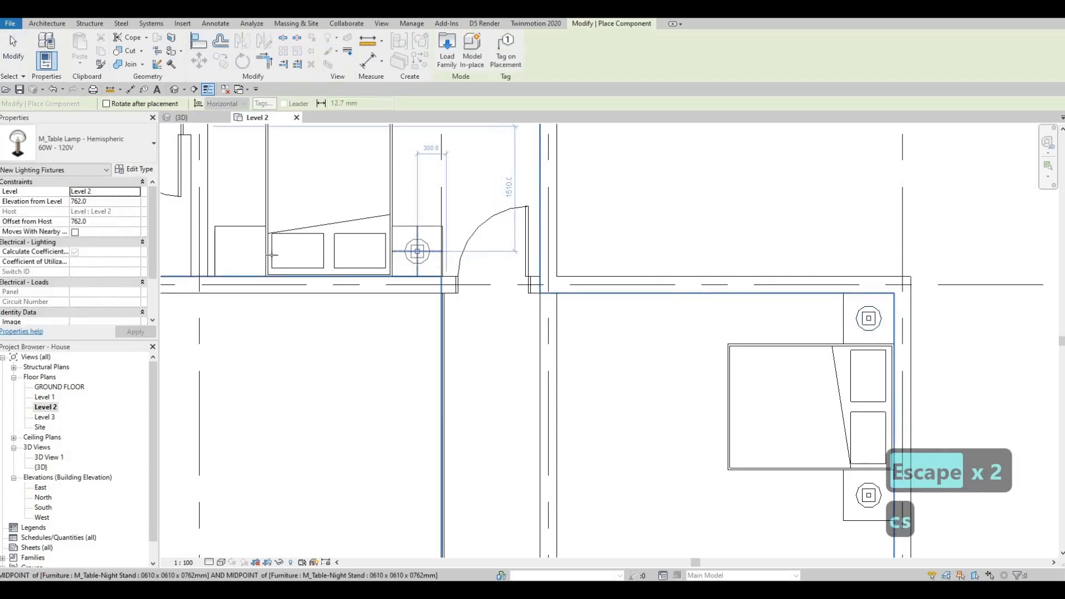
{"action": "left_click", "coordinate": [417, 251]}
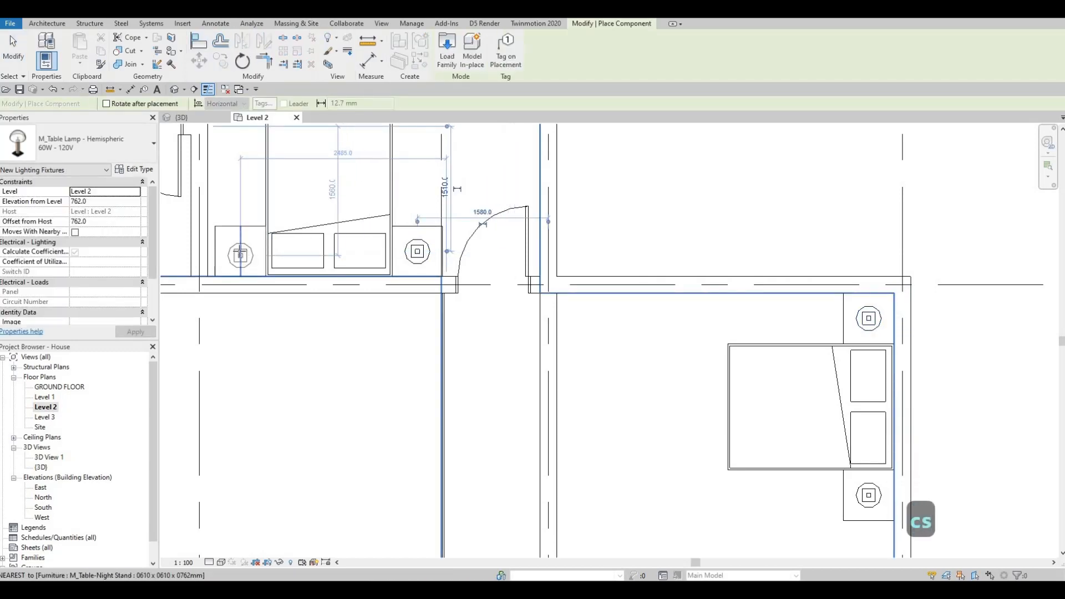
{"action": "left_click", "coordinate": [286, 254]}
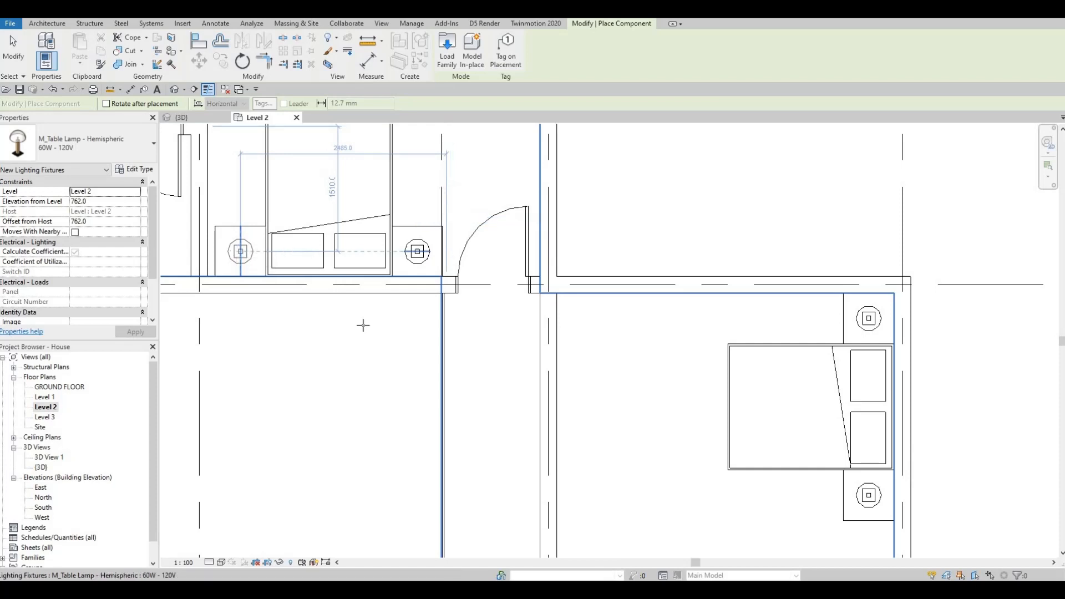
{"action": "scroll", "coordinate": [427, 321], "scroll_direction": "down", "scroll_amount": 8}
{"action": "key", "text": "Escape"}
{"action": "key", "text": "Escape"}
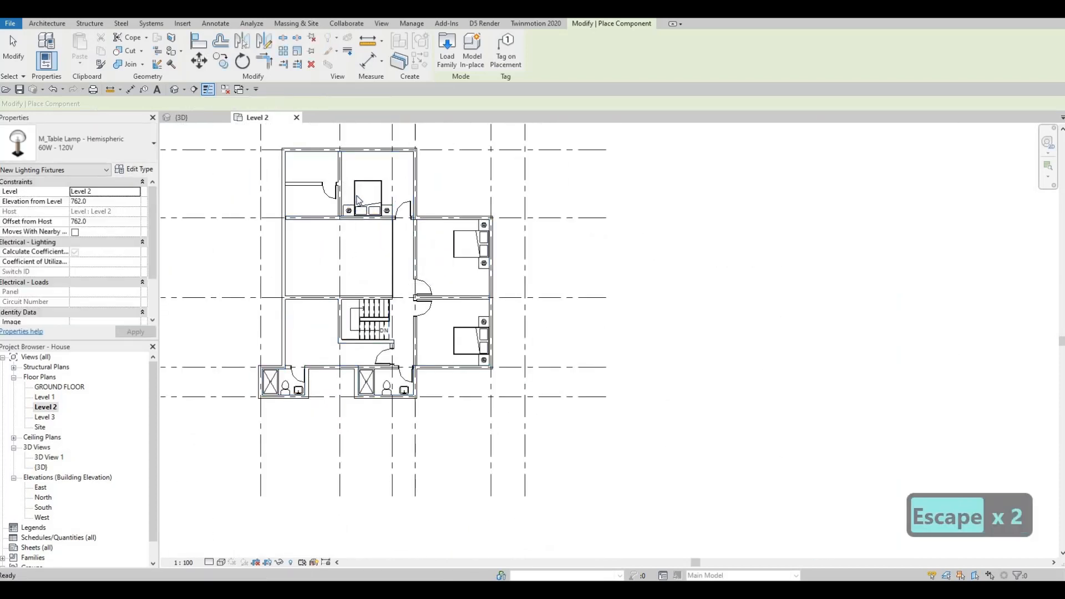
{"action": "key", "text": "Escape"}
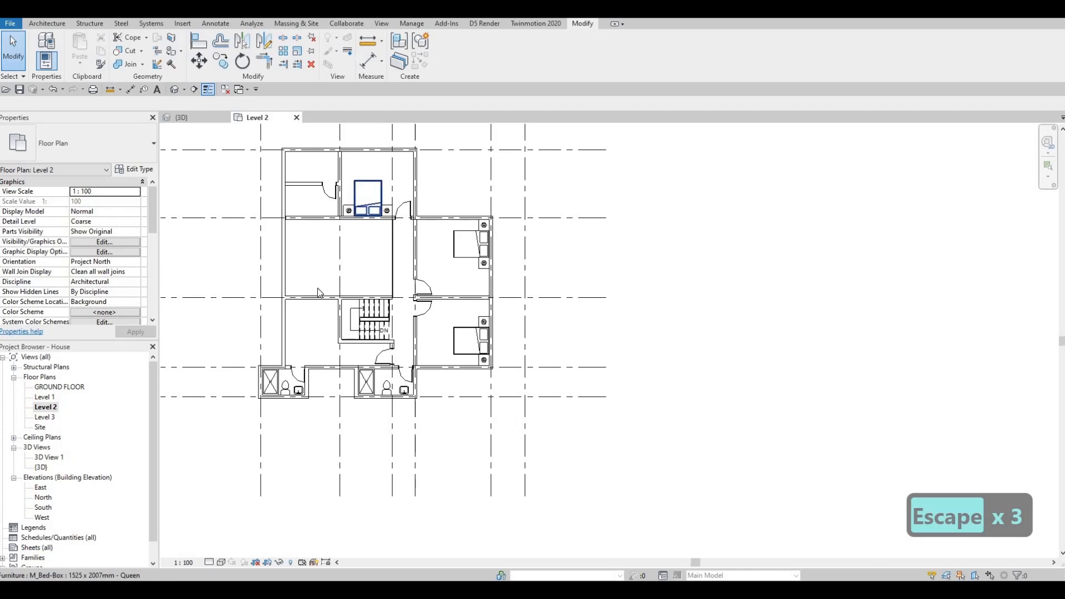
Place a matching M_Bed-Box queen bed in the bedroom beside the stairs, with its headboard against the exterior wall.
{"action": "key", "text": "c"}
{"action": "key", "text": "s"}
{"action": "scroll", "coordinate": [317, 289], "scroll_direction": "up", "scroll_amount": 2}
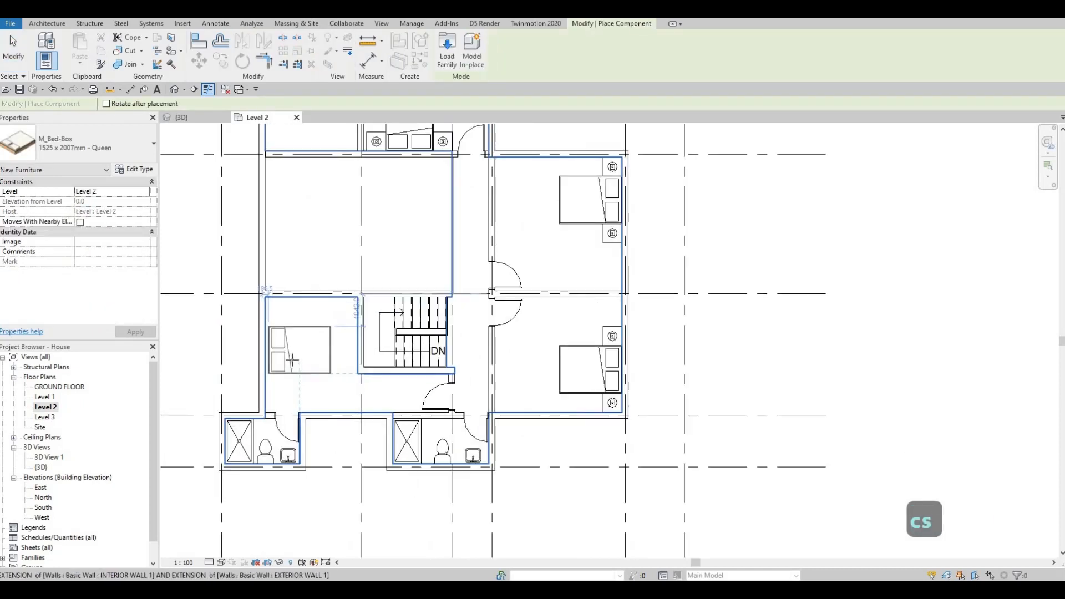
{"action": "scroll", "coordinate": [290, 363], "scroll_direction": "up", "scroll_amount": 1}
{"action": "scroll", "coordinate": [292, 358], "scroll_direction": "up", "scroll_amount": 1}
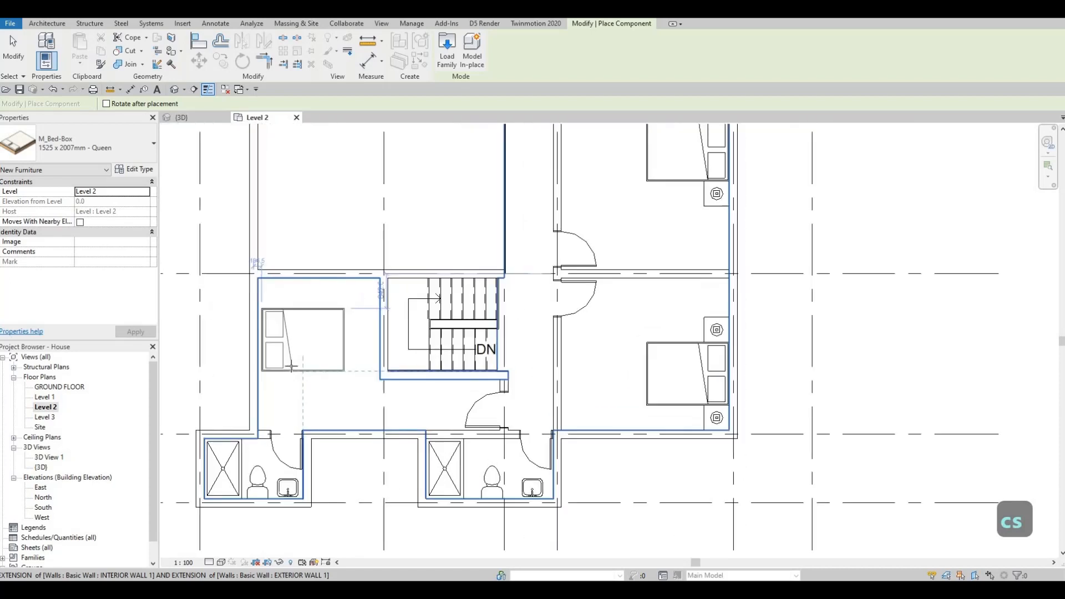
{"action": "key", "text": "space"}
{"action": "key", "text": "space"}
{"action": "key", "text": "space"}
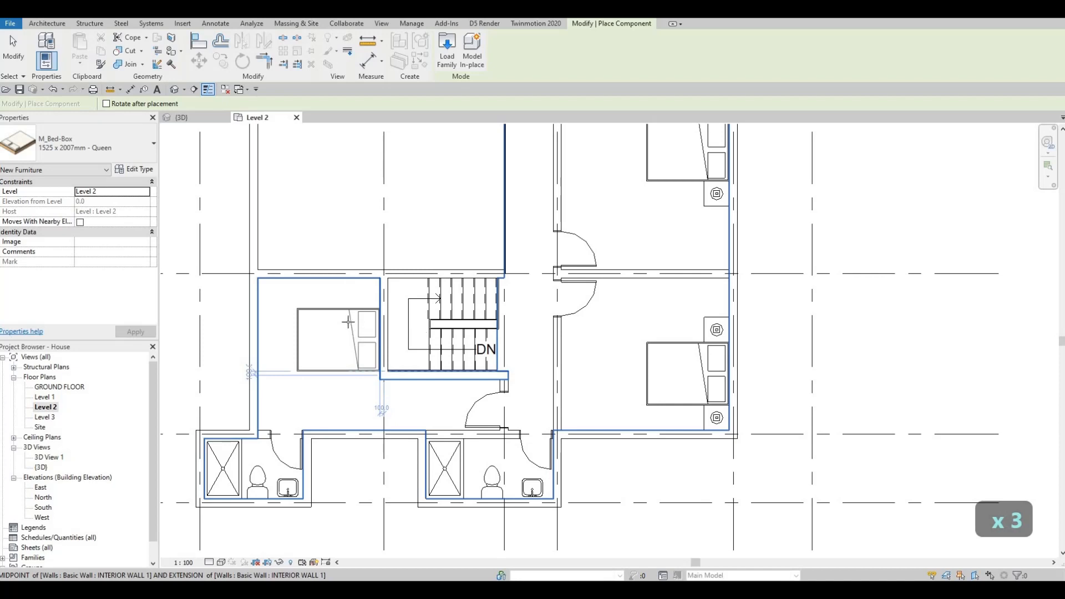
{"action": "key", "text": "space"}
{"action": "key", "text": "space"}
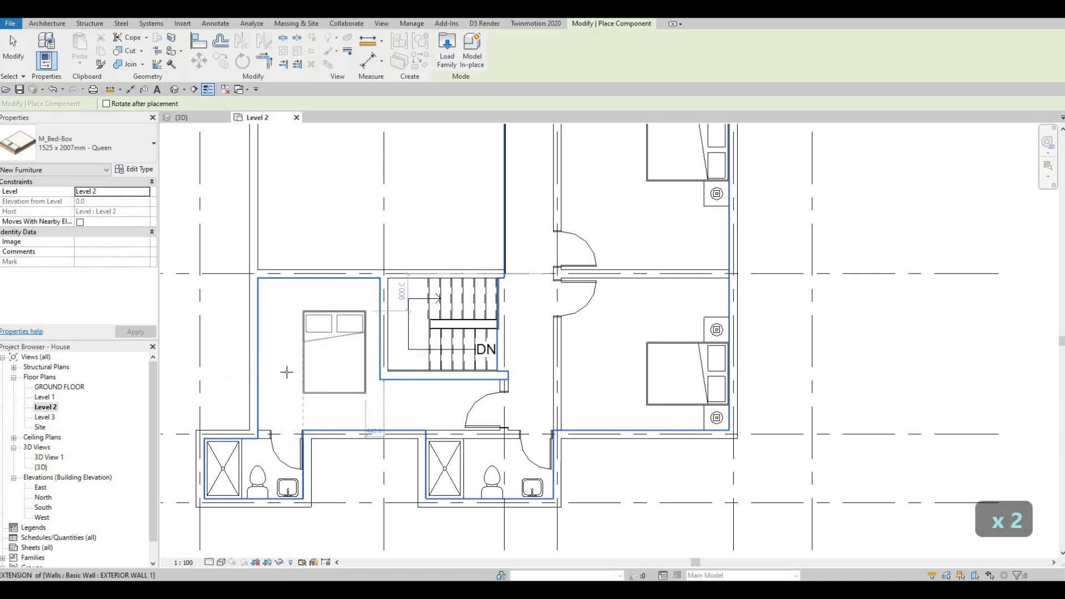
{"action": "key", "text": "space"}
{"action": "key", "text": "space"}
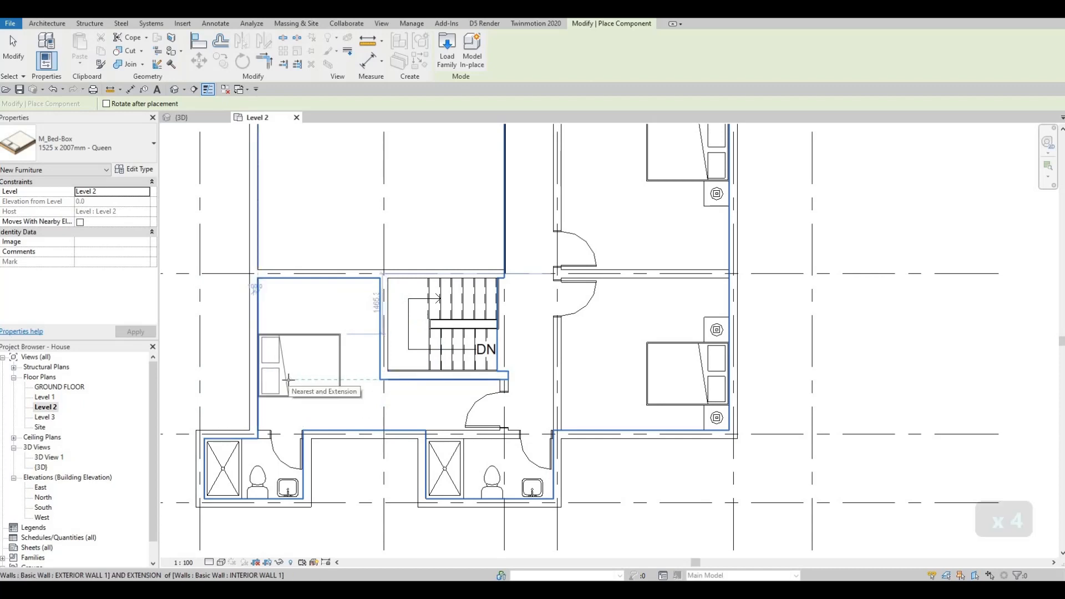
{"action": "left_click", "coordinate": [283, 329]}
{"action": "key", "text": "Escape"}
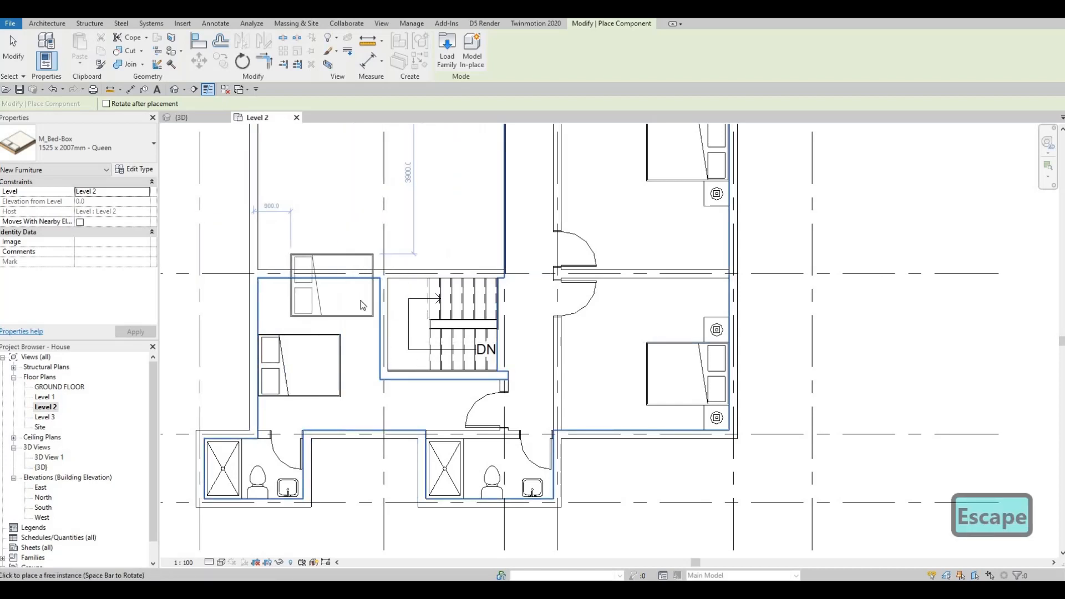
{"action": "key", "text": "Escape"}
{"action": "middle_click_drag", "start_coordinate": [709, 210], "coordinate": [691, 236]}
{"action": "key", "text": "Escape"}
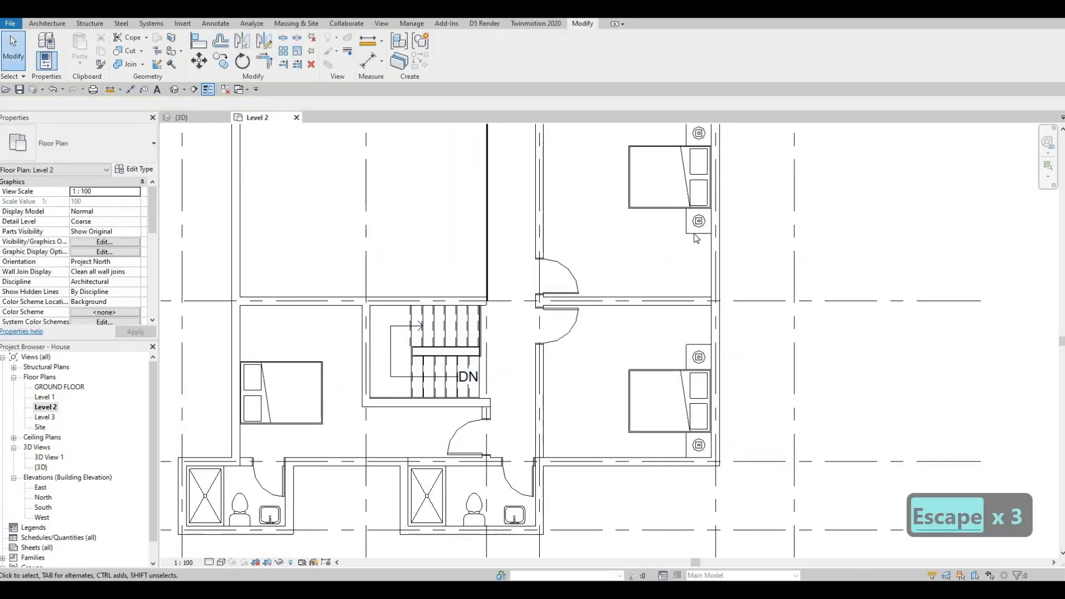
Place matching M_Table-Night Stand units against the exterior wall on both sides of the bed in the room beside the stairs.
{"action": "left_click", "coordinate": [695, 232]}
{"action": "key", "text": "c"}
{"action": "key", "text": "s"}
{"action": "scroll", "coordinate": [260, 341], "scroll_direction": "up", "scroll_amount": 2}
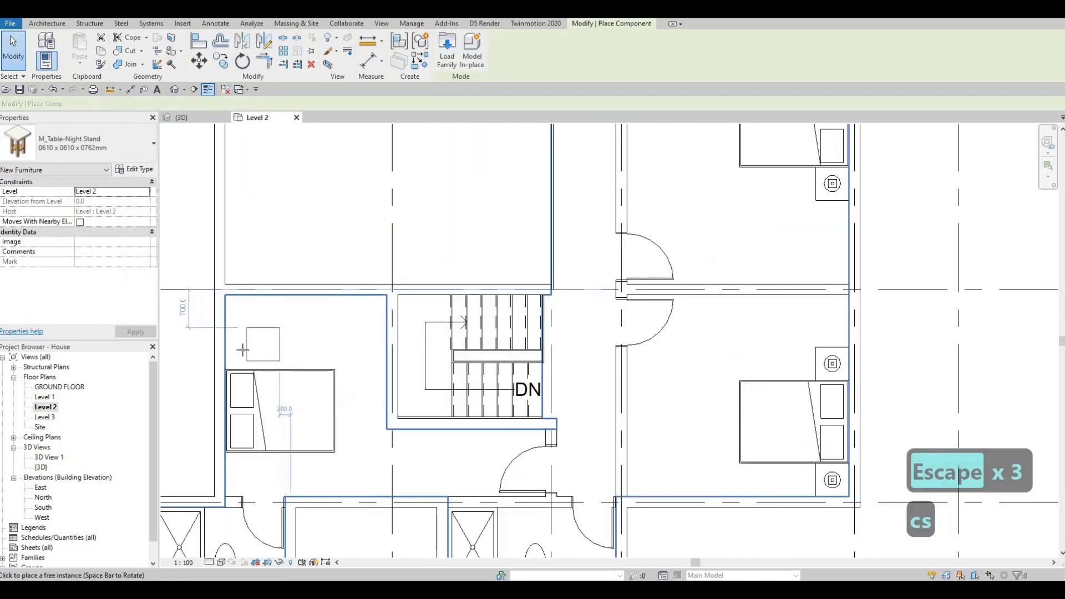
{"action": "left_click", "coordinate": [242, 352]}
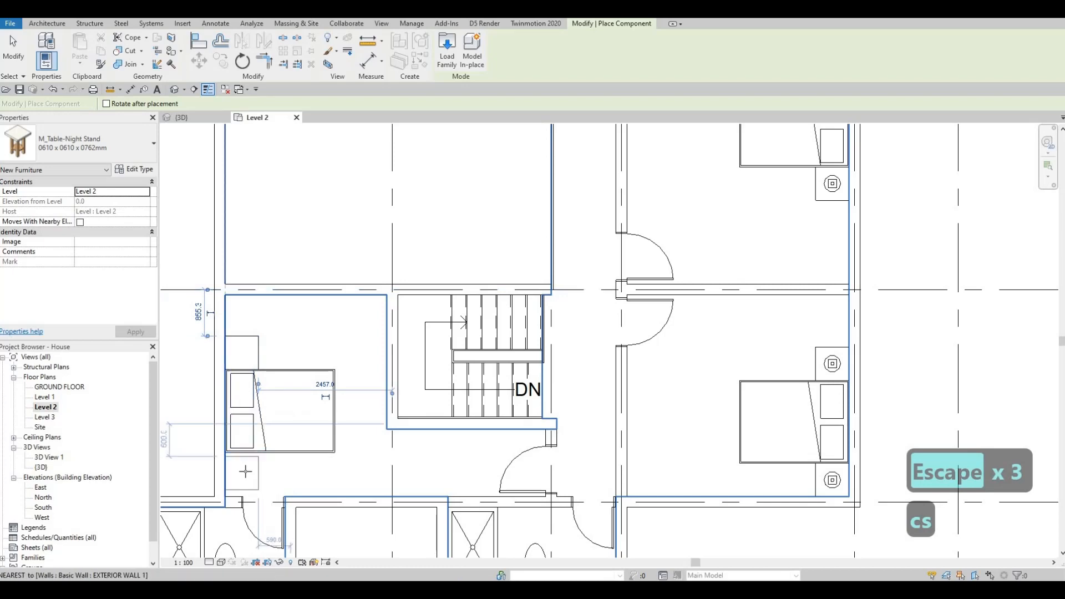
{"action": "left_click", "coordinate": [245, 471]}
{"action": "key", "text": "Escape"}
{"action": "key", "text": "Escape"}
{"action": "key", "text": "Escape"}
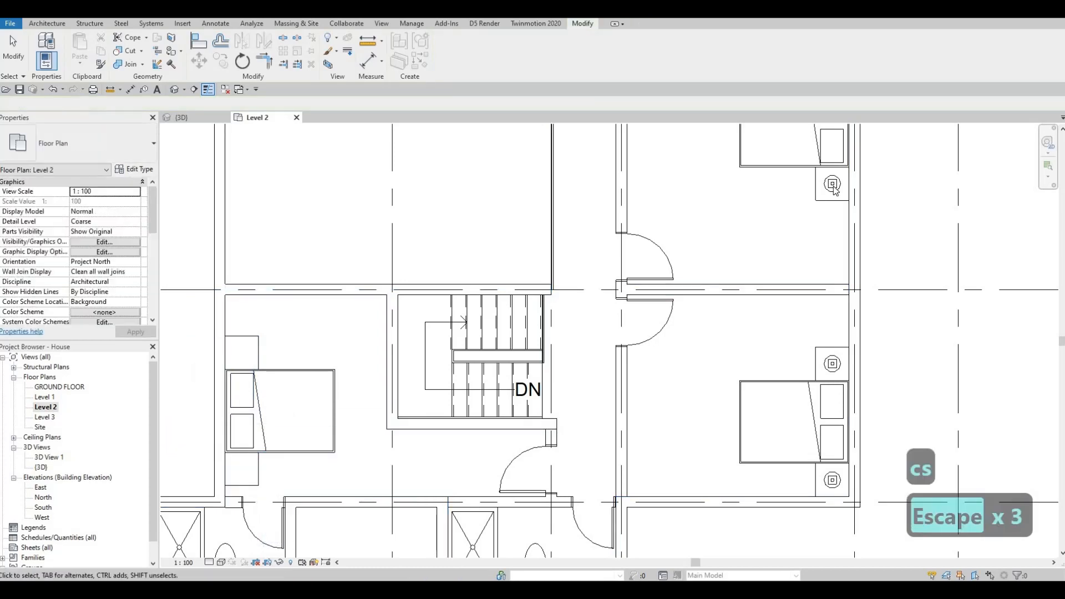
Place matching hemispheric table lamps on both night stands in the bedroom beside the stairs.
{"action": "left_click", "coordinate": [832, 185]}
{"action": "key", "text": "c"}
{"action": "key", "text": "s"}
{"action": "scroll", "coordinate": [238, 377], "scroll_direction": "up", "scroll_amount": 2}
{"action": "left_click", "coordinate": [243, 345]}
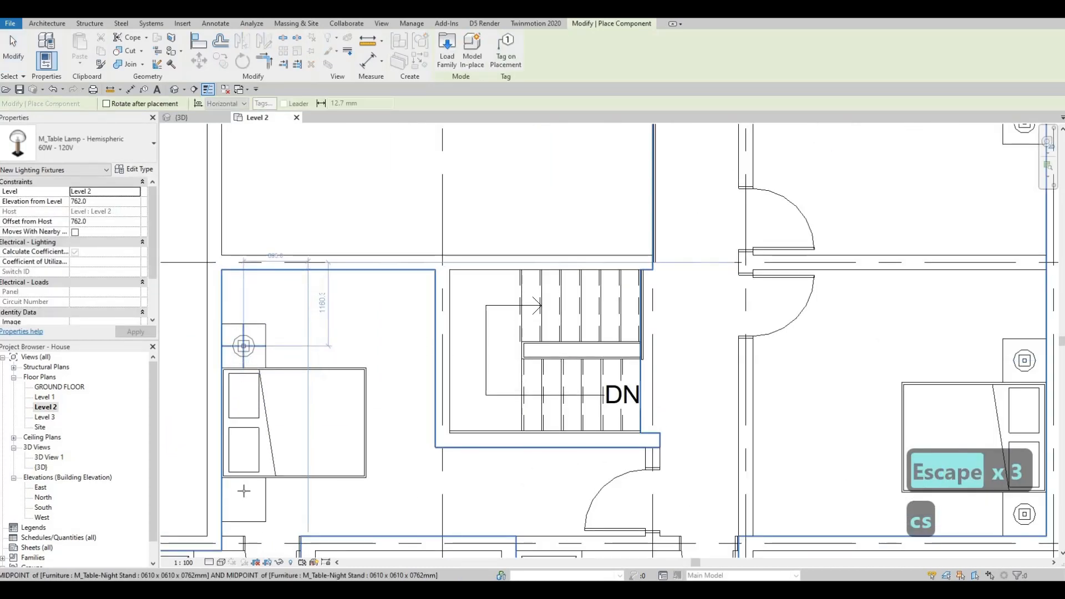
{"action": "left_click", "coordinate": [244, 490]}
{"action": "key", "text": "Escape"}
{"action": "key", "text": "Escape"}
Nudge the bed, night stands and lamps in the room beside the stairs slightly toward grid line D.
{"action": "scroll", "coordinate": [243, 489], "scroll_direction": "down", "scroll_amount": 2}
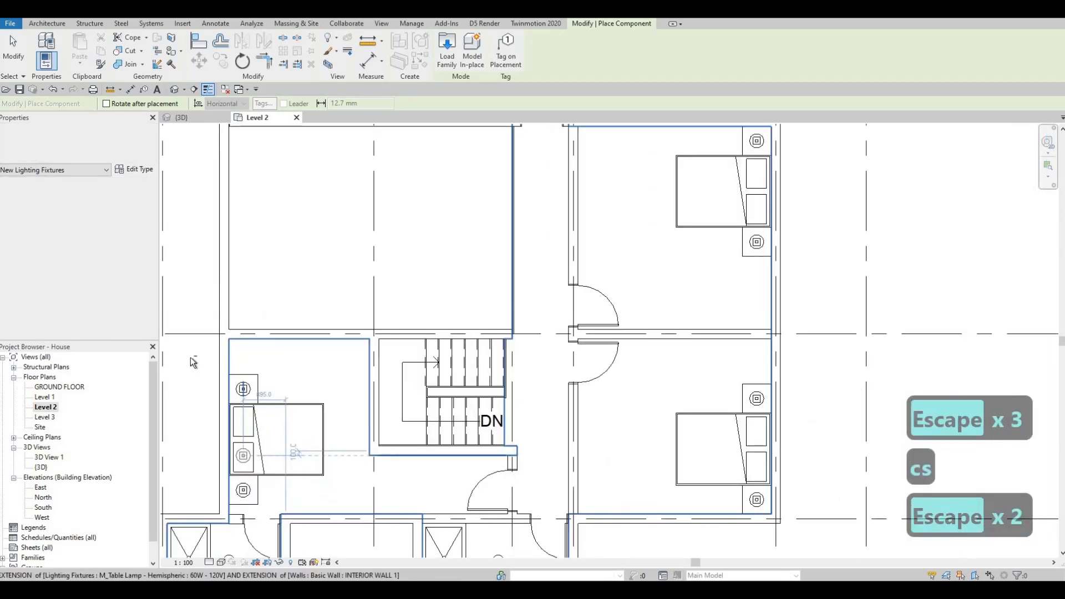
{"action": "left_click_drag", "start_coordinate": [190, 357], "coordinate": [343, 516]}
{"action": "key", "text": "Escape"}
{"action": "key", "text": "Escape"}
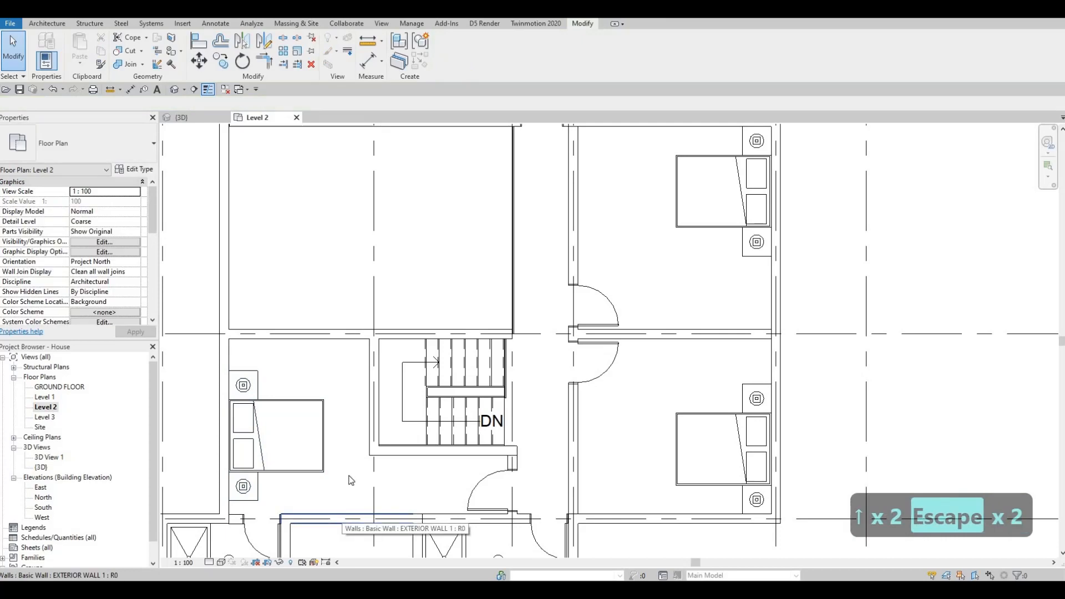
{"action": "scroll", "coordinate": [371, 450], "scroll_direction": "down", "scroll_amount": 6}
{"action": "key", "text": "Escape"}
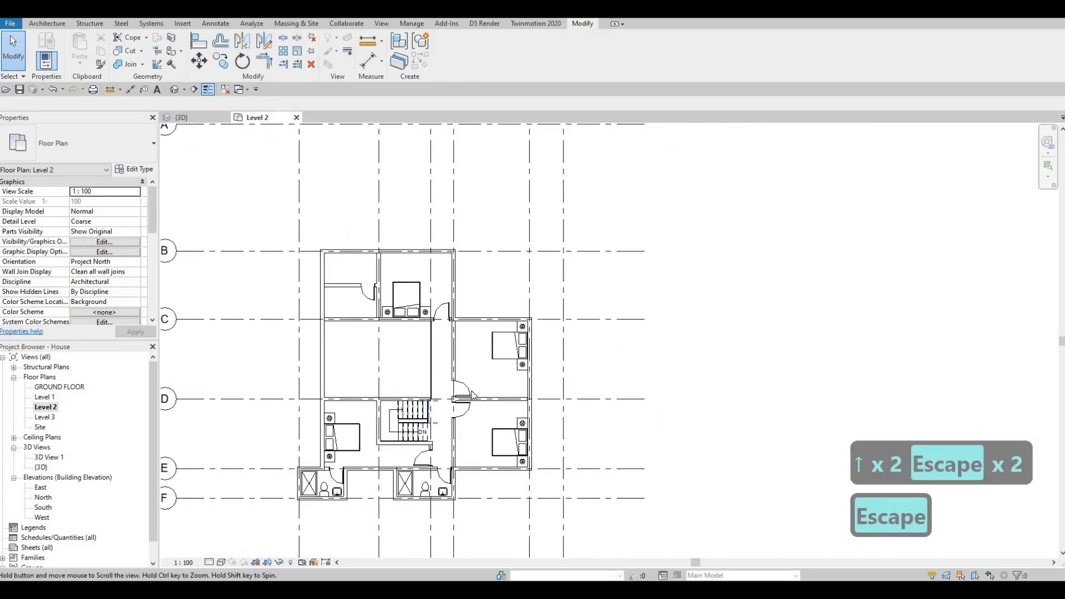
{"action": "key", "text": "Escape"}
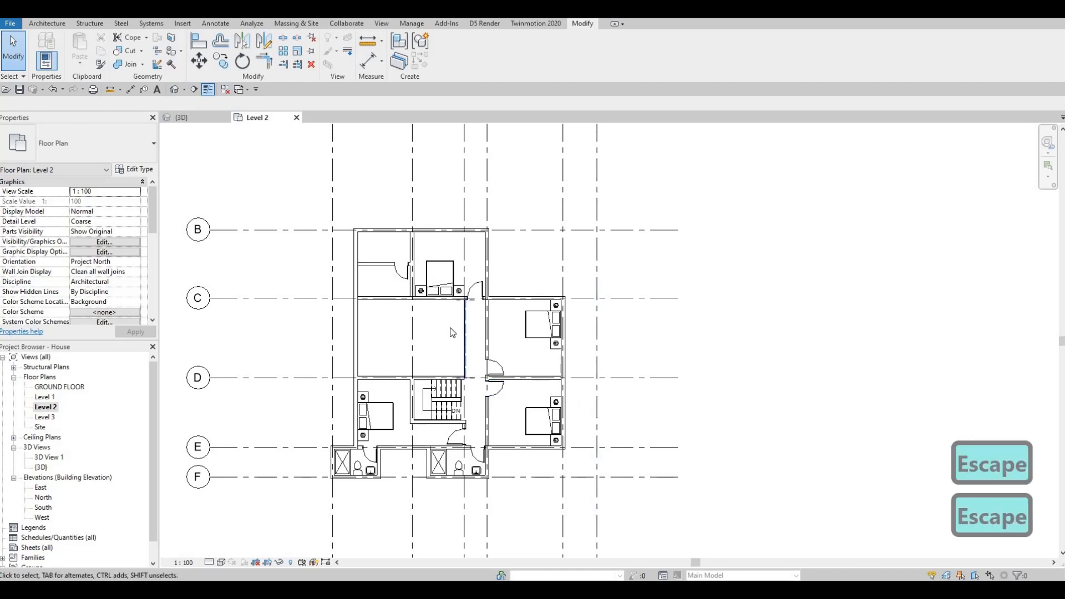
Cut a wall opening about 930 mm wide in the interior wall between the upper bedroom and the adjoining small room.
{"action": "scroll", "coordinate": [411, 239], "scroll_direction": "up", "scroll_amount": 2}
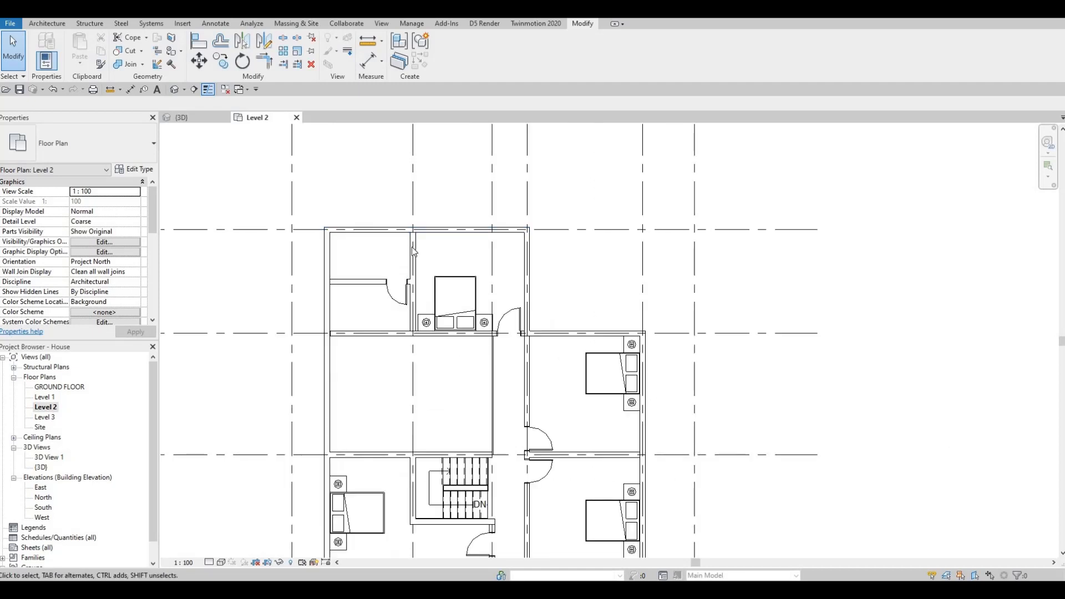
{"action": "left_click", "coordinate": [412, 248]}
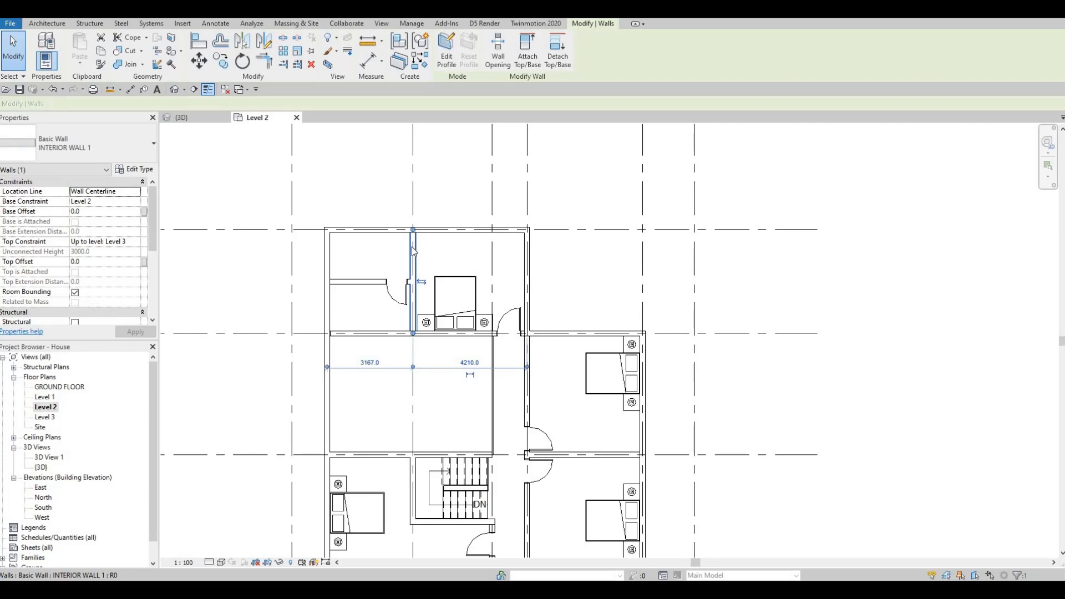
{"action": "left_click", "coordinate": [491, 61]}
{"action": "scroll", "coordinate": [427, 244], "scroll_direction": "up", "scroll_amount": 3}
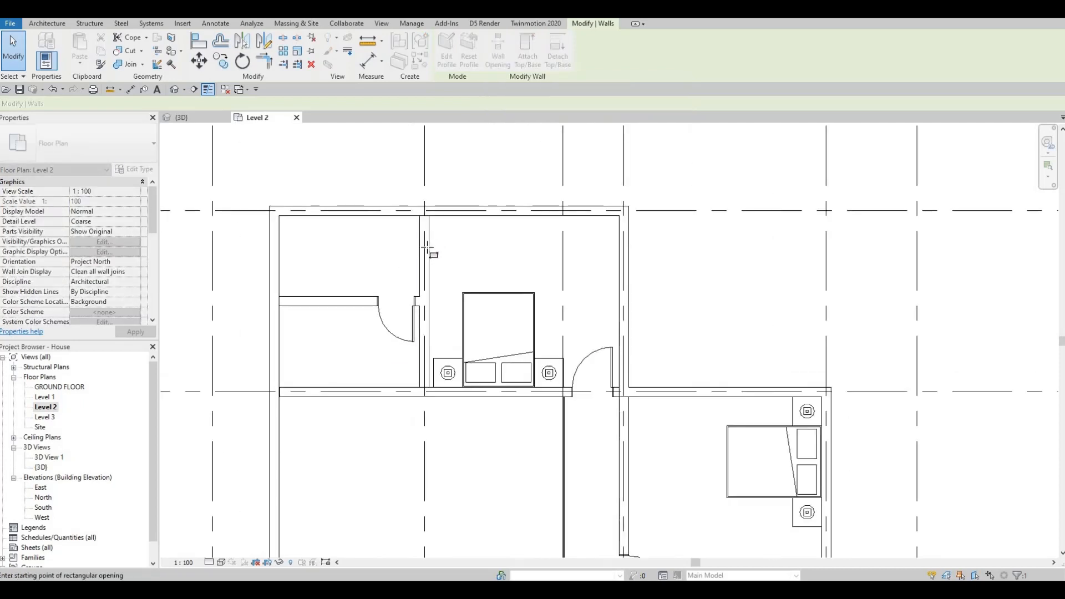
{"action": "left_click", "coordinate": [423, 289]}
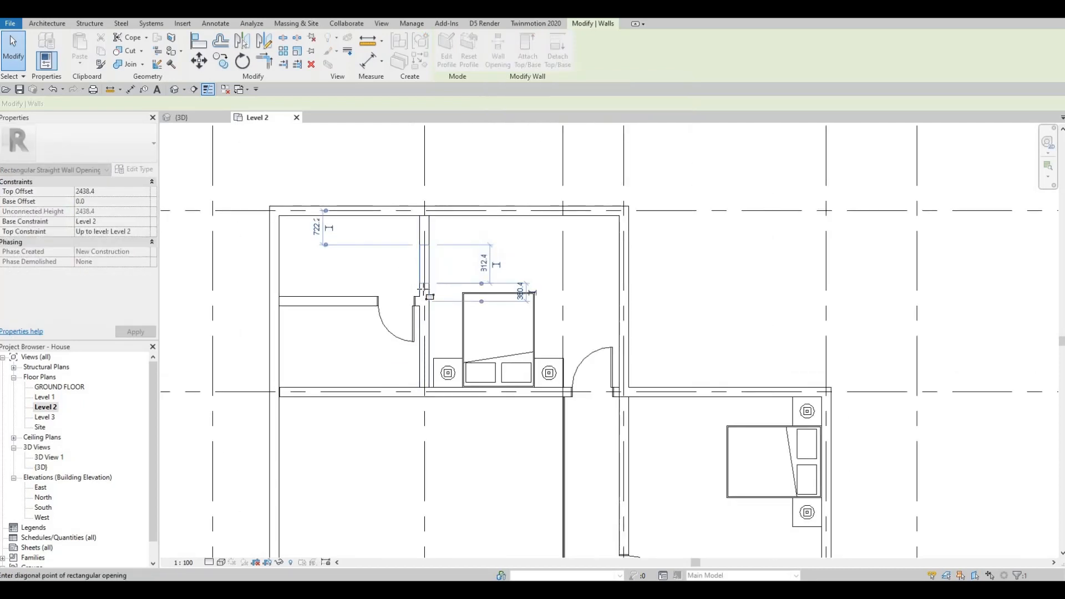
{"action": "scroll", "coordinate": [413, 258], "scroll_direction": "down", "scroll_amount": 3}
{"action": "scroll", "coordinate": [349, 247], "scroll_direction": "up", "scroll_amount": 5}
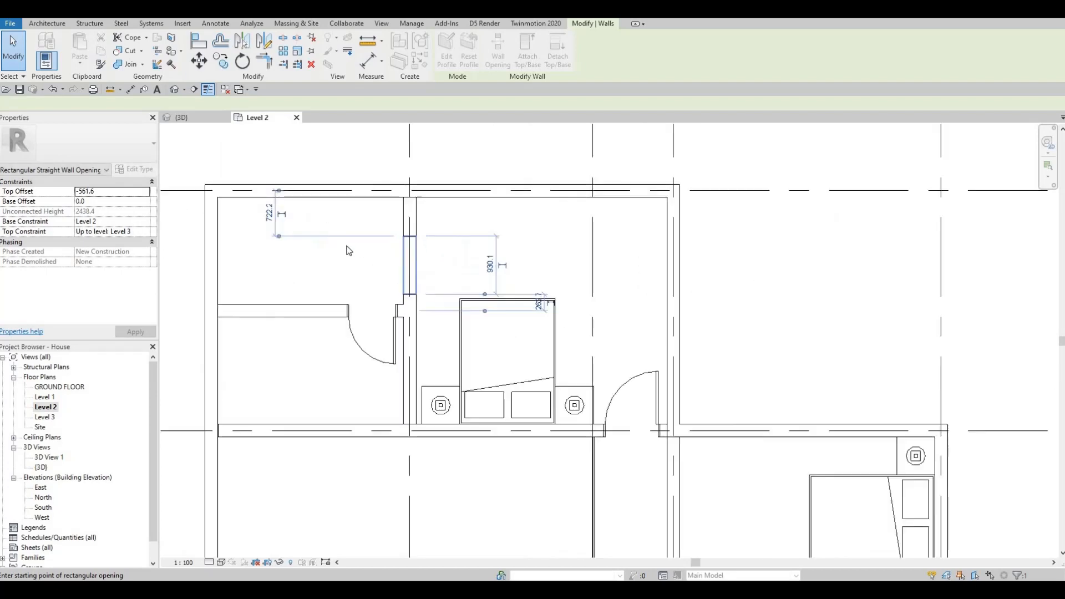
{"action": "key", "text": "Escape"}
{"action": "key", "text": "Escape"}
{"action": "scroll", "coordinate": [442, 261], "scroll_direction": "down", "scroll_amount": 2}
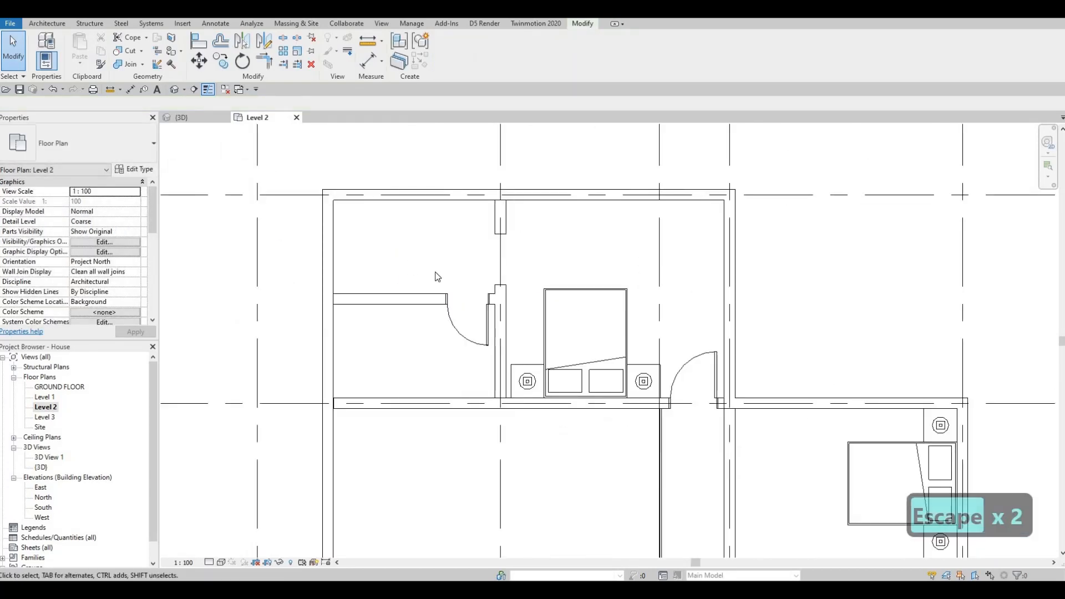
{"action": "scroll", "coordinate": [437, 277], "scroll_direction": "down", "scroll_amount": 3}
{"action": "scroll", "coordinate": [441, 284], "scroll_direction": "up", "scroll_amount": 4}
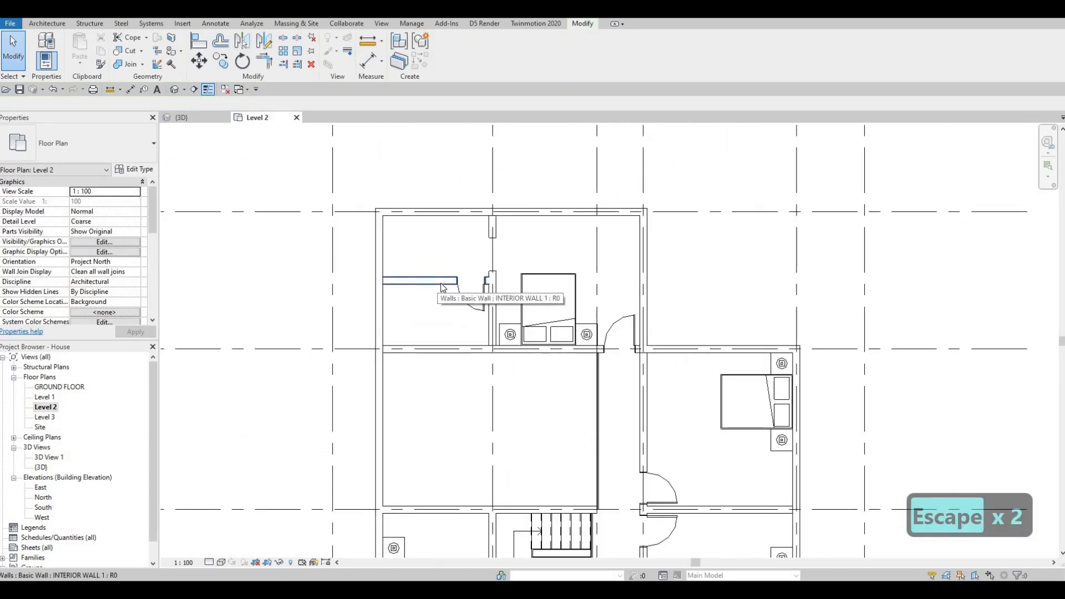
Place a matching M_Toilet-Domestic-2D on the grid C wall of the upper bathroom, about 1300 mm from the exterior wall.
{"action": "key", "text": "Escape"}
{"action": "scroll", "coordinate": [504, 277], "scroll_direction": "down", "scroll_amount": 2}
{"action": "middle_click_drag", "start_coordinate": [532, 343], "coordinate": [514, 316]}
{"action": "scroll", "coordinate": [514, 329], "scroll_direction": "down", "scroll_amount": 3}
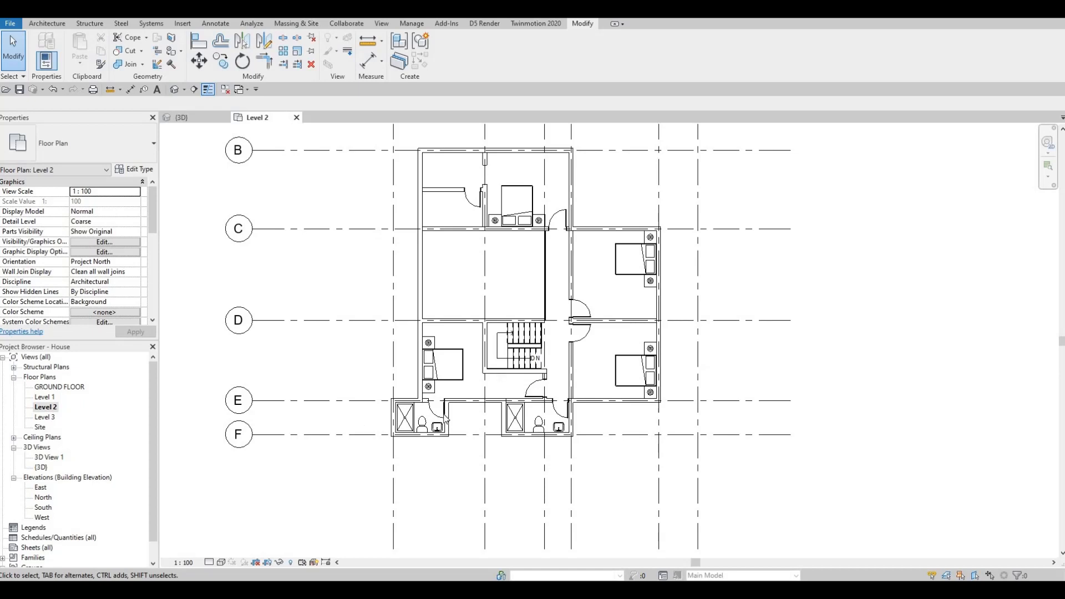
{"action": "key", "text": "Escape"}
{"action": "left_click", "coordinate": [538, 427]}
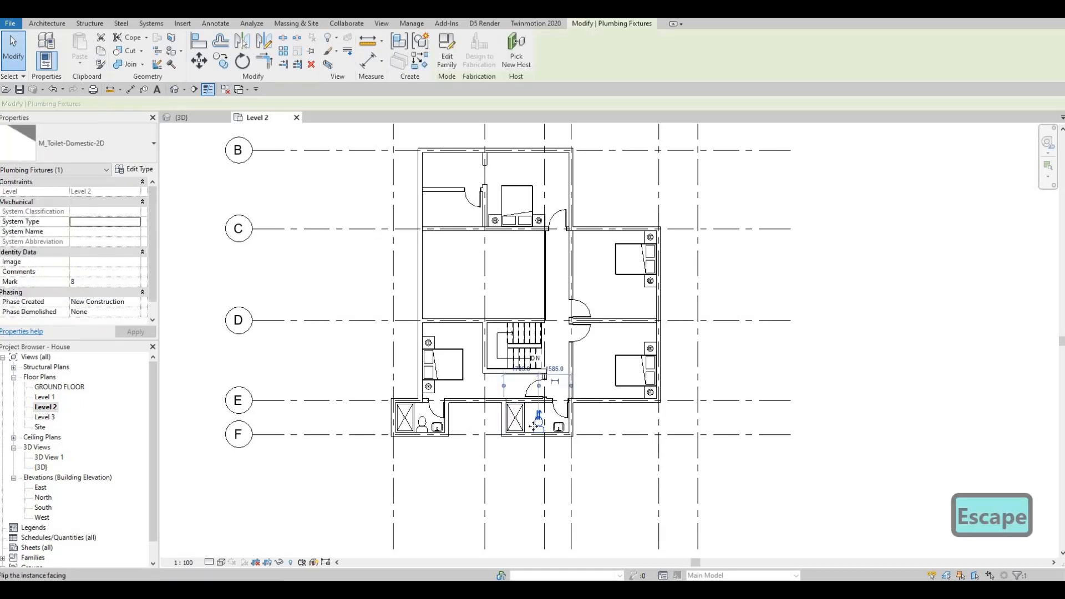
{"action": "scroll", "coordinate": [536, 426], "scroll_direction": "up", "scroll_amount": 3}
{"action": "key", "text": "c"}
{"action": "key", "text": "s"}
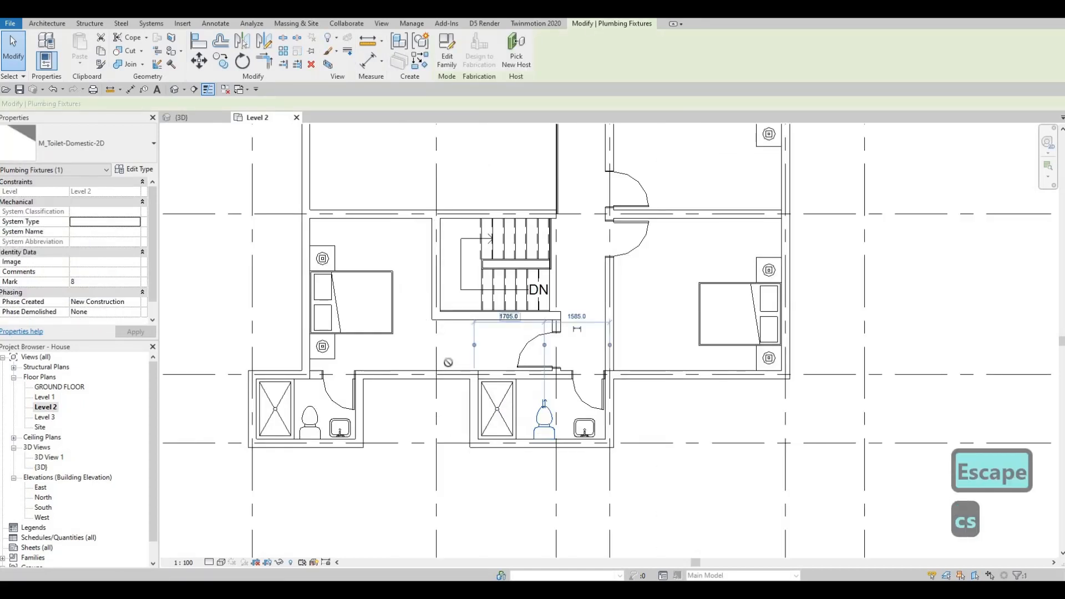
{"action": "middle_click_drag", "start_coordinate": [442, 237], "coordinate": [440, 430]}
{"action": "middle_click_drag", "start_coordinate": [384, 222], "coordinate": [397, 357]}
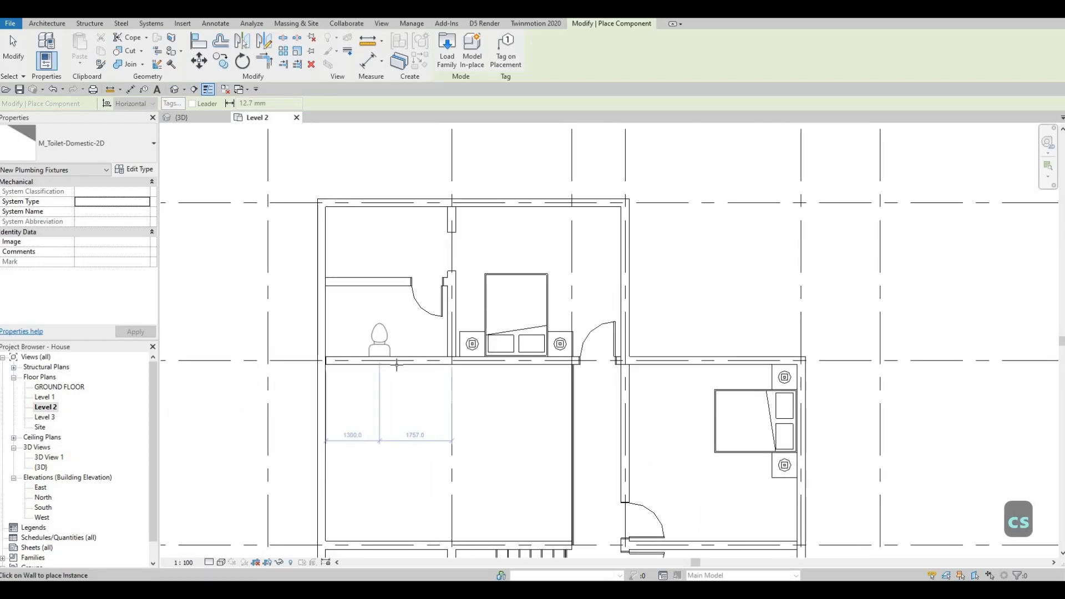
{"action": "key", "text": "Escape"}
{"action": "key", "text": "Escape"}
{"action": "scroll", "coordinate": [382, 355], "scroll_direction": "down", "scroll_amount": 3}
{"action": "key", "text": "Escape"}
{"action": "middle_click_drag", "start_coordinate": [454, 551], "coordinate": [469, 398]}
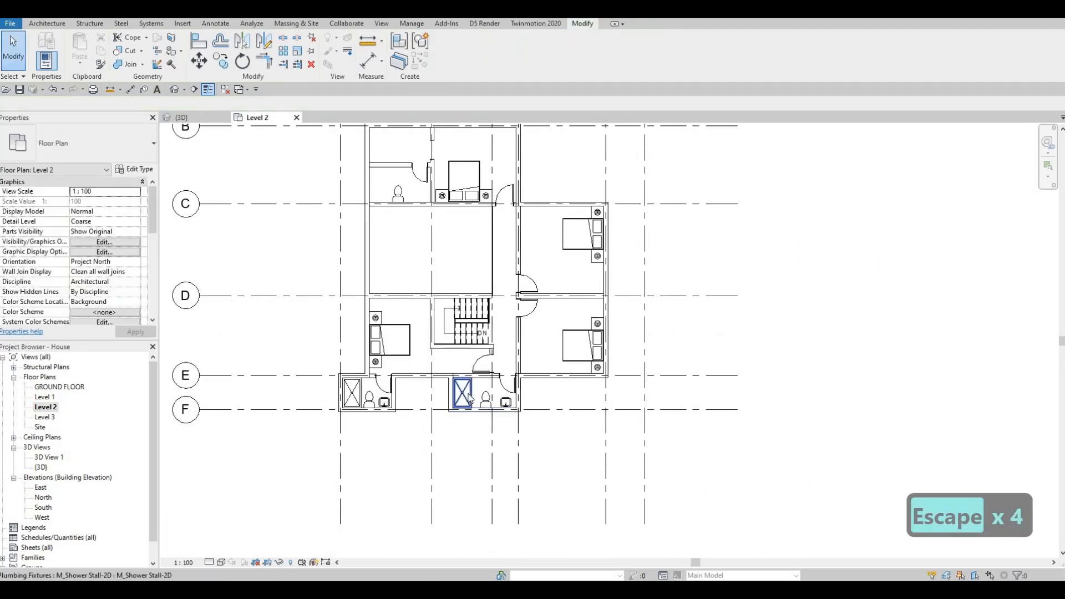
Place a matching M_Shower Stall-2D in the upper bathroom's corner between the exterior wall and the grid C wall.
{"action": "left_click", "coordinate": [468, 396]}
{"action": "key", "text": "c"}
{"action": "key", "text": "s"}
{"action": "scroll", "coordinate": [371, 201], "scroll_direction": "up", "scroll_amount": 4}
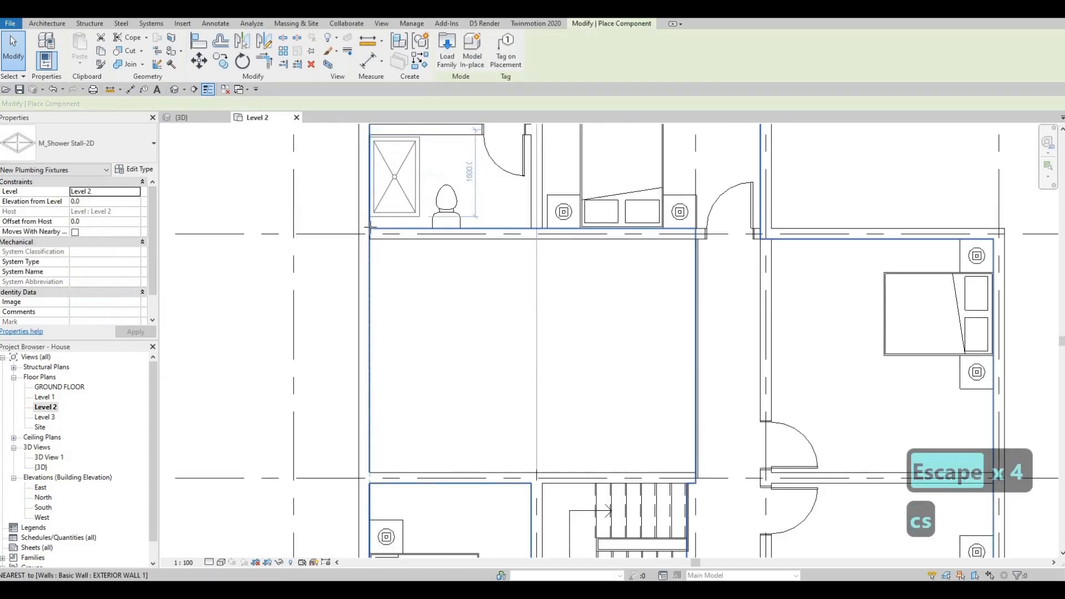
{"action": "left_click", "coordinate": [370, 228]}
{"action": "middle_click_drag", "start_coordinate": [422, 188], "coordinate": [401, 280]}
{"action": "key", "text": "Escape"}
{"action": "key", "text": "Escape"}
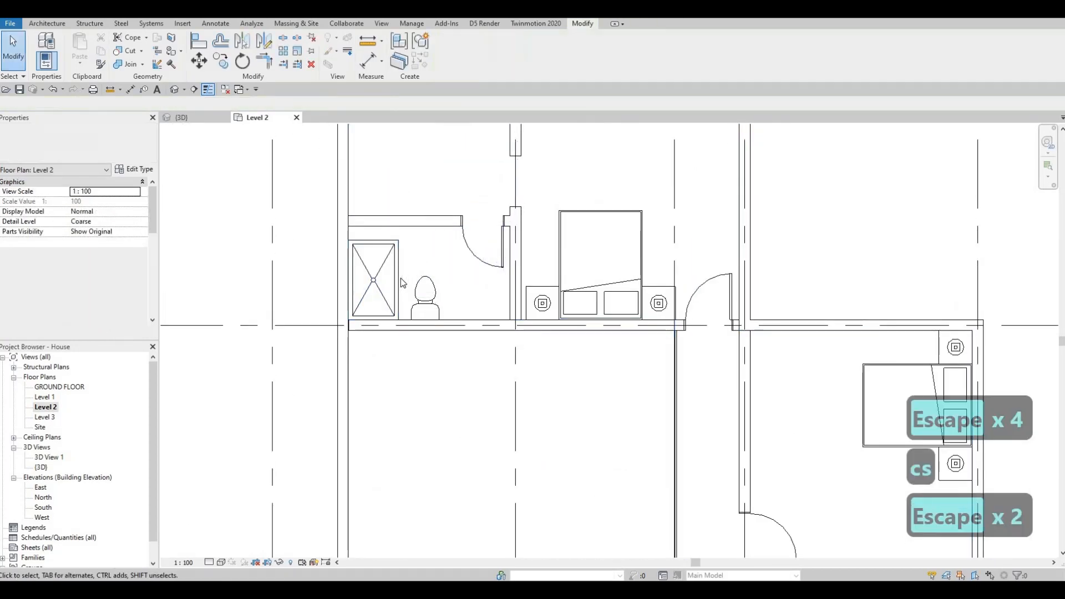
{"action": "key", "text": "Escape"}
Nudge the upper bathroom's toilet about 120 mm along the grid C wall, away from the shower stall.
{"action": "left_click", "coordinate": [416, 290]}
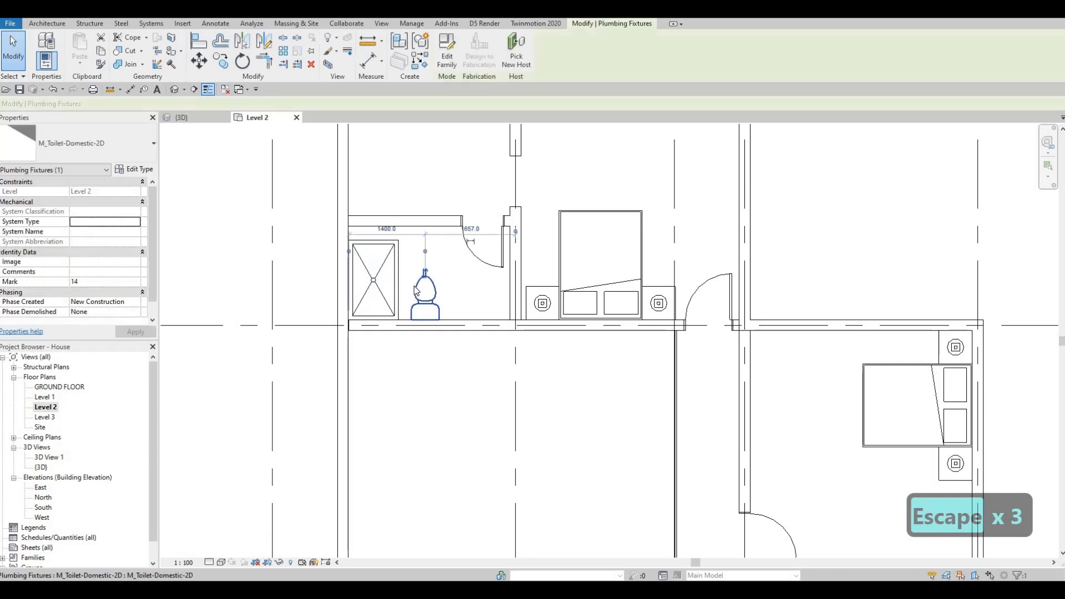
{"action": "key", "text": "Right"}
{"action": "key", "text": "Right"}
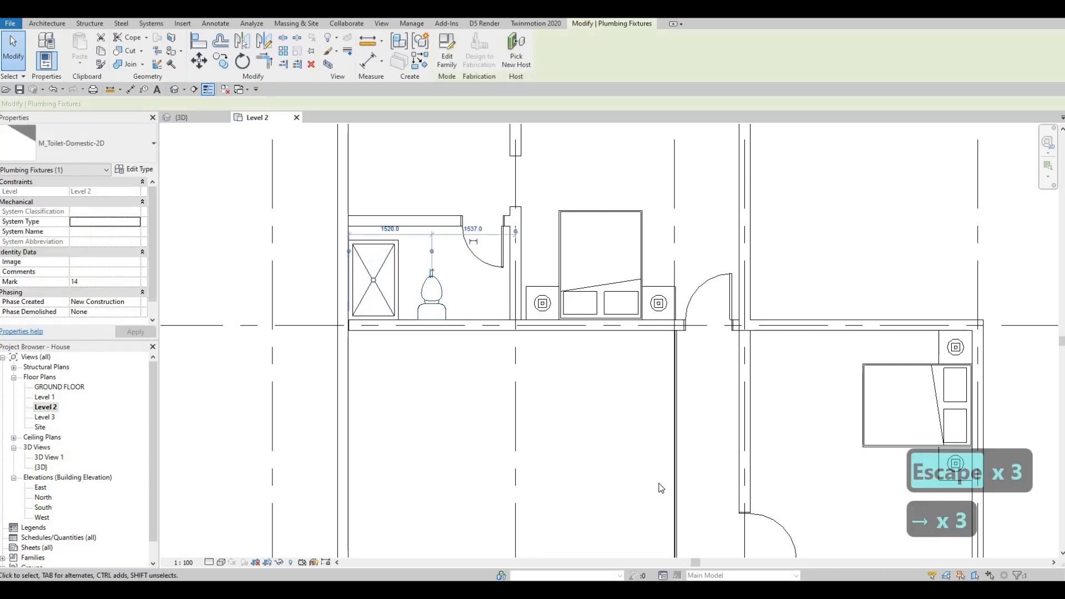
{"action": "key", "text": "Escape"}
Place two matching 500 x 440mm M_Sink Vanity-Square sinks side by side on the grid C wall, between the upper bathroom's toilet and interior wall.
{"action": "scroll", "coordinate": [544, 411], "scroll_direction": "down", "scroll_amount": 5}
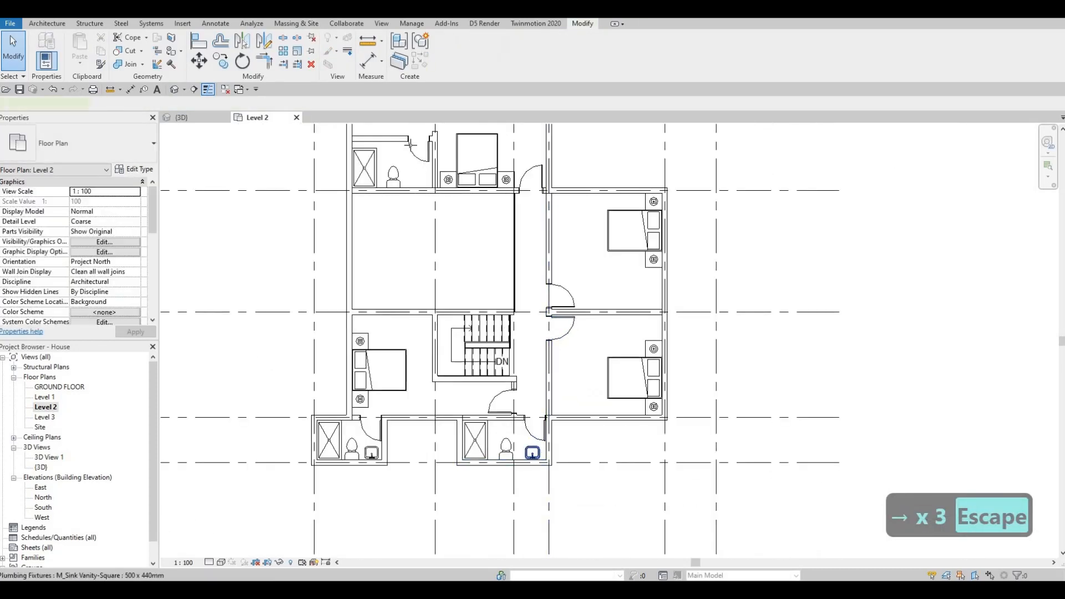
{"action": "left_click", "coordinate": [532, 453]}
{"action": "key", "text": "c"}
{"action": "key", "text": "s"}
{"action": "scroll", "coordinate": [422, 178], "scroll_direction": "up", "scroll_amount": 5}
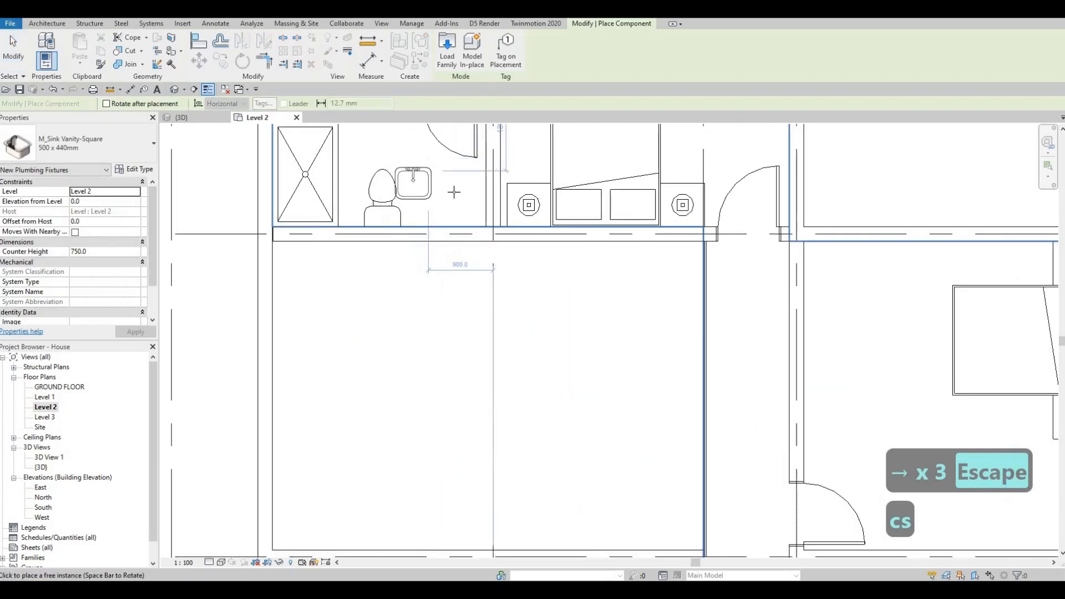
{"action": "key", "text": "space"}
{"action": "key", "text": "space"}
{"action": "scroll", "coordinate": [455, 191], "scroll_direction": "up", "scroll_amount": 1}
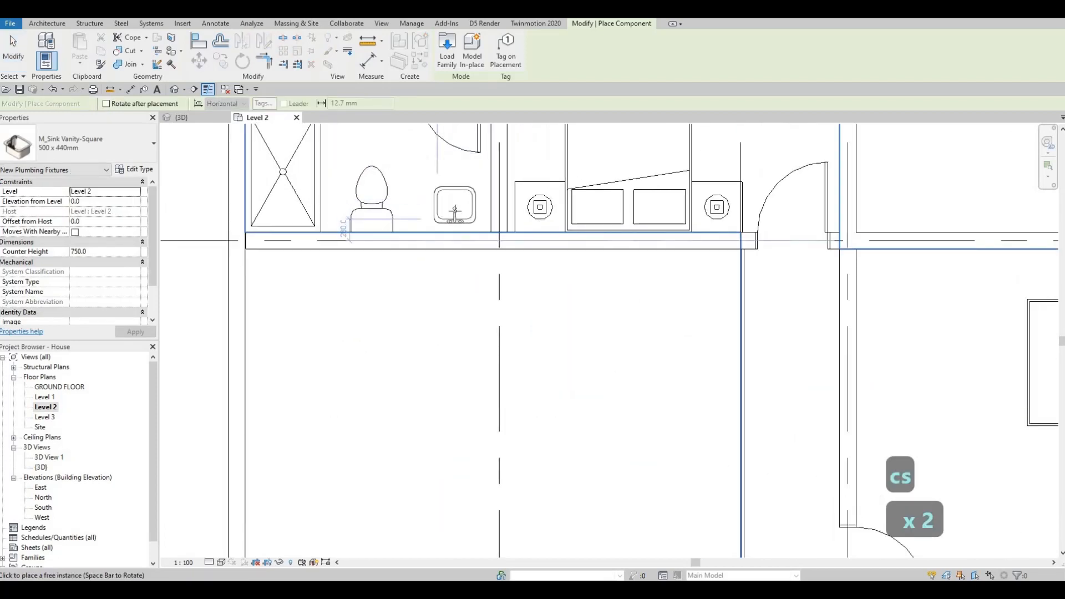
{"action": "left_click", "coordinate": [460, 211]}
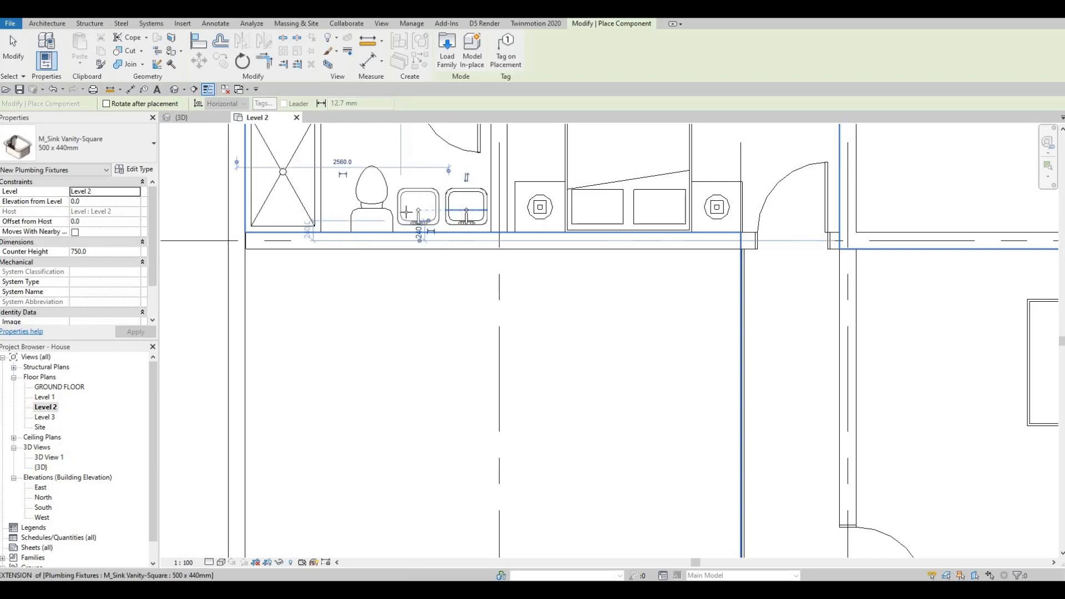
{"action": "left_click", "coordinate": [410, 211]}
{"action": "key", "text": "Escape"}
{"action": "key", "text": "Escape"}
Nudge the upper bathroom's toilet back toward the shower stall to leave more room beside the two sinks.
{"action": "left_click", "coordinate": [383, 208]}
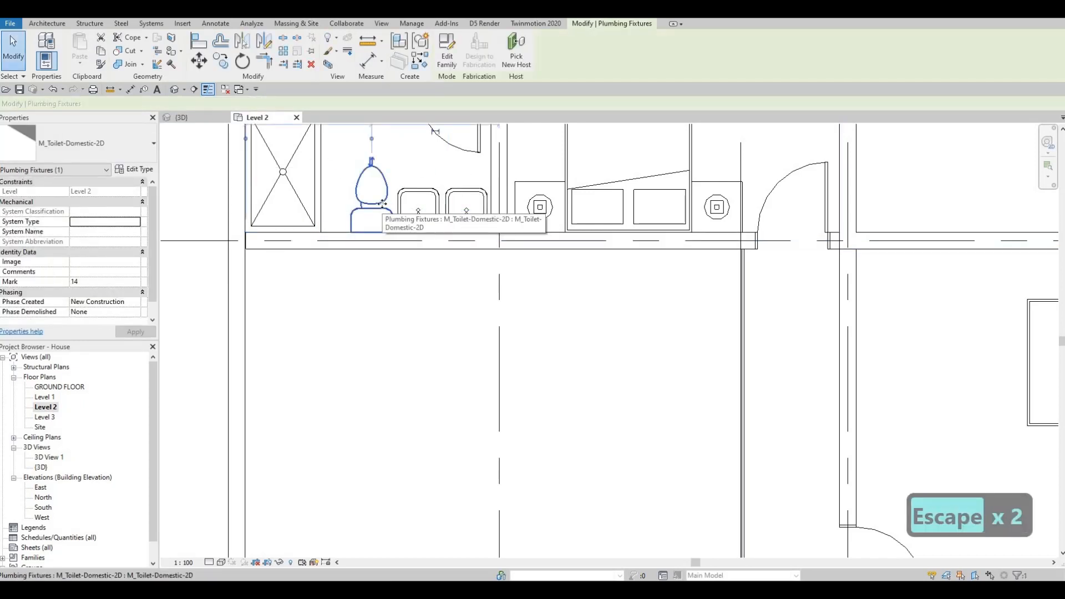
{"action": "key", "text": "Left"}
{"action": "key", "text": "Left"}
{"action": "key", "text": "Left"}
{"action": "key", "text": "Left"}
{"action": "key", "text": "Left"}
{"action": "key", "text": "Left"}
{"action": "key", "text": "Left"}
{"action": "key", "text": "Left"}
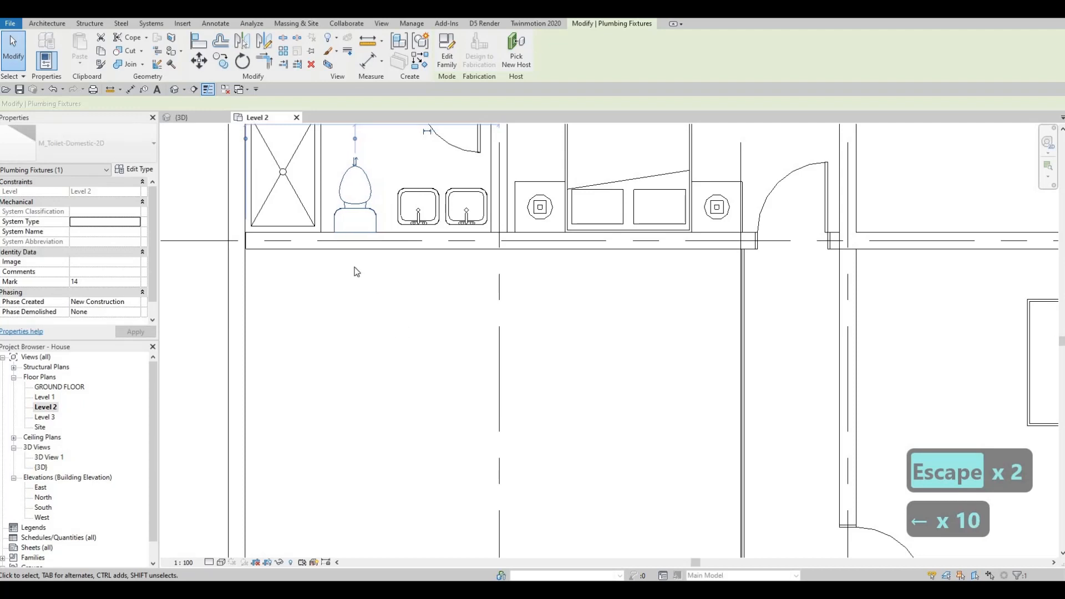
{"action": "middle_click_drag", "start_coordinate": [356, 271], "coordinate": [390, 396]}
{"action": "key", "text": "Escape"}
{"action": "key", "text": "Escape"}
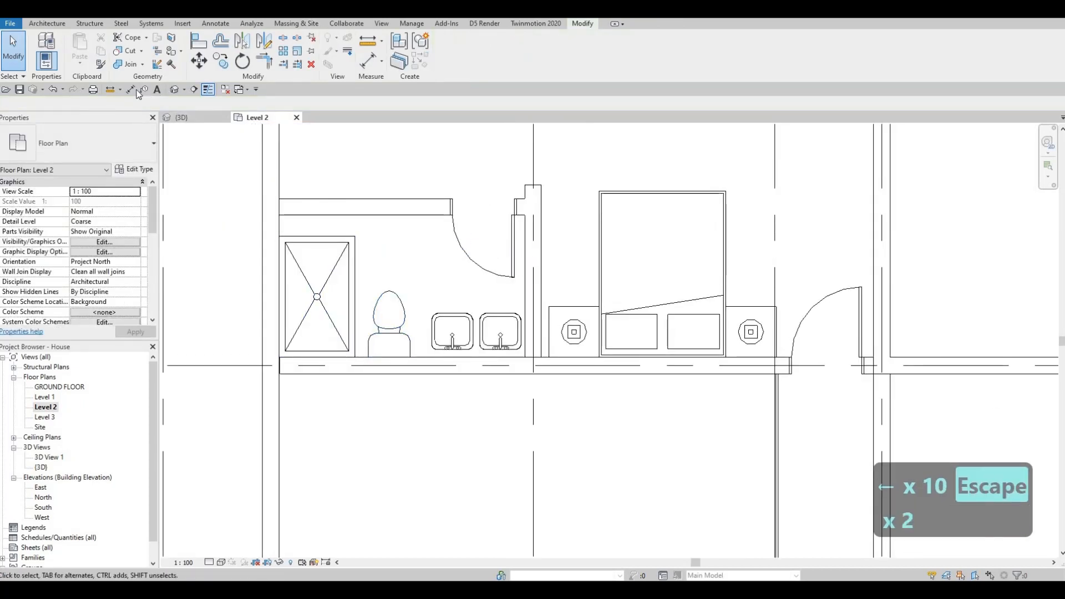
Dimension the clear distance between the grid C wall and the opposite interior wall at the upper bathroom's shower.
{"action": "key", "text": "d"}
{"action": "key", "text": "i"}
{"action": "left_click", "coordinate": [319, 357]}
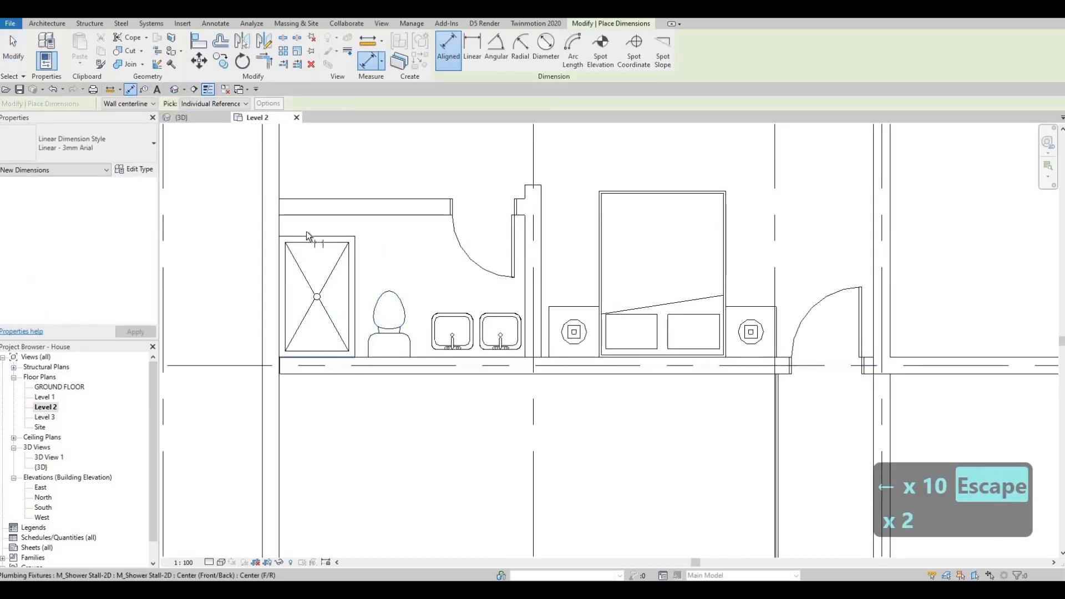
{"action": "key", "text": "Tab"}
{"action": "left_click", "coordinate": [304, 218]}
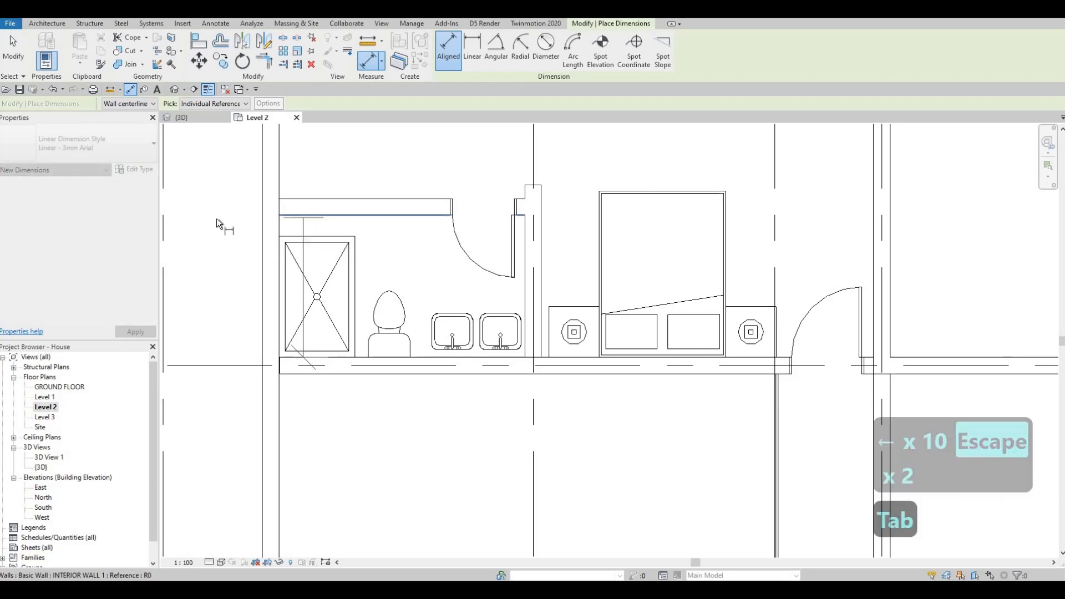
{"action": "left_click", "coordinate": [222, 224]}
{"action": "middle_click_drag", "start_coordinate": [263, 258], "coordinate": [433, 260]}
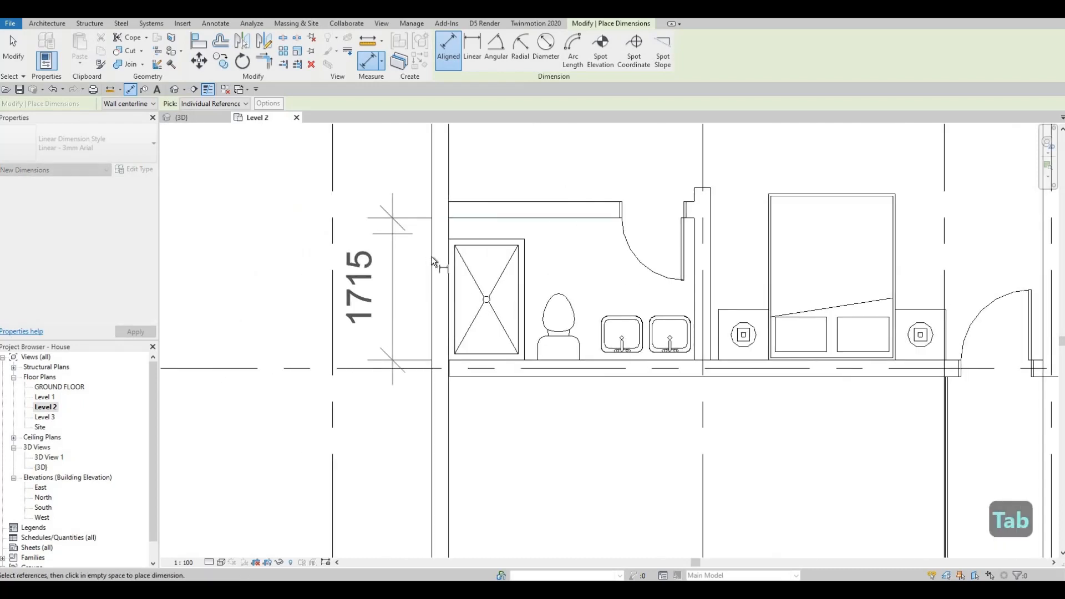
{"action": "key", "text": "Escape"}
{"action": "key", "text": "Escape"}
Duplicate the upper bathroom's shower stall type as M_Shower Stall-2D 2 and set its depth to 1715.
{"action": "left_click", "coordinate": [481, 248]}
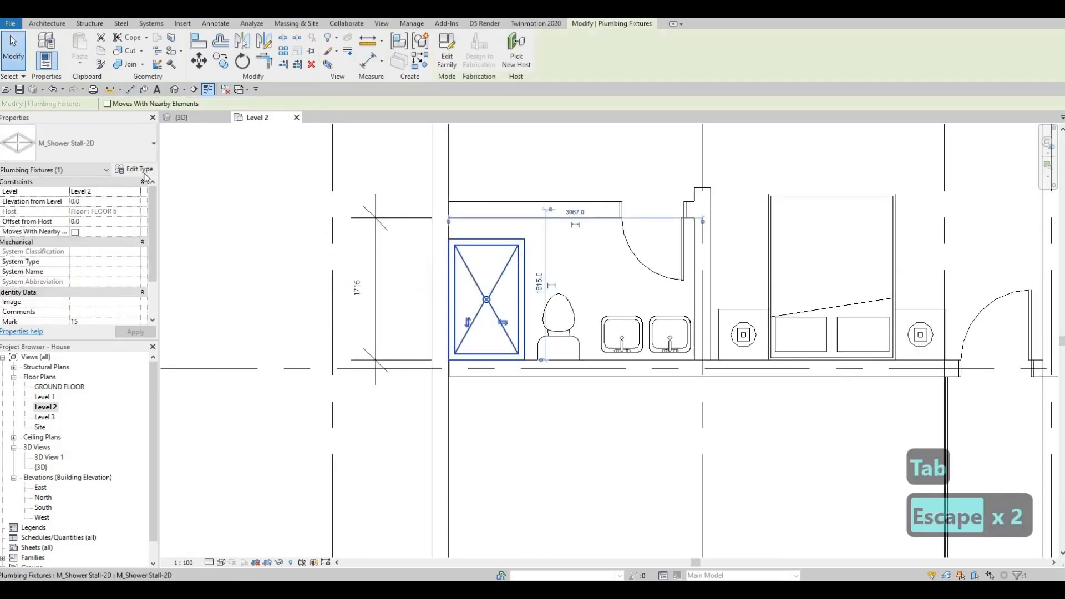
{"action": "left_click", "coordinate": [134, 169]}
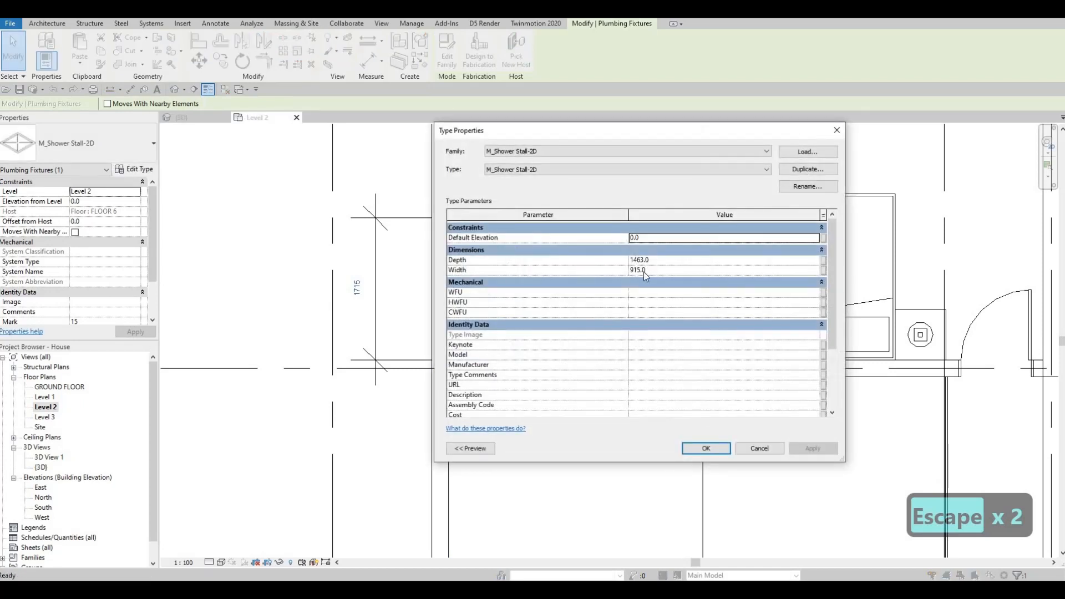
{"action": "left_click", "coordinate": [808, 169]}
{"action": "left_click", "coordinate": [640, 319]}
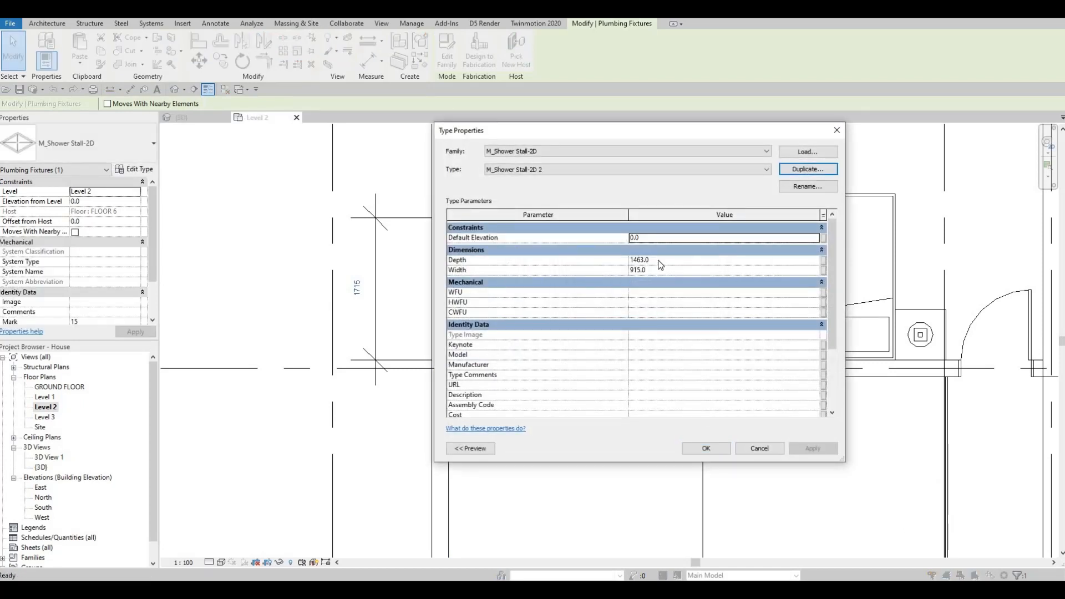
{"action": "left_click", "coordinate": [651, 260]}
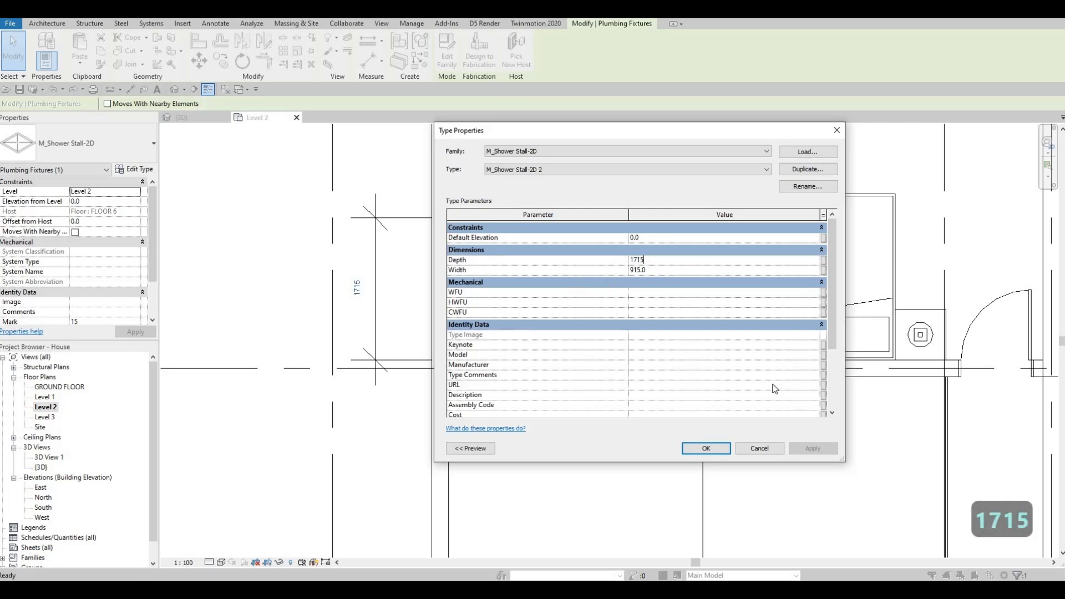
{"action": "left_click", "coordinate": [705, 448]}
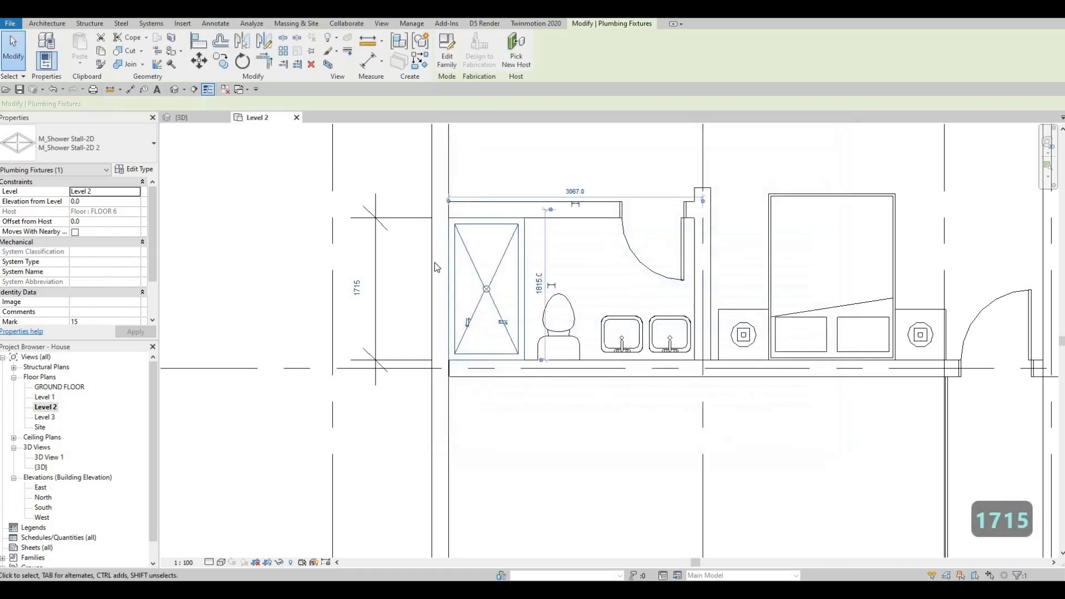
{"action": "key", "text": "Escape"}
{"action": "key", "text": "Escape"}
Delete the linear dimension outside the upper bathroom's exterior wall.
{"action": "left_click", "coordinate": [391, 222]}
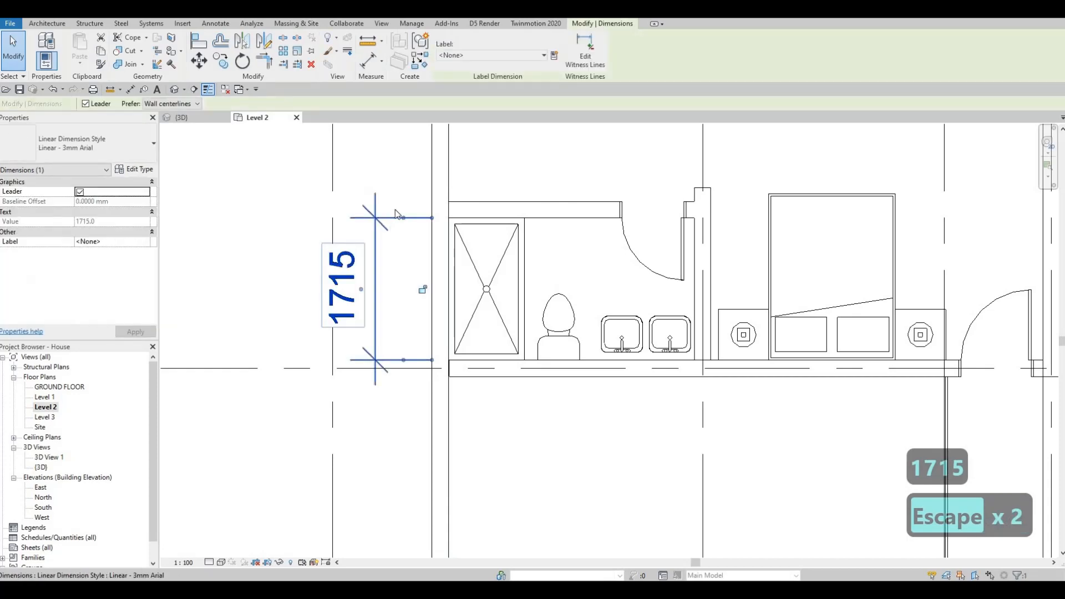
{"action": "key", "text": "Delete"}
{"action": "key", "text": "Escape"}
Nudge the toilet in the bathroom below the stairs closer to its shower stall.
{"action": "scroll", "coordinate": [454, 333], "scroll_direction": "down", "scroll_amount": 2}
{"action": "scroll", "coordinate": [519, 316], "scroll_direction": "down", "scroll_amount": 5}
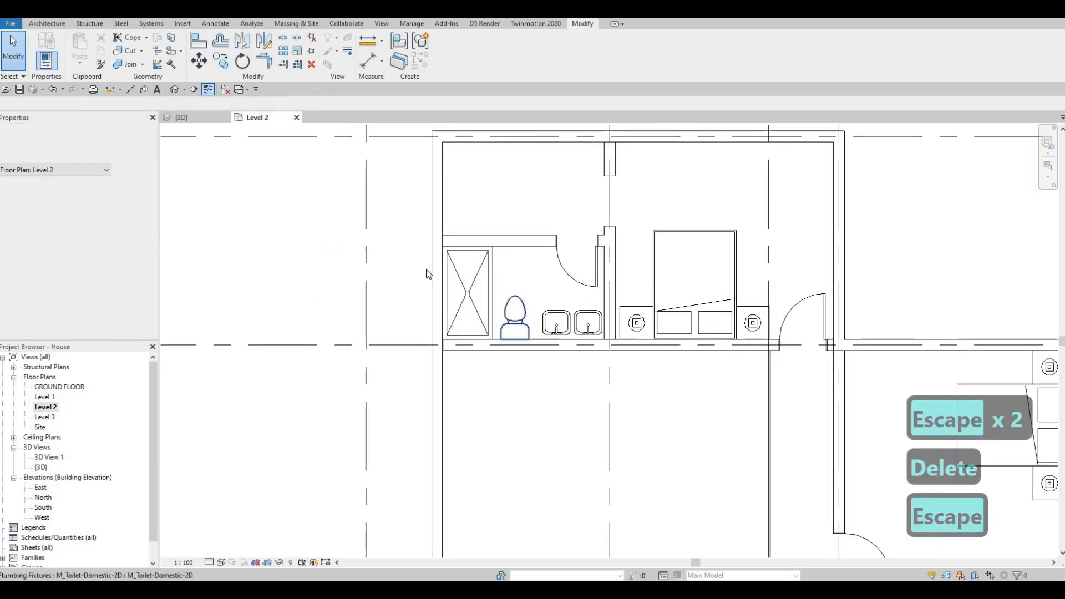
{"action": "scroll", "coordinate": [580, 421], "scroll_direction": "up", "scroll_amount": 4}
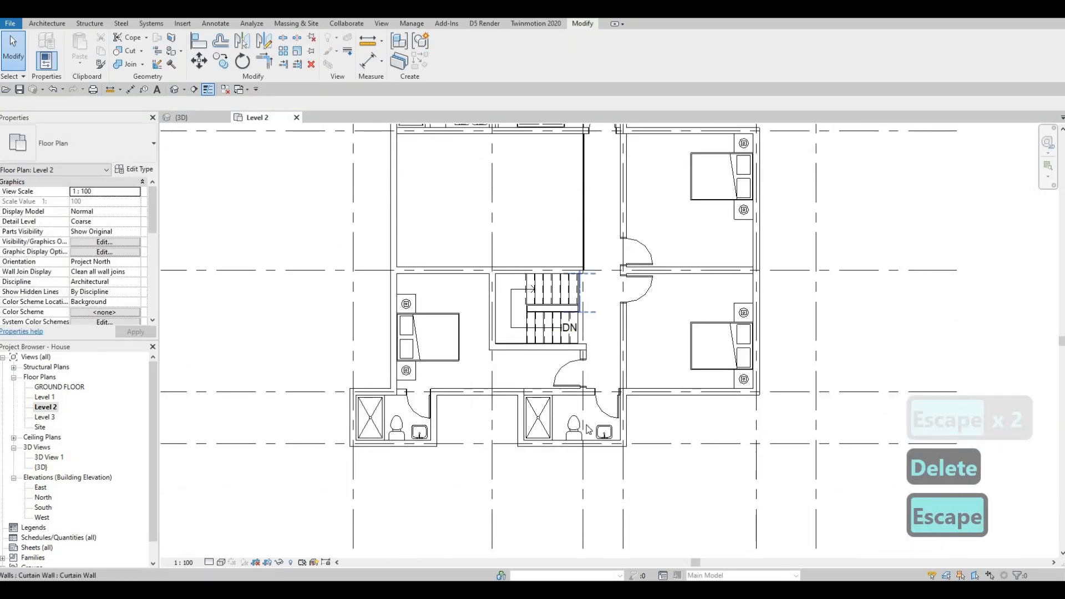
{"action": "left_click", "coordinate": [577, 408]}
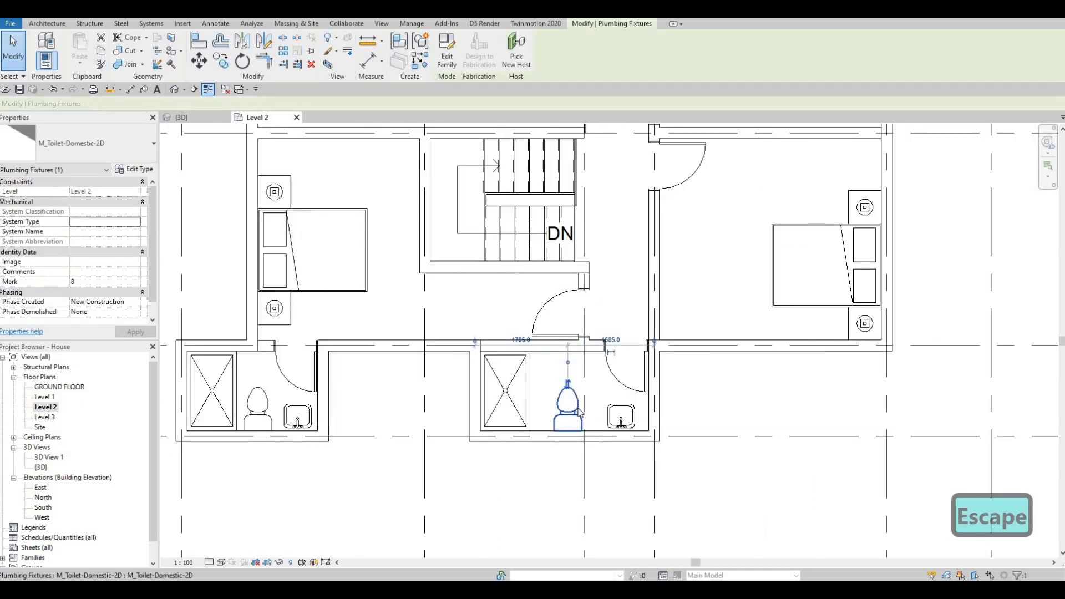
{"action": "key", "text": "Left"}
{"action": "key", "text": "Left"}
{"action": "key", "text": "Left"}
{"action": "key", "text": "Left"}
{"action": "key", "text": "Left"}
Nudge the sink in the bathroom below the stairs about 200 mm toward the side wall by the door.
{"action": "left_click", "coordinate": [617, 416]}
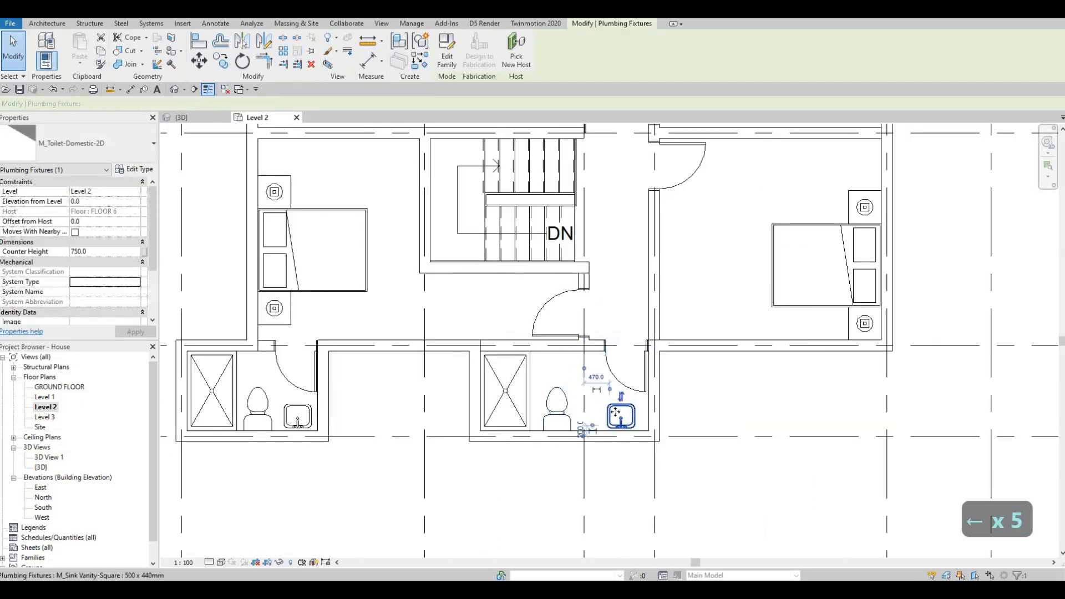
{"action": "key", "text": "Right"}
{"action": "key", "text": "Right"}
{"action": "key", "text": "Right"}
{"action": "key", "text": "Right"}
{"action": "key", "text": "Right"}
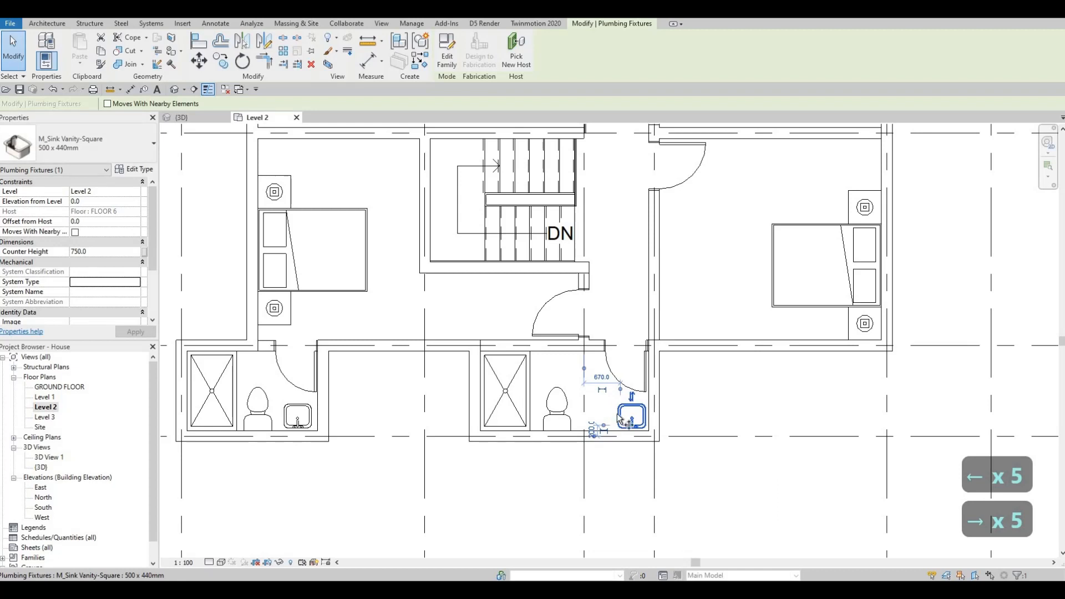
Copy the sink in the bathroom below the stairs about 530 mm toward the toilet to form a pair.
{"action": "key", "text": "c"}
{"action": "key", "text": "o"}
{"action": "scroll", "coordinate": [617, 416], "scroll_direction": "up", "scroll_amount": 2}
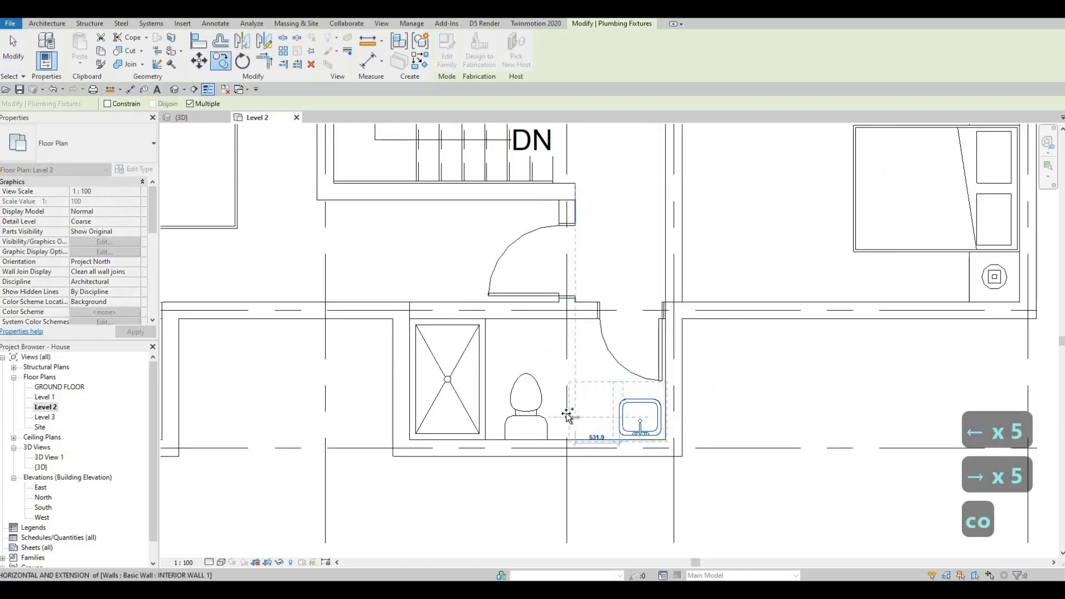
{"action": "left_click", "coordinate": [568, 416]}
{"action": "key", "text": "Escape"}
{"action": "key", "text": "Escape"}
{"action": "scroll", "coordinate": [650, 401], "scroll_direction": "down", "scroll_amount": 3}
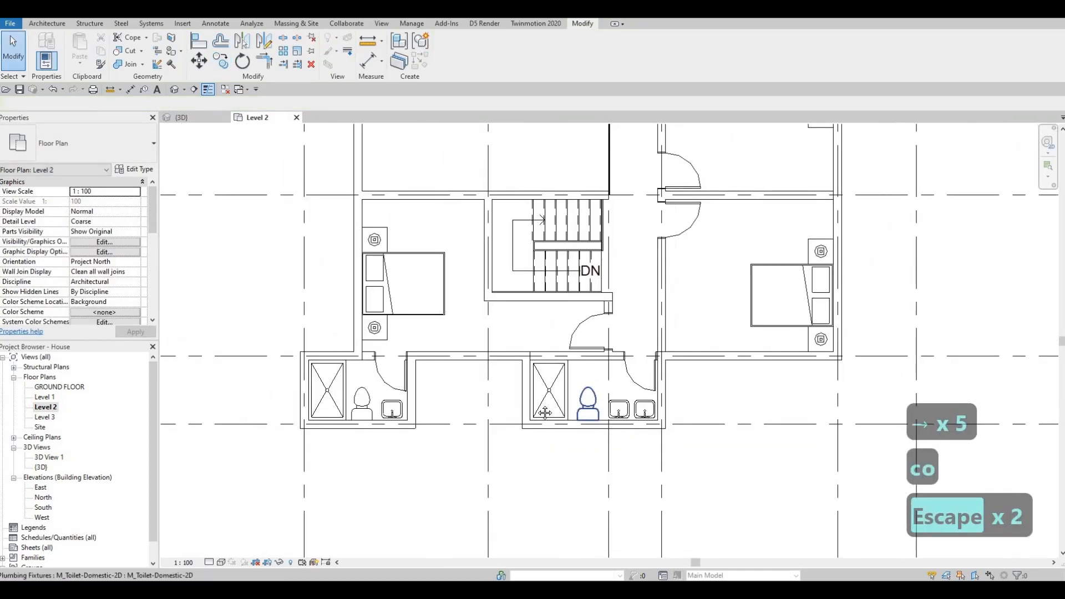
{"action": "left_click", "coordinate": [545, 412]}
{"action": "scroll", "coordinate": [538, 421], "scroll_direction": "down", "scroll_amount": 1}
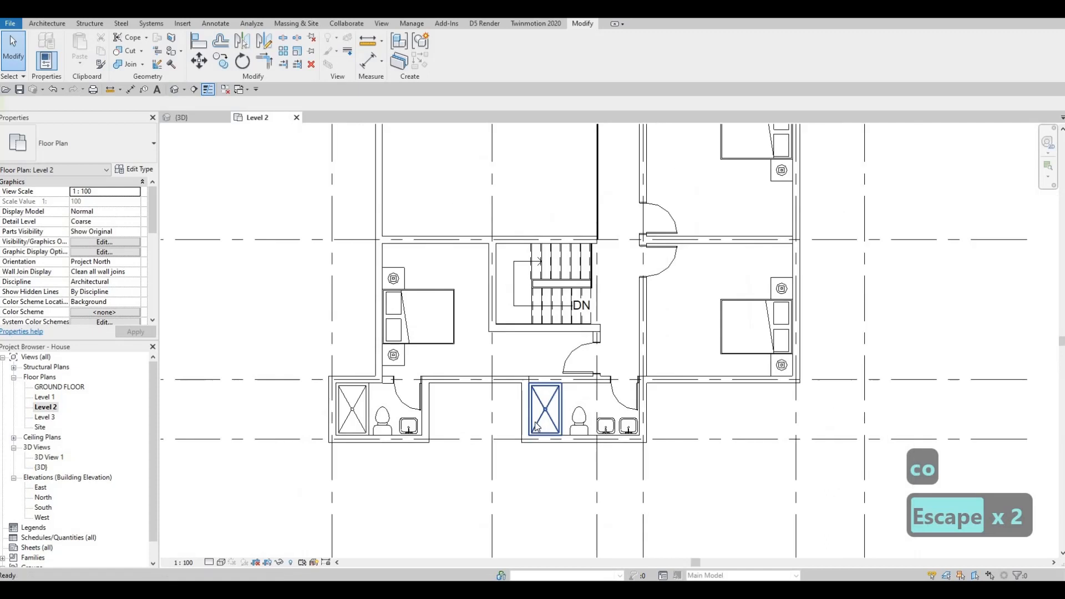
{"action": "left_click", "coordinate": [300, 306]}
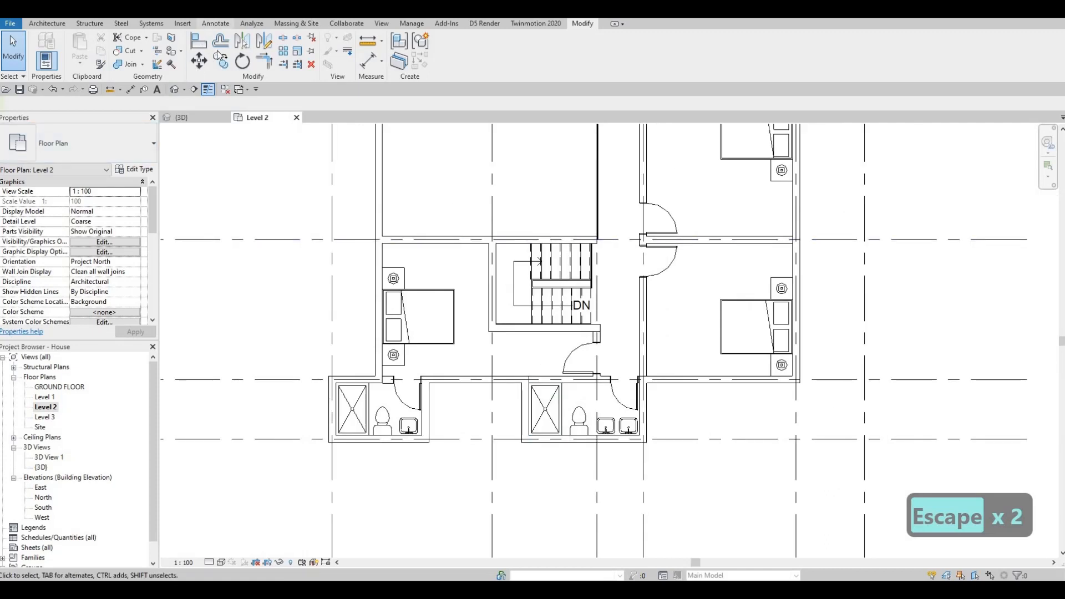
Outline a counter about 1330 mm long around the two sinks below the stairs with Thin Lines detail lines, ending at the side wall.
{"action": "left_click", "coordinate": [215, 23]}
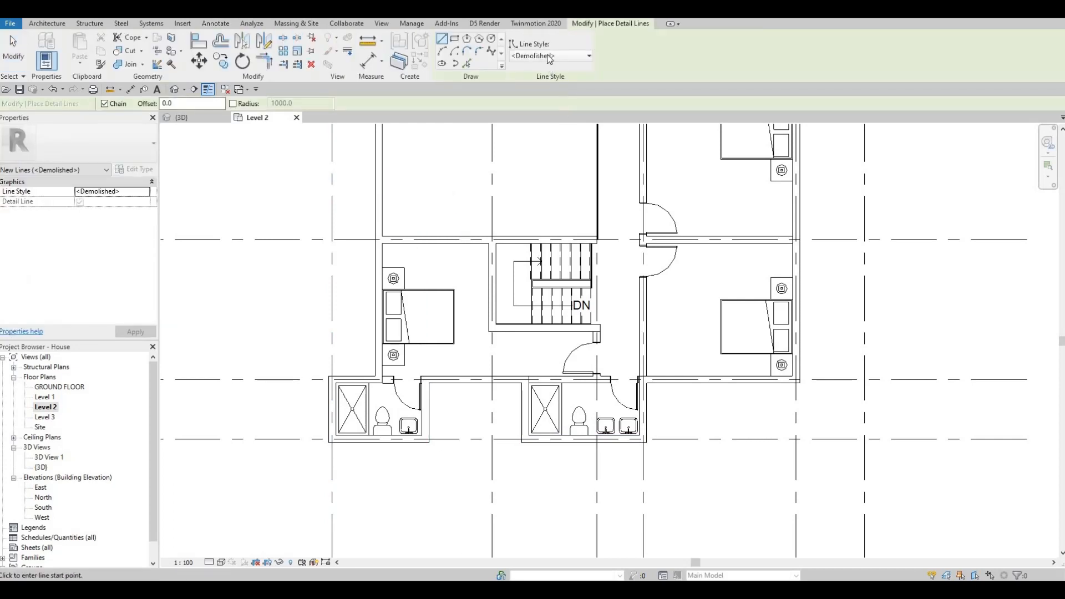
{"action": "left_click", "coordinate": [549, 55]}
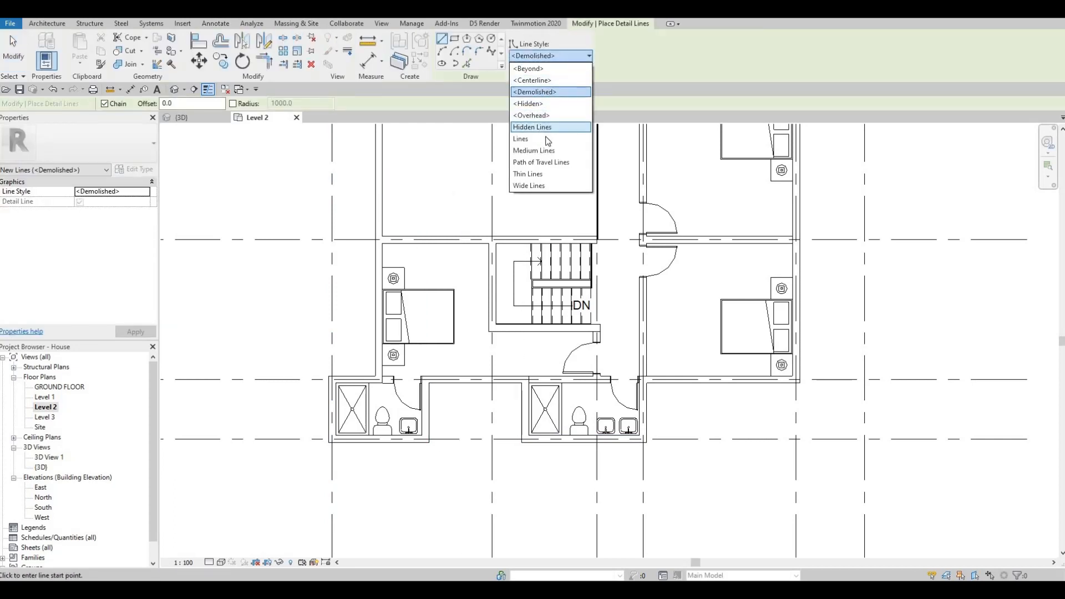
{"action": "key", "text": "Down"}
{"action": "key", "text": "Return"}
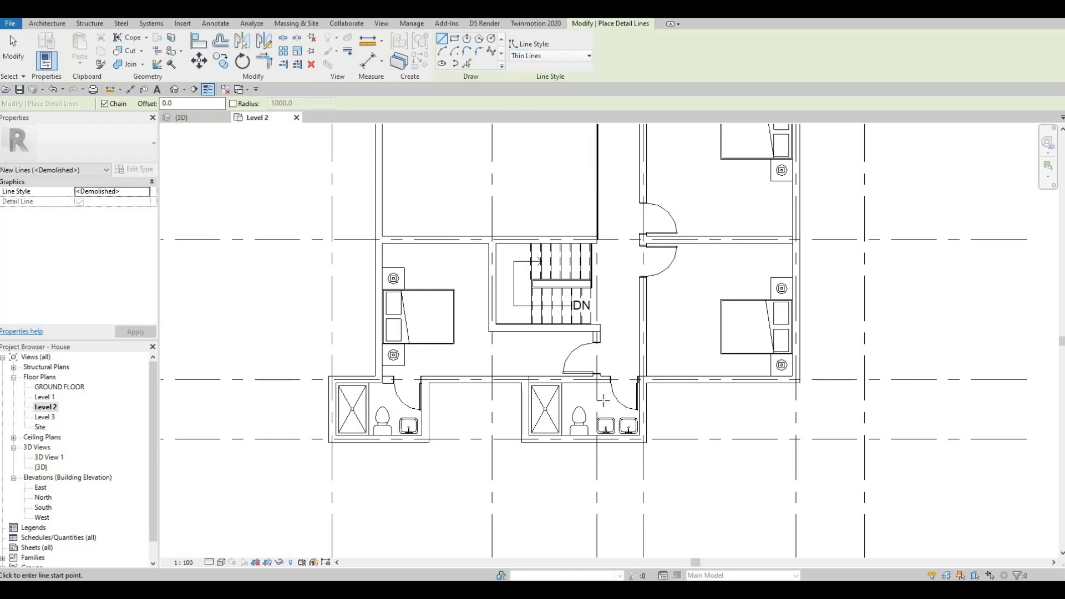
{"action": "scroll", "coordinate": [599, 444], "scroll_direction": "up", "scroll_amount": 5}
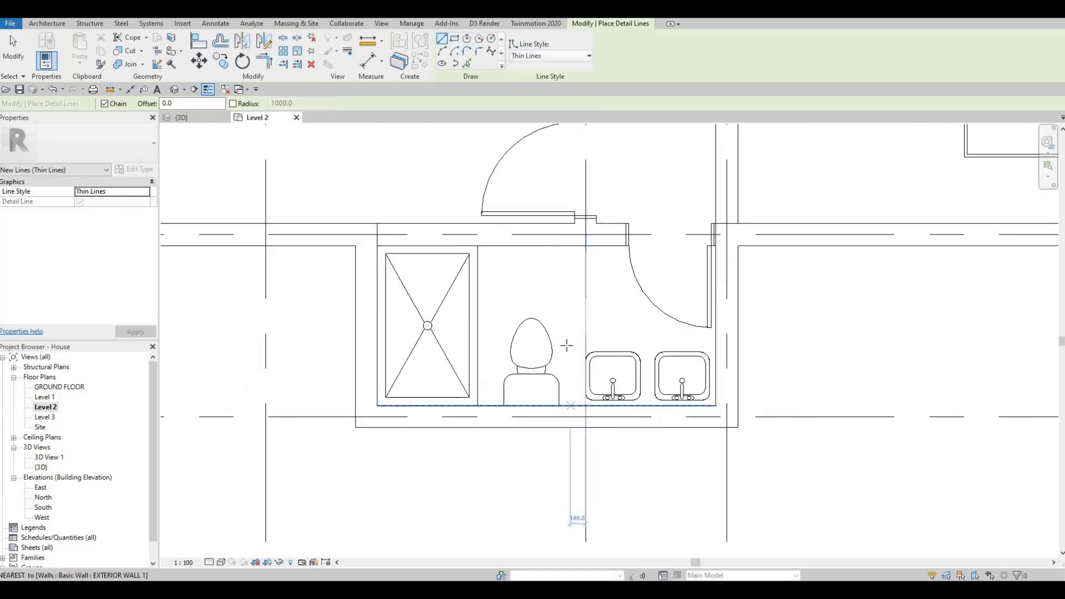
{"action": "left_click", "coordinate": [570, 344]}
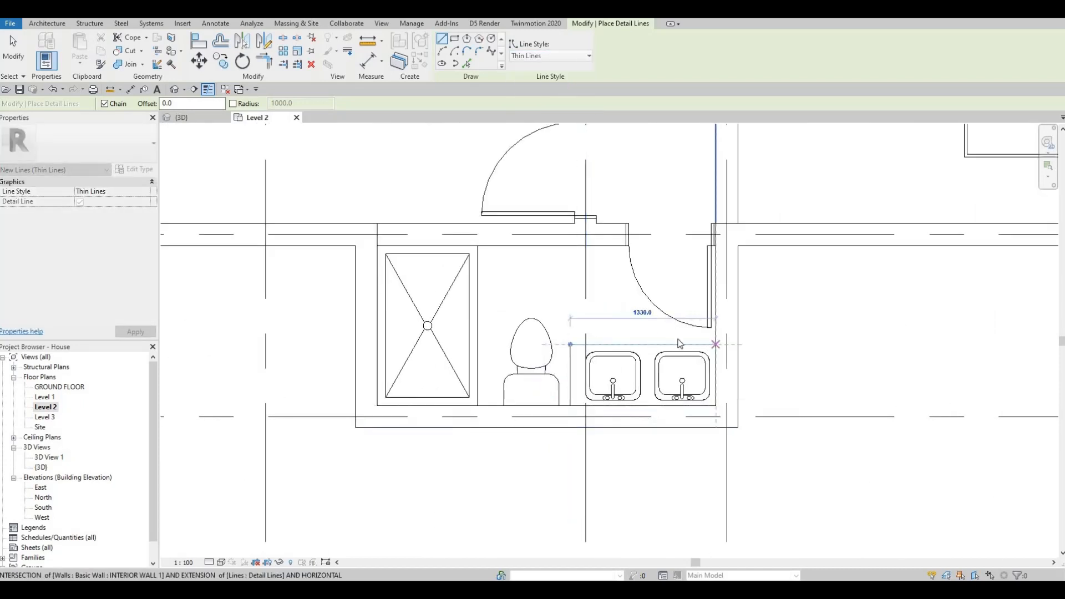
{"action": "key", "text": "Escape"}
{"action": "scroll", "coordinate": [614, 285], "scroll_direction": "down", "scroll_amount": 5}
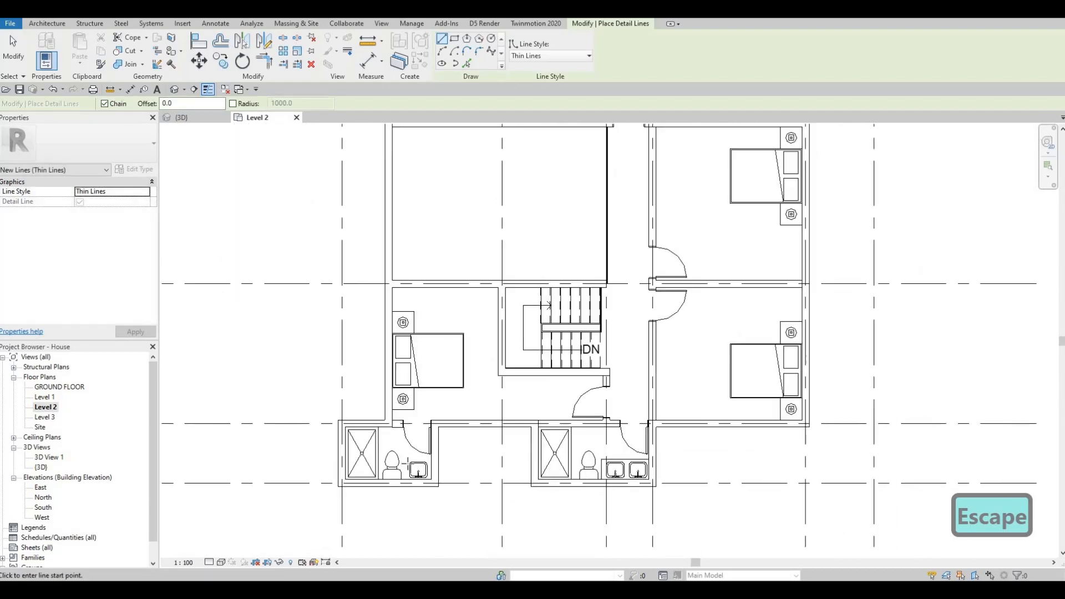
Outline a counter around the single sink in the bathroom below the stair-side bedroom with Thin Lines detail lines.
{"action": "scroll", "coordinate": [404, 463], "scroll_direction": "up", "scroll_amount": 5}
{"action": "left_click", "coordinate": [404, 464]}
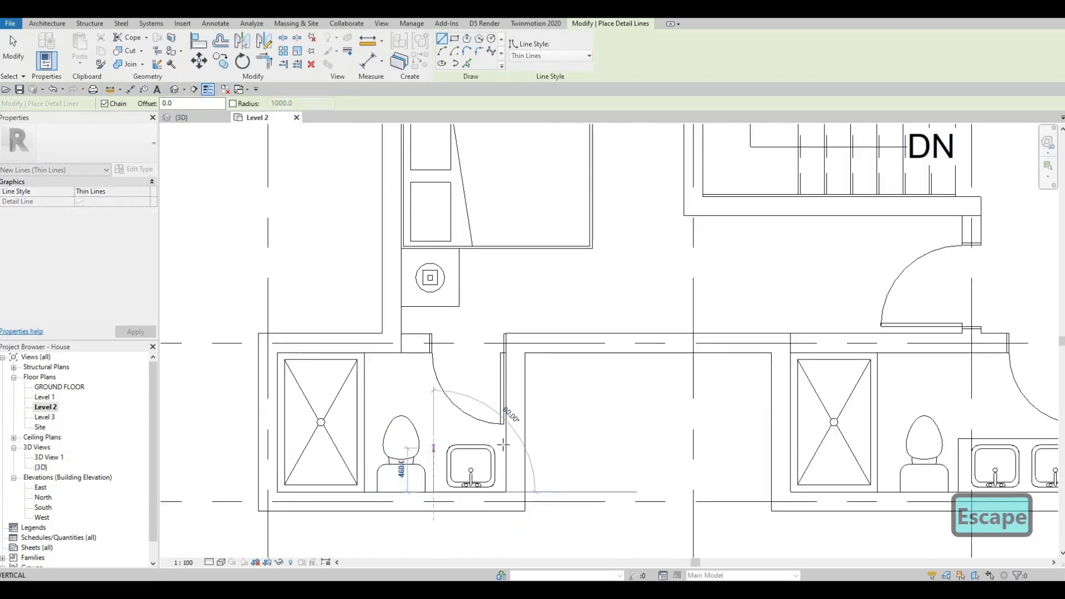
{"action": "key", "text": "Escape"}
{"action": "scroll", "coordinate": [493, 416], "scroll_direction": "down", "scroll_amount": 3}
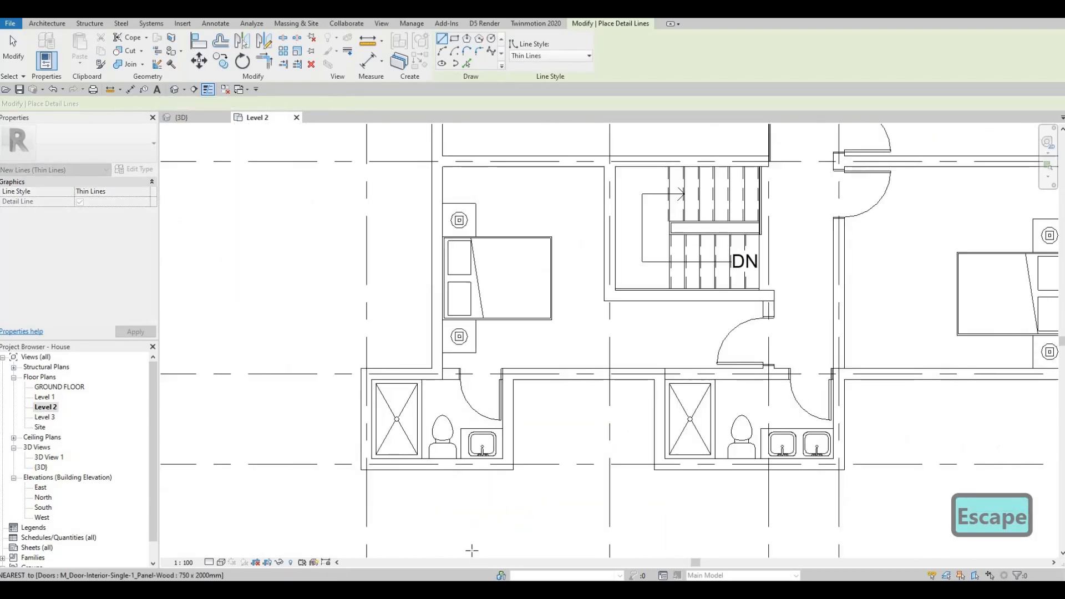
Outline a counter about 600 mm deep around the two sinks in the bathroom above grid C with Thin Lines detail lines, ending at the side wall.
{"action": "scroll", "coordinate": [471, 550], "scroll_direction": "down", "scroll_amount": 3}
{"action": "middle_click_drag", "start_coordinate": [472, 231], "coordinate": [461, 350]}
{"action": "scroll", "coordinate": [442, 364], "scroll_direction": "up", "scroll_amount": 5}
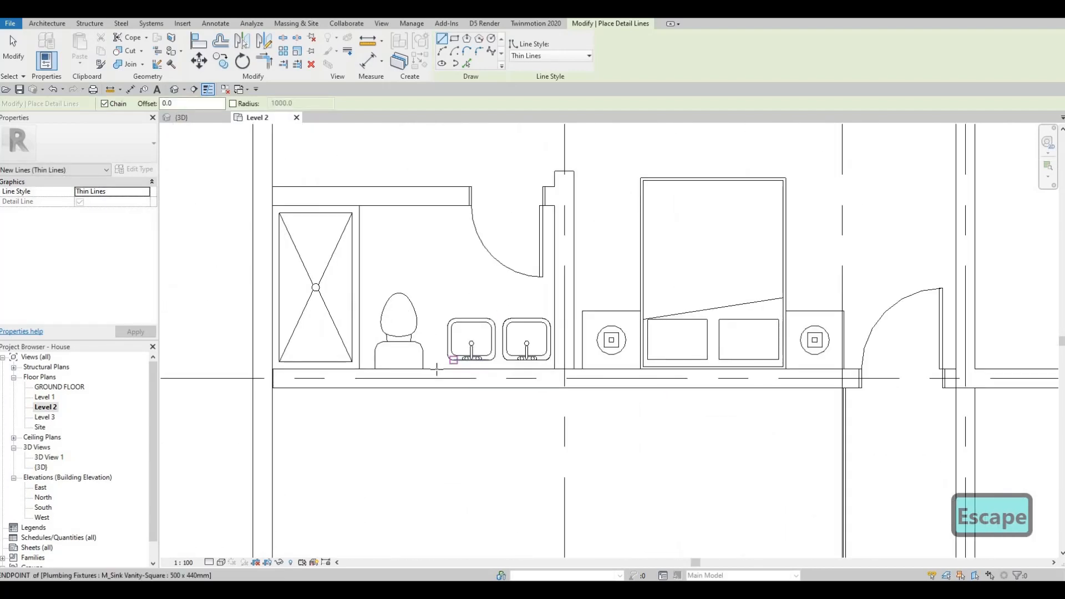
{"action": "left_click", "coordinate": [435, 369]}
{"action": "left_click", "coordinate": [435, 312]}
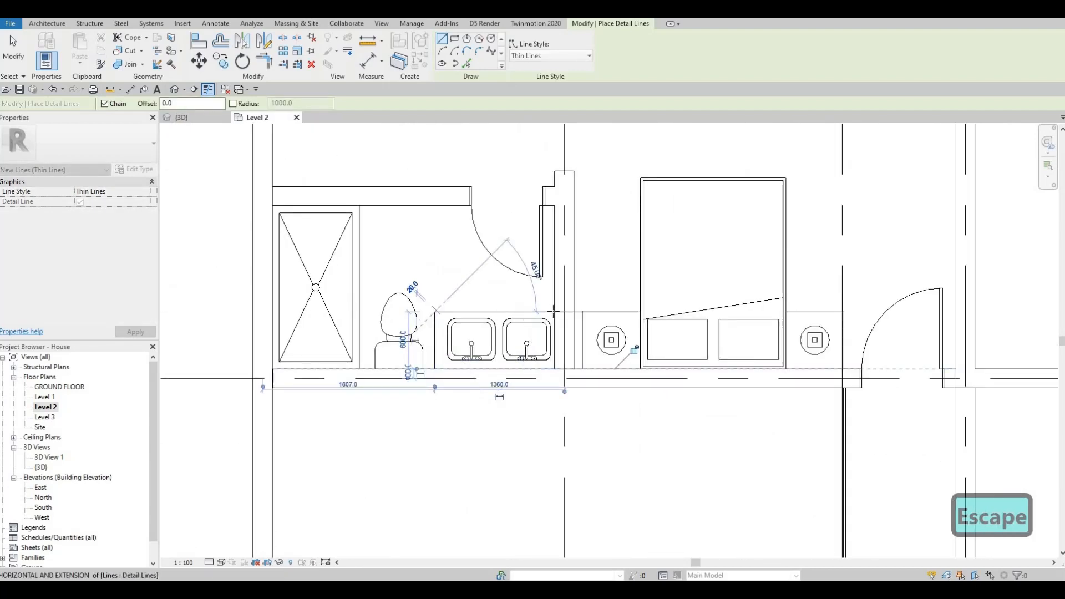
{"action": "scroll", "coordinate": [553, 312], "scroll_direction": "down", "scroll_amount": 5}
{"action": "key", "text": "Escape"}
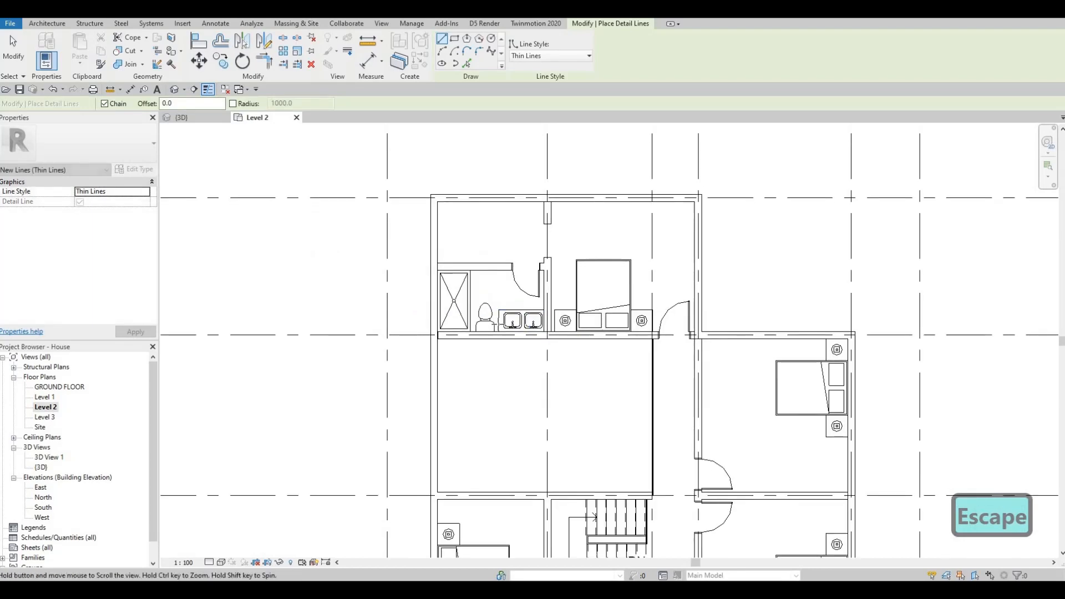
{"action": "scroll", "coordinate": [556, 346], "scroll_direction": "down", "scroll_amount": 2}
{"action": "middle_click_drag", "start_coordinate": [697, 419], "coordinate": [562, 295]}
{"action": "scroll", "coordinate": [548, 315], "scroll_direction": "down", "scroll_amount": 1}
{"action": "middle_click_drag", "start_coordinate": [531, 373], "coordinate": [532, 356]}
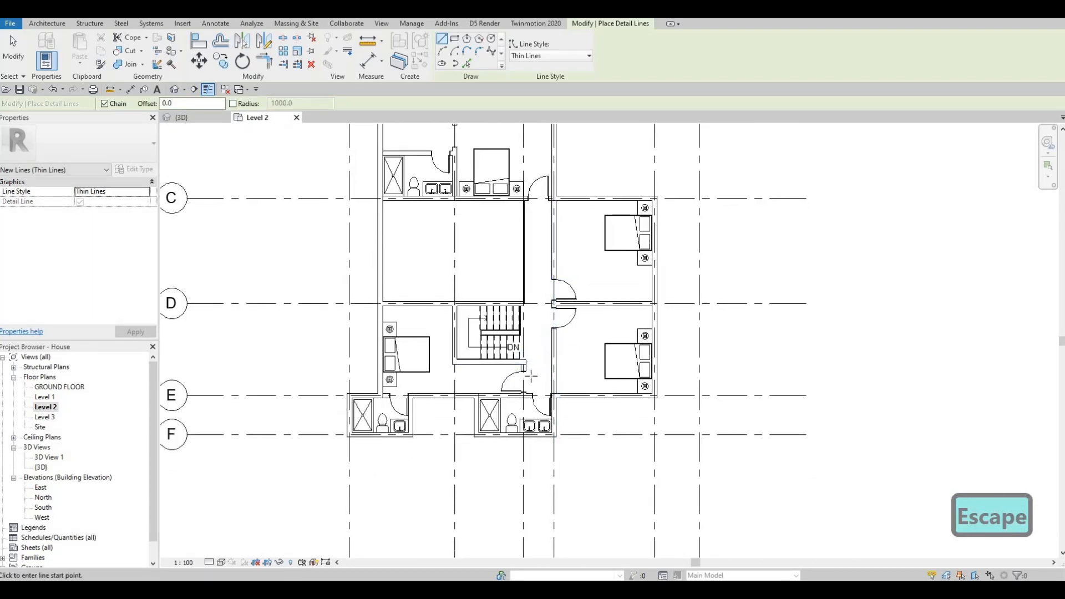
{"action": "key", "text": "Escape"}
{"action": "key", "text": "Escape"}
Draw an INTERIOR WALL 2, matching the Level 1 closet wall, across the Level 2 bedroom beside the stairs, 600 mm from grid D.
{"action": "middle_click_drag", "start_coordinate": [424, 369], "coordinate": [442, 376]}
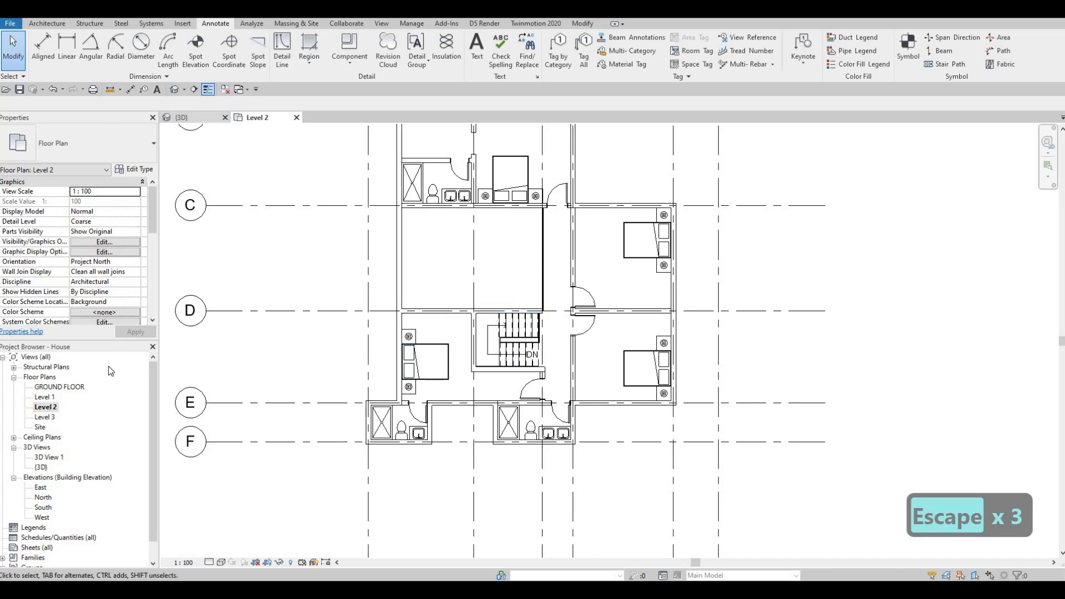
{"action": "double_click", "coordinate": [50, 399]}
{"action": "scroll", "coordinate": [476, 292], "scroll_direction": "up", "scroll_amount": 5}
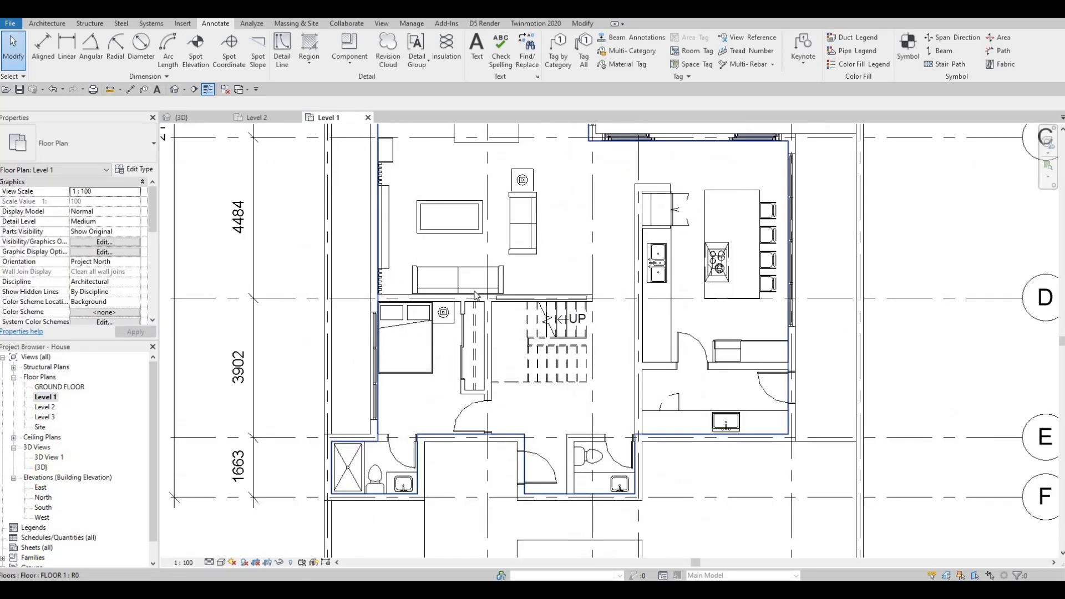
{"action": "key", "text": "Escape"}
{"action": "key", "text": "Escape"}
{"action": "left_click", "coordinate": [475, 292]}
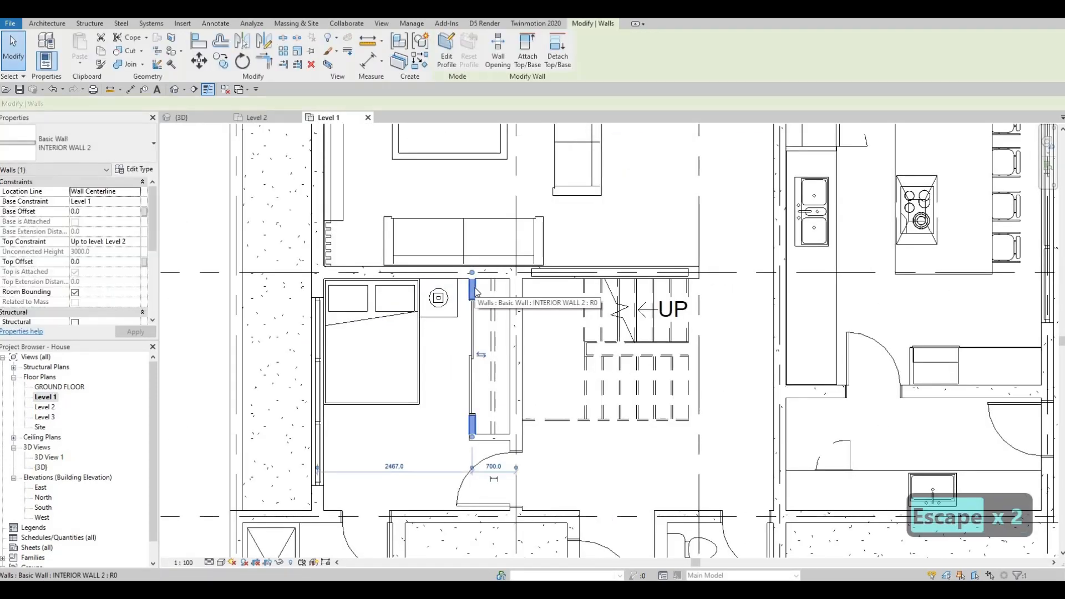
{"action": "key", "text": "c"}
{"action": "key", "text": "s"}
{"action": "left_click", "coordinate": [269, 117]}
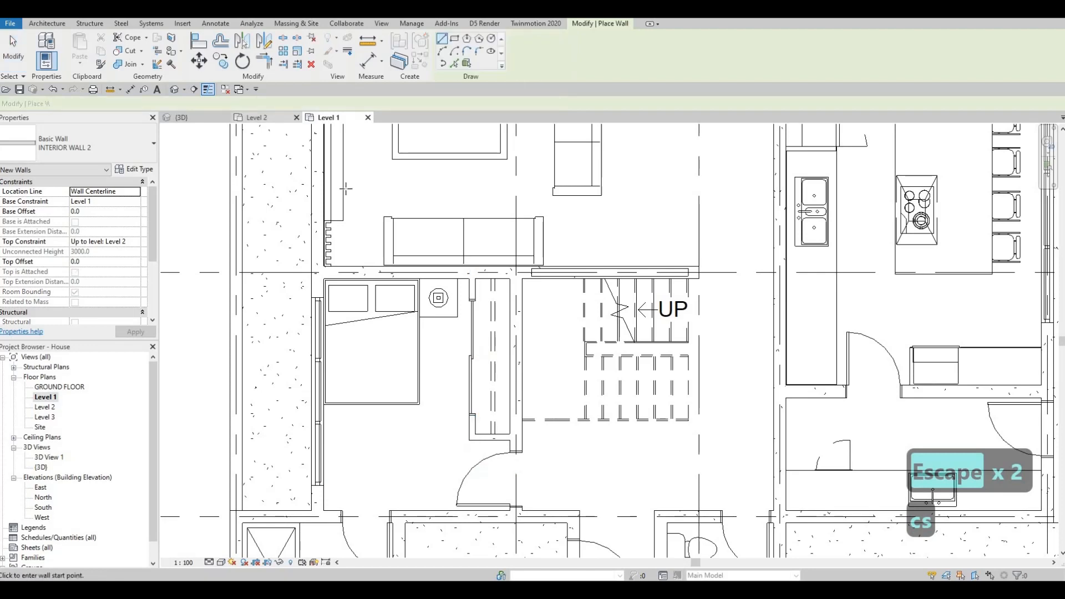
{"action": "scroll", "coordinate": [339, 316], "scroll_direction": "up", "scroll_amount": 5}
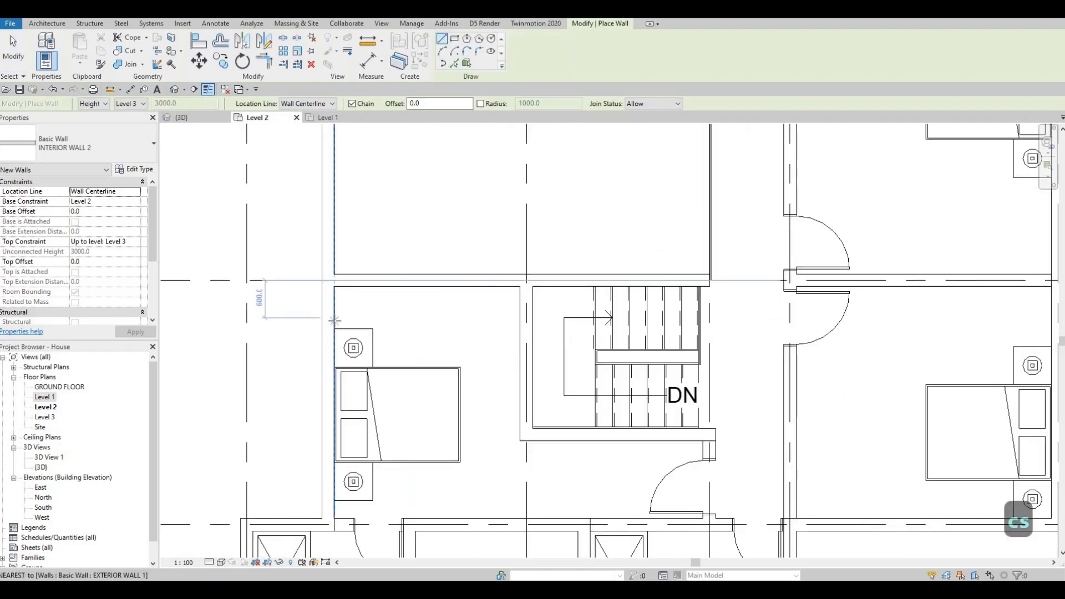
{"action": "left_click", "coordinate": [334, 319]}
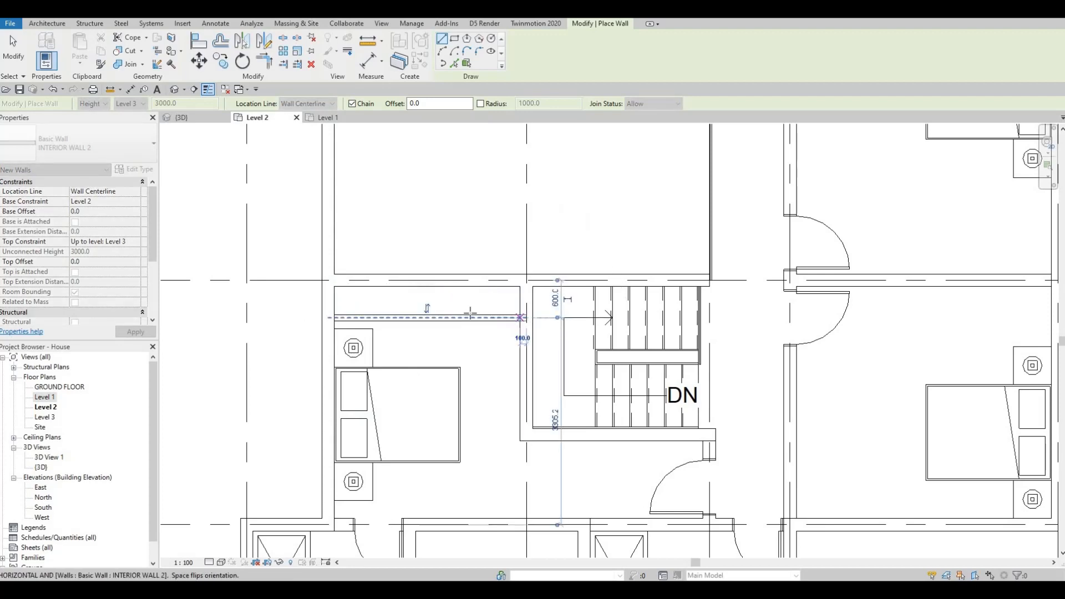
{"action": "scroll", "coordinate": [691, 332], "scroll_direction": "down", "scroll_amount": 3}
{"action": "key", "text": "Escape"}
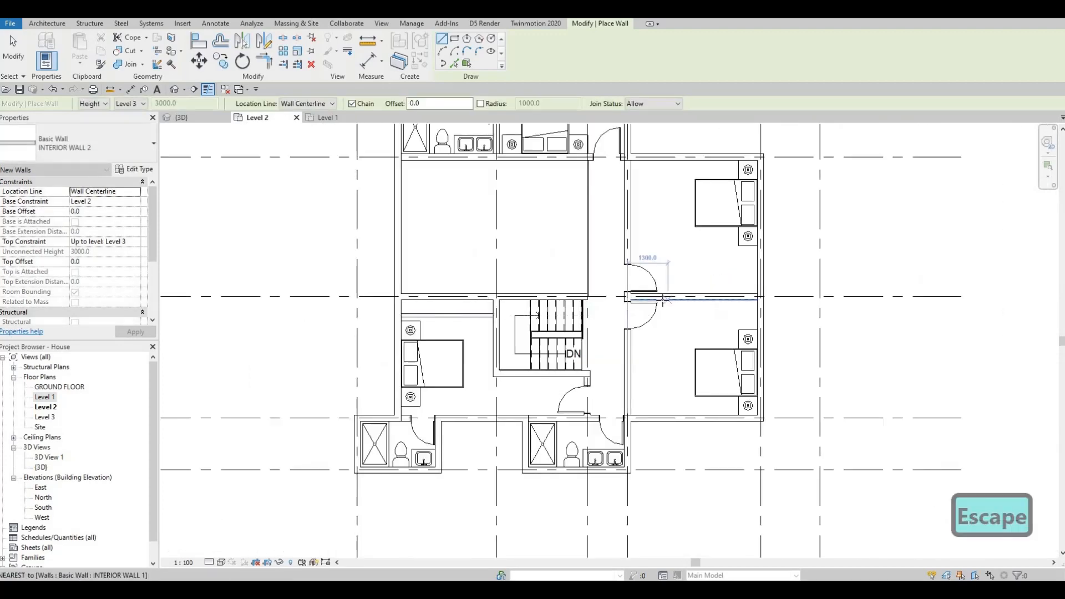
Draw an L-shaped INTERIOR WALL 2 closet enclosure 800 mm deep in the bedroom below grid D, from the dividing wall to the exterior wall.
{"action": "left_click", "coordinate": [663, 323]}
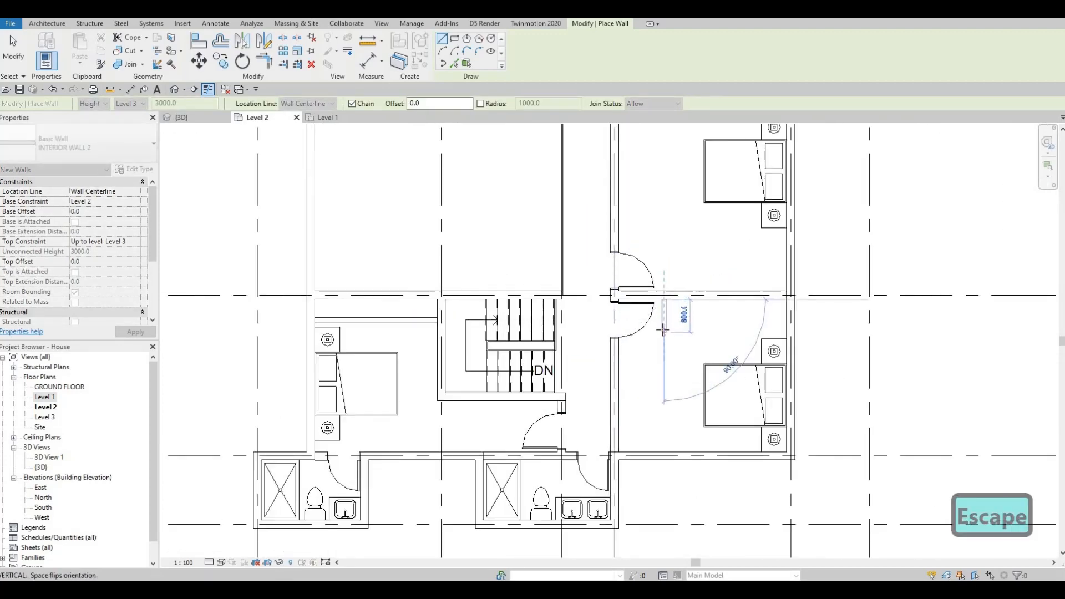
{"action": "left_click", "coordinate": [739, 330]}
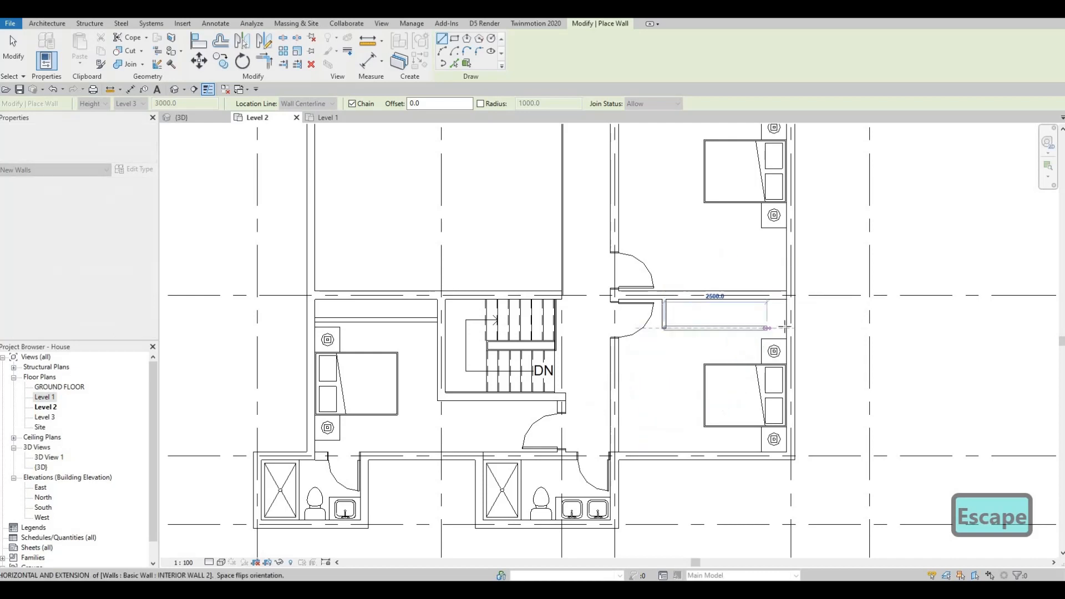
{"action": "key", "text": "Escape"}
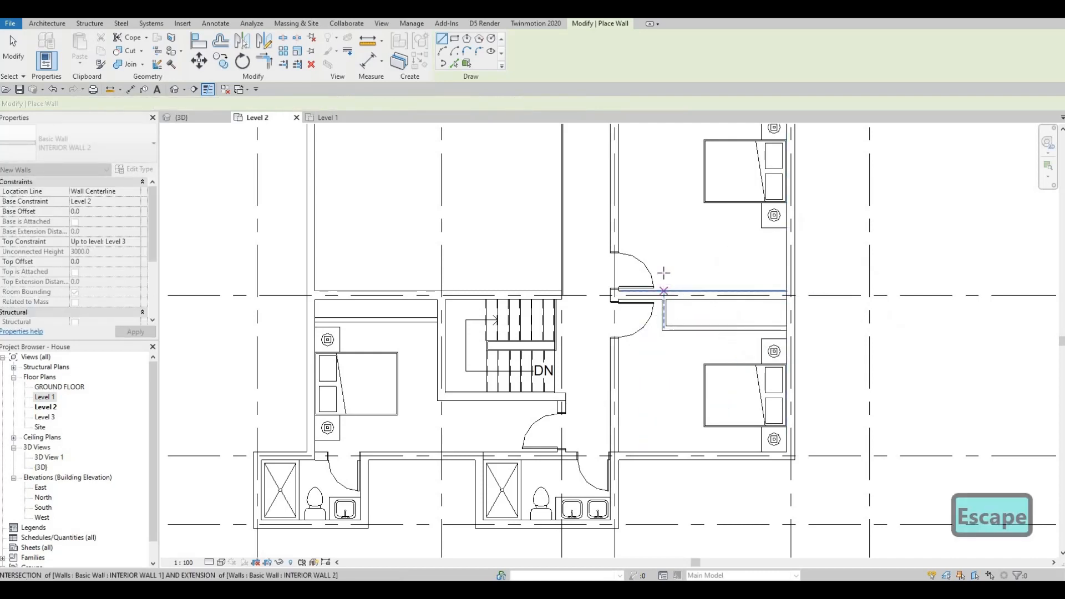
Draw a matching L-shaped closet enclosure 800 mm deep on the opposite side of the dividing wall, in the bedroom above grid D.
{"action": "left_click", "coordinate": [663, 292]}
{"action": "left_click", "coordinate": [664, 262]}
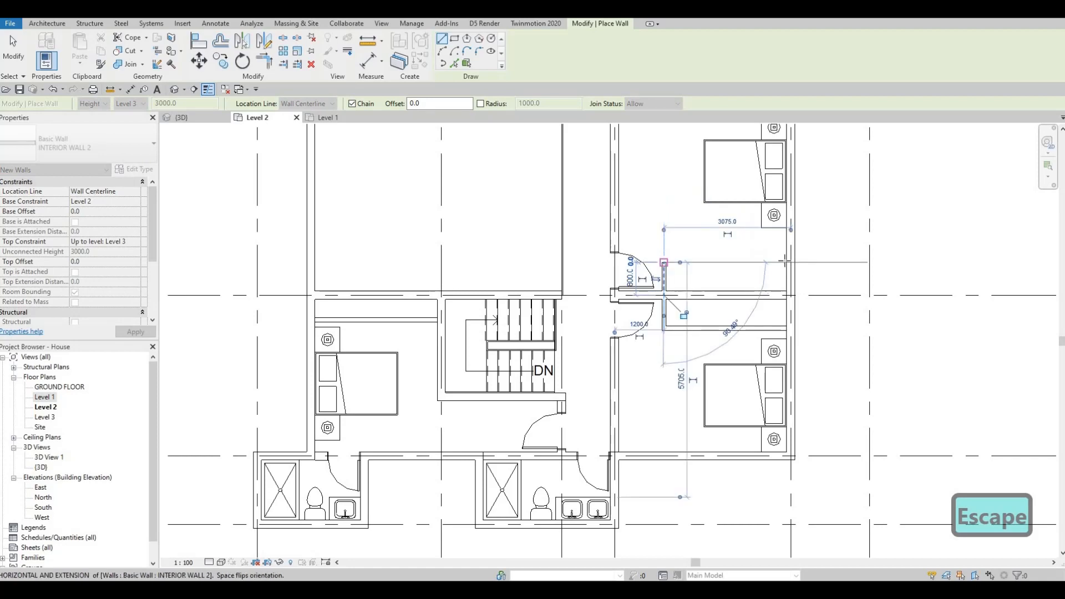
{"action": "key", "text": "Escape"}
{"action": "key", "text": "Escape"}
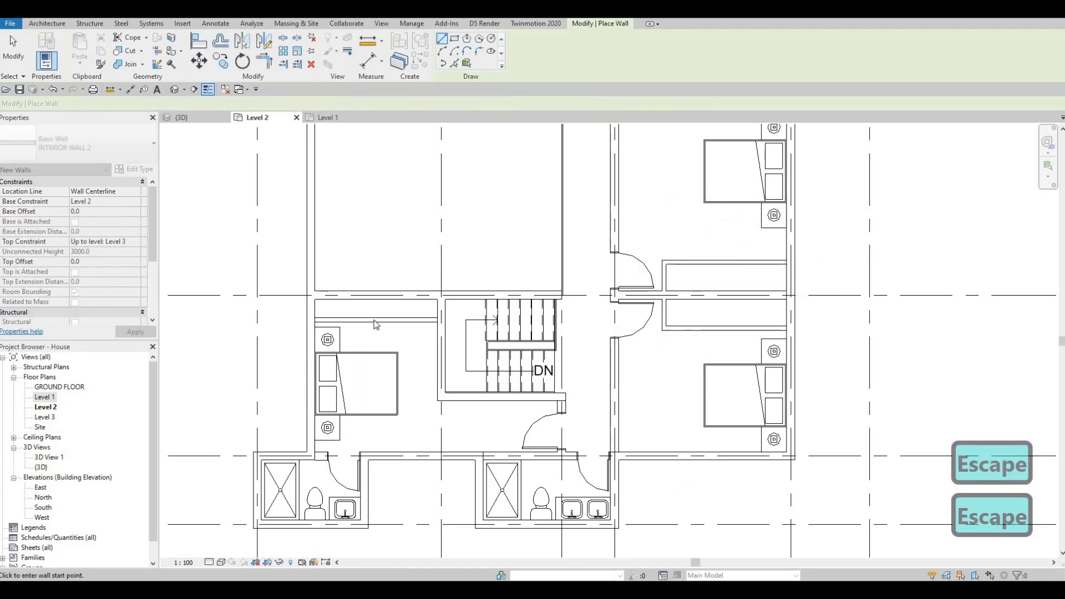
Set the distance from grid D to the closet wall in the bedroom beside the stairs to 700 mm.
{"action": "left_click", "coordinate": [374, 321]}
{"action": "left_click", "coordinate": [471, 307]}
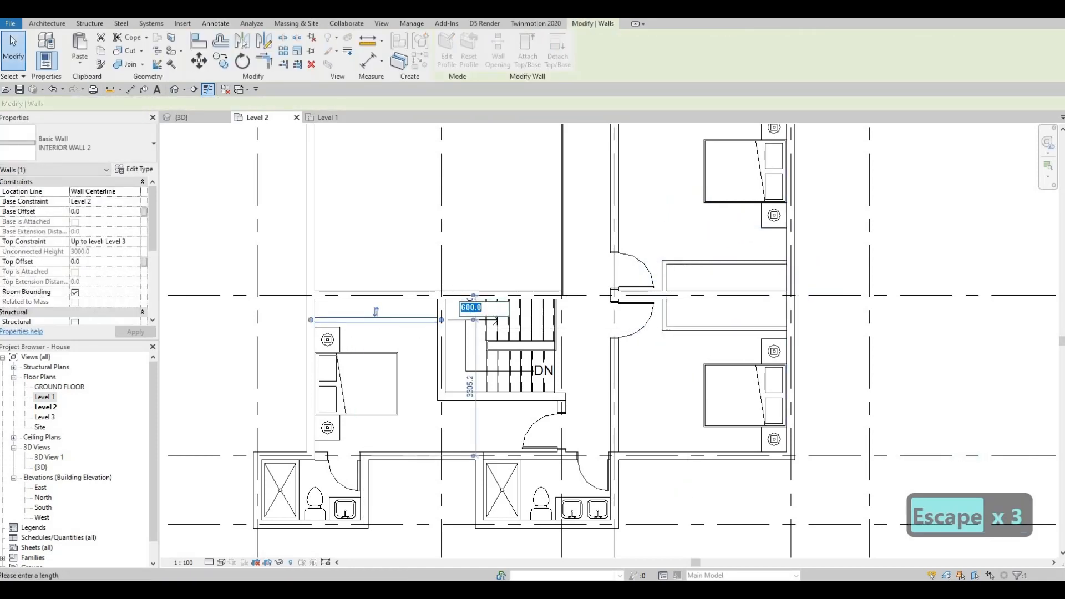
{"action": "type", "text": "700"}
{"action": "key", "text": "Return"}
{"action": "key", "text": "Escape"}
{"action": "key", "text": "Escape"}
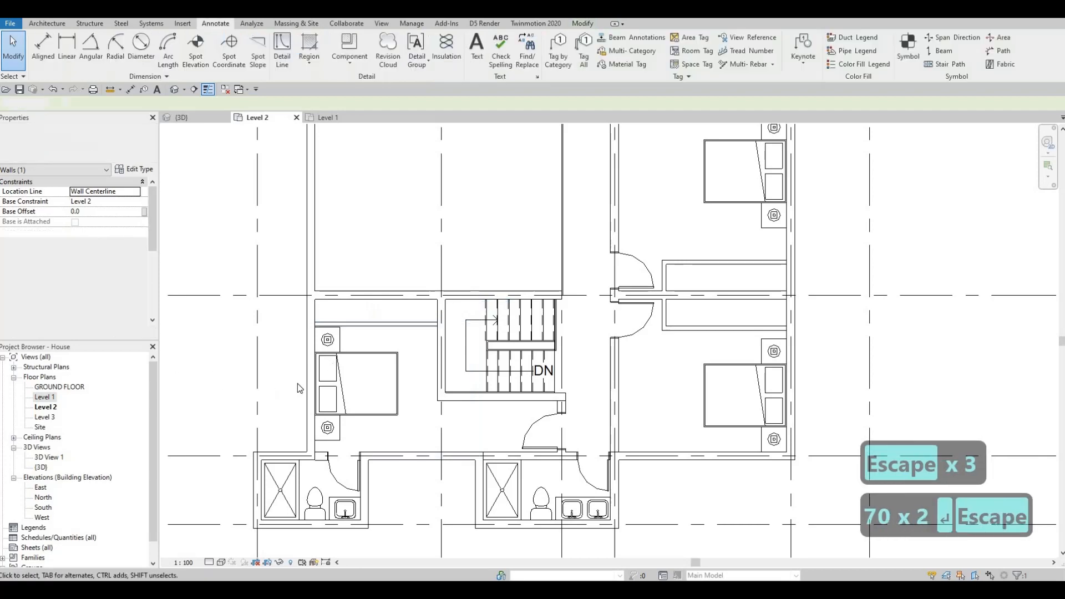
Place a 1800 x 2000mm double sliding door, matching the Level 1 closet door, in the Level 2 closet wall beside the stairs.
{"action": "scroll", "coordinate": [382, 230], "scroll_direction": "down", "scroll_amount": 2}
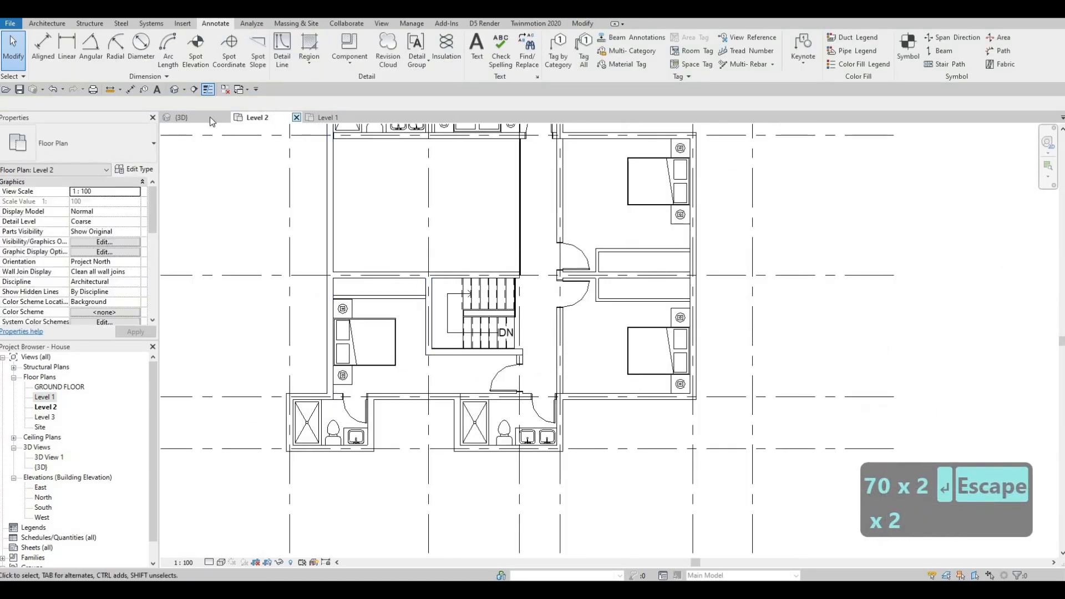
{"action": "left_click", "coordinate": [323, 118]}
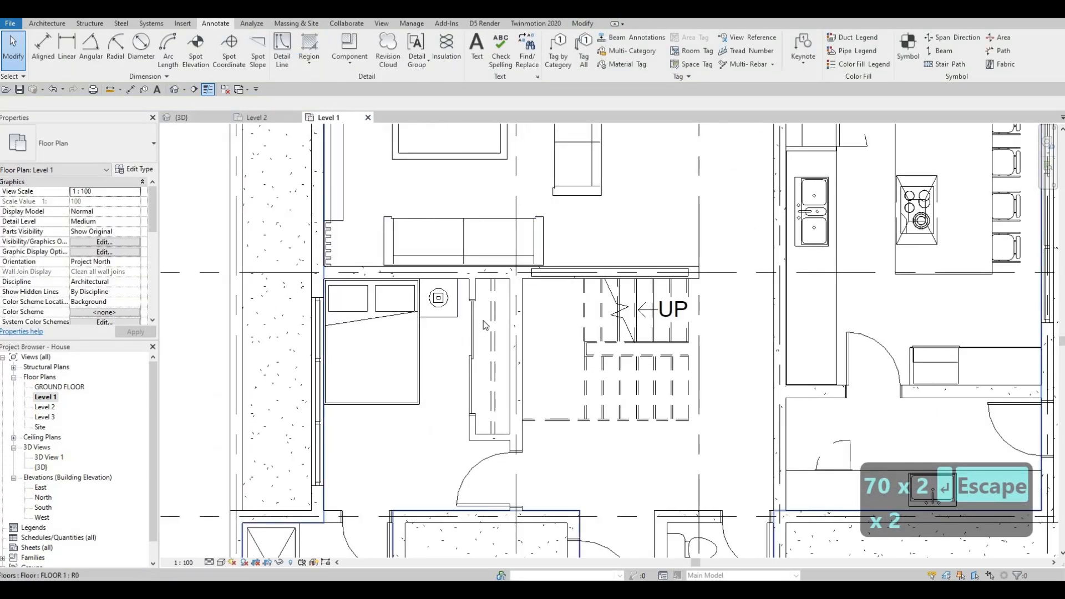
{"action": "left_click", "coordinate": [473, 377]}
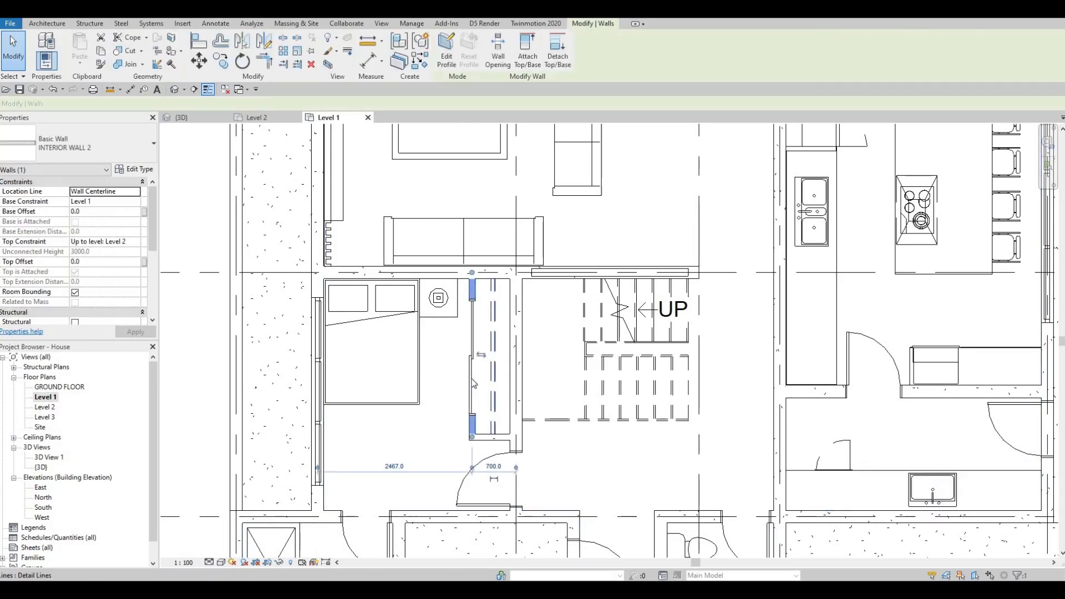
{"action": "key", "text": "Escape"}
{"action": "left_click", "coordinate": [481, 341]}
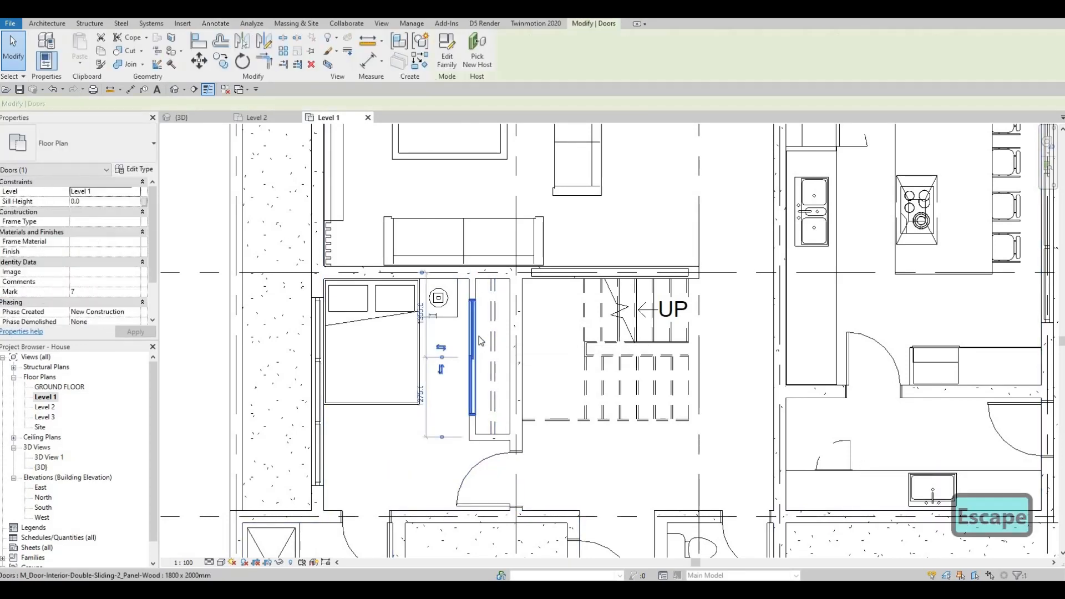
{"action": "key", "text": "c"}
{"action": "key", "text": "s"}
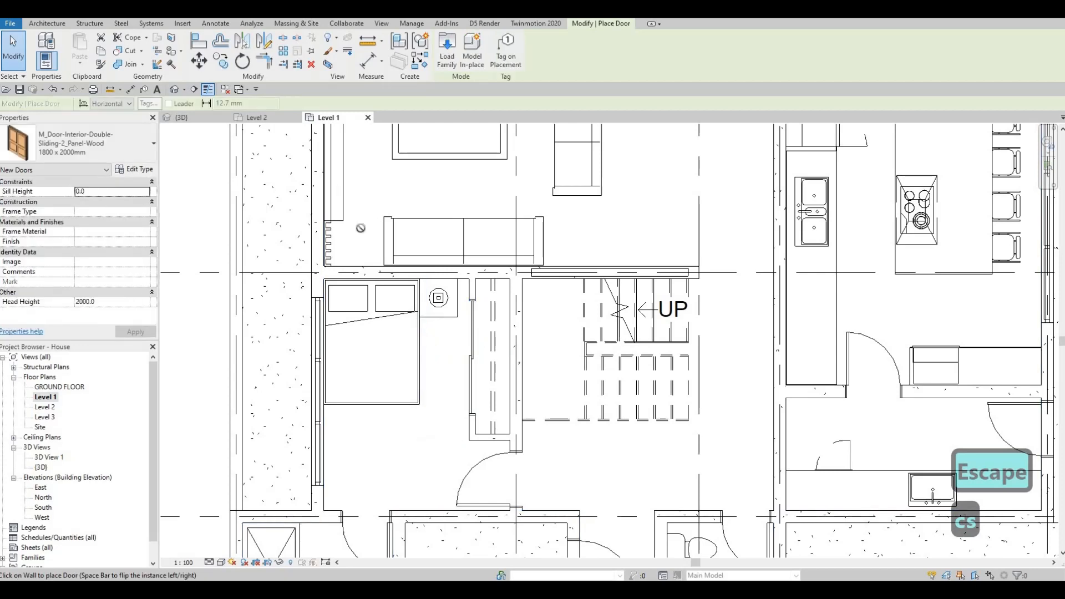
{"action": "left_click", "coordinate": [269, 118]}
{"action": "scroll", "coordinate": [380, 293], "scroll_direction": "up", "scroll_amount": 4}
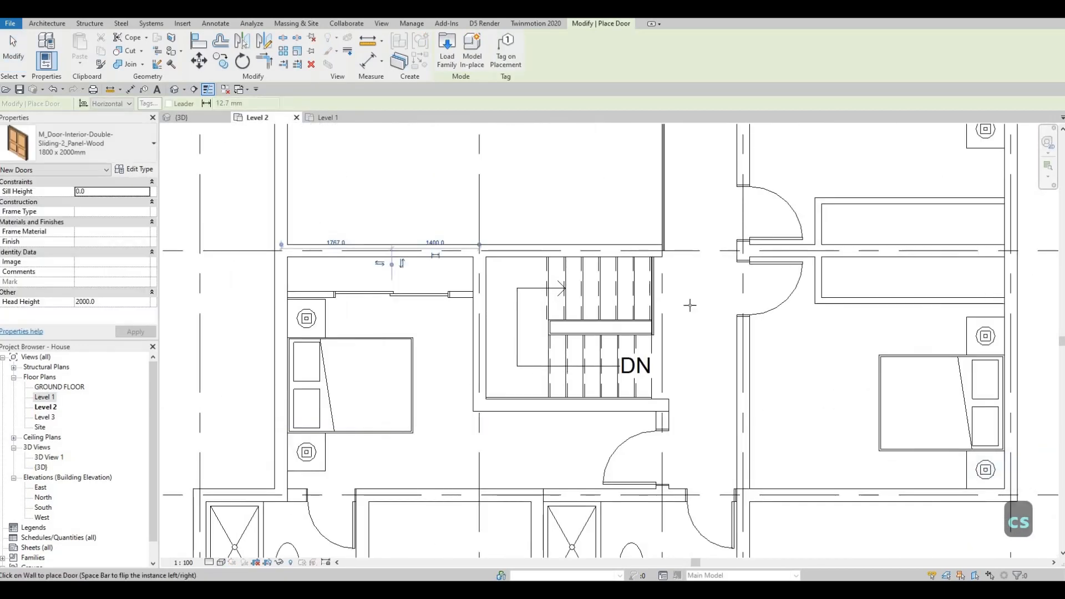
Place the same double sliding door in both closet walls flanking grid D, centred 1200 mm from each closet's side wall.
{"action": "middle_click_drag", "start_coordinate": [894, 290], "coordinate": [676, 291]}
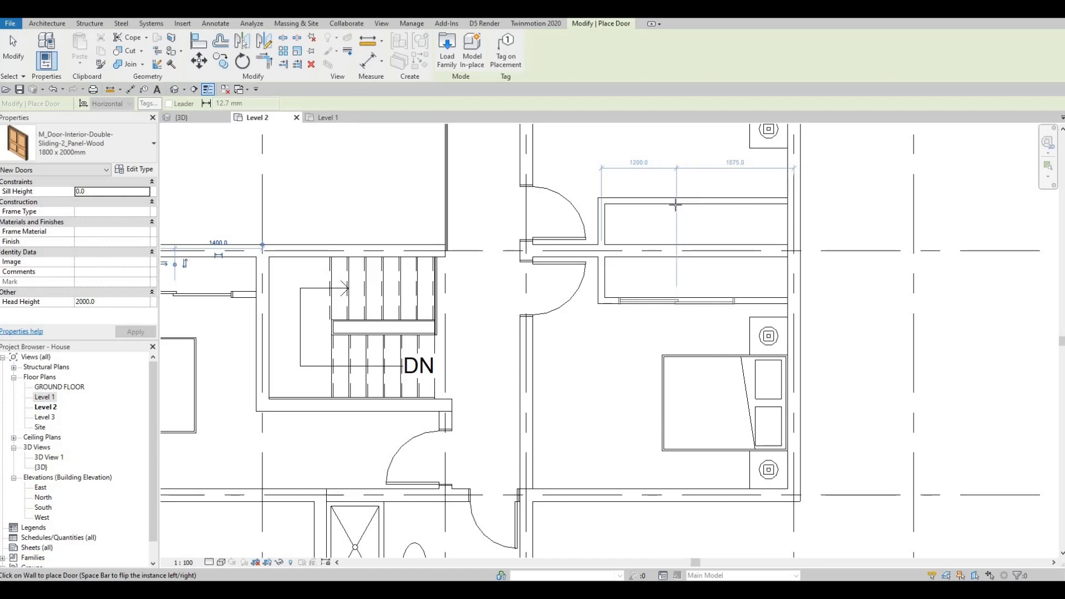
{"action": "left_click", "coordinate": [677, 204]}
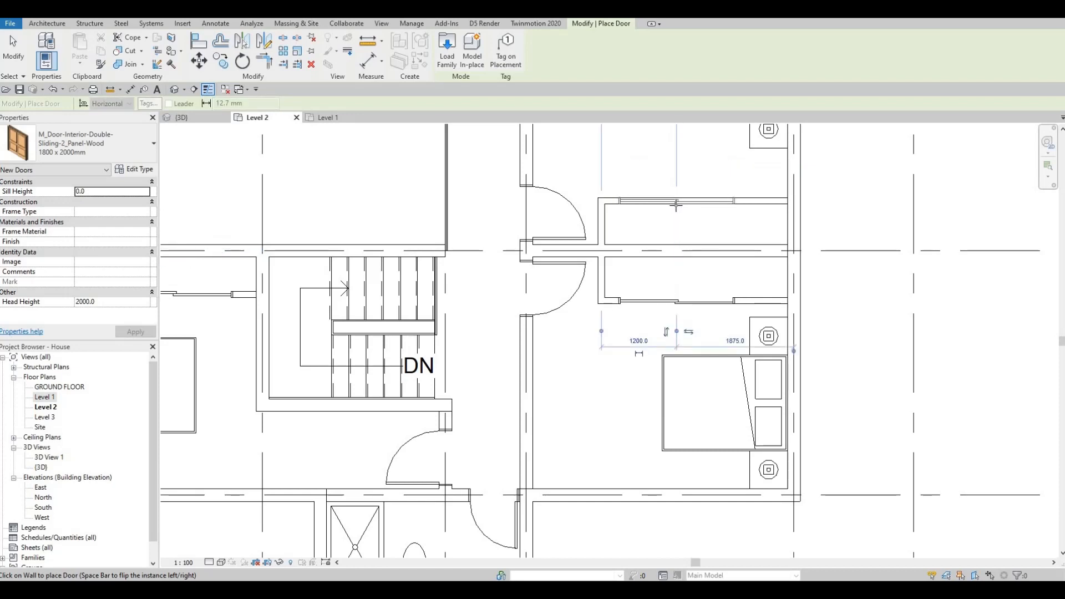
{"action": "key", "text": "Escape"}
{"action": "scroll", "coordinate": [372, 215], "scroll_direction": "down", "scroll_amount": 2}
{"action": "key", "text": "Escape"}
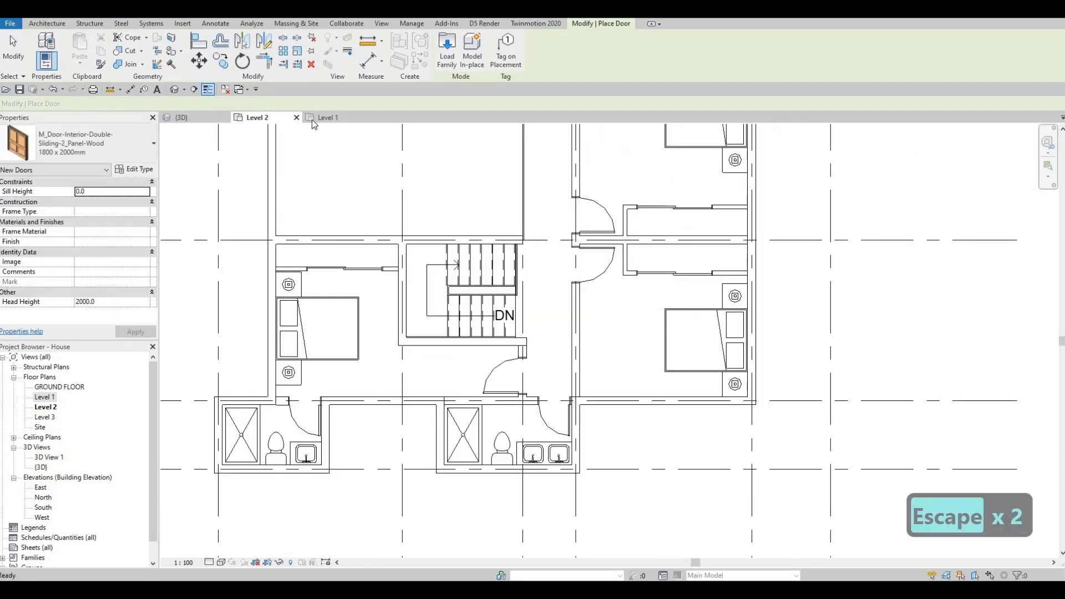
{"action": "key", "text": "Escape"}
Draw two parallel hanging-rod detail lines across the Level 2 closet beside the stairs, matching the Demolished-style line in the Level 1 closet.
{"action": "left_click", "coordinate": [327, 117]}
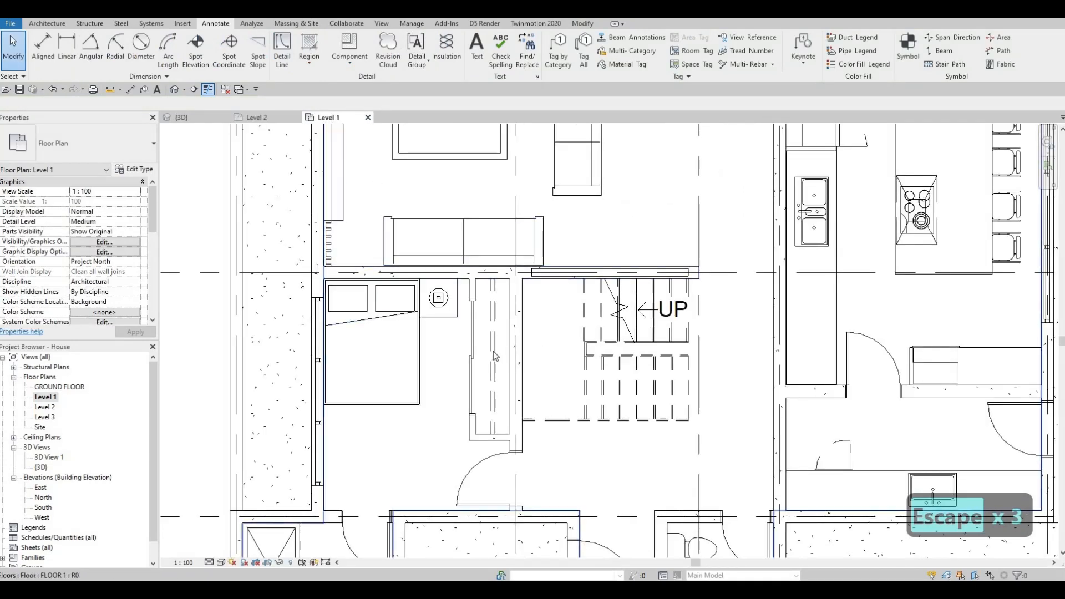
{"action": "left_click", "coordinate": [492, 355]}
{"action": "key", "text": "c"}
{"action": "key", "text": "s"}
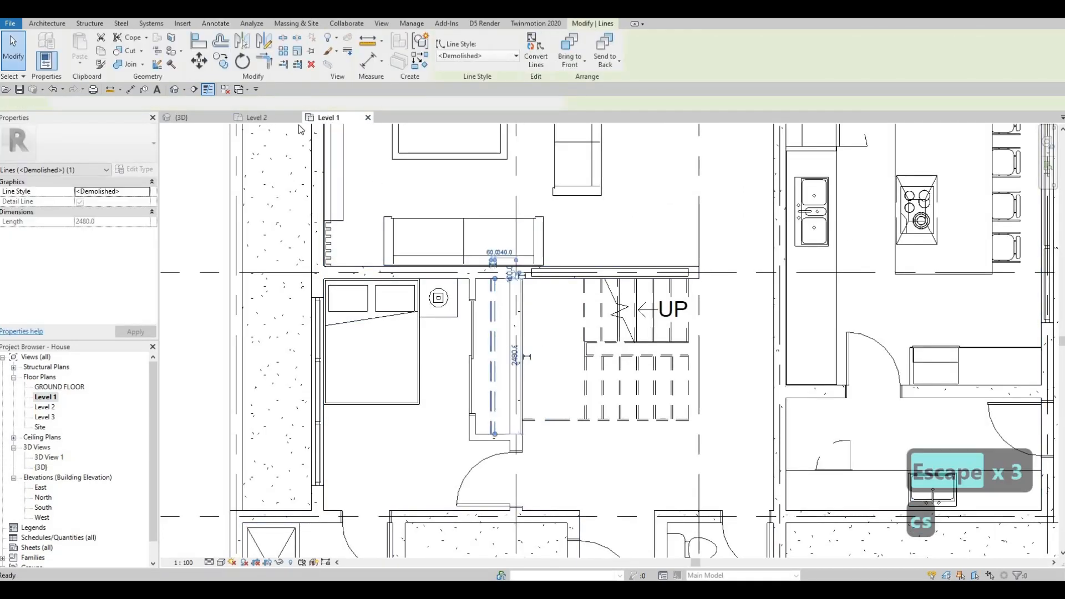
{"action": "left_click", "coordinate": [256, 117]}
{"action": "scroll", "coordinate": [266, 256], "scroll_direction": "up", "scroll_amount": 4}
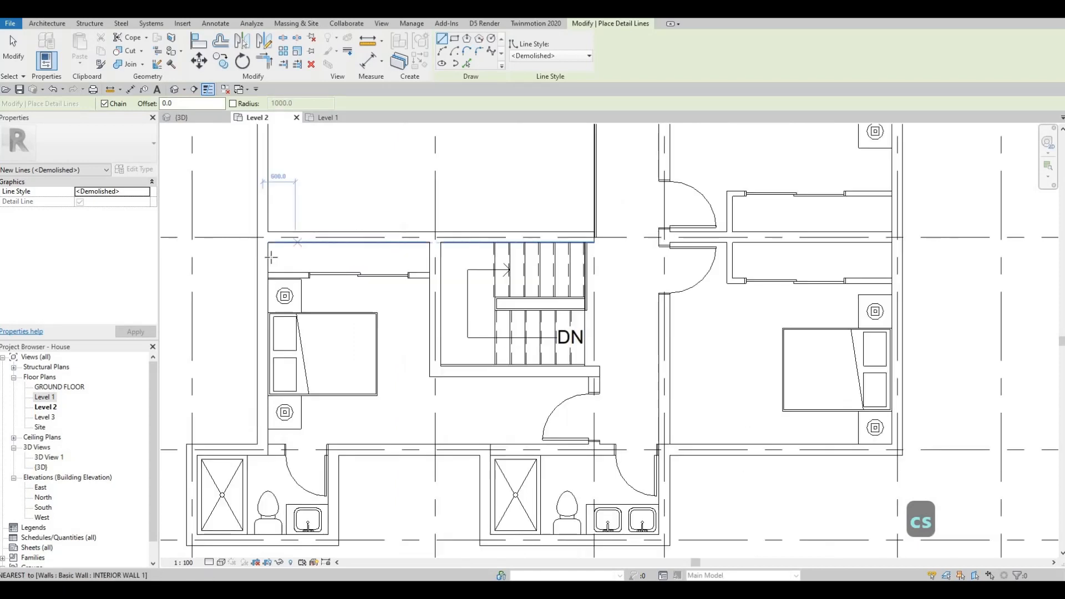
{"action": "scroll", "coordinate": [266, 257], "scroll_direction": "up", "scroll_amount": 2}
{"action": "left_click", "coordinate": [513, 258]}
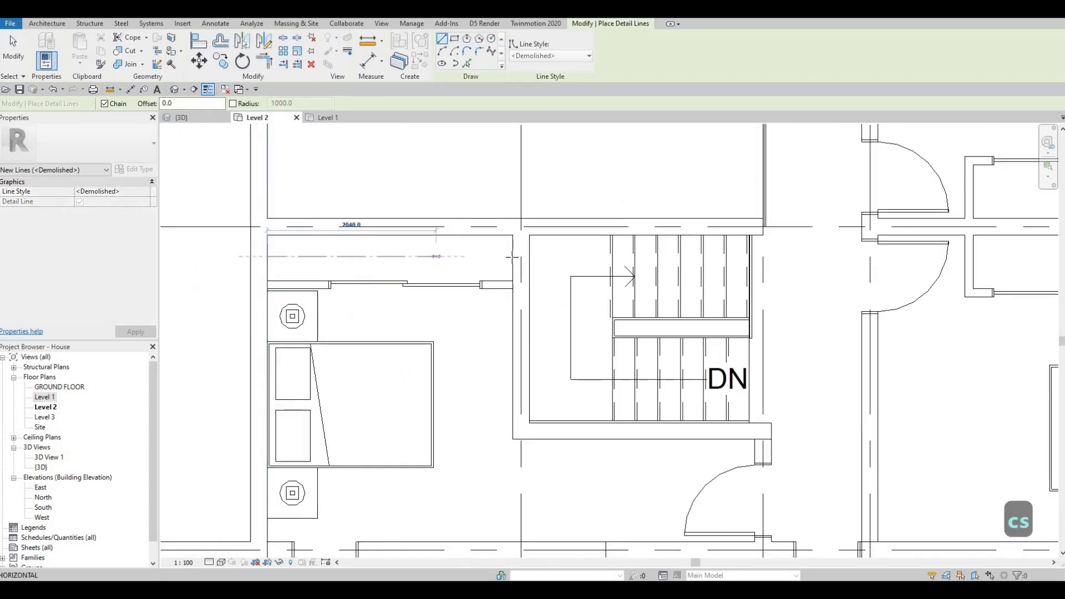
{"action": "key", "text": "Escape"}
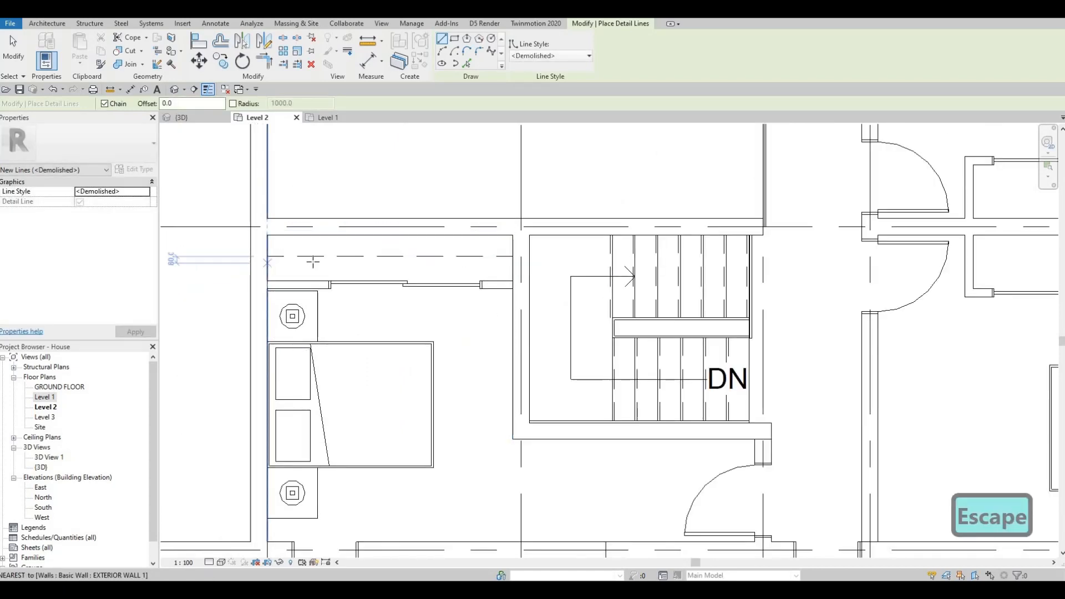
{"action": "left_click", "coordinate": [267, 235]}
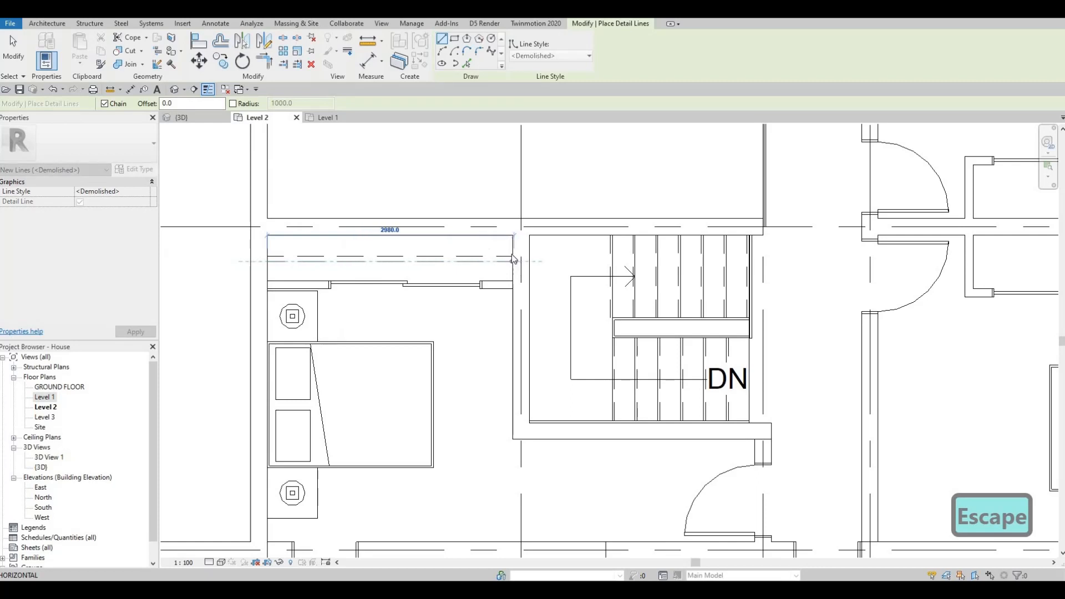
{"action": "left_click", "coordinate": [513, 260]}
{"action": "key", "text": "Escape"}
Draw two parallel Demolished-style hanging-rod lines, about 60 mm apart, across the closet just below grid D.
{"action": "scroll", "coordinate": [506, 235], "scroll_direction": "down", "scroll_amount": 2}
{"action": "middle_click_drag", "start_coordinate": [776, 214], "coordinate": [442, 264]}
{"action": "scroll", "coordinate": [437, 280], "scroll_direction": "up", "scroll_amount": 1}
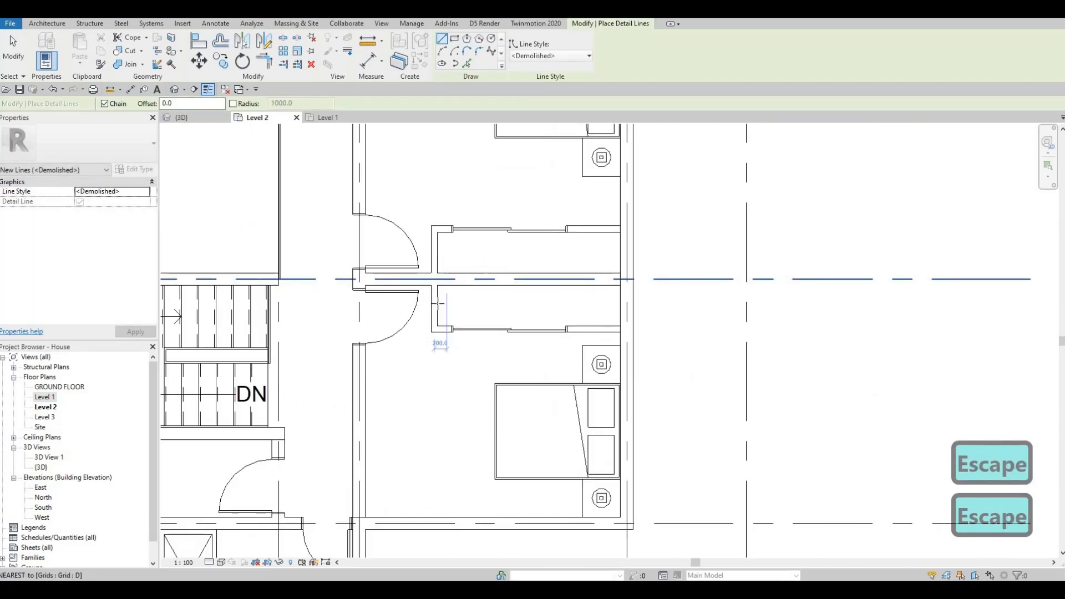
{"action": "left_click", "coordinate": [597, 299]}
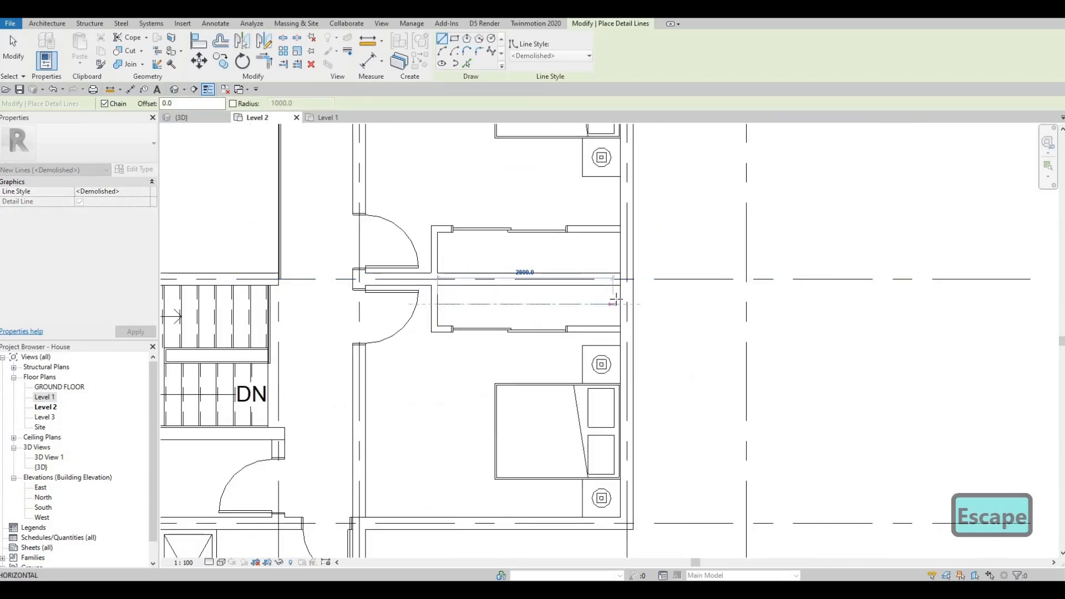
{"action": "left_click", "coordinate": [438, 304]}
{"action": "key", "text": "Escape"}
{"action": "scroll", "coordinate": [438, 307], "scroll_direction": "up", "scroll_amount": 4}
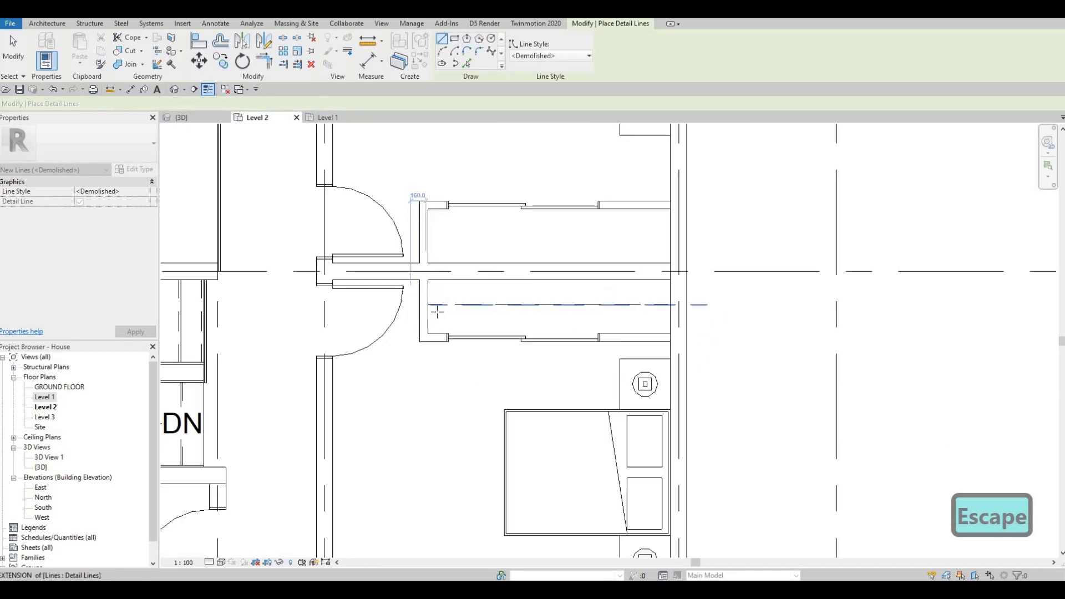
{"action": "scroll", "coordinate": [438, 313], "scroll_direction": "up", "scroll_amount": 2}
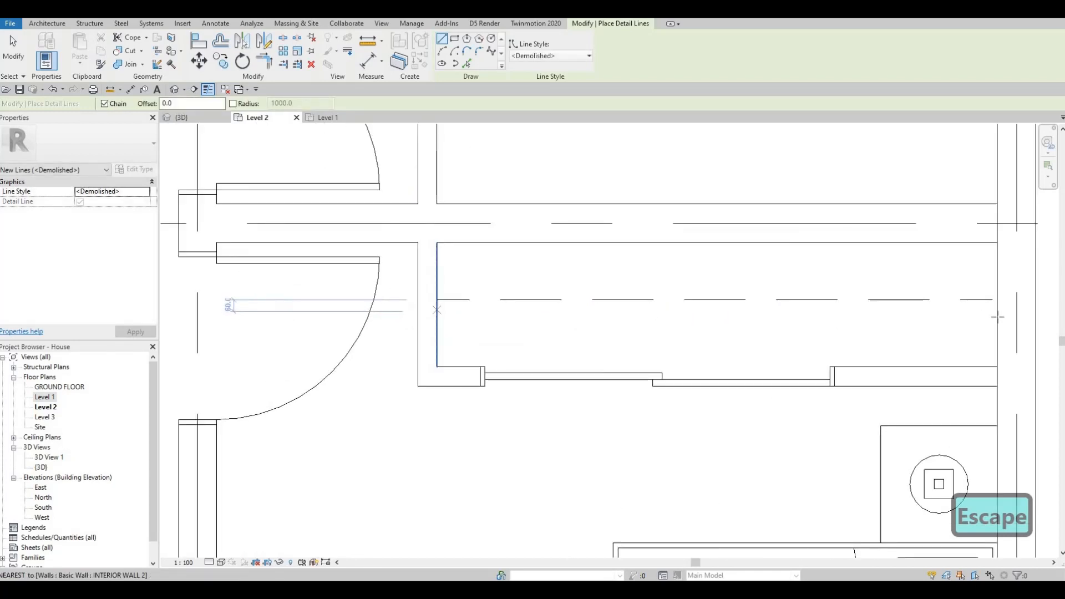
{"action": "left_click", "coordinate": [437, 312]}
{"action": "left_click", "coordinate": [996, 312]}
{"action": "scroll", "coordinate": [551, 257], "scroll_direction": "down", "scroll_amount": 2}
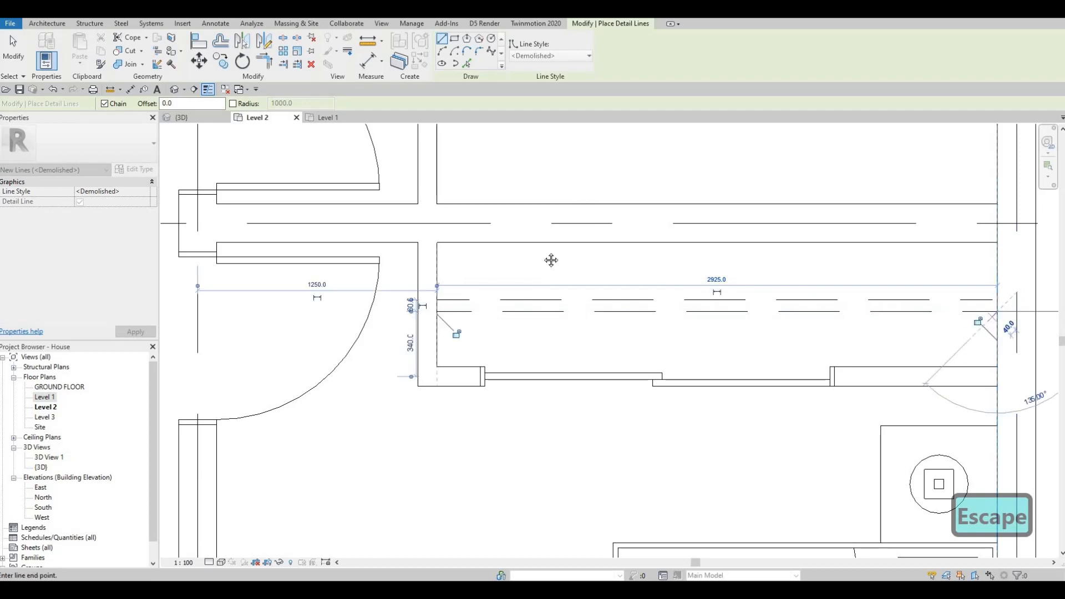
{"action": "key", "text": "Escape"}
Draw two parallel Demolished-style hanging-rod lines, about 55 mm apart, across the closet just above grid D.
{"action": "scroll", "coordinate": [442, 228], "scroll_direction": "down", "scroll_amount": 2}
{"action": "left_click", "coordinate": [802, 228]}
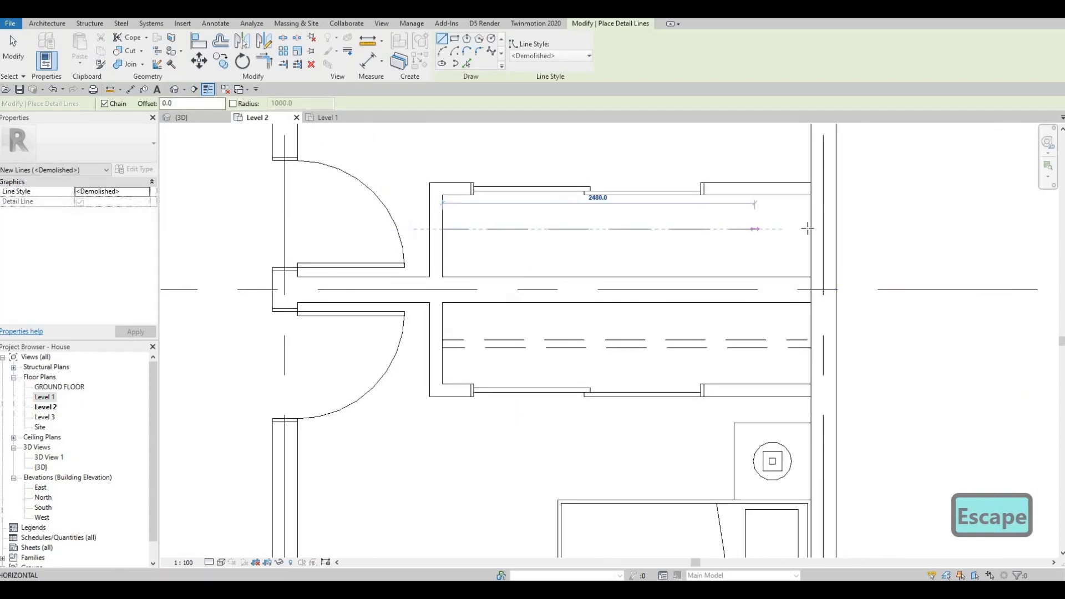
{"action": "key", "text": "Escape"}
{"action": "key", "text": "Escape"}
{"action": "left_click", "coordinate": [442, 237]}
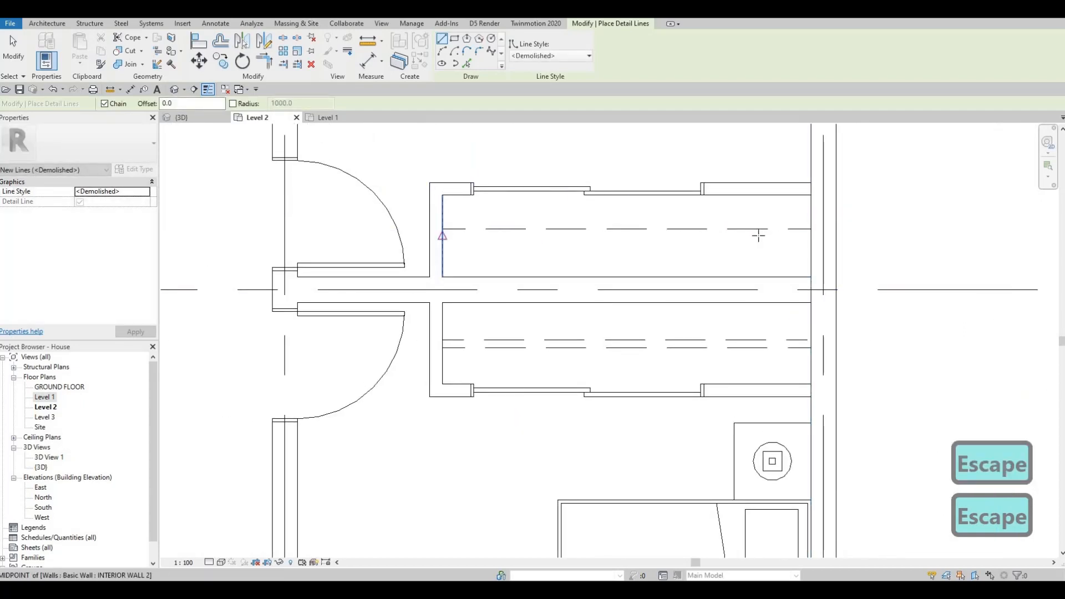
{"action": "left_click", "coordinate": [719, 238]}
{"action": "key", "text": "Escape"}
{"action": "key", "text": "Escape"}
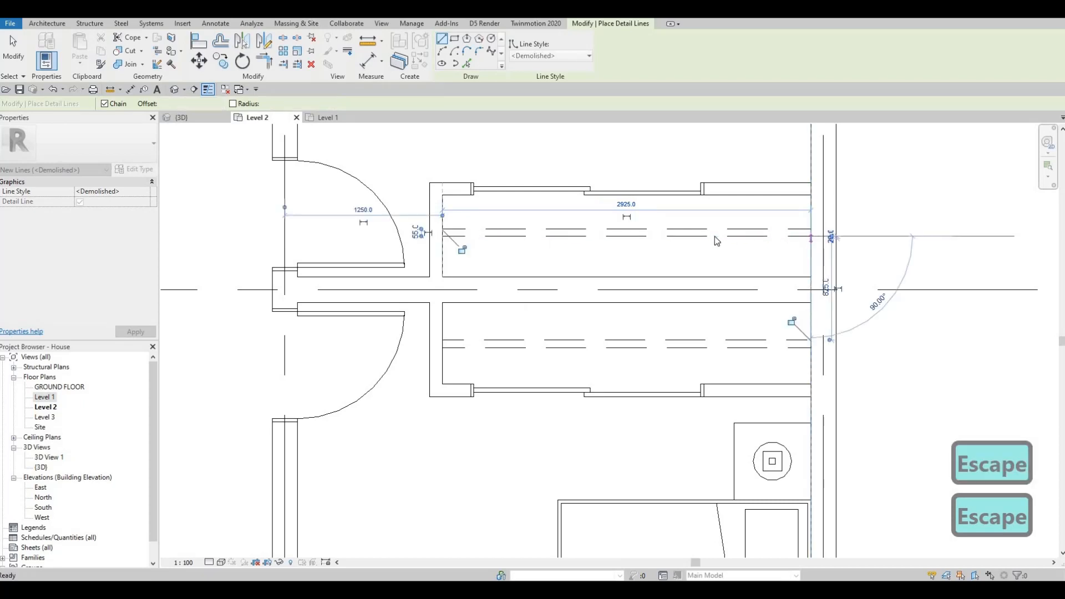
Nudge one hanging-rod line in each of the three closets closer to its parallel line.
{"action": "left_click", "coordinate": [714, 236]}
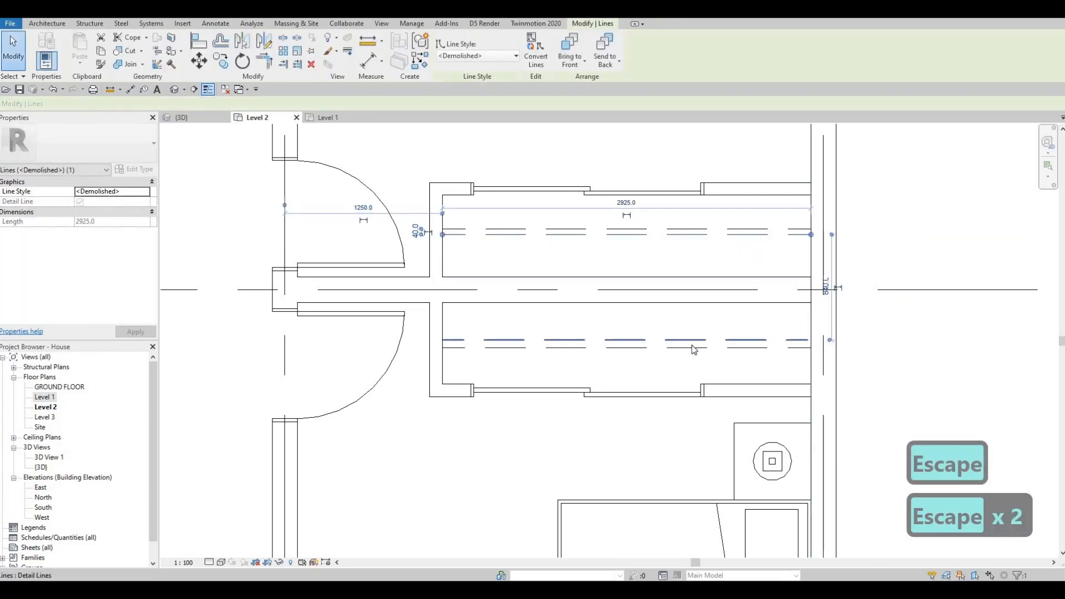
{"action": "left_click", "coordinate": [694, 344]}
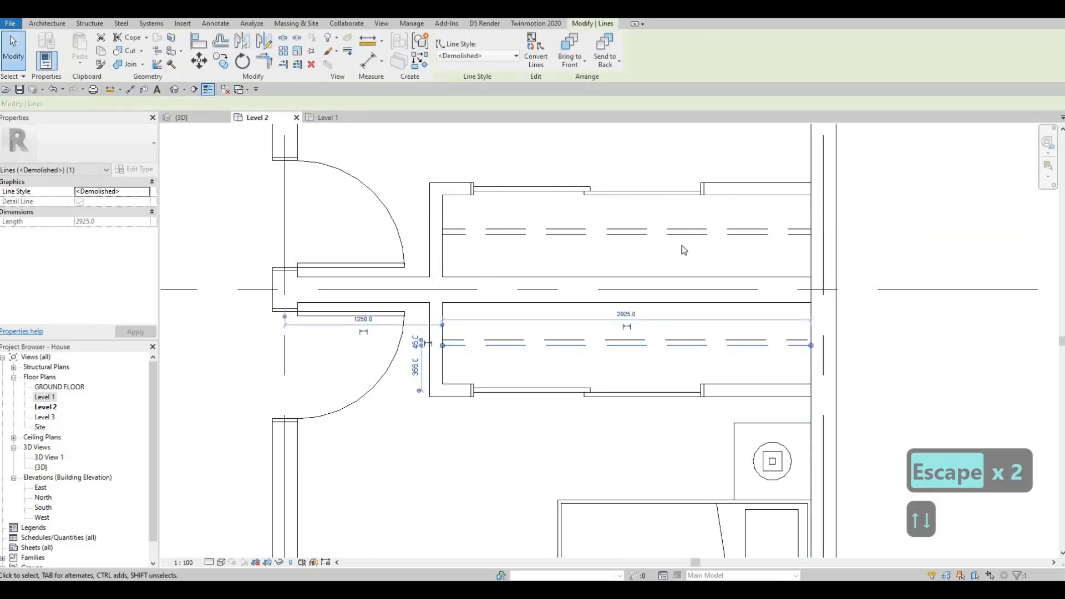
{"action": "scroll", "coordinate": [683, 250], "scroll_direction": "down", "scroll_amount": 2}
{"action": "key", "text": "Escape"}
{"action": "scroll", "coordinate": [355, 256], "scroll_direction": "up", "scroll_amount": 2}
{"action": "left_click", "coordinate": [364, 255]}
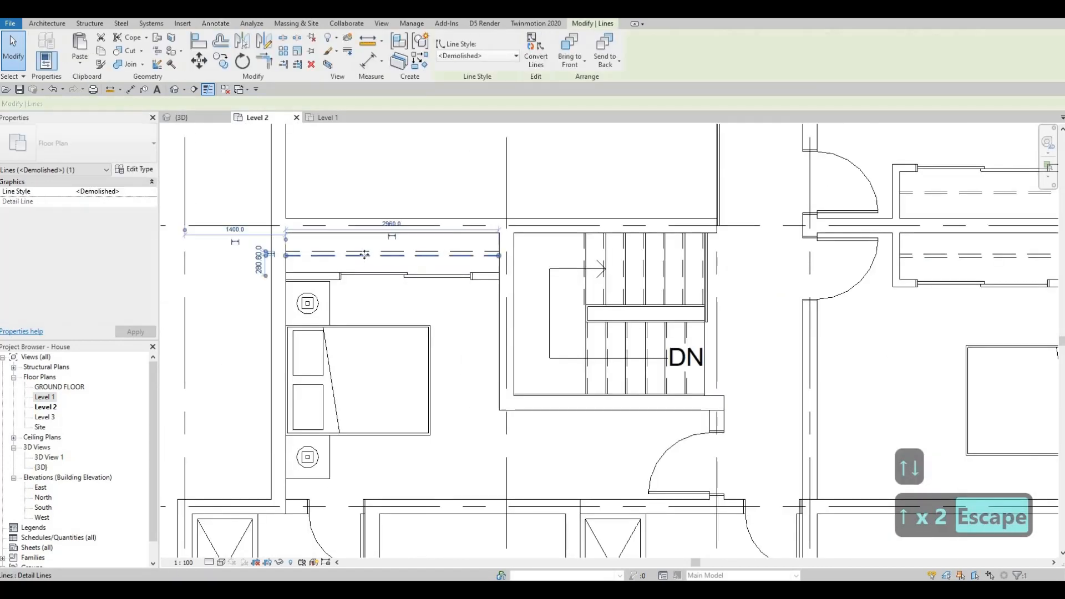
{"action": "scroll", "coordinate": [364, 255], "scroll_direction": "down", "scroll_amount": 3}
{"action": "key", "text": "Escape"}
Draw an L-shaped shelf outline in Thin Lines, with a horizontal leg about 2500 mm long, in the walk-in closet above the upper bathroom.
{"action": "mouse_move", "coordinate": [510, 361]}
{"action": "middle_mouse_down"}
{"action": "mouse_move", "coordinate": [487, 301]}
{"action": "mouse_move", "coordinate": [517, 356]}
{"action": "mouse_move", "coordinate": [498, 322]}
{"action": "mouse_move", "coordinate": [458, 321]}
{"action": "middle_mouse_up"}
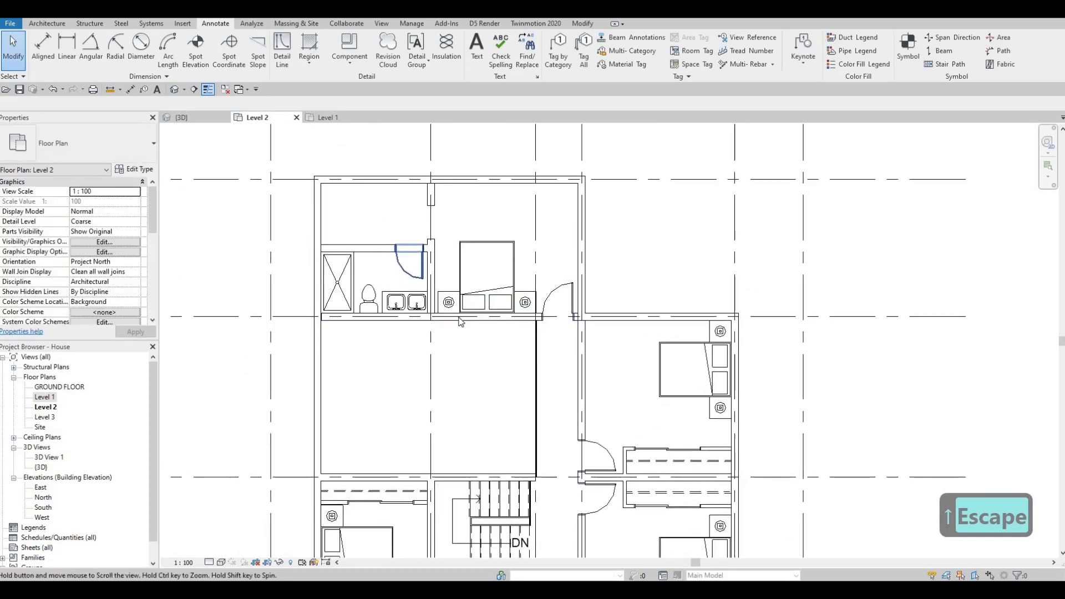
{"action": "scroll", "coordinate": [471, 311], "scroll_direction": "down", "scroll_amount": 2}
{"action": "middle_click_drag", "start_coordinate": [481, 258], "coordinate": [491, 236]}
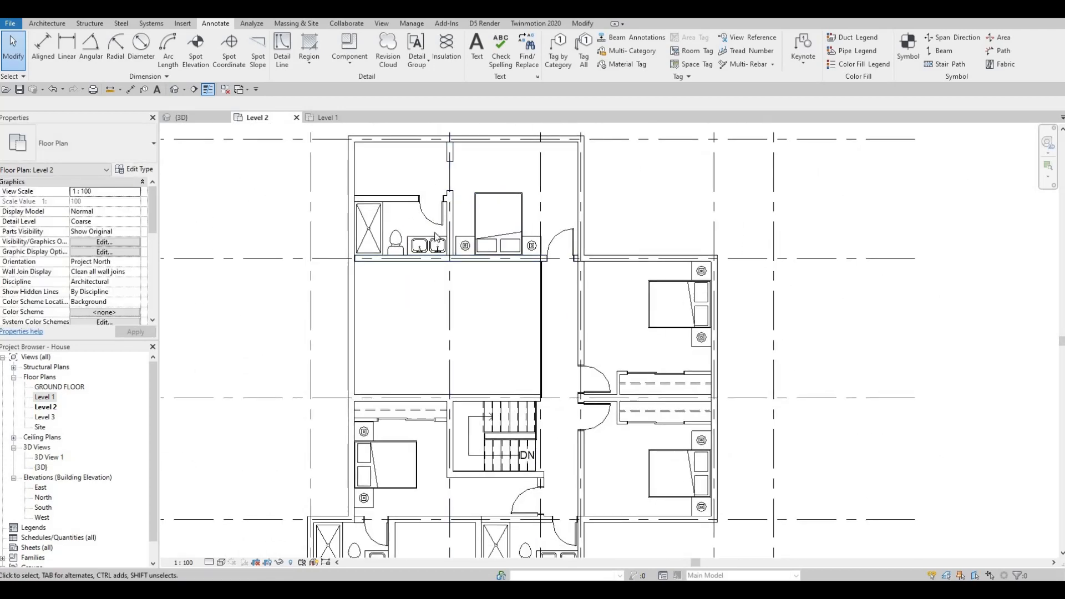
{"action": "middle_click_drag", "start_coordinate": [542, 449], "coordinate": [539, 400]}
{"action": "key", "text": "Escape"}
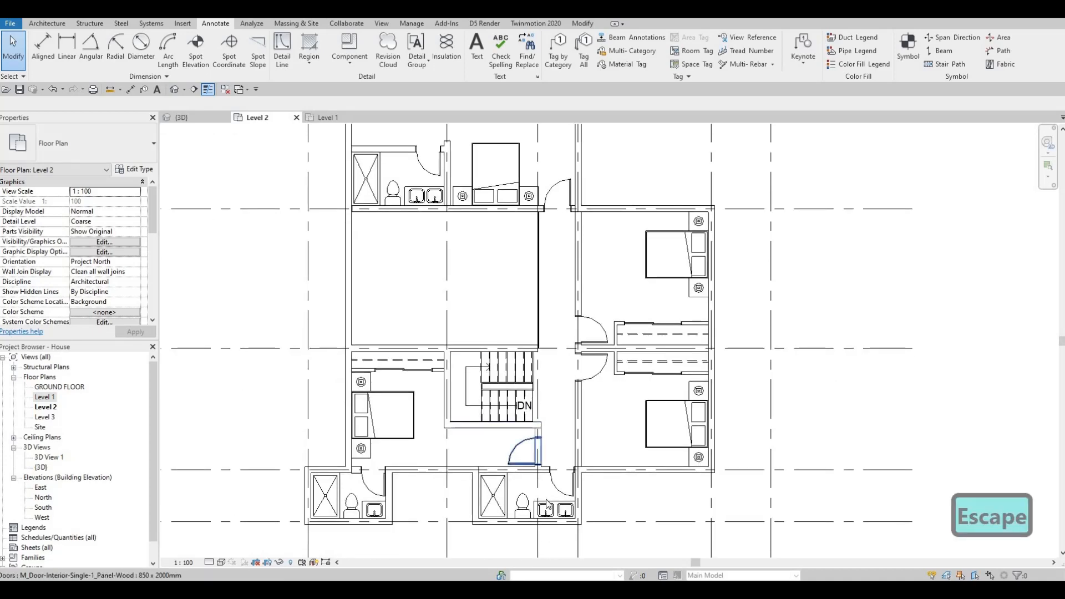
{"action": "key", "text": "c"}
{"action": "key", "text": "s"}
{"action": "scroll", "coordinate": [504, 254], "scroll_direction": "up", "scroll_amount": 4}
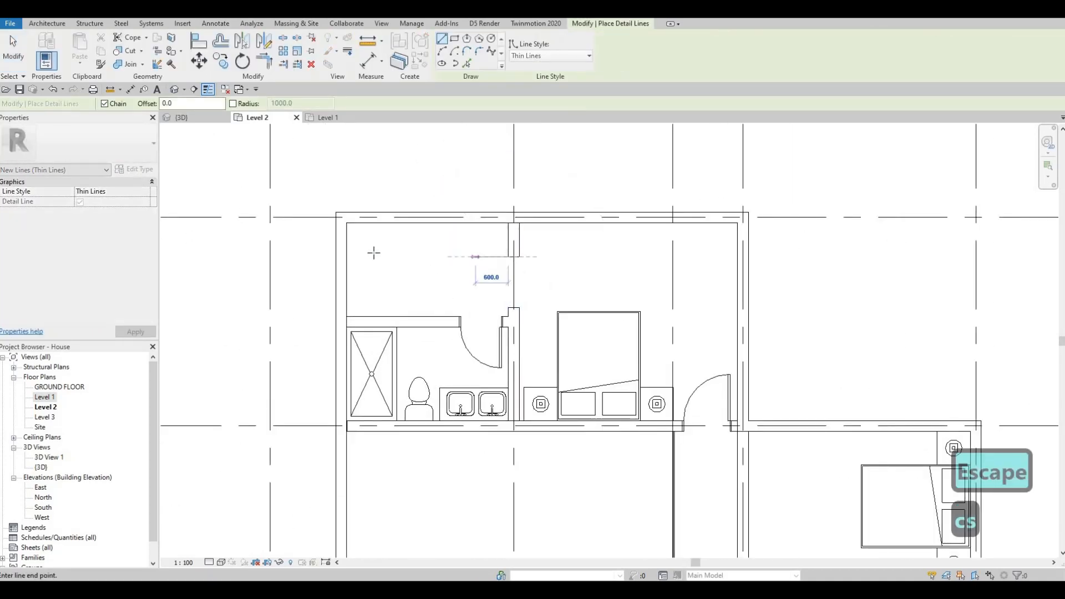
{"action": "left_click", "coordinate": [371, 256]}
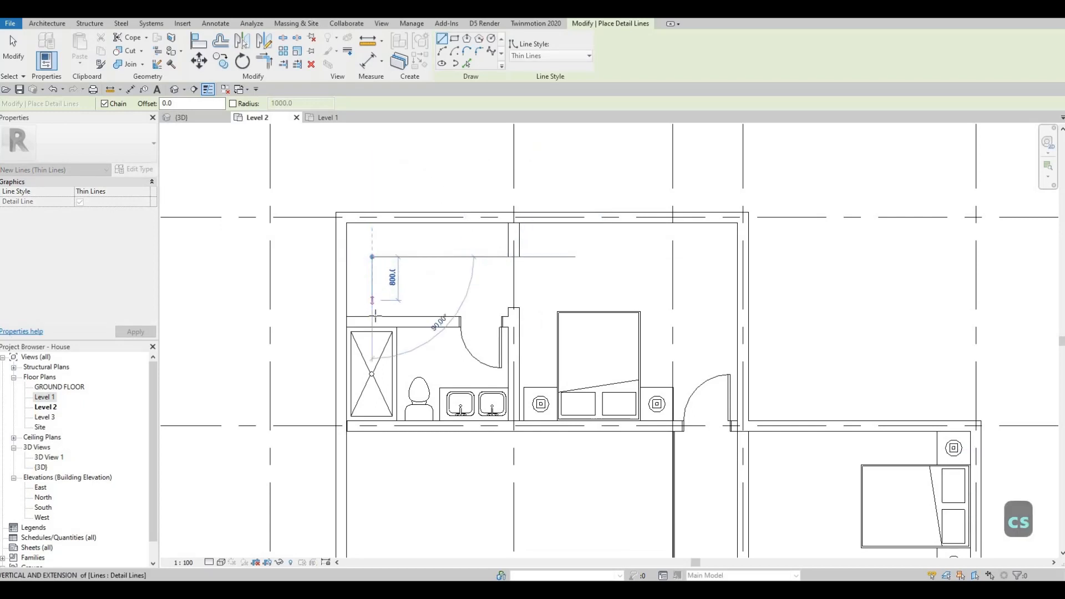
{"action": "left_click", "coordinate": [372, 317]}
{"action": "key", "text": "Escape"}
{"action": "key", "text": "Escape"}
Set the horizontal shelf line's distance from the centre of the upper exterior wall to 700 mm.
{"action": "left_click", "coordinate": [504, 256]}
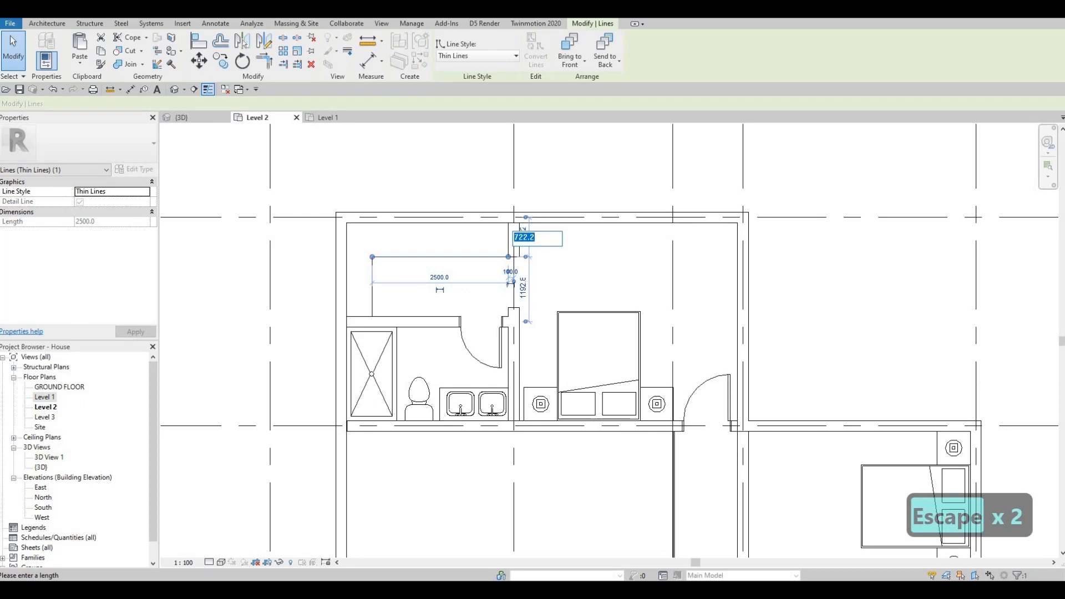
{"action": "type", "text": "700"}
{"action": "key", "text": "Return"}
{"action": "key", "text": "Escape"}
{"action": "scroll", "coordinate": [309, 292], "scroll_direction": "up", "scroll_amount": 2}
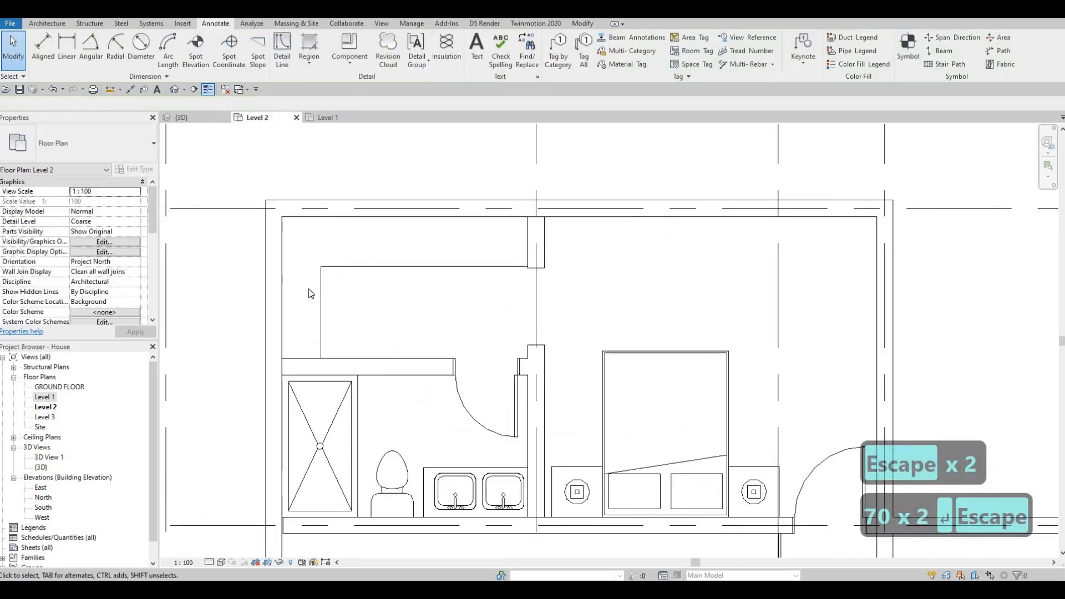
Set the vertical shelf line's distance from the inner face of the left exterior wall to 700 mm.
{"action": "left_click", "coordinate": [320, 285]}
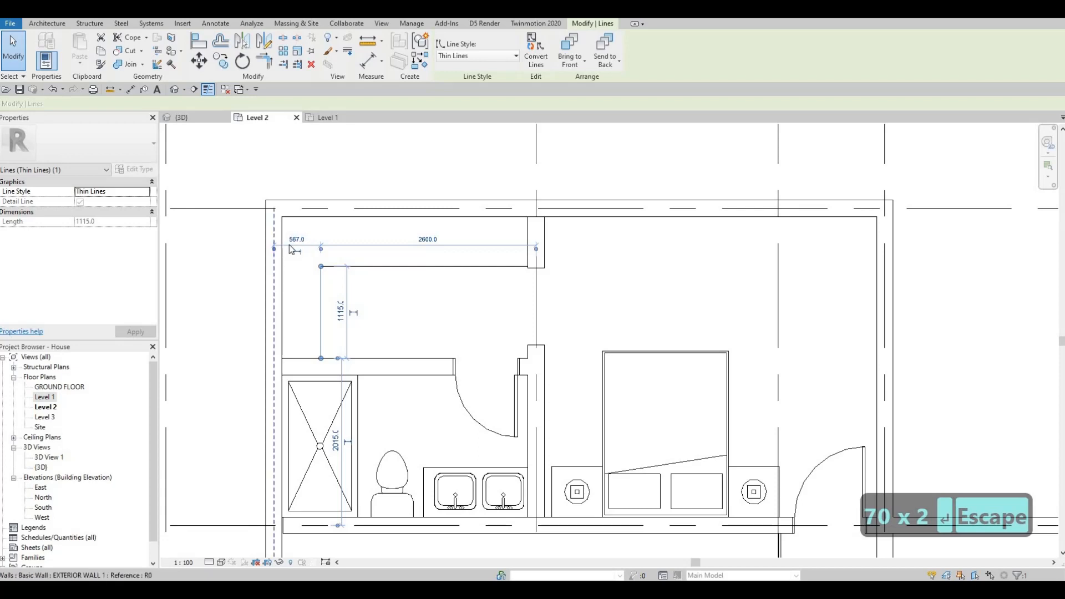
{"action": "key", "text": "Tab"}
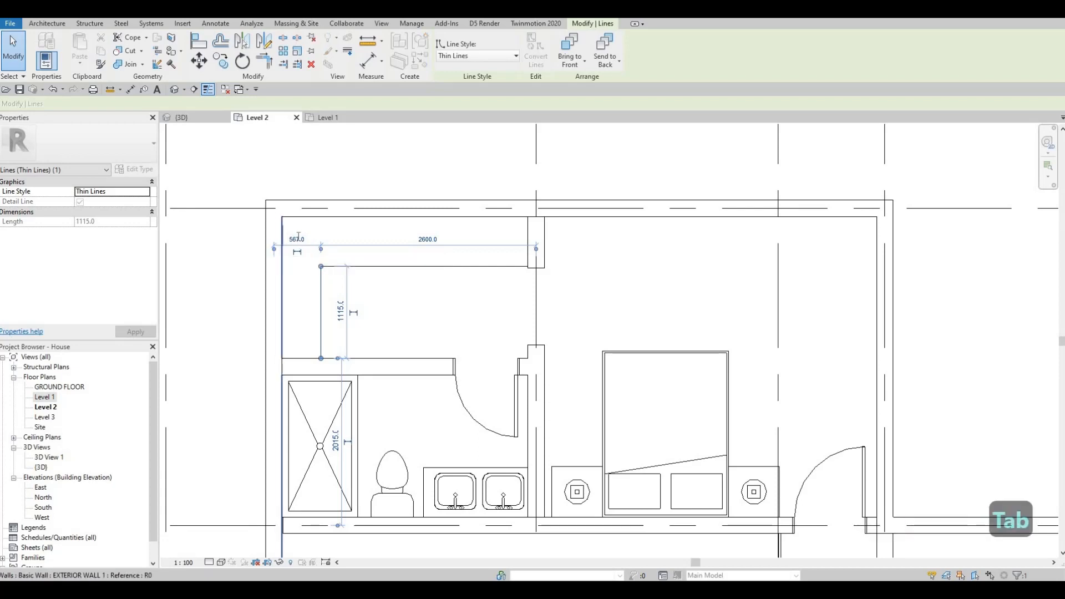
{"action": "type", "text": "70"}
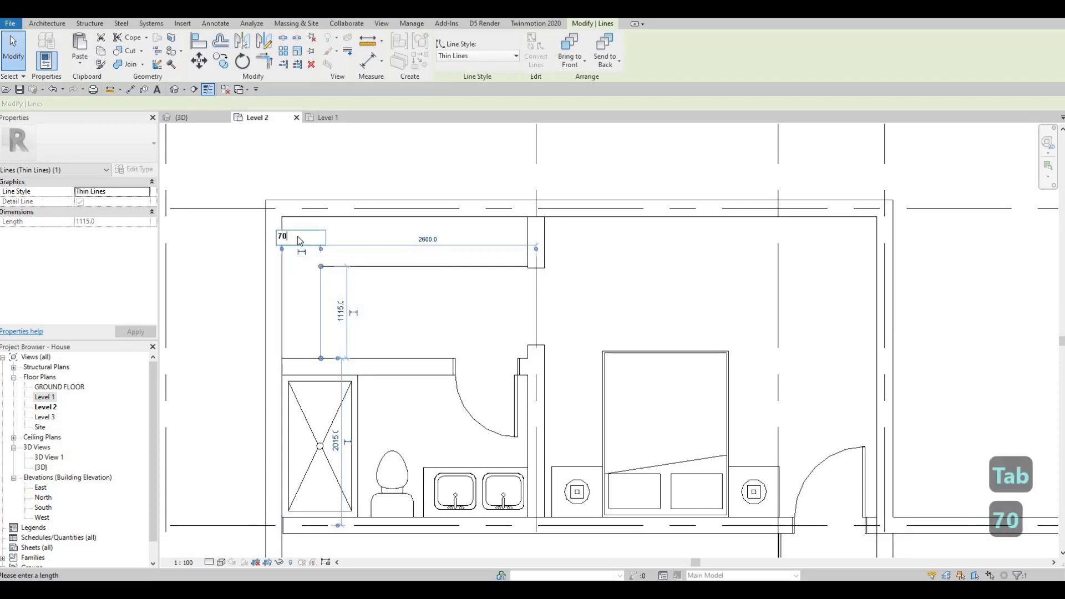
{"action": "key", "text": "Return"}
{"action": "key", "text": "Escape"}
{"action": "key", "text": "Escape"}
{"action": "scroll", "coordinate": [303, 237], "scroll_direction": "down", "scroll_amount": 1}
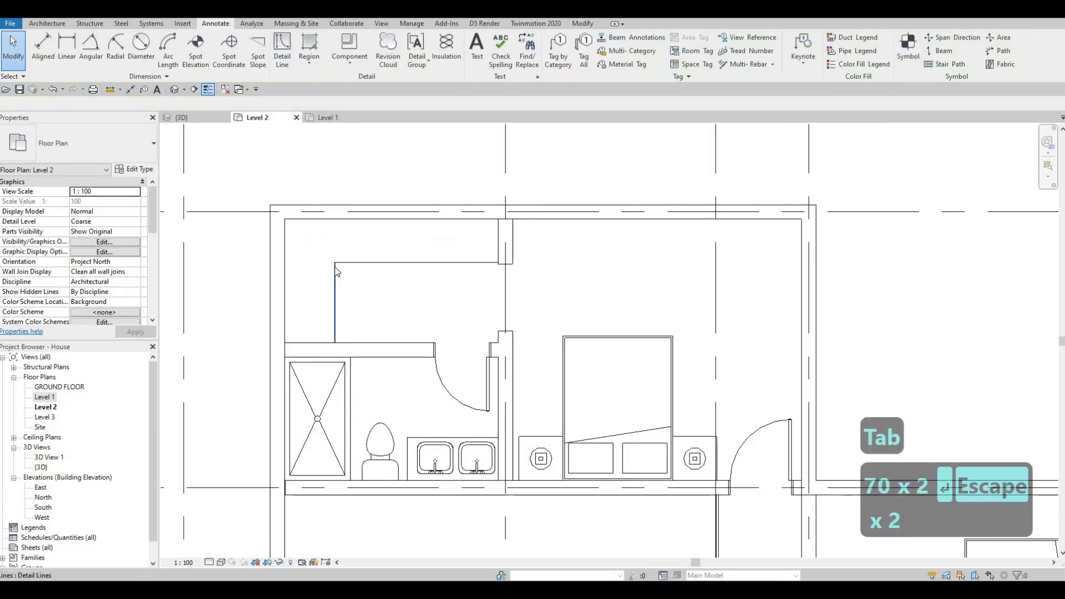
Check the distances of both walk-in closet shelf lines from the surrounding walls.
{"action": "left_click", "coordinate": [335, 271]}
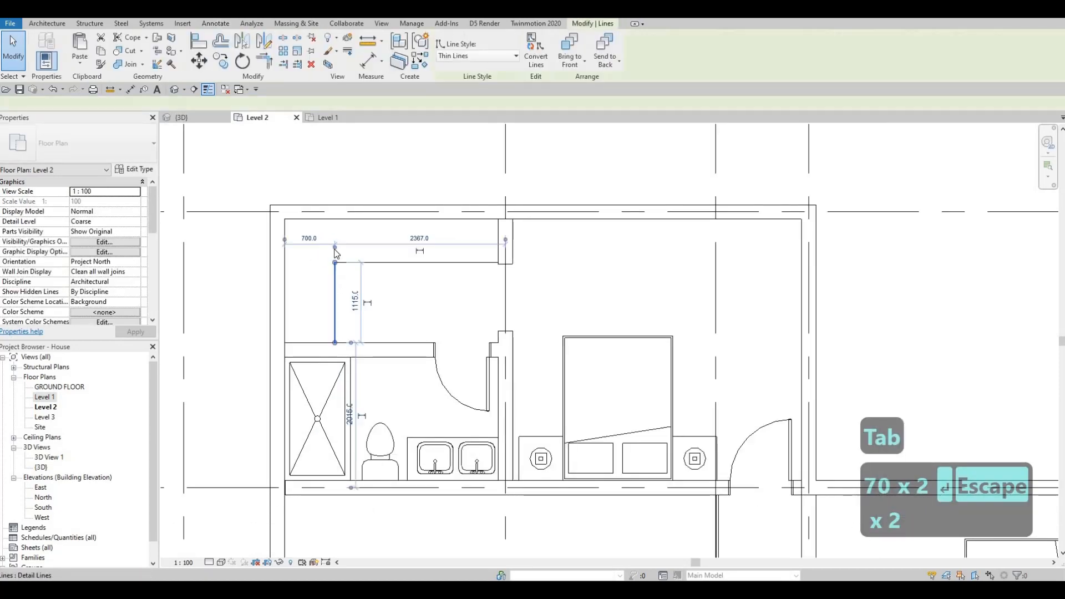
{"action": "key", "text": "Escape"}
{"action": "left_click", "coordinate": [390, 263]}
{"action": "scroll", "coordinate": [499, 310], "scroll_direction": "down", "scroll_amount": 2}
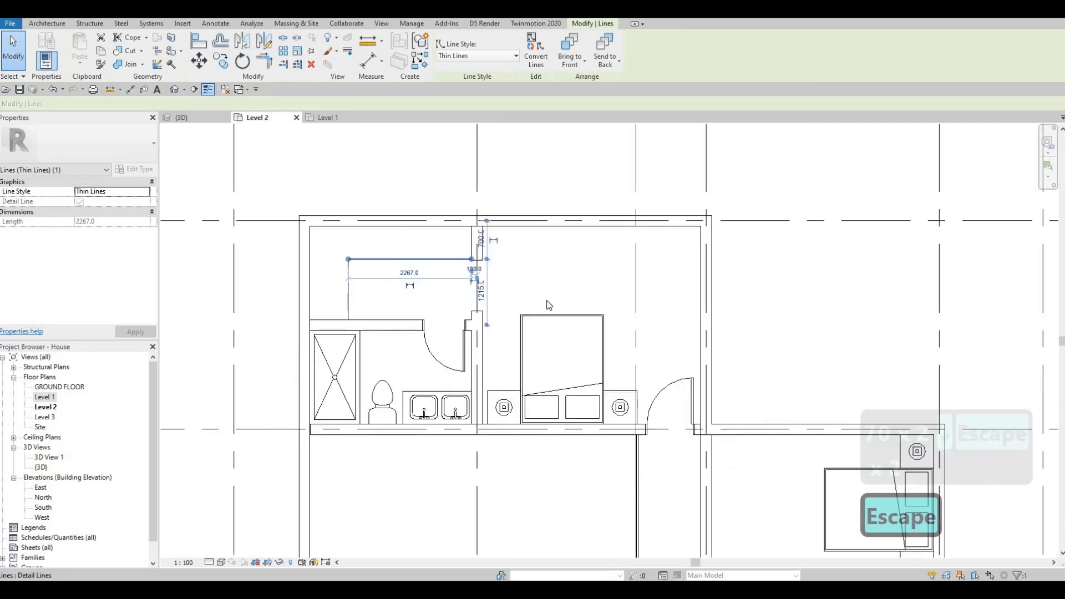
{"action": "key", "text": "Escape"}
{"action": "scroll", "coordinate": [500, 322], "scroll_direction": "down", "scroll_amount": 3}
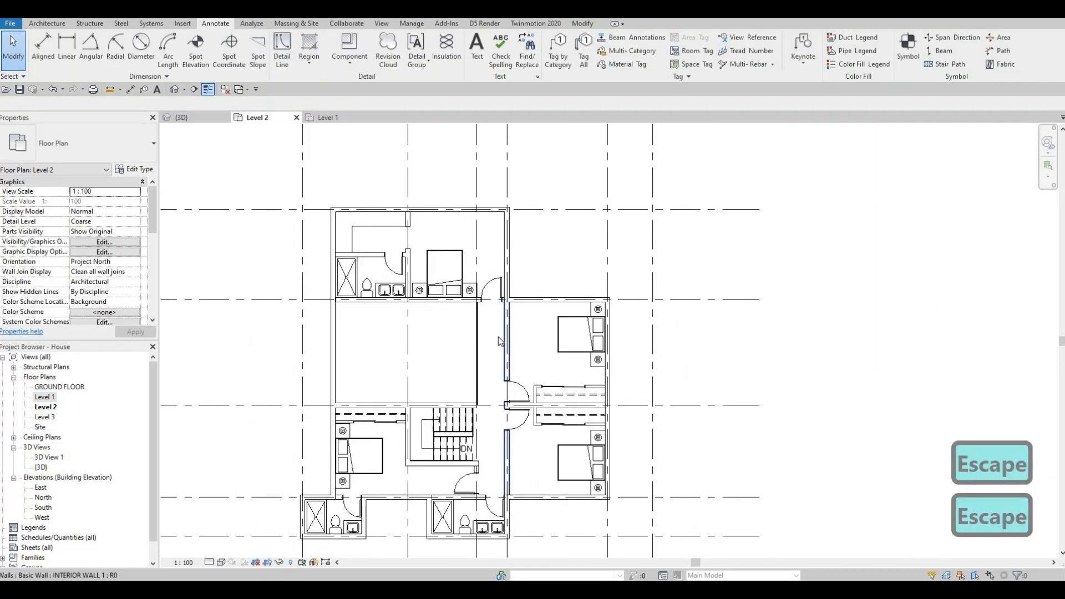
Nudge the vertical shelf line in the walk-in closet farther from the left exterior wall, deepening that side of the shelving.
{"action": "scroll", "coordinate": [394, 293], "scroll_direction": "up", "scroll_amount": 3}
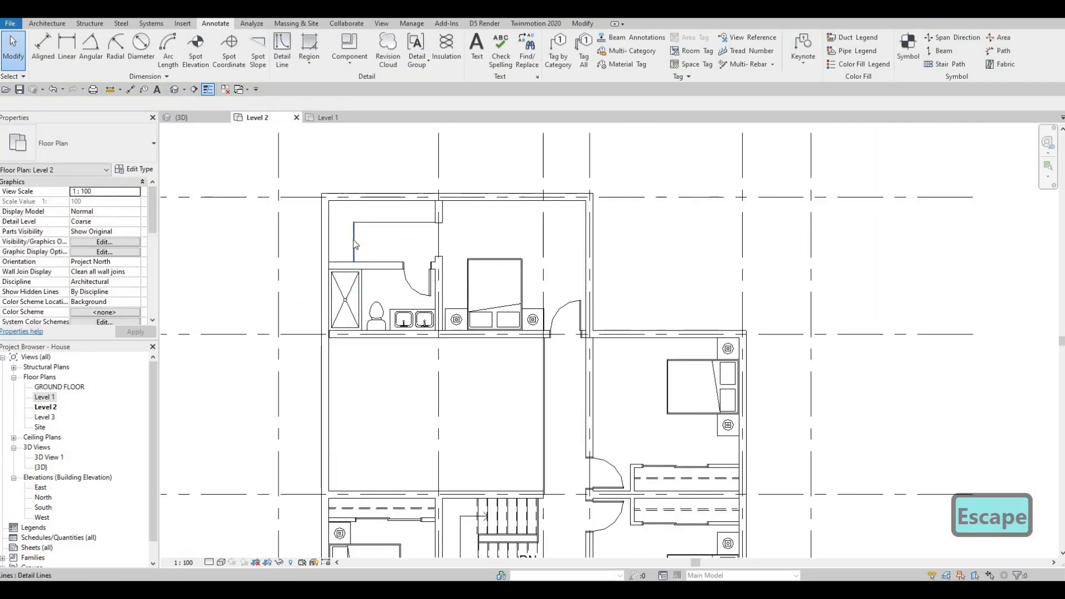
{"action": "left_click", "coordinate": [355, 244]}
{"action": "key", "text": "Right"}
{"action": "key", "text": "Right"}
{"action": "key", "text": "Right"}
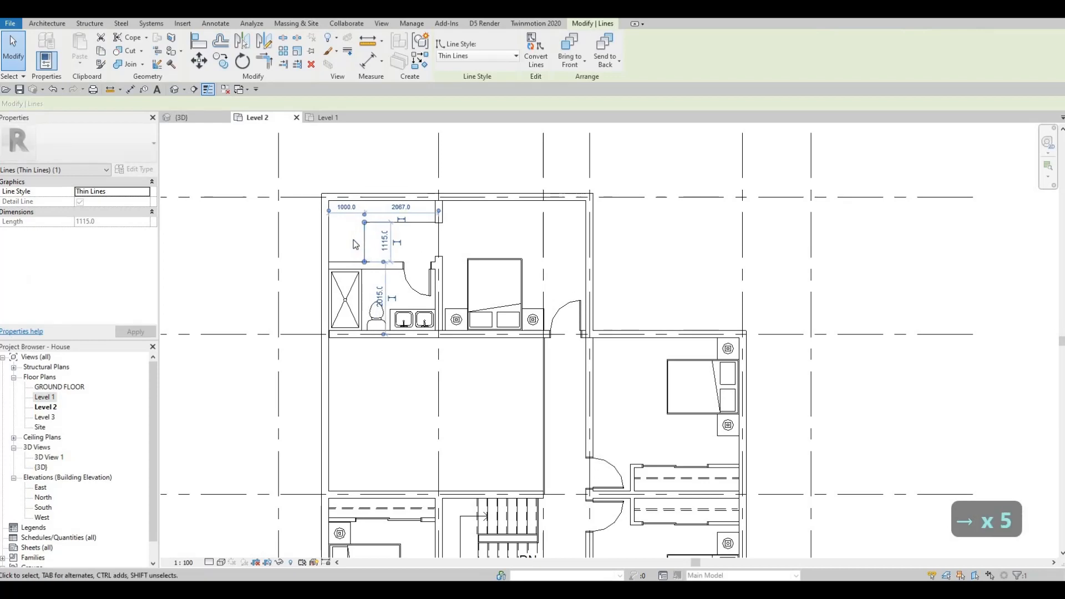
{"action": "key", "text": "Left"}
{"action": "key", "text": "Left"}
{"action": "key", "text": "Escape"}
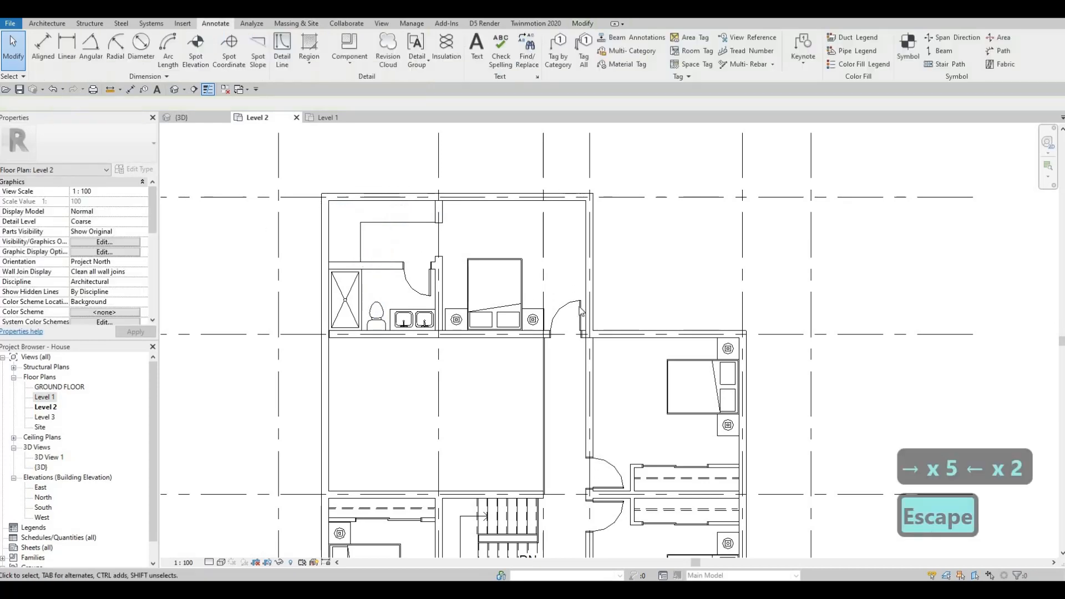
{"action": "scroll", "coordinate": [518, 238], "scroll_direction": "down", "scroll_amount": 2}
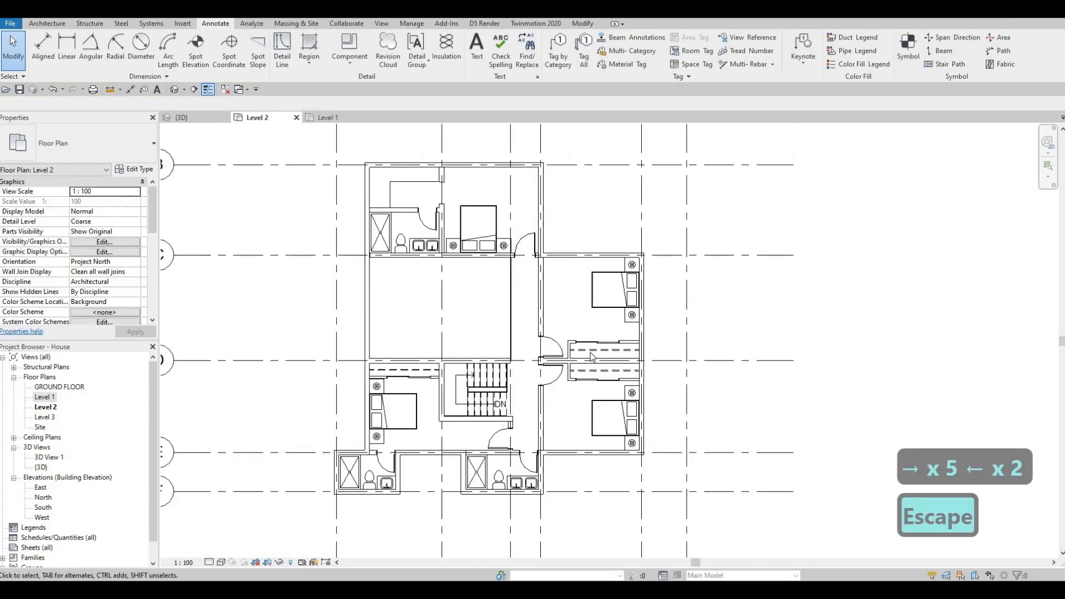
Draw <Demolished> detail lines along the wall side of the walk-in closet shelf lines, about 1180 mm vertically and 2147 mm horizontally to the bedroom wall.
{"action": "left_click", "coordinate": [590, 352]}
{"action": "key", "text": "c"}
{"action": "key", "text": "s"}
{"action": "scroll", "coordinate": [391, 270], "scroll_direction": "up", "scroll_amount": 3}
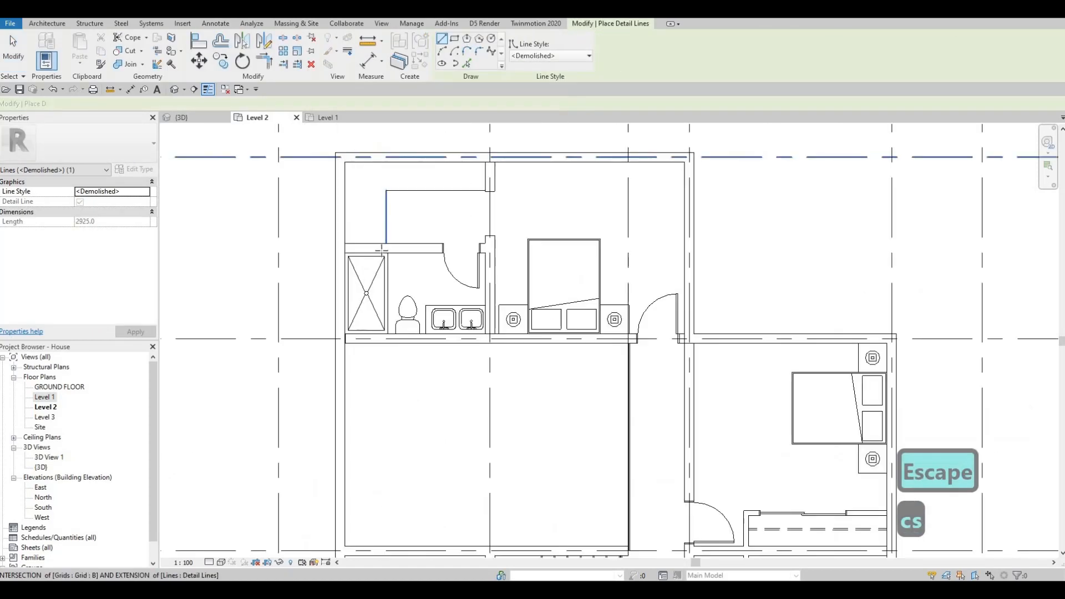
{"action": "scroll", "coordinate": [391, 271], "scroll_direction": "up", "scroll_amount": 3}
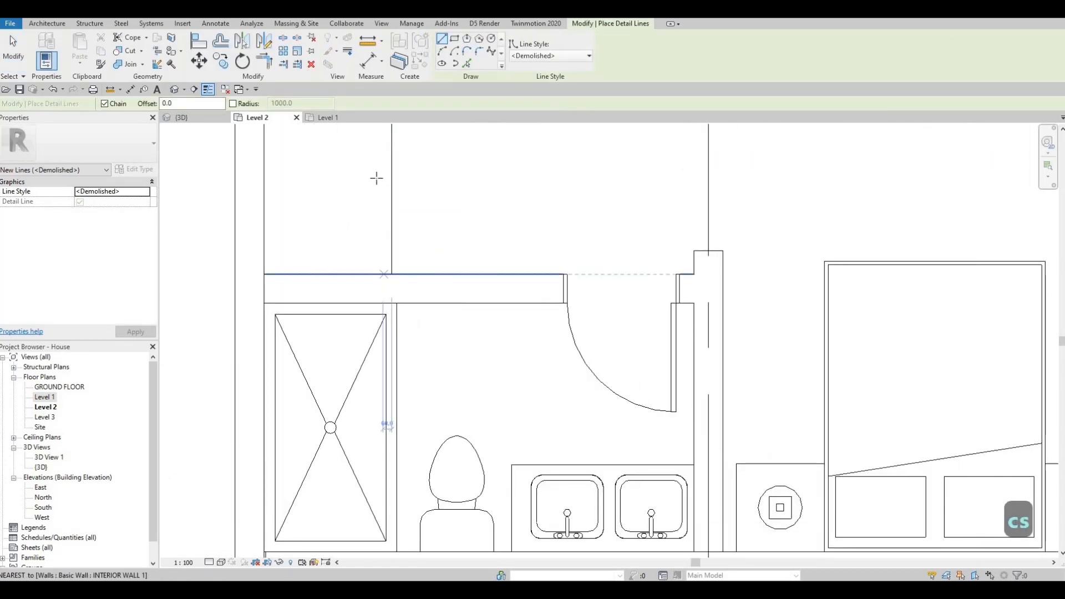
{"action": "left_click", "coordinate": [391, 274]}
{"action": "middle_click_drag", "start_coordinate": [388, 133], "coordinate": [364, 233]}
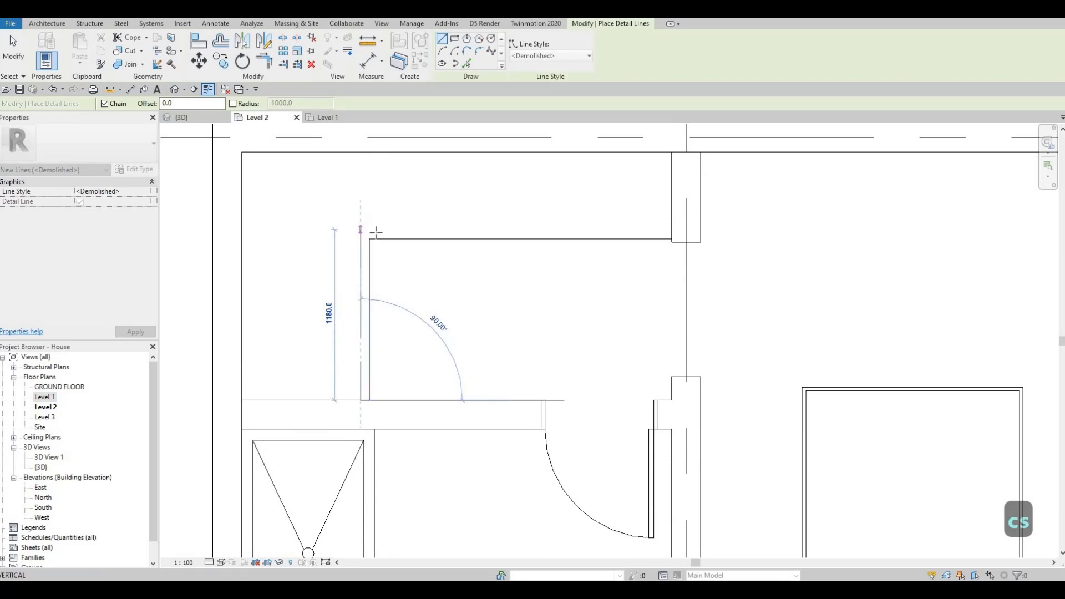
{"action": "left_click", "coordinate": [360, 232]}
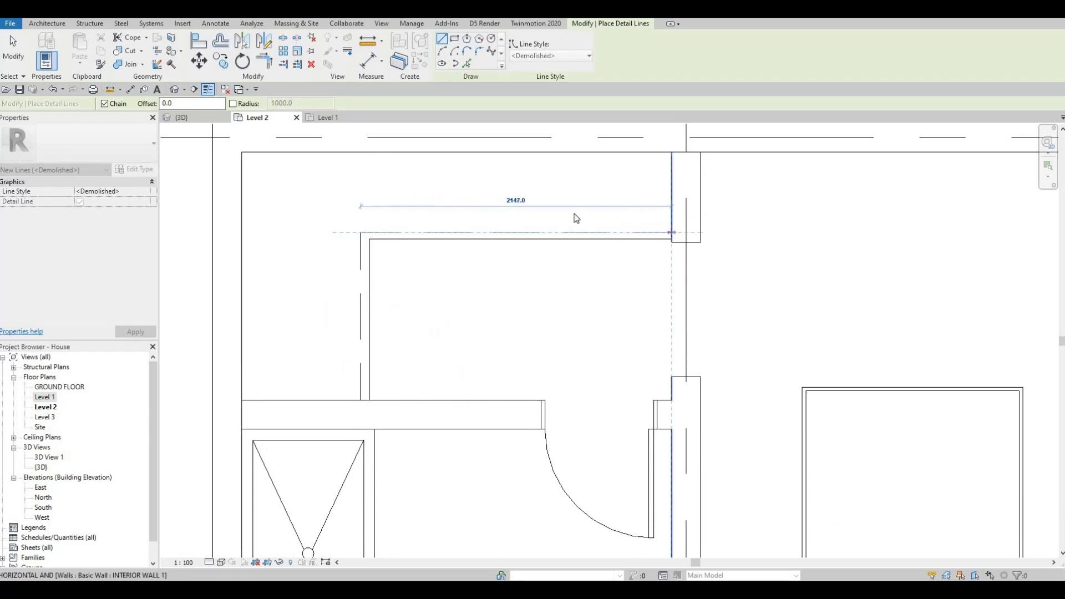
{"action": "left_click", "coordinate": [576, 218]}
{"action": "scroll", "coordinate": [491, 211], "scroll_direction": "down", "scroll_amount": 3}
{"action": "key", "text": "Escape"}
{"action": "key", "text": "Escape"}
{"action": "scroll", "coordinate": [444, 224], "scroll_direction": "up", "scroll_amount": 2}
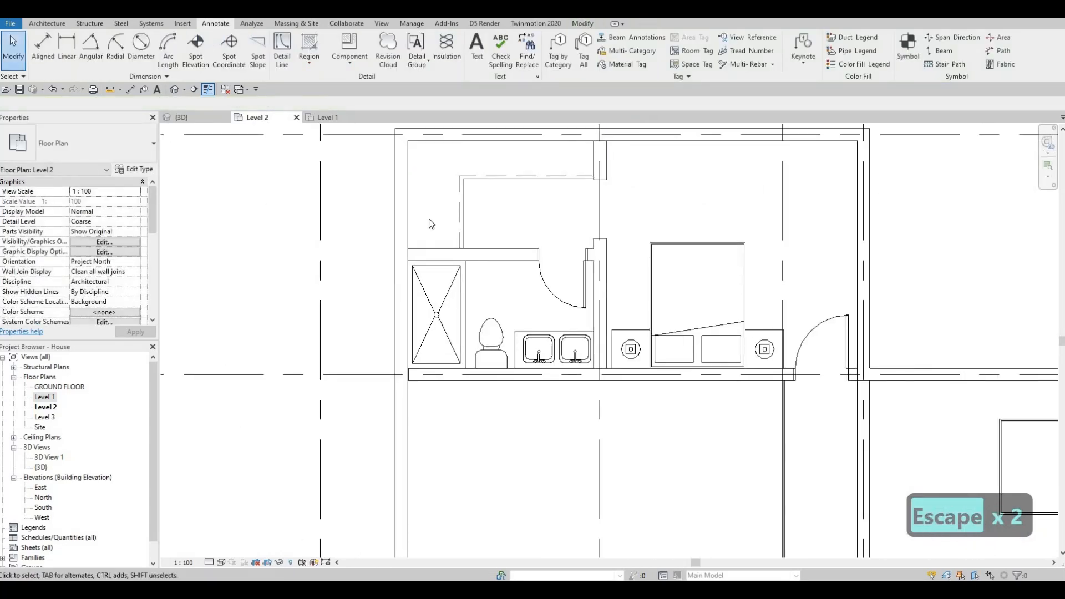
{"action": "key", "text": "Escape"}
Examine the Level 2 plan and the free space in the bedroom beside the walk-in closet.
{"action": "scroll", "coordinate": [432, 223], "scroll_direction": "down", "scroll_amount": 3}
{"action": "middle_click_drag", "start_coordinate": [510, 314], "coordinate": [497, 280]}
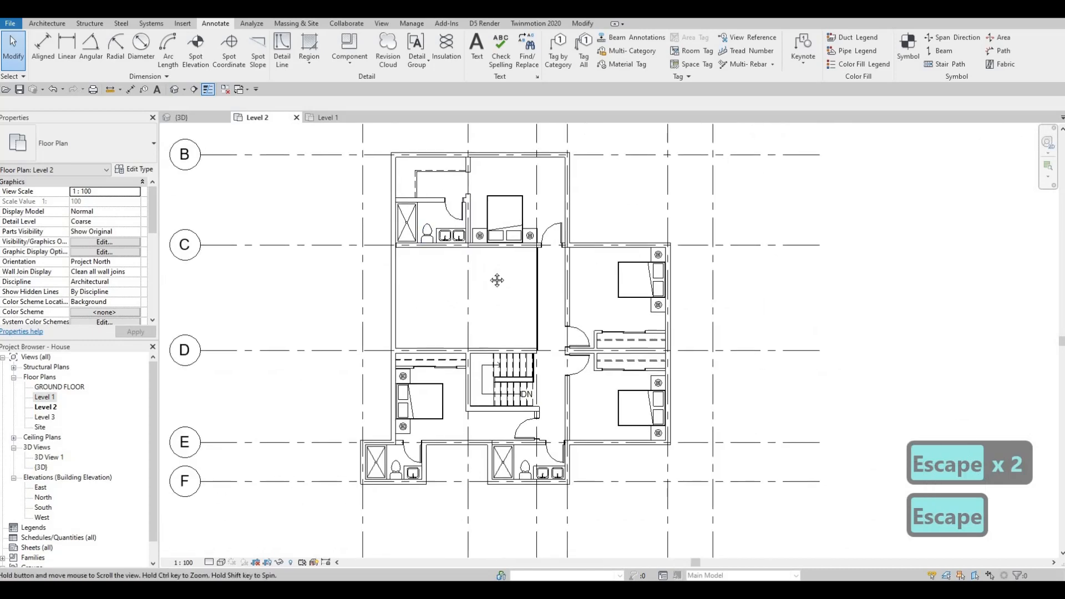
{"action": "scroll", "coordinate": [477, 282], "scroll_direction": "down", "scroll_amount": 1}
{"action": "scroll", "coordinate": [483, 233], "scroll_direction": "up", "scroll_amount": 3}
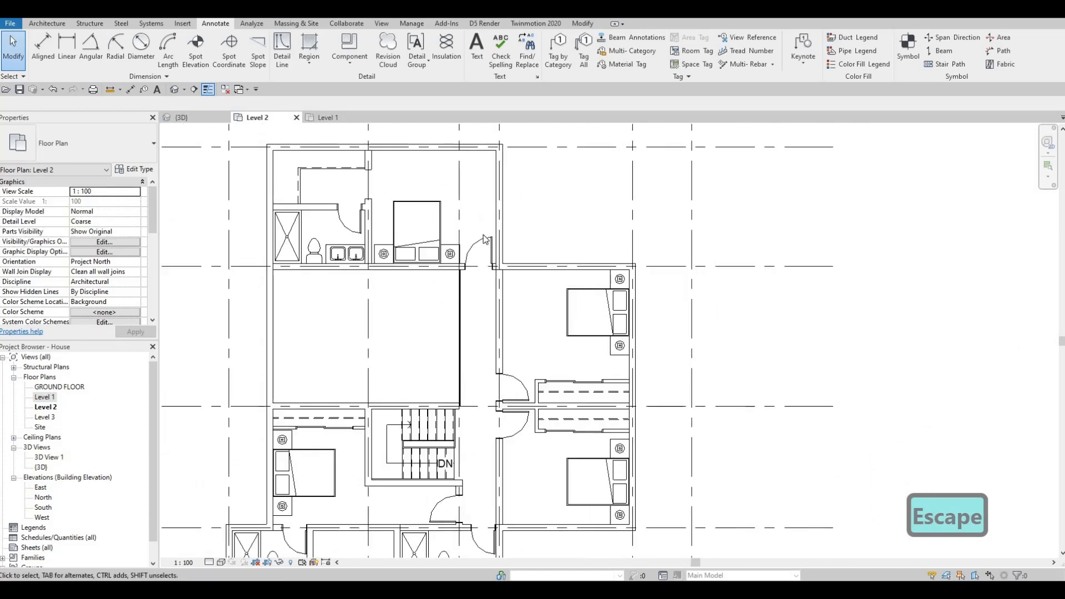
{"action": "scroll", "coordinate": [484, 238], "scroll_direction": "down", "scroll_amount": 1}
{"action": "middle_click_drag", "start_coordinate": [479, 259], "coordinate": [465, 241]}
{"action": "scroll", "coordinate": [486, 254], "scroll_direction": "down", "scroll_amount": 1}
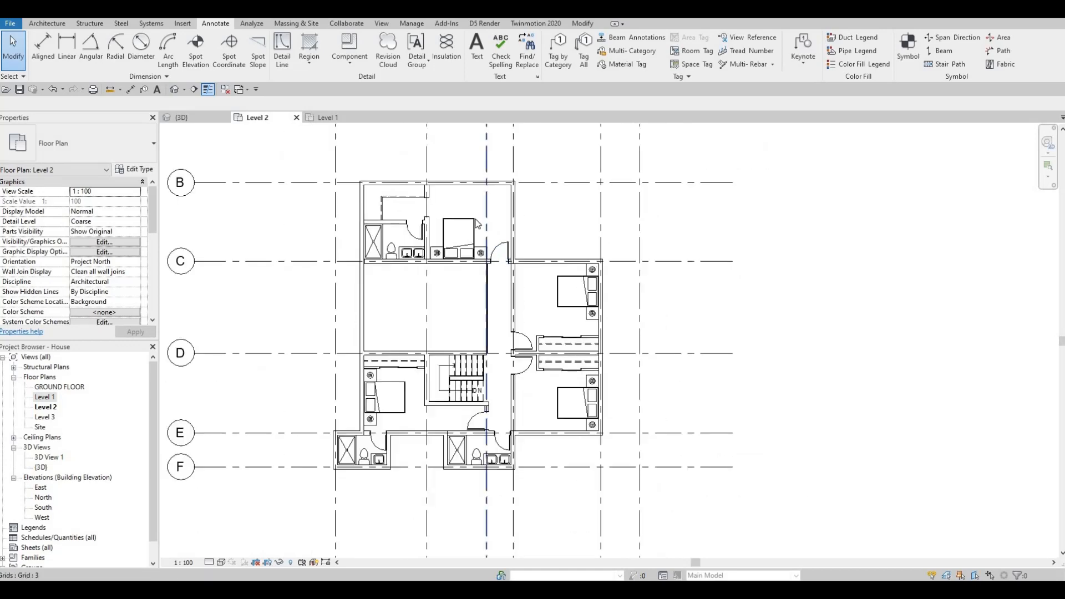
{"action": "scroll", "coordinate": [507, 208], "scroll_direction": "up", "scroll_amount": 3}
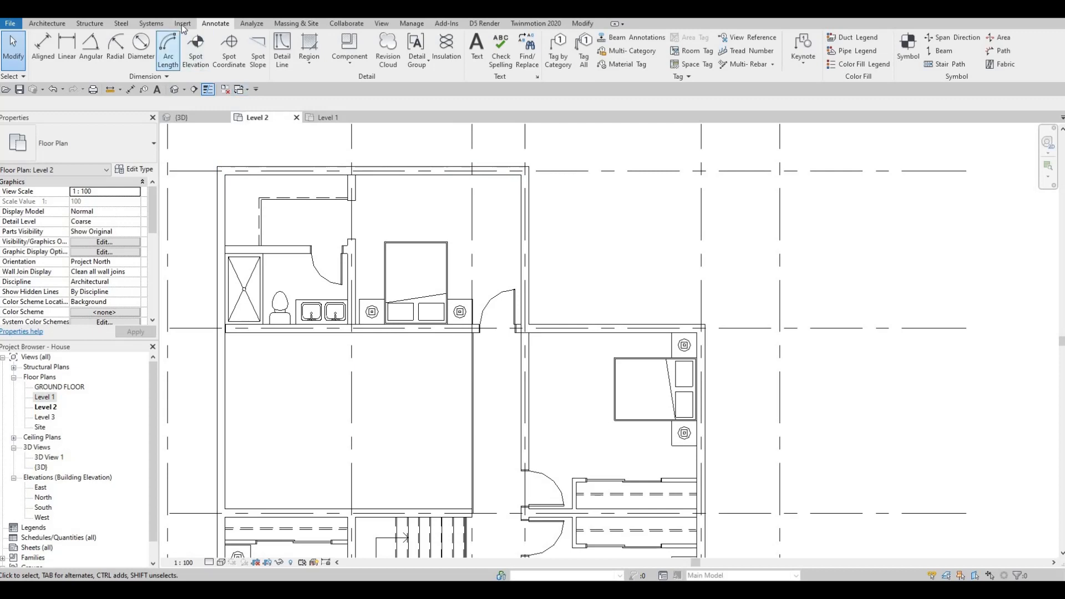
Load the M_Desk family from the Tables folder of the Furniture library.
{"action": "scroll", "coordinate": [490, 74], "scroll_direction": "up", "scroll_amount": 1}
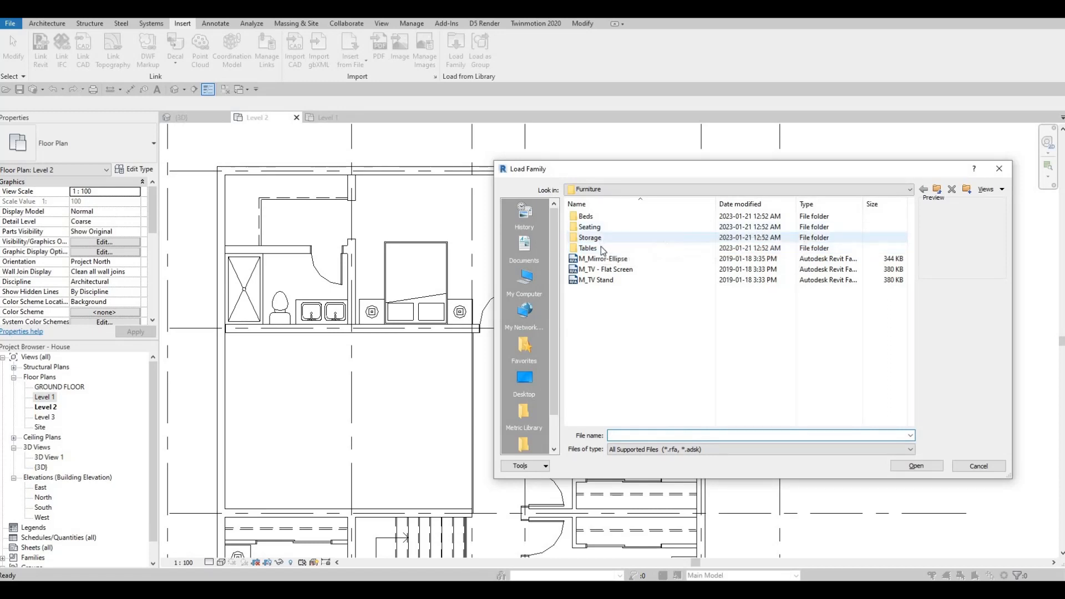
{"action": "left_click", "coordinate": [601, 248]}
{"action": "double_click", "coordinate": [603, 249]}
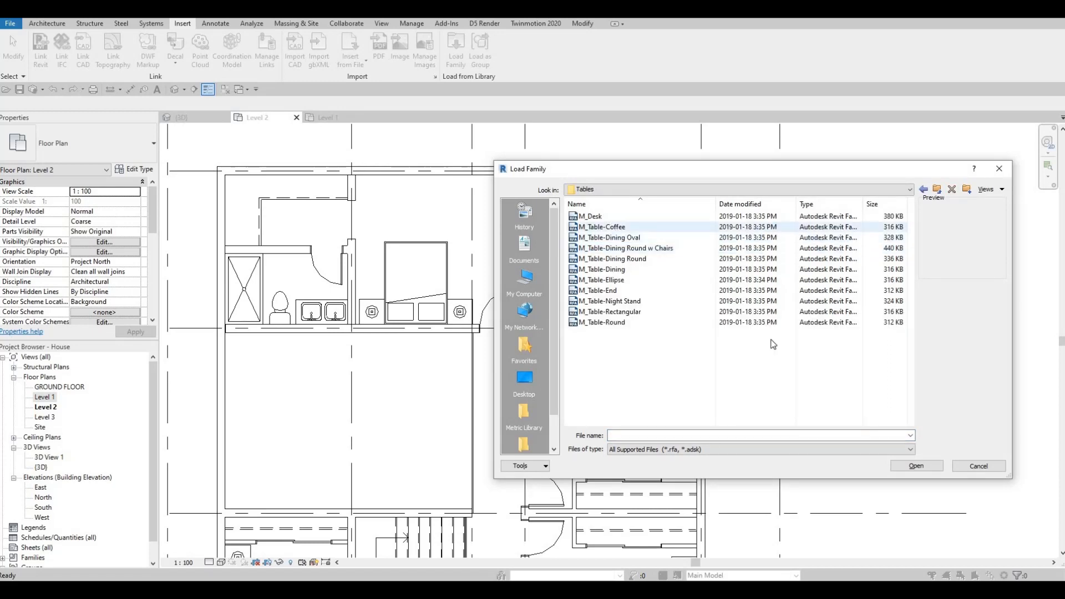
{"action": "left_click", "coordinate": [606, 216]}
{"action": "key", "text": "Return"}
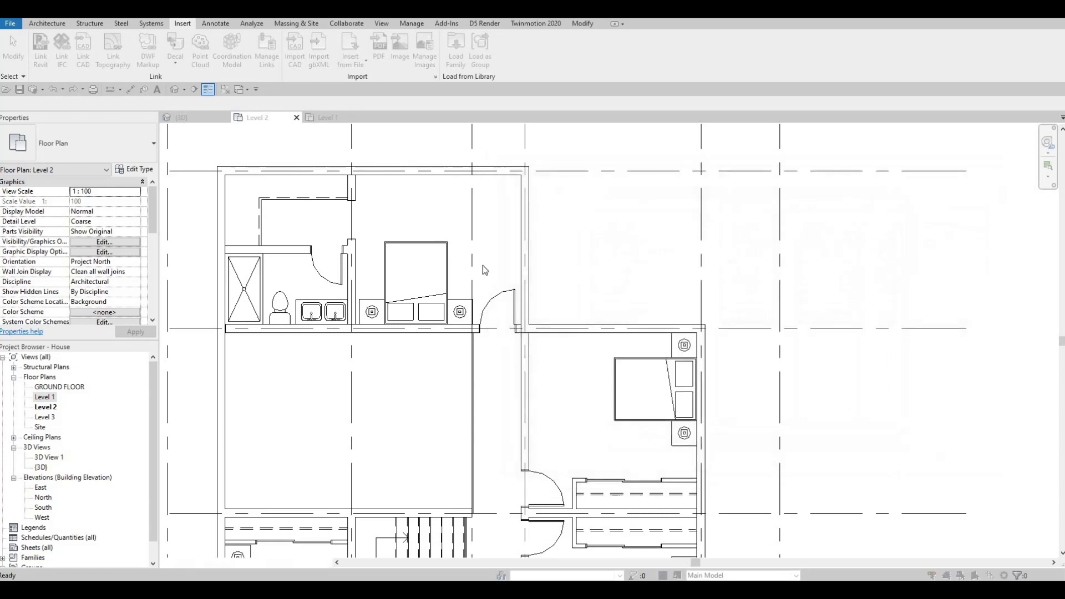
Place a 1525 x 762mm M_Desk, rotated lengthwise along the right wall, in the upper right corner of the bedroom beside the walk-in closet.
{"action": "left_click", "coordinate": [481, 266]}
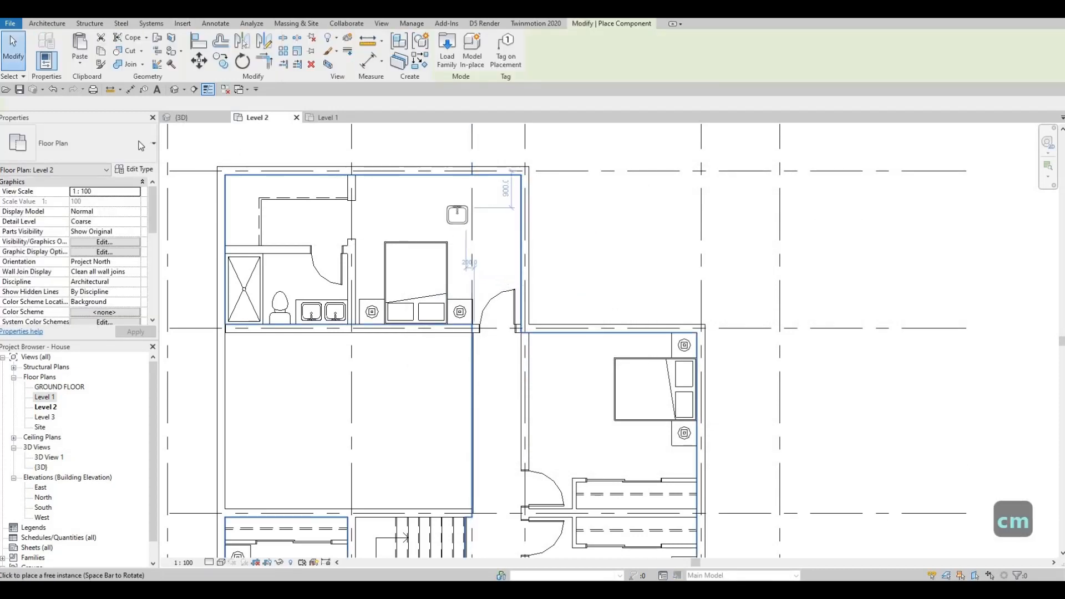
{"action": "key", "text": "Escape"}
{"action": "key", "text": "Escape"}
{"action": "key", "text": "c"}
{"action": "key", "text": "m"}
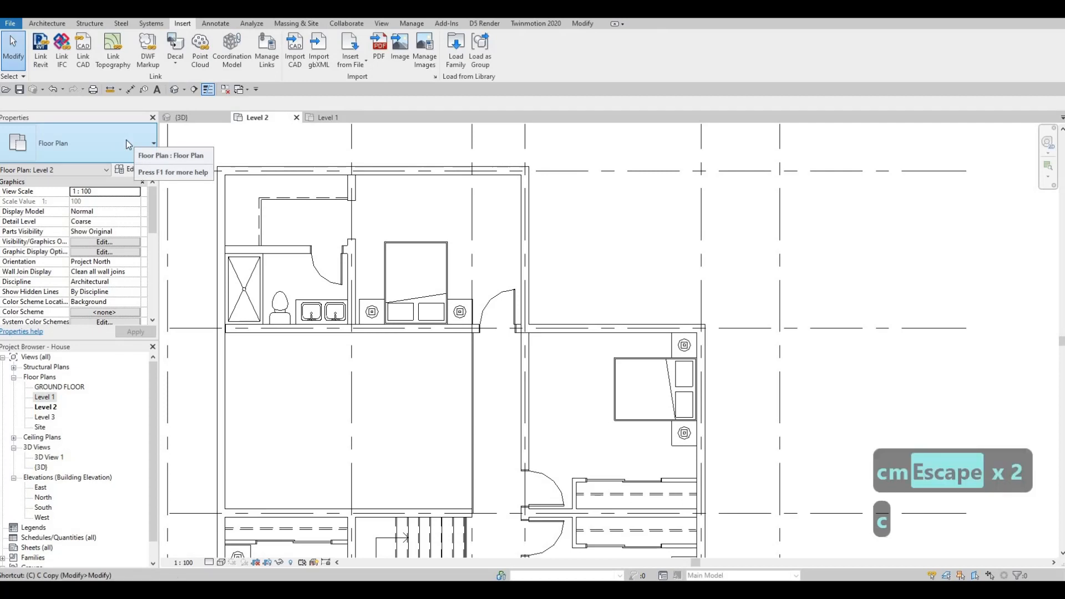
{"action": "left_click", "coordinate": [125, 143]}
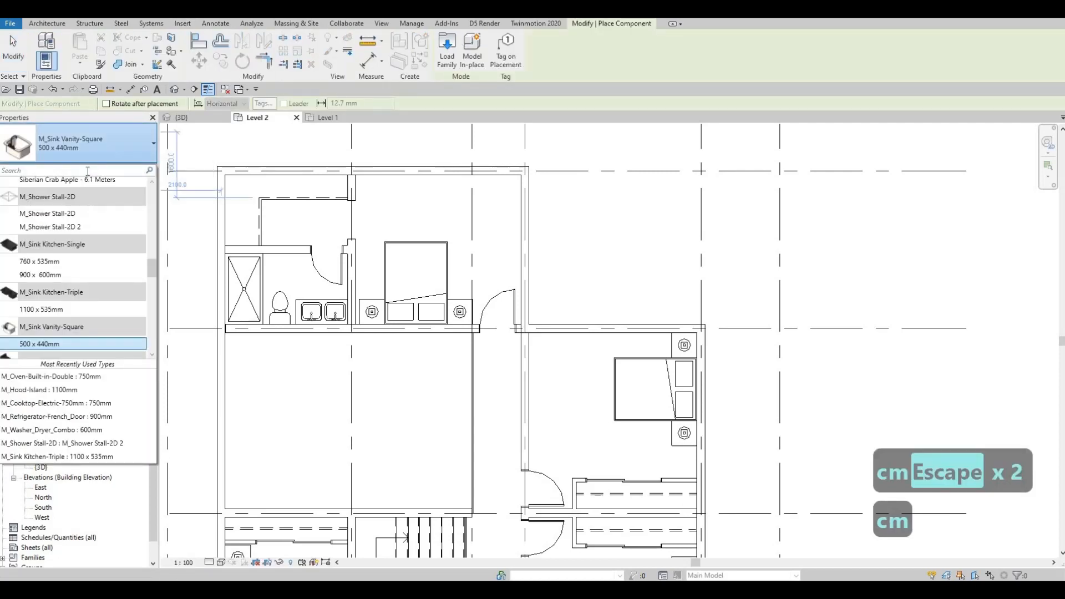
{"action": "type", "text": "desk"}
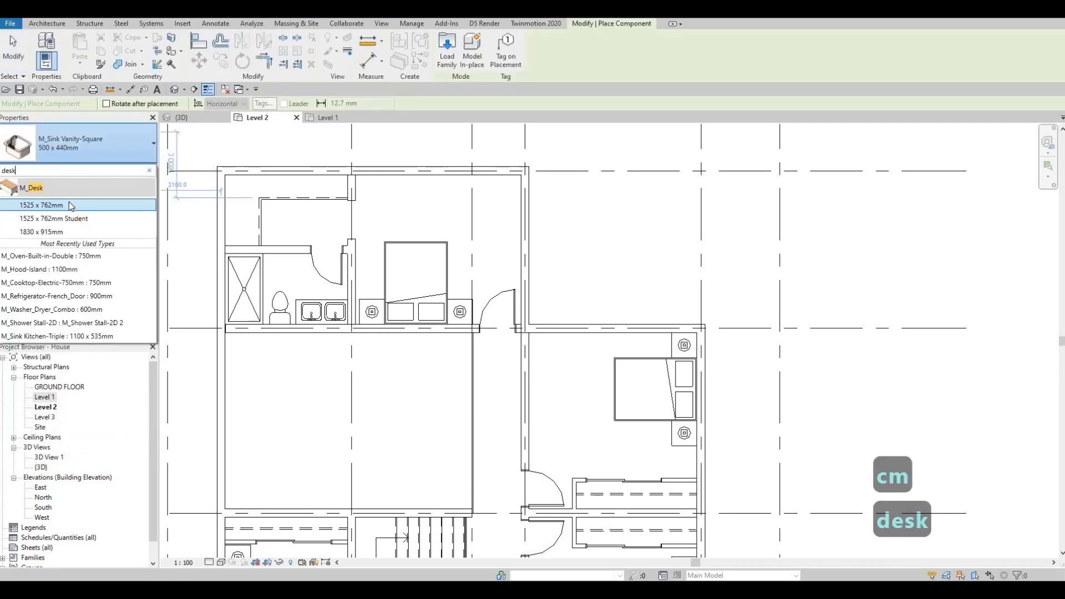
{"action": "key", "text": "Return"}
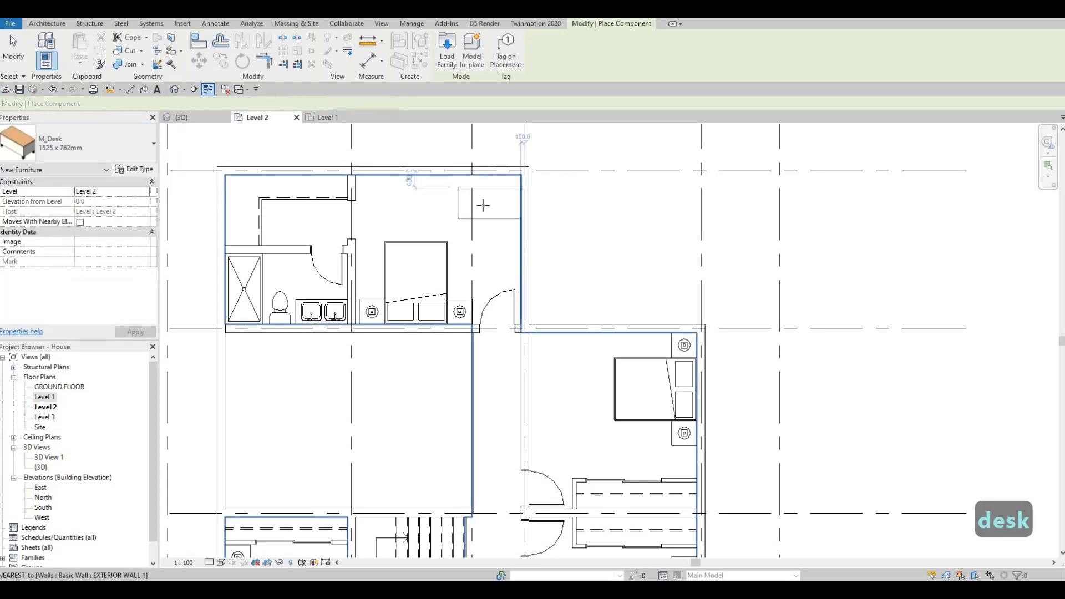
{"action": "key", "text": "space"}
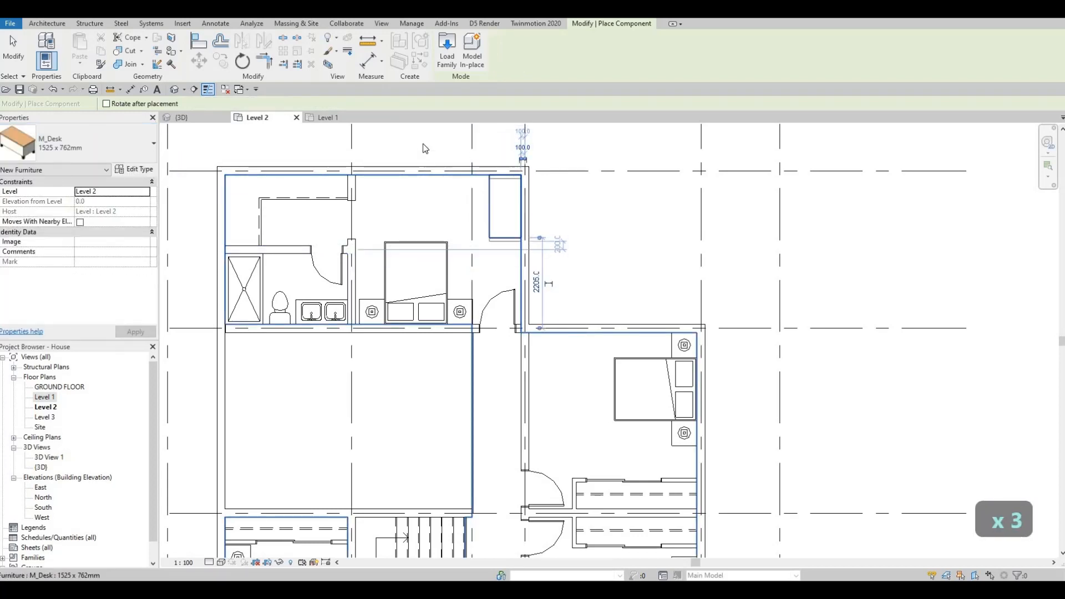
{"action": "key", "text": "Escape"}
{"action": "key", "text": "Escape"}
{"action": "key", "text": "Escape"}
Load the M_Chair-Executive family from the Seating folder of the Furniture library.
{"action": "scroll", "coordinate": [501, 217], "scroll_direction": "up", "scroll_amount": 1}
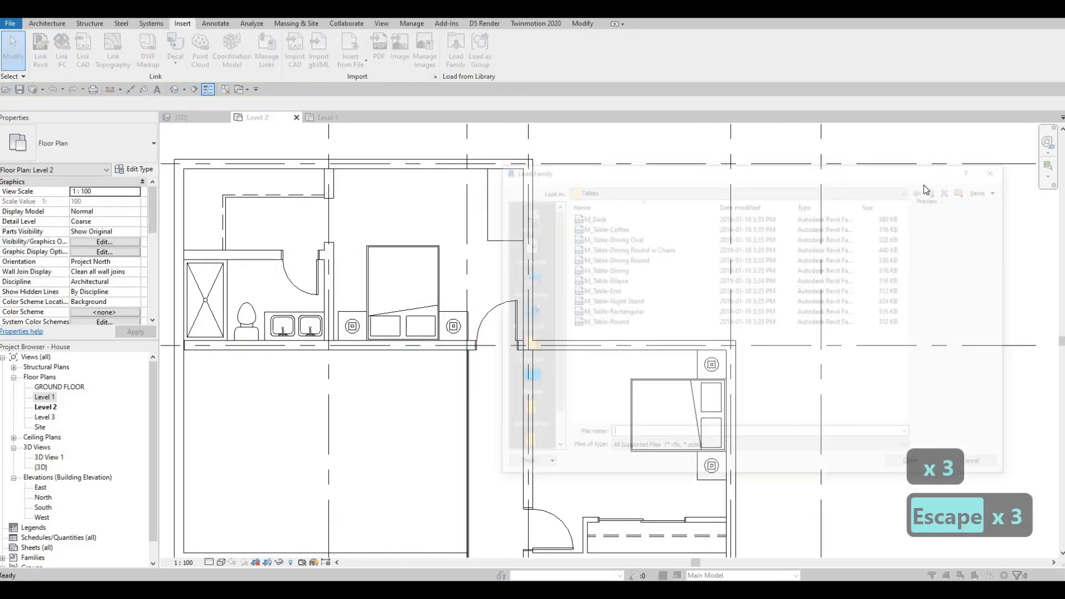
{"action": "key", "text": "BackSpace"}
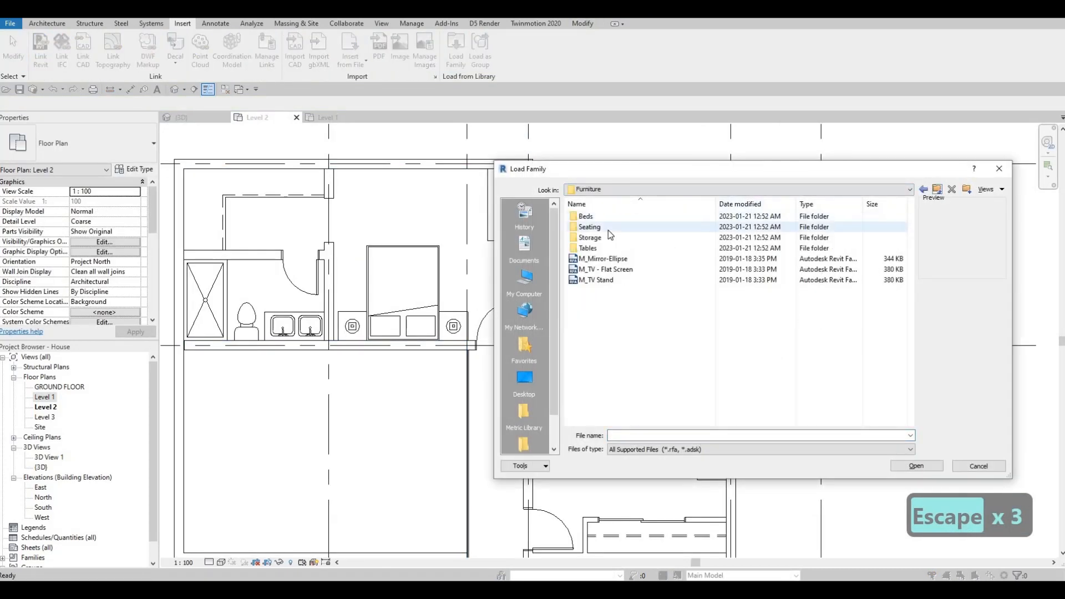
{"action": "double_click", "coordinate": [608, 232]}
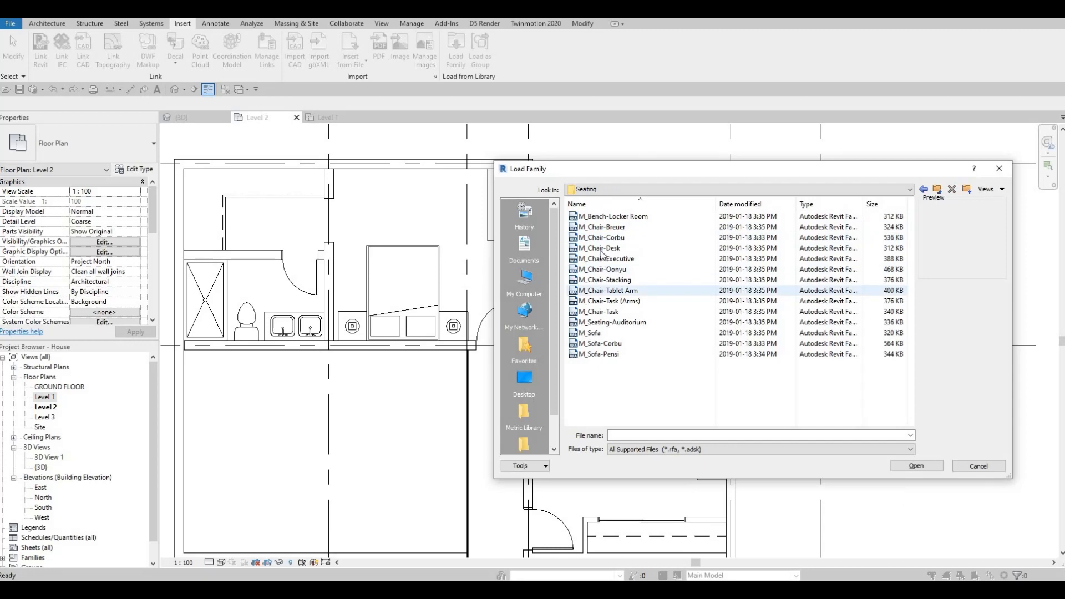
{"action": "left_click", "coordinate": [604, 258]}
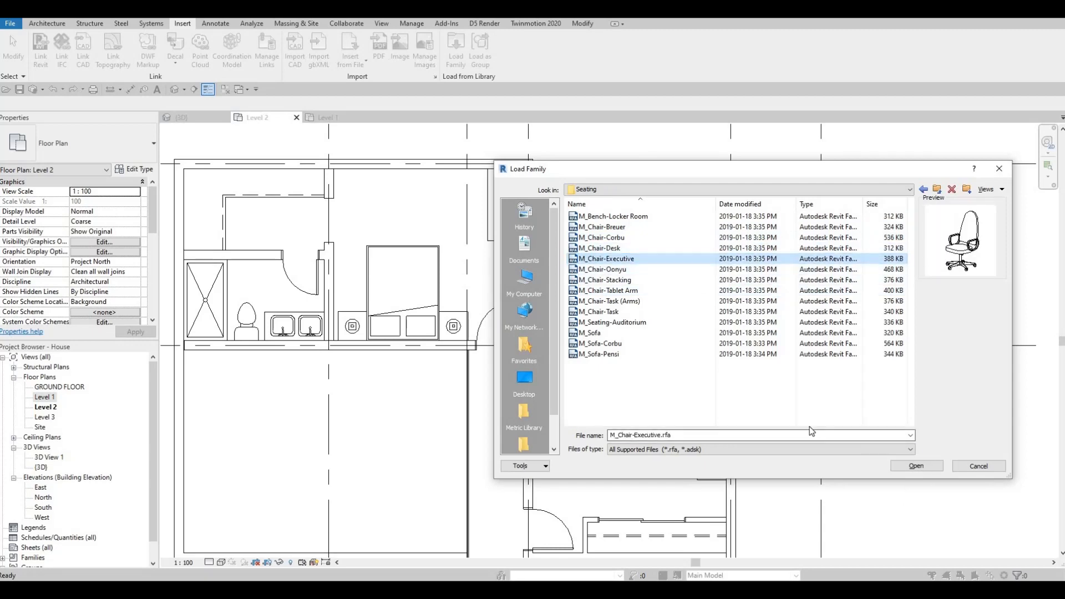
{"action": "left_click", "coordinate": [918, 465]}
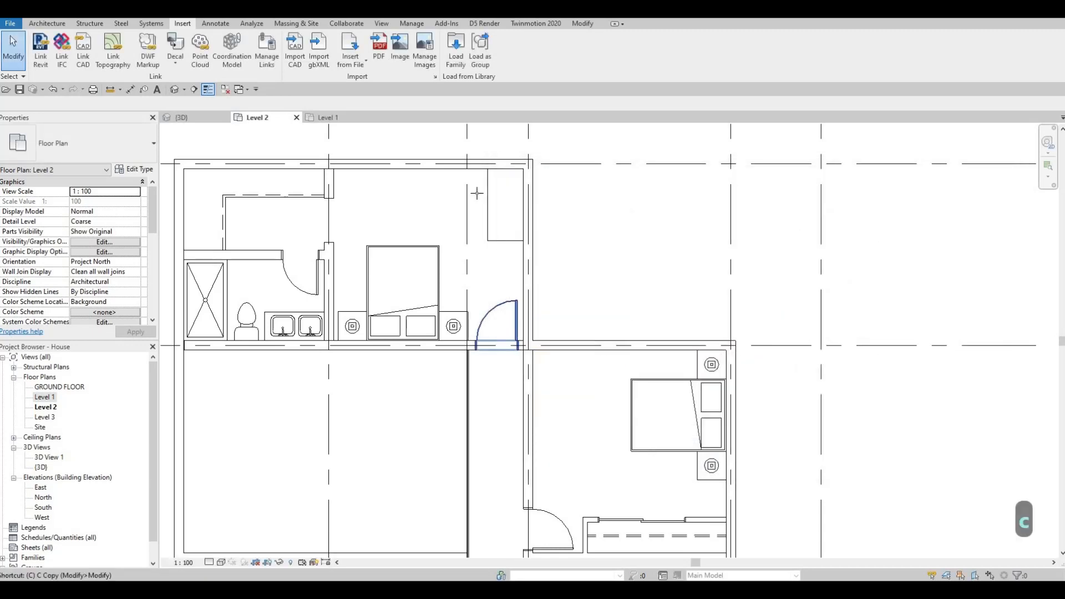
Place an M_Chair-Executive at the bedroom desk, rotated to face it.
{"action": "key", "text": "c"}
{"action": "key", "text": "m"}
{"action": "scroll", "coordinate": [478, 203], "scroll_direction": "up", "scroll_amount": 4}
{"action": "key", "text": "space"}
{"action": "key", "text": "space"}
{"action": "key", "text": "space"}
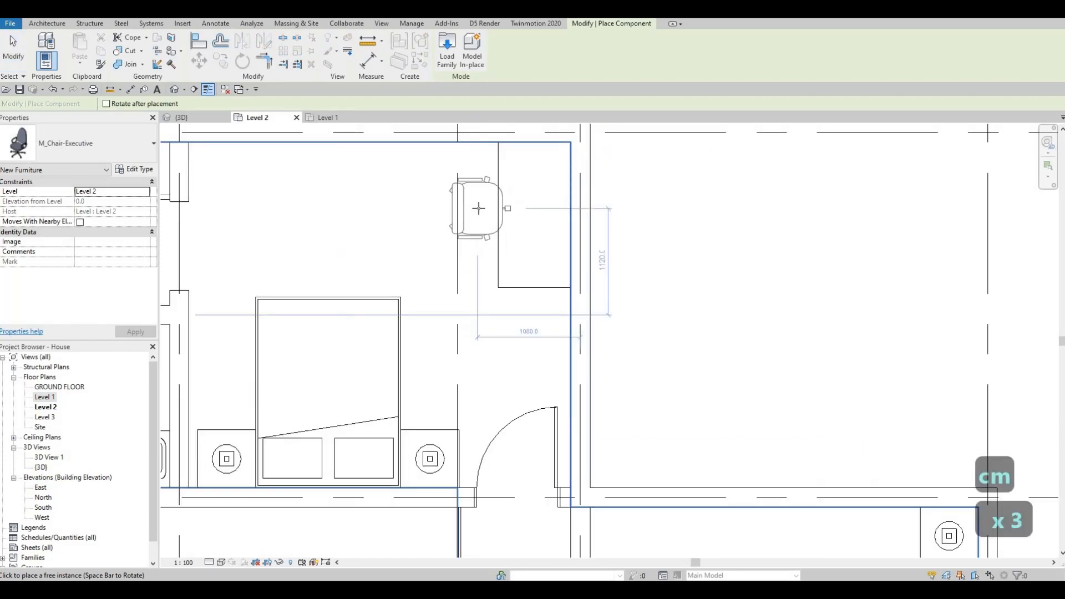
{"action": "left_click", "coordinate": [479, 208]}
{"action": "scroll", "coordinate": [512, 206], "scroll_direction": "down", "scroll_amount": 4}
{"action": "key", "text": "Escape"}
{"action": "key", "text": "Escape"}
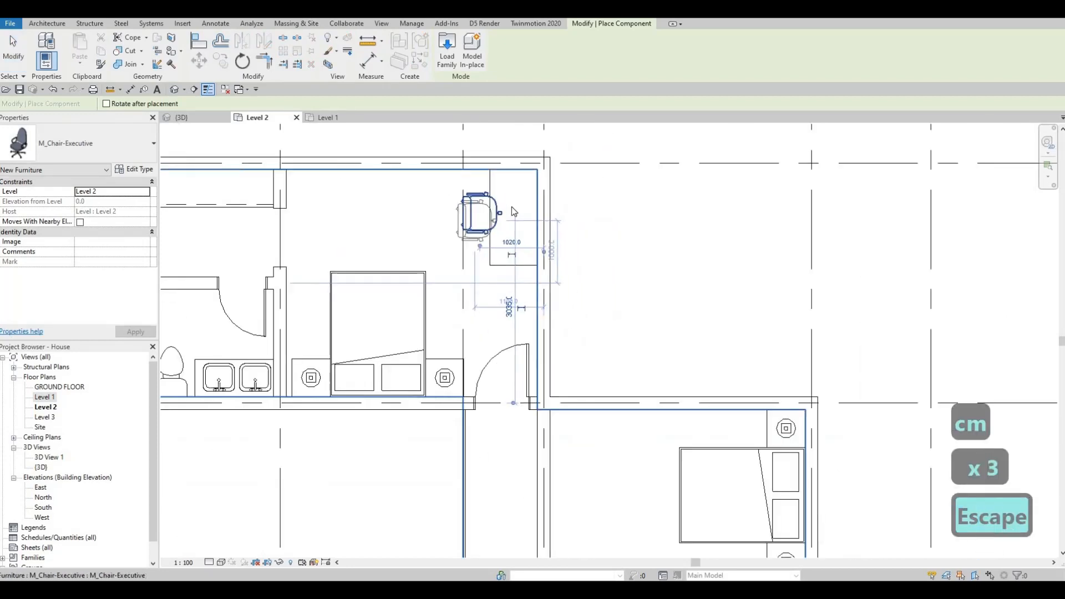
Try turning the bedroom desk around in place beside the executive chair.
{"action": "left_click", "coordinate": [515, 206]}
{"action": "key", "text": "space"}
{"action": "key", "text": "space"}
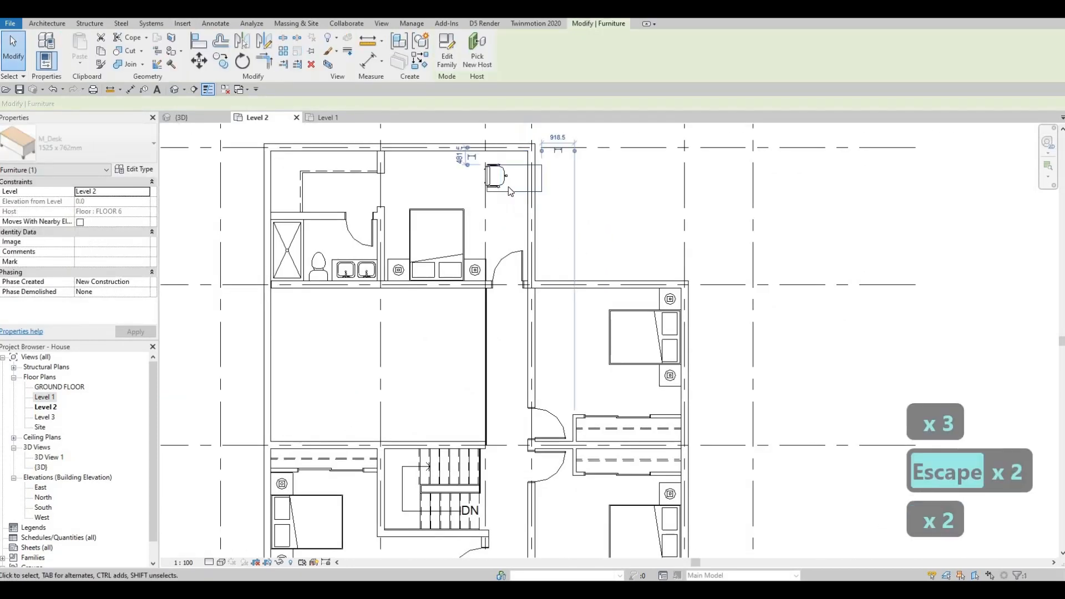
{"action": "key", "text": "Escape"}
{"action": "key", "text": "Escape"}
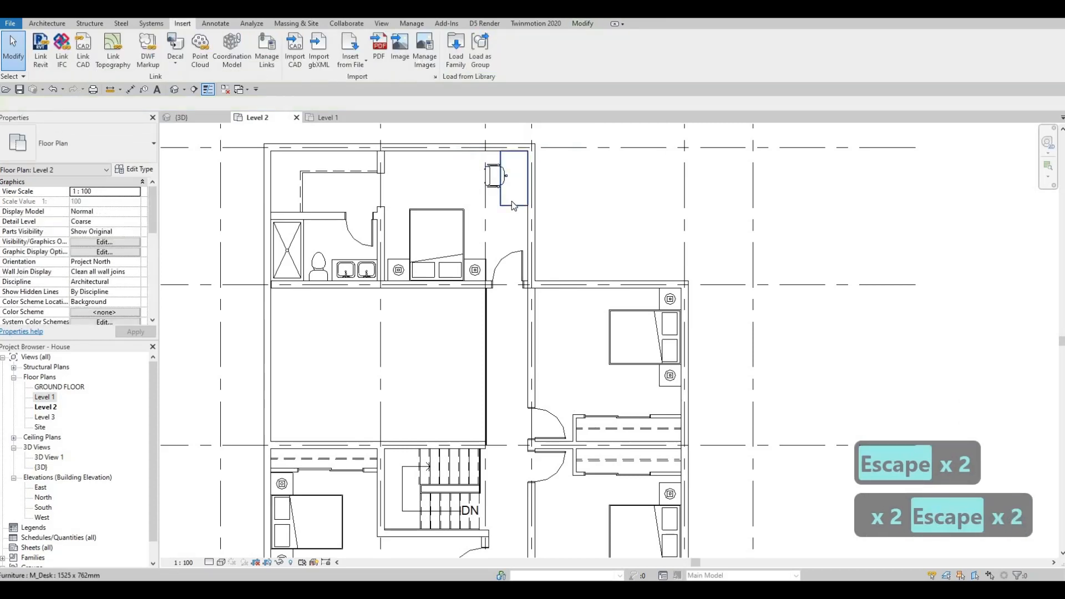
{"action": "left_click", "coordinate": [513, 205]}
{"action": "key", "text": "Escape"}
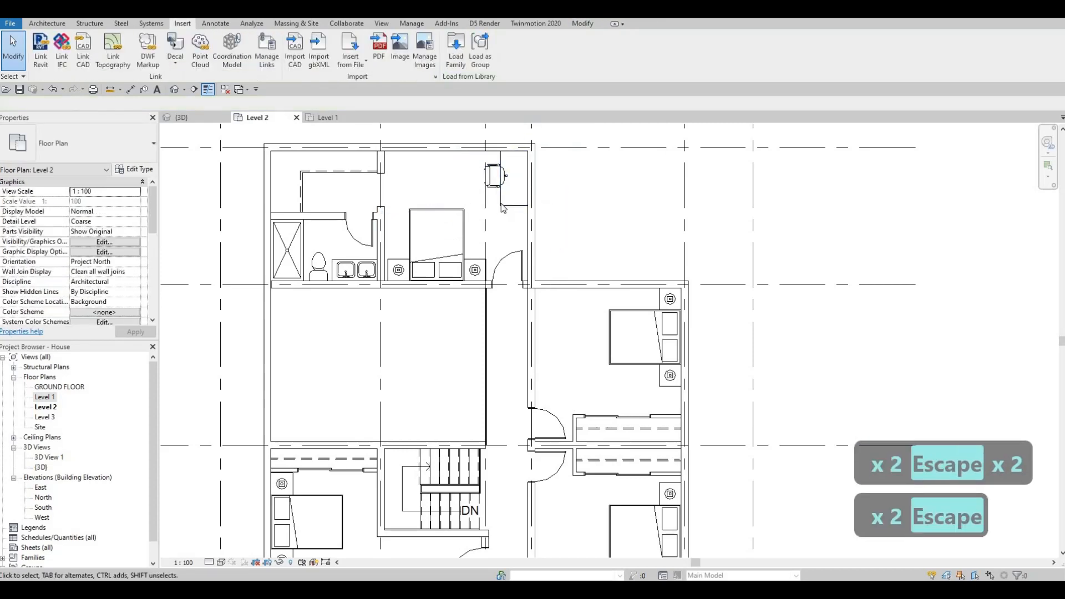
{"action": "left_click", "coordinate": [426, 213]}
{"action": "key", "text": "Escape"}
{"action": "key", "text": "Escape"}
Inspect the furnished upper floor in the {3D} view.
{"action": "scroll", "coordinate": [443, 225], "scroll_direction": "down", "scroll_amount": 2}
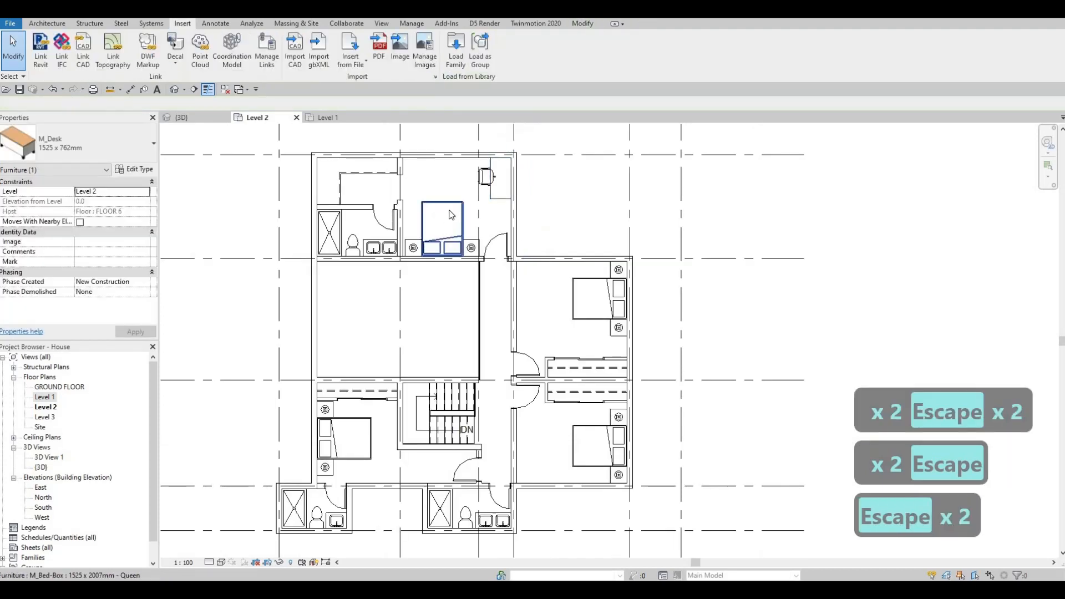
{"action": "scroll", "coordinate": [446, 176], "scroll_direction": "down", "scroll_amount": 3}
{"action": "scroll", "coordinate": [441, 177], "scroll_direction": "down", "scroll_amount": 2}
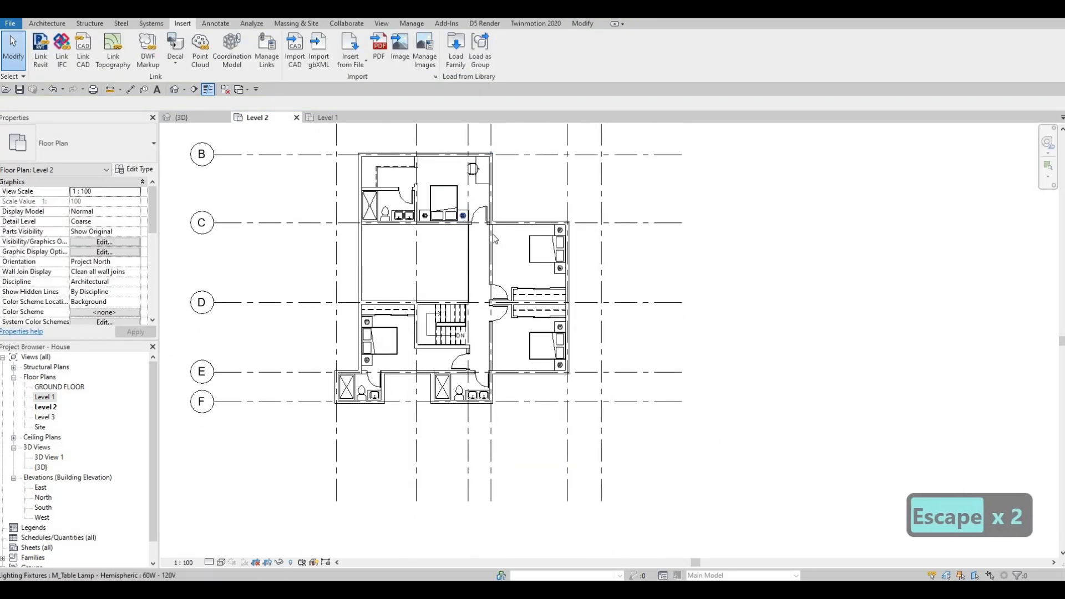
{"action": "left_click", "coordinate": [196, 118]}
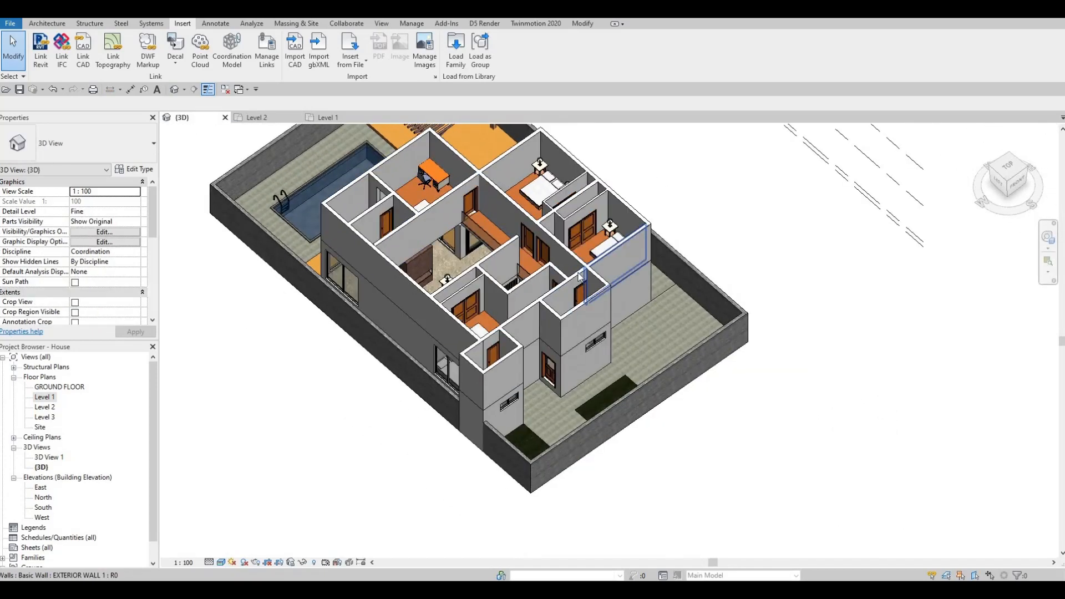
Return to the Level 2 plan and examine the furnished bedrooms, closets and bathrooms.
{"action": "left_click", "coordinate": [258, 118]}
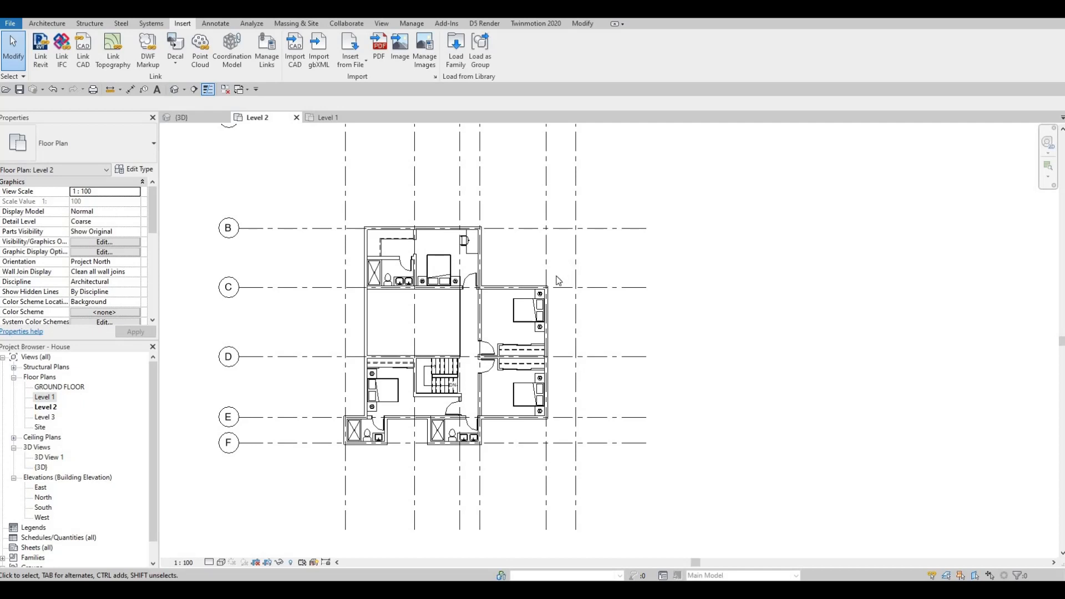
{"action": "scroll", "coordinate": [483, 295], "scroll_direction": "up", "scroll_amount": 5}
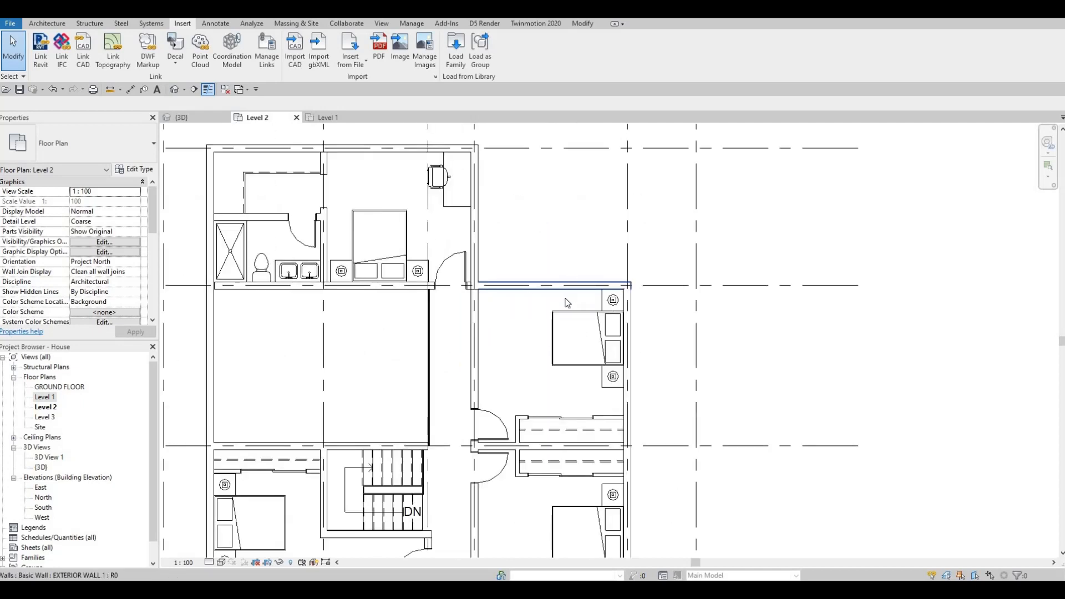
{"action": "middle_click_drag", "start_coordinate": [579, 355], "coordinate": [580, 330]}
{"action": "scroll", "coordinate": [578, 361], "scroll_direction": "down", "scroll_amount": 2}
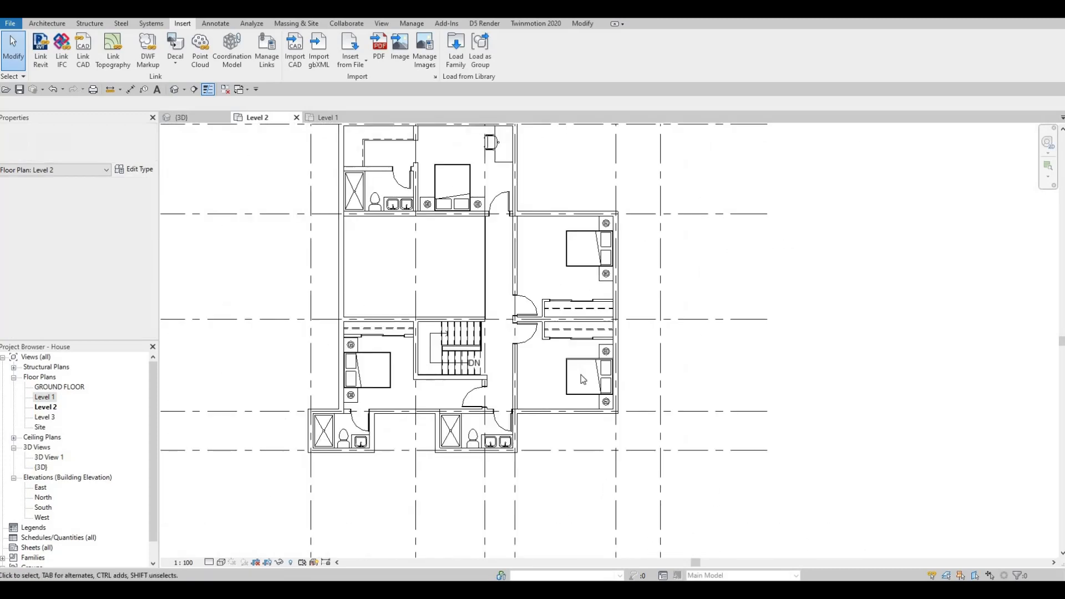
{"action": "middle_click_drag", "start_coordinate": [577, 381], "coordinate": [617, 313]}
{"action": "scroll", "coordinate": [574, 351], "scroll_direction": "up", "scroll_amount": 1}
{"action": "scroll", "coordinate": [617, 312], "scroll_direction": "up", "scroll_amount": 2}
{"action": "middle_click_drag", "start_coordinate": [547, 313], "coordinate": [602, 286]}
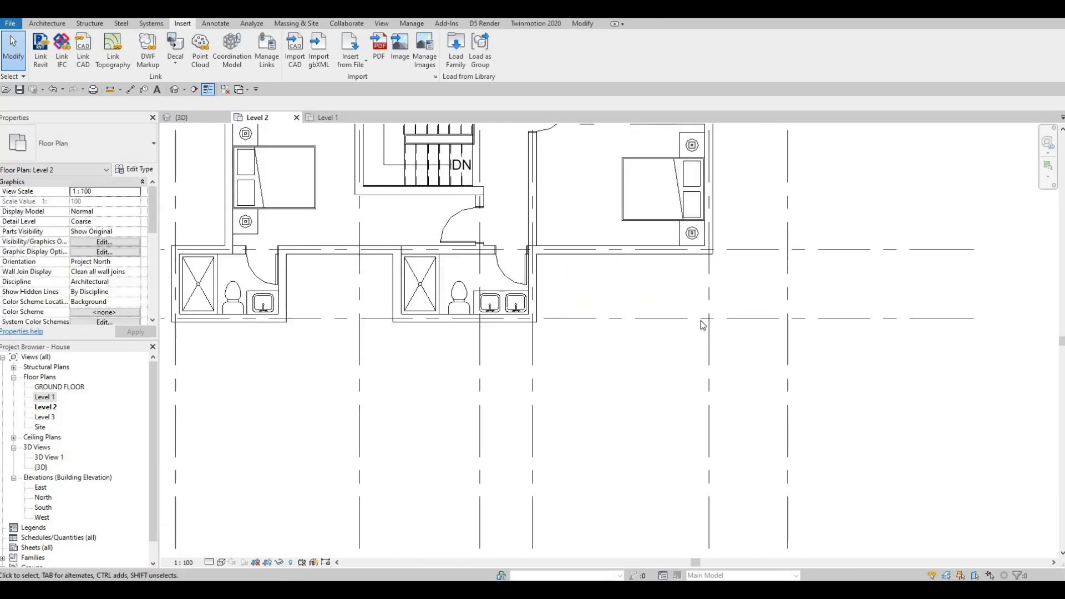
Look over the Level 2 plan, examining the exterior walls around the bedrooms and the recesses beside the lower bathrooms.
{"action": "middle_click_drag", "start_coordinate": [491, 323], "coordinate": [590, 305]}
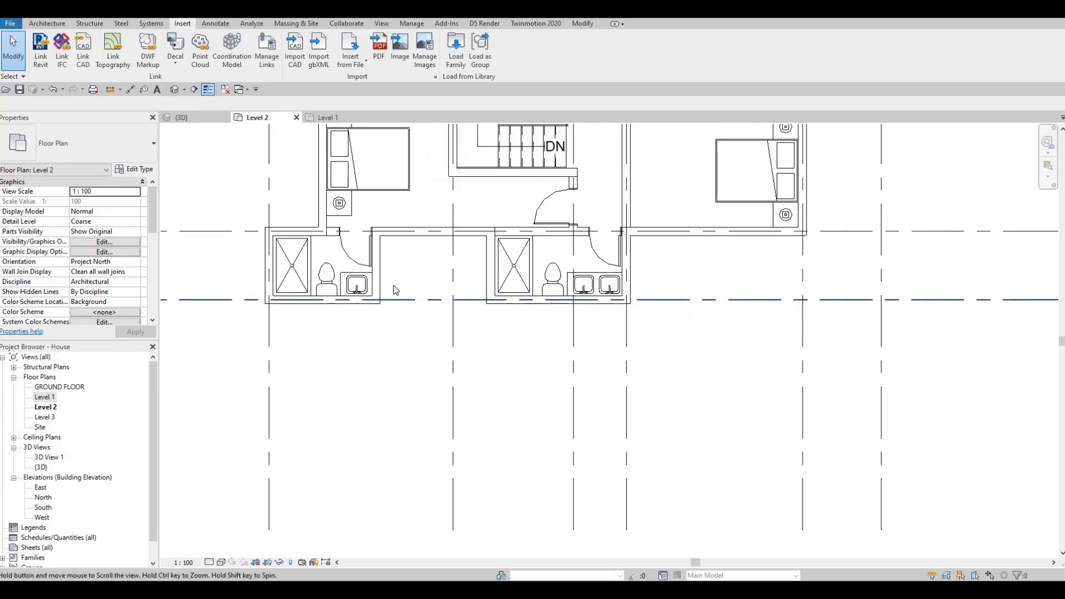
{"action": "scroll", "coordinate": [504, 394], "scroll_direction": "down", "scroll_amount": 2}
{"action": "middle_click_drag", "start_coordinate": [558, 251], "coordinate": [493, 379]}
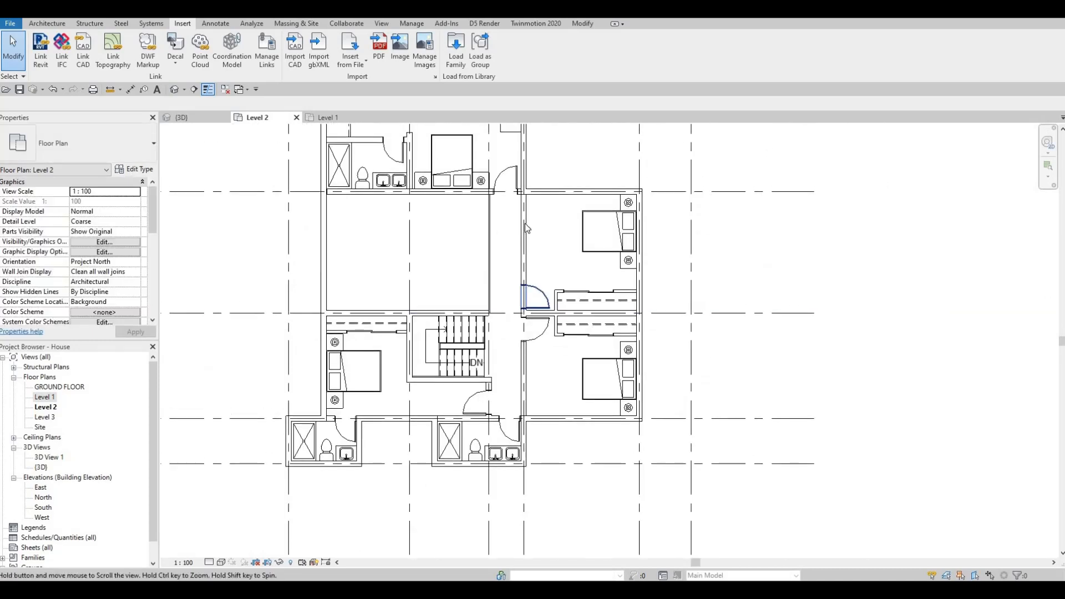
{"action": "middle_click_drag", "start_coordinate": [525, 226], "coordinate": [521, 298]}
{"action": "middle_click_drag", "start_coordinate": [415, 150], "coordinate": [423, 279]}
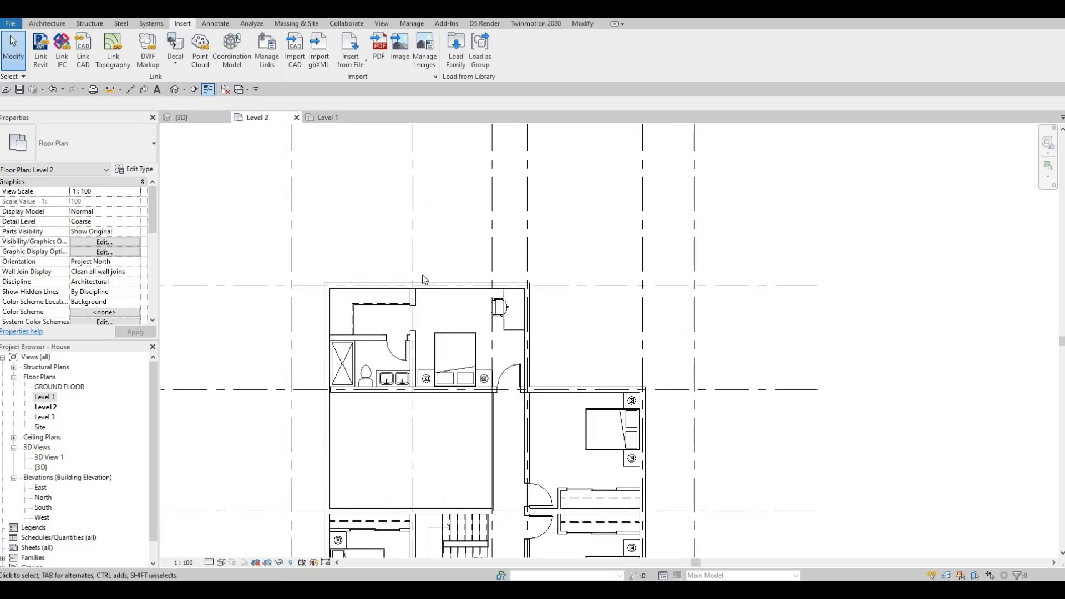
{"action": "scroll", "coordinate": [565, 294], "scroll_direction": "down", "scroll_amount": 3}
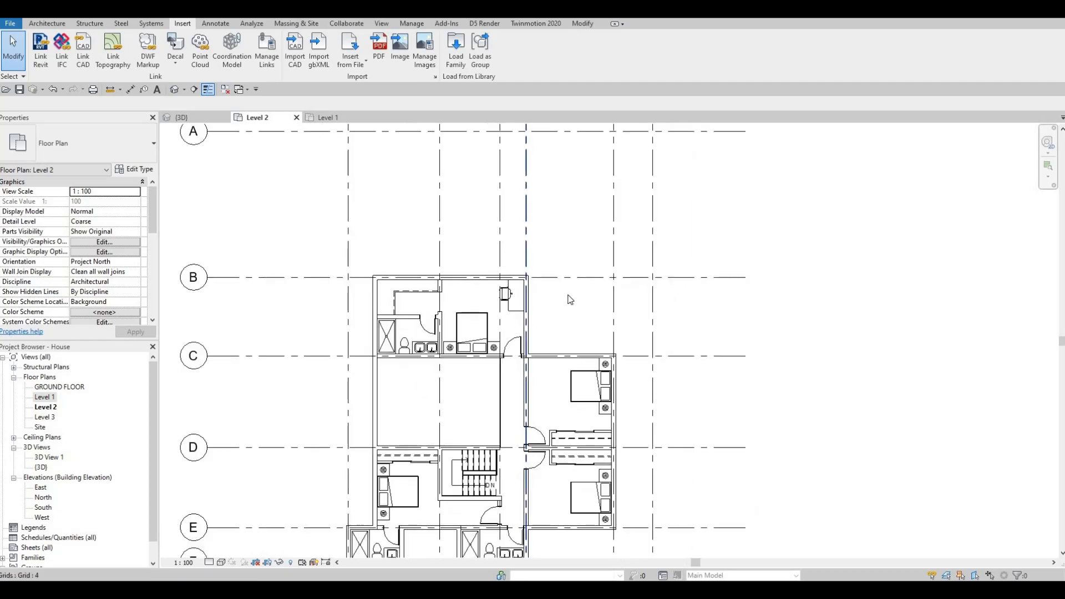
{"action": "middle_click_drag", "start_coordinate": [562, 375], "coordinate": [551, 322]}
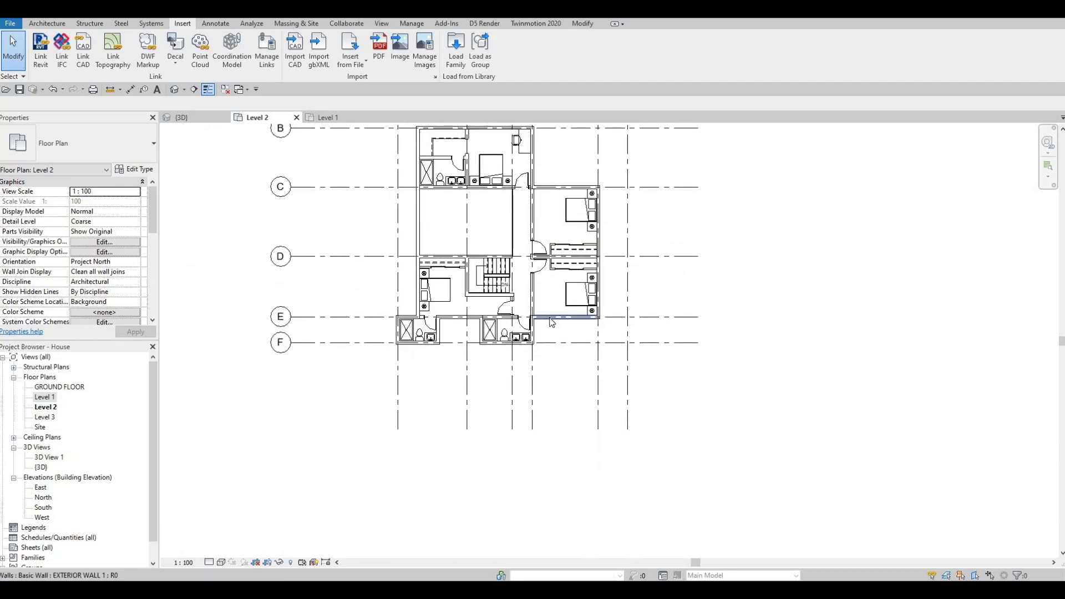
{"action": "scroll", "coordinate": [548, 320], "scroll_direction": "up", "scroll_amount": 2}
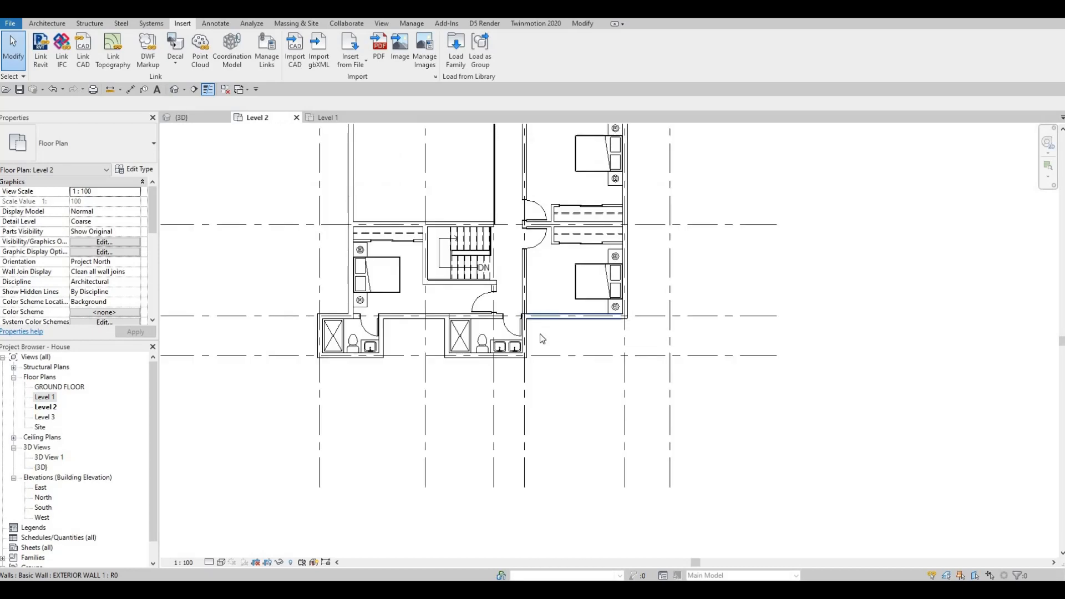
{"action": "scroll", "coordinate": [532, 344], "scroll_direction": "down", "scroll_amount": 1}
{"action": "scroll", "coordinate": [506, 275], "scroll_direction": "down", "scroll_amount": 1}
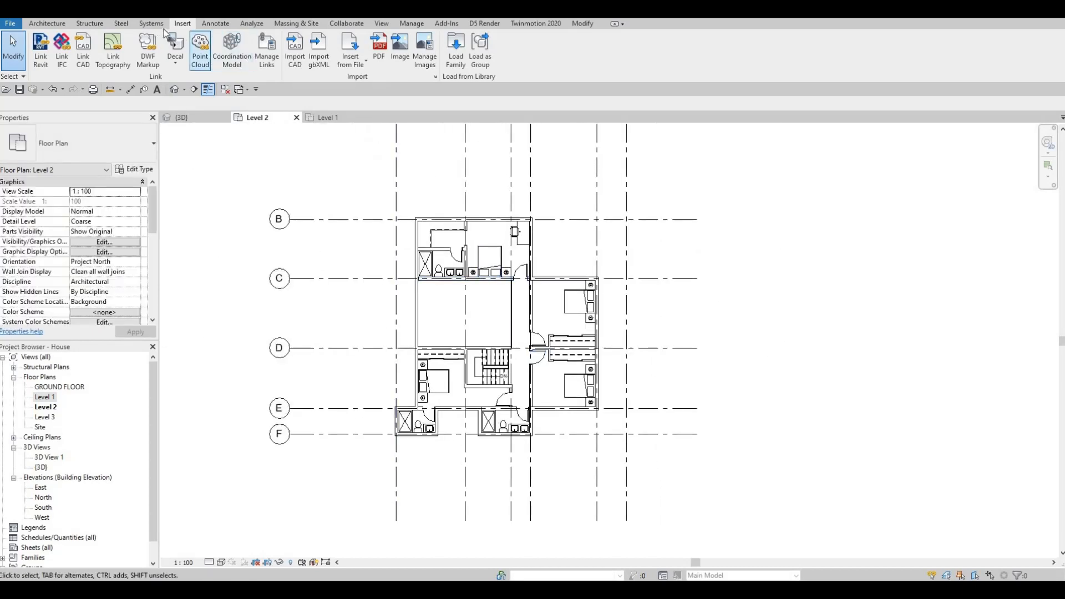
Start a FLOOR 6 floor and sketch a rectangular boundary about 4275 by 1663 mm between grids E and F, outside the lower bedroom.
{"action": "left_click", "coordinate": [47, 23]}
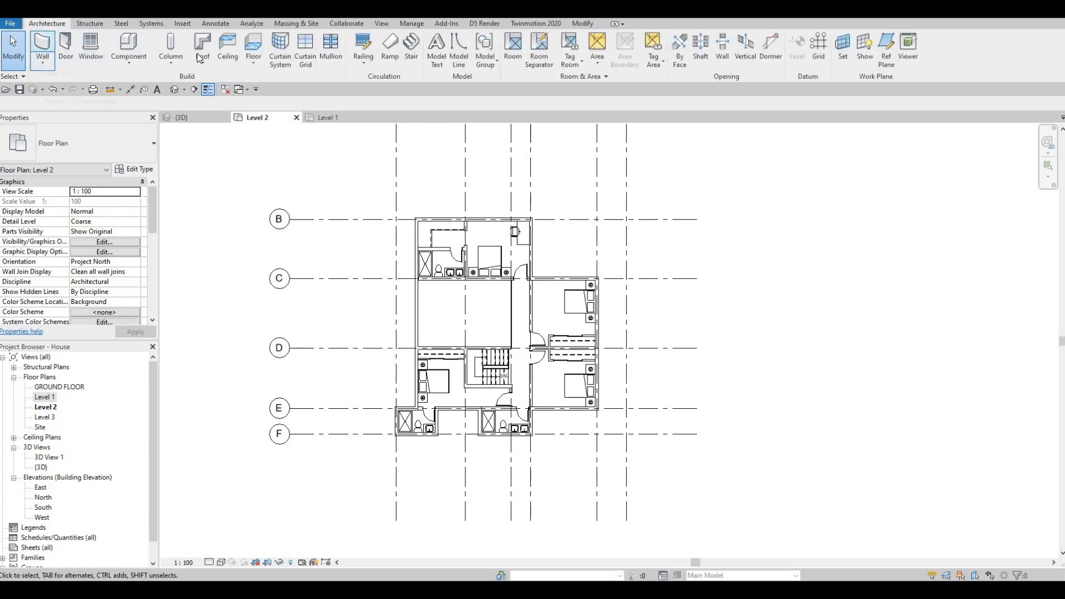
{"action": "left_click", "coordinate": [253, 47]}
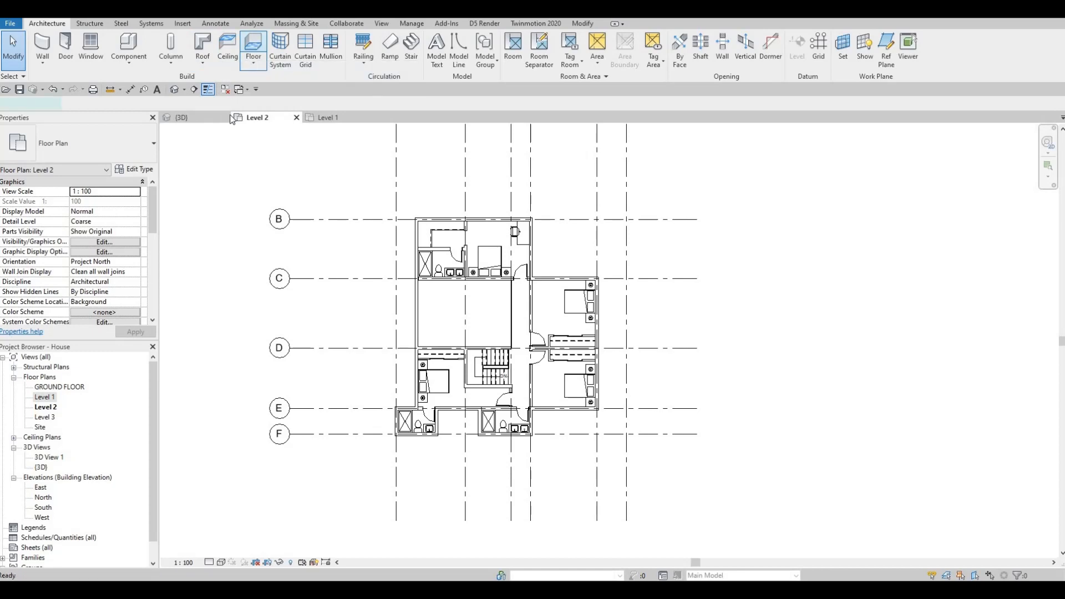
{"action": "left_click", "coordinate": [134, 168]}
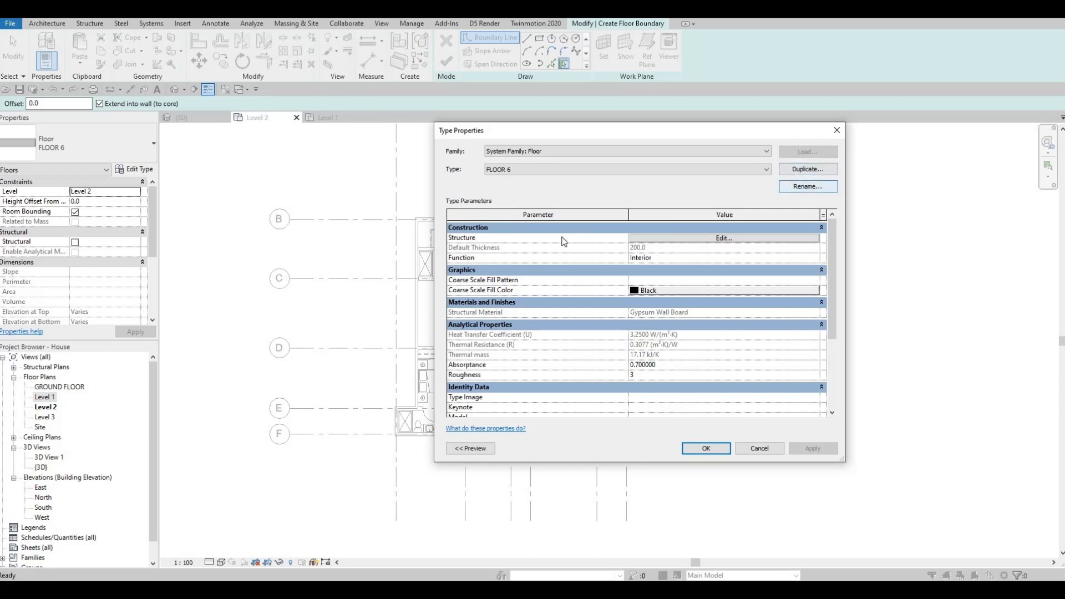
{"action": "key", "text": "Escape"}
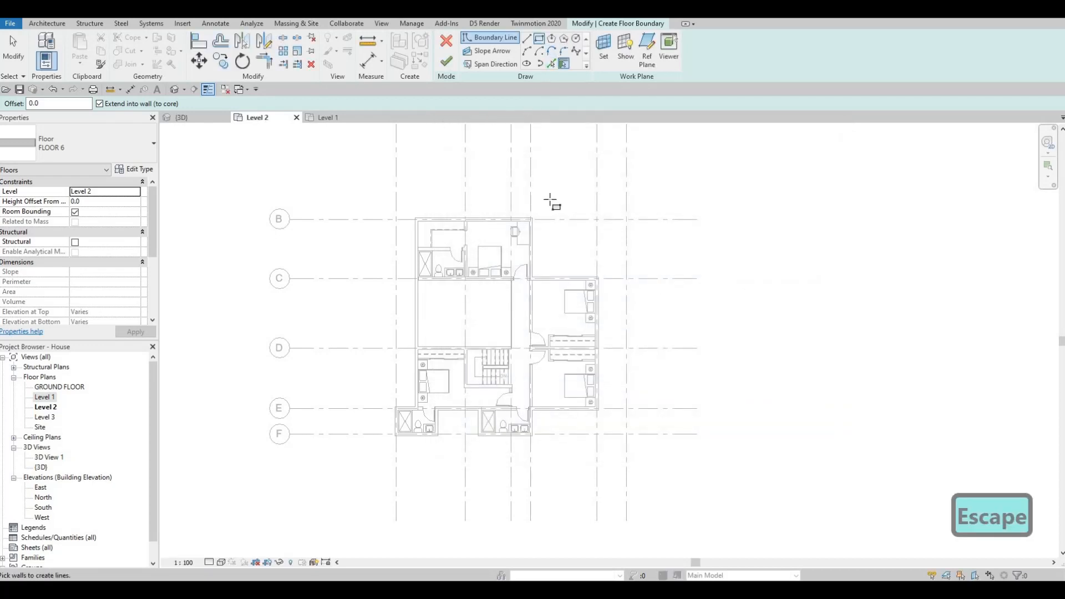
{"action": "scroll", "coordinate": [461, 201], "scroll_direction": "up", "scroll_amount": 5}
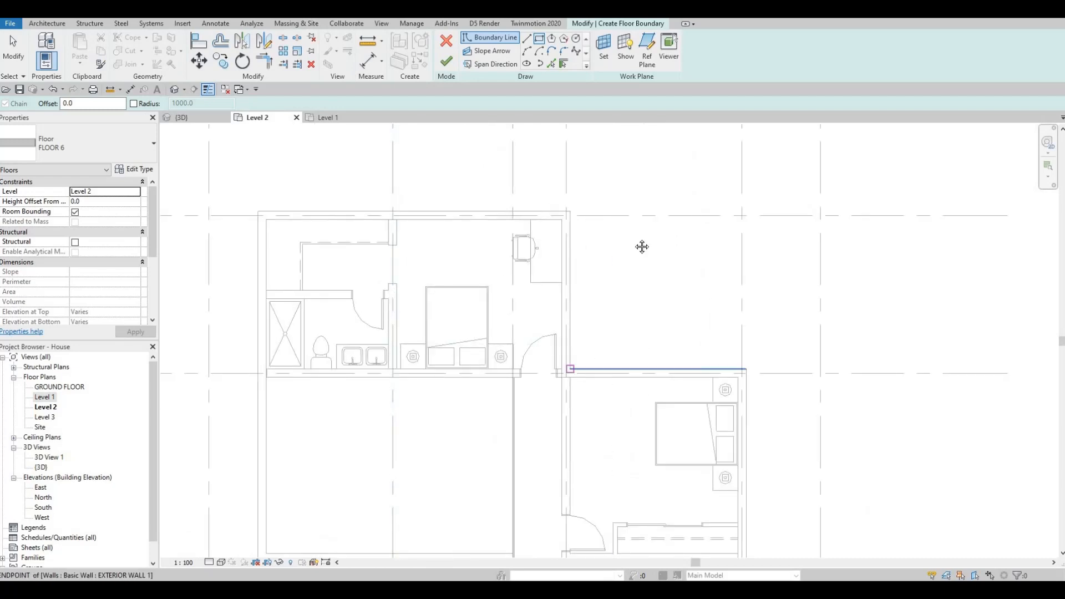
{"action": "scroll", "coordinate": [610, 289], "scroll_direction": "down", "scroll_amount": 3}
{"action": "scroll", "coordinate": [566, 278], "scroll_direction": "up", "scroll_amount": 4}
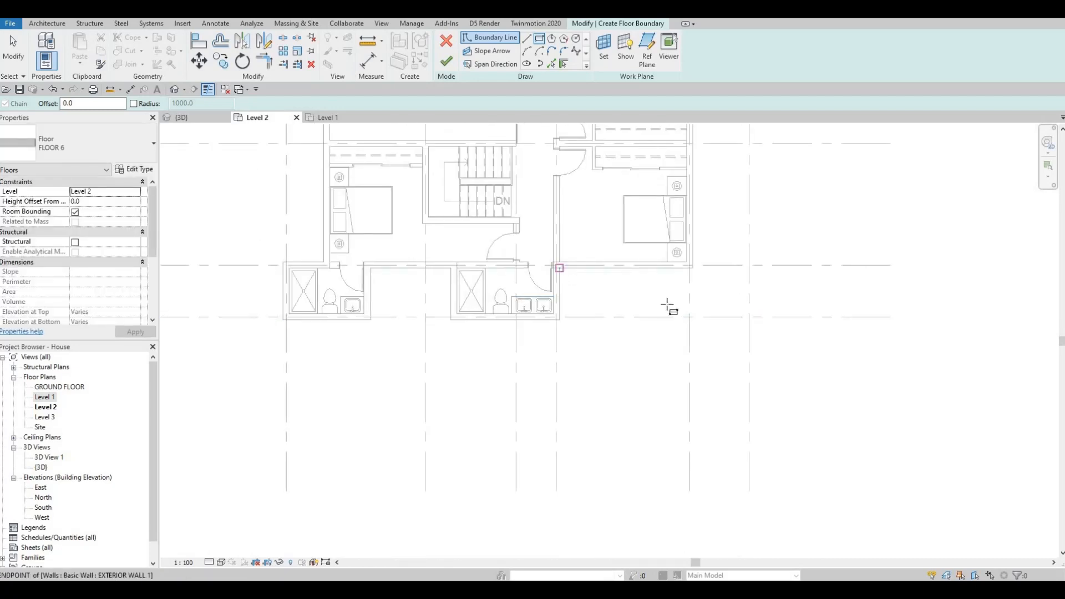
{"action": "scroll", "coordinate": [690, 318], "scroll_direction": "up", "scroll_amount": 1}
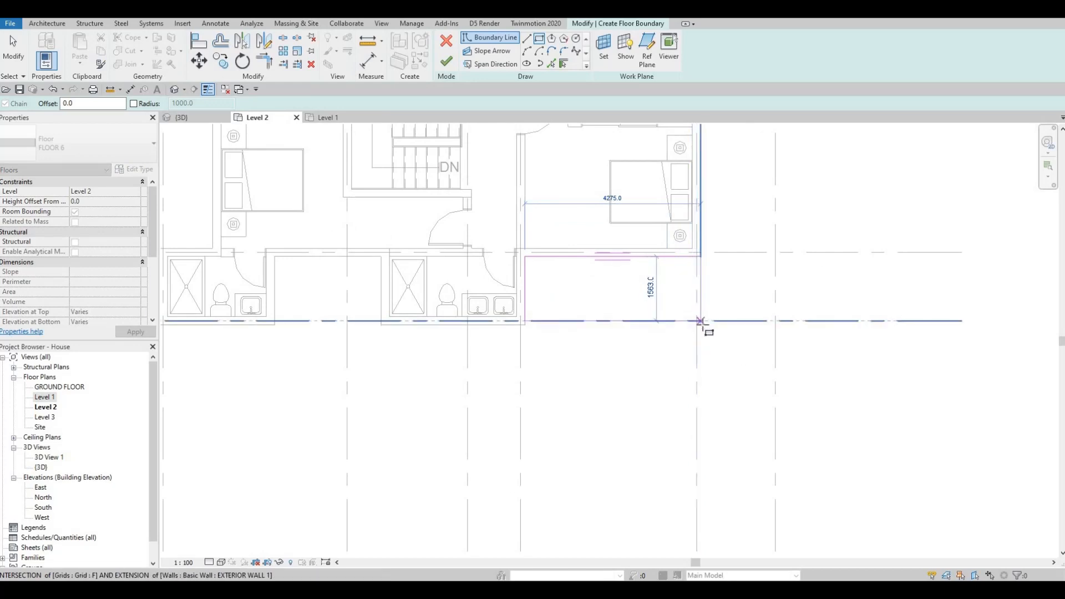
{"action": "left_click", "coordinate": [700, 321]}
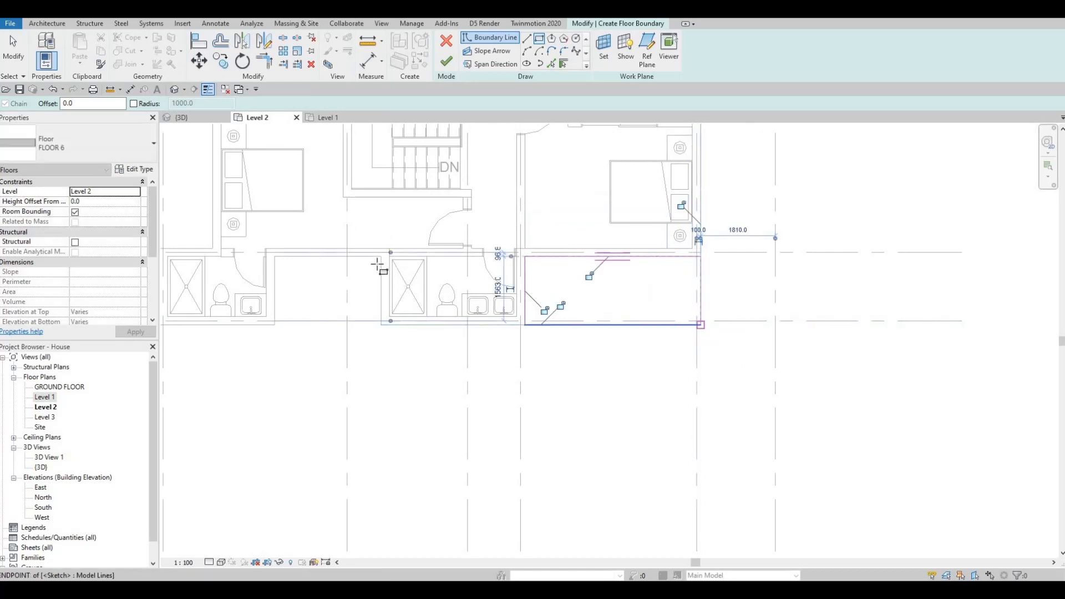
{"action": "key", "text": "Escape"}
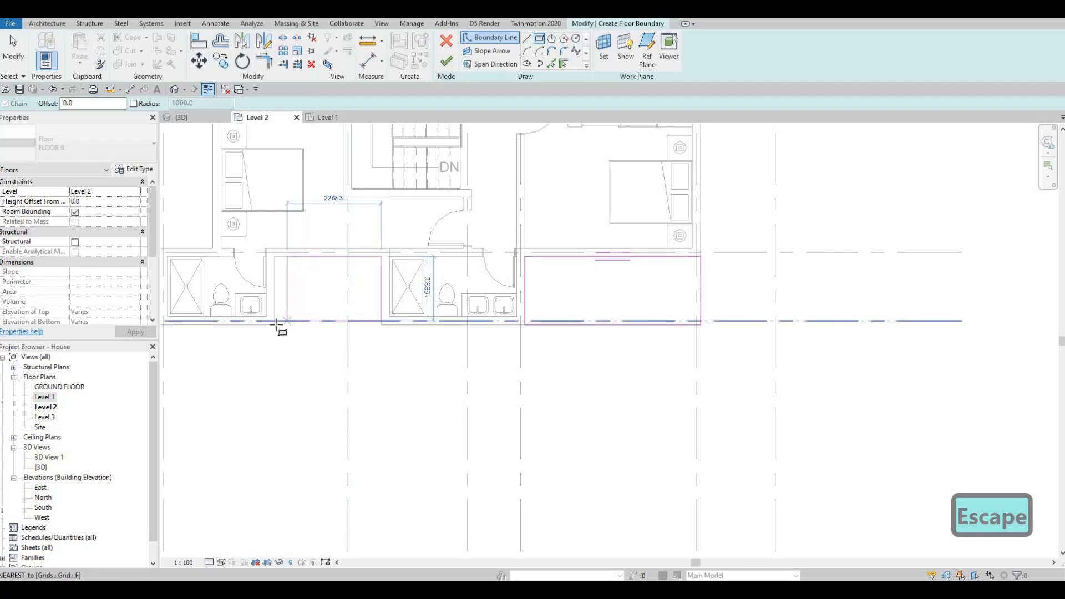
Sketch a second rectangular floor boundary filling the recess between the two lower bathrooms, out to grid F.
{"action": "left_click", "coordinate": [280, 326]}
{"action": "key", "text": "Escape"}
{"action": "scroll", "coordinate": [492, 394], "scroll_direction": "down", "scroll_amount": 4}
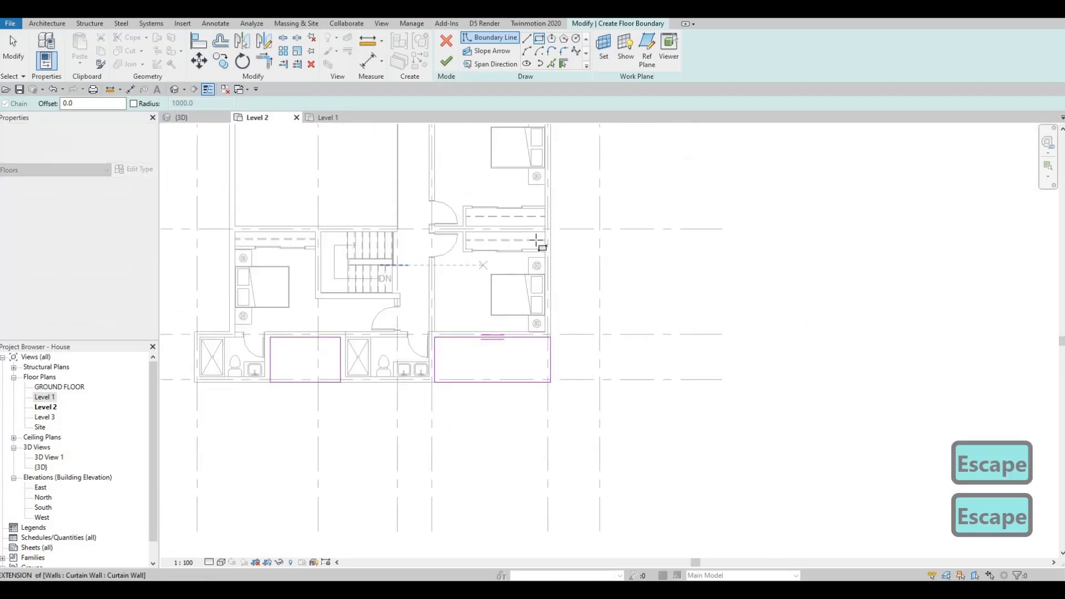
{"action": "key", "text": "Escape"}
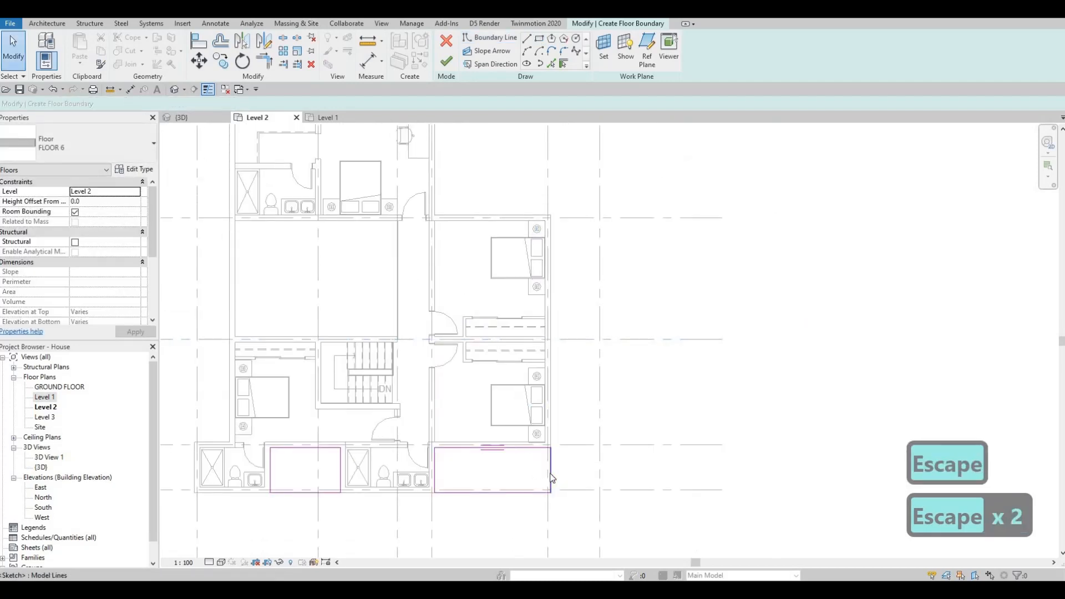
{"action": "key", "text": "Tab"}
{"action": "left_click", "coordinate": [553, 461]}
{"action": "key", "text": "c"}
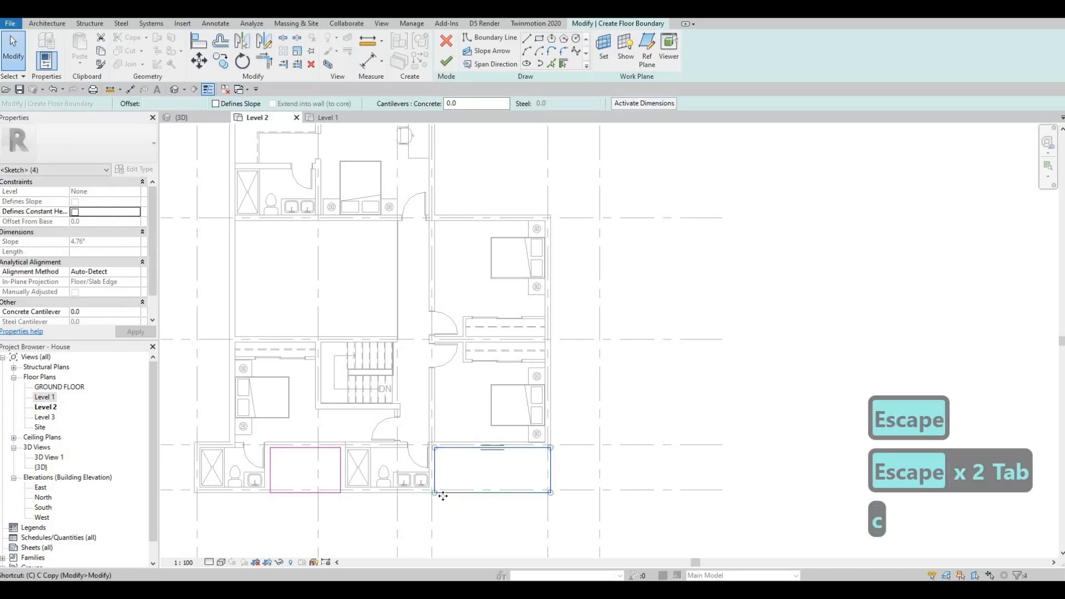
{"action": "key", "text": "p"}
{"action": "key", "text": "Escape"}
{"action": "key", "text": "Escape"}
Copy the rectangular boundary outside the lower bedroom to the exterior wall corner at grid C, above the upper-right bedroom.
{"action": "key", "text": "Tab"}
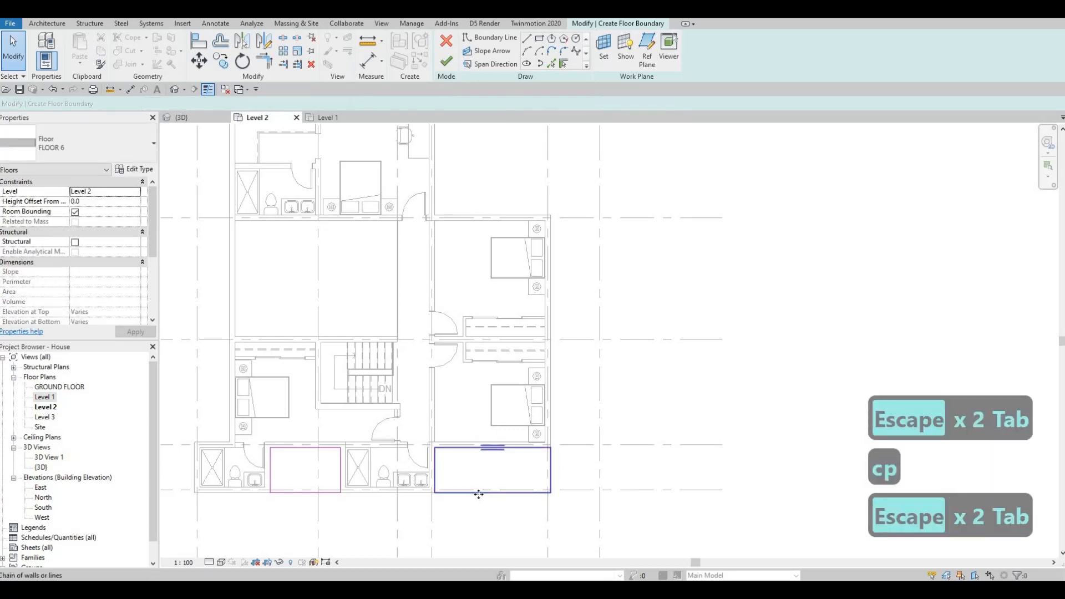
{"action": "left_click", "coordinate": [476, 494]}
{"action": "key", "text": "c"}
{"action": "key", "text": "o"}
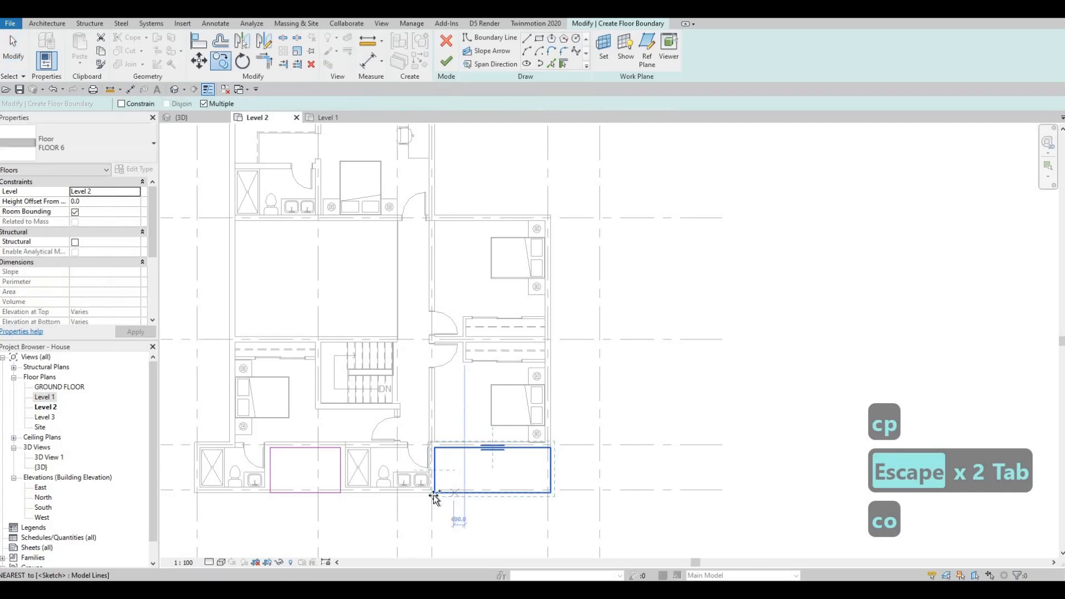
{"action": "left_click", "coordinate": [433, 214]}
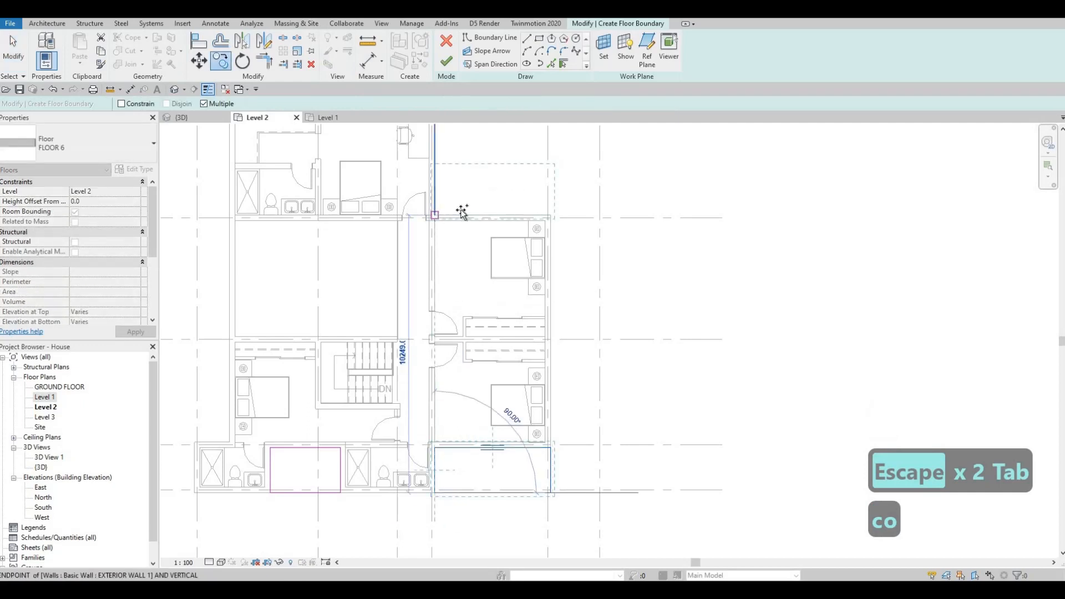
{"action": "key", "text": "Escape"}
{"action": "key", "text": "Escape"}
Sketch a rectangular floor boundary about 4210 by 1292 mm outside the grid B wall, from grid 2 to grid 4.
{"action": "scroll", "coordinate": [470, 257], "scroll_direction": "up", "scroll_amount": 2}
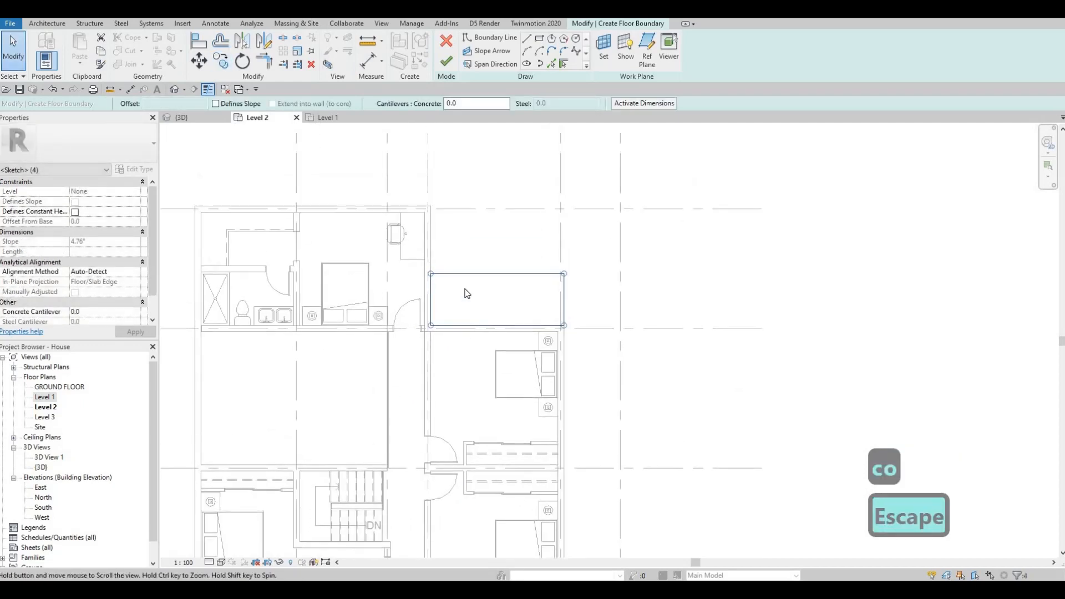
{"action": "scroll", "coordinate": [439, 276], "scroll_direction": "down", "scroll_amount": 1}
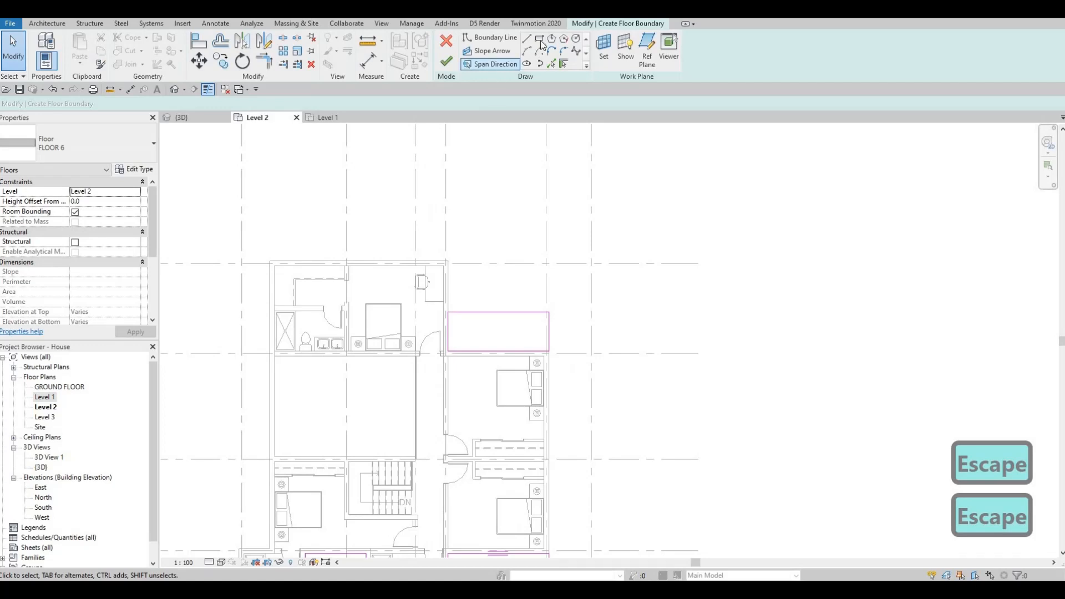
{"action": "scroll", "coordinate": [380, 247], "scroll_direction": "up", "scroll_amount": 3}
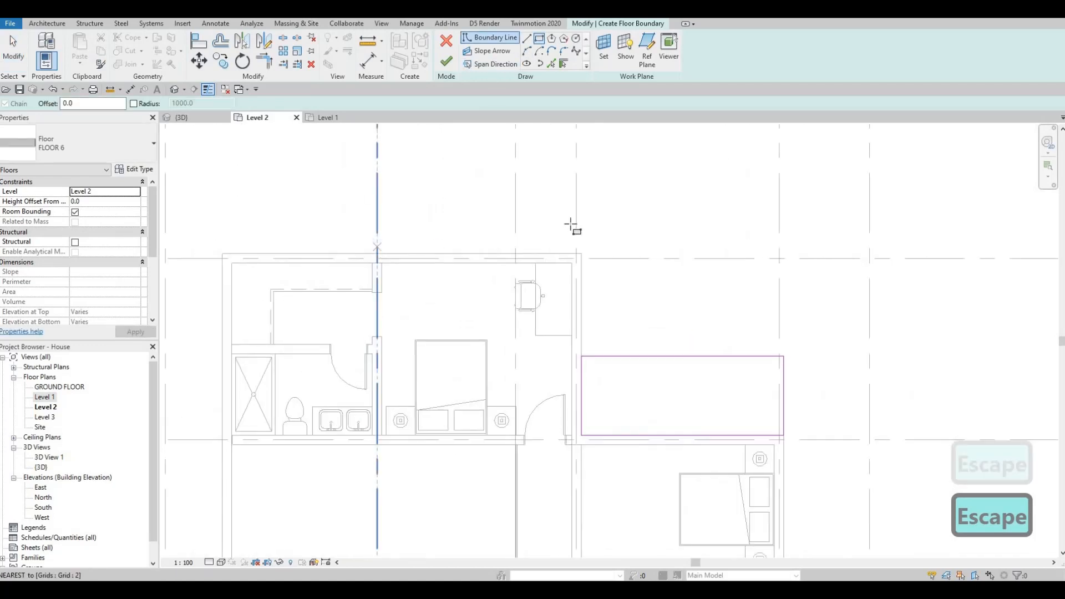
{"action": "left_click", "coordinate": [576, 192]}
{"action": "key", "text": "Escape"}
{"action": "key", "text": "Escape"}
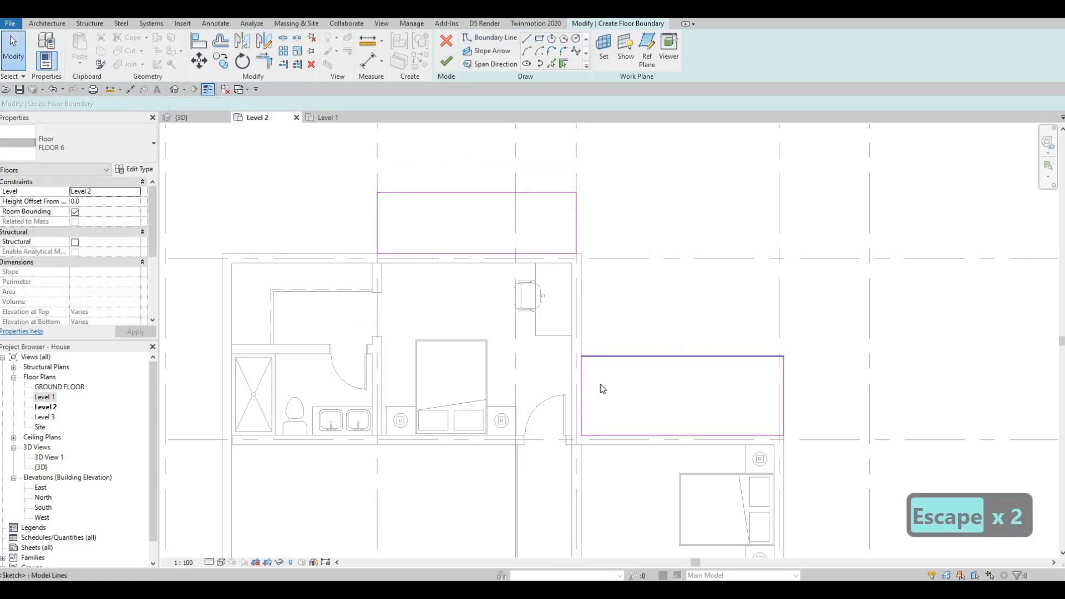
Set the depth of the copied floor boundary above grid C to 1200 mm.
{"action": "left_click", "coordinate": [604, 357]}
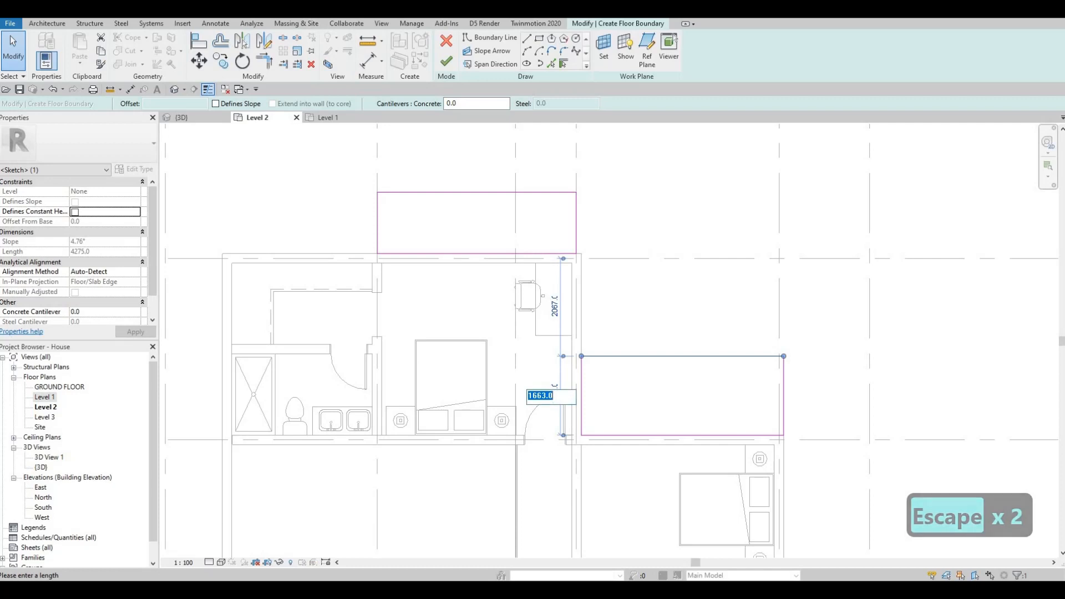
{"action": "type", "text": "1200"}
{"action": "key", "text": "Return"}
{"action": "key", "text": "Escape"}
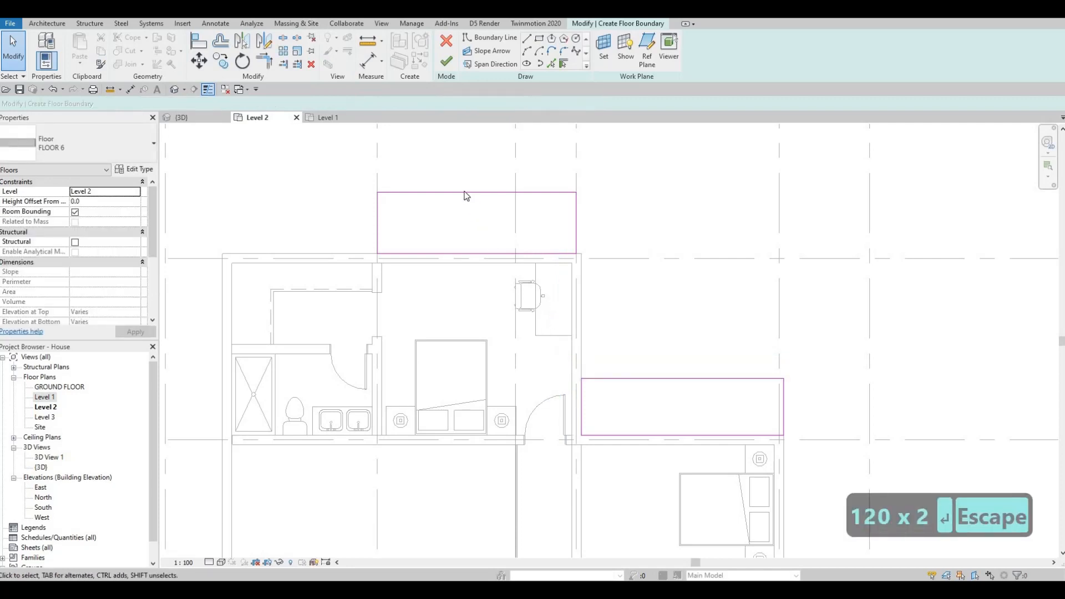
Set the boundary beyond grid B to 1200 mm deep and finish the floor without attaching walls to its bottom.
{"action": "left_click", "coordinate": [566, 193]}
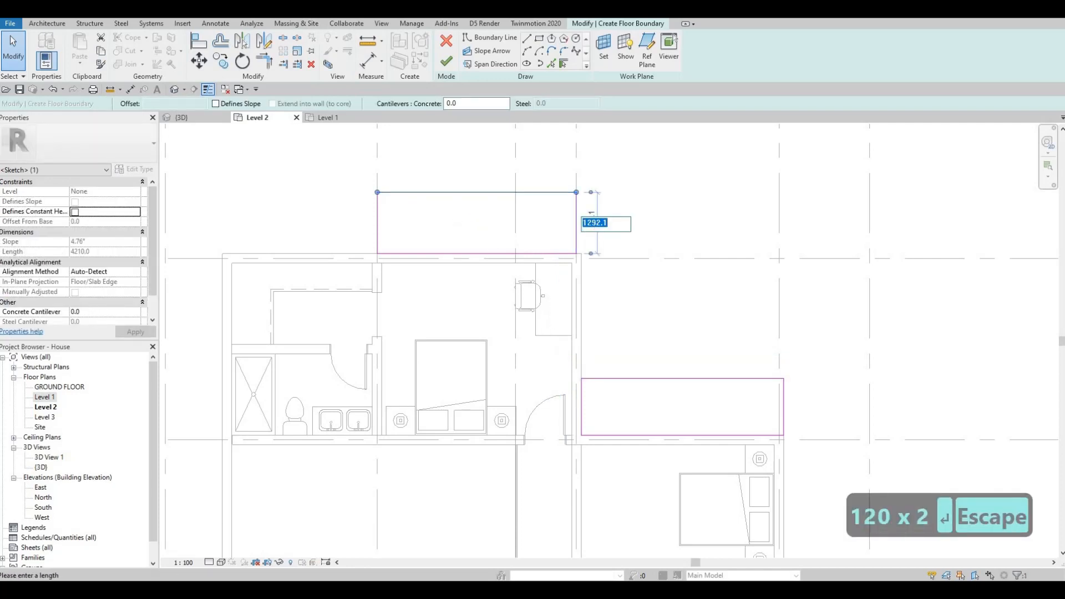
{"action": "type", "text": "1200"}
{"action": "key", "text": "Return"}
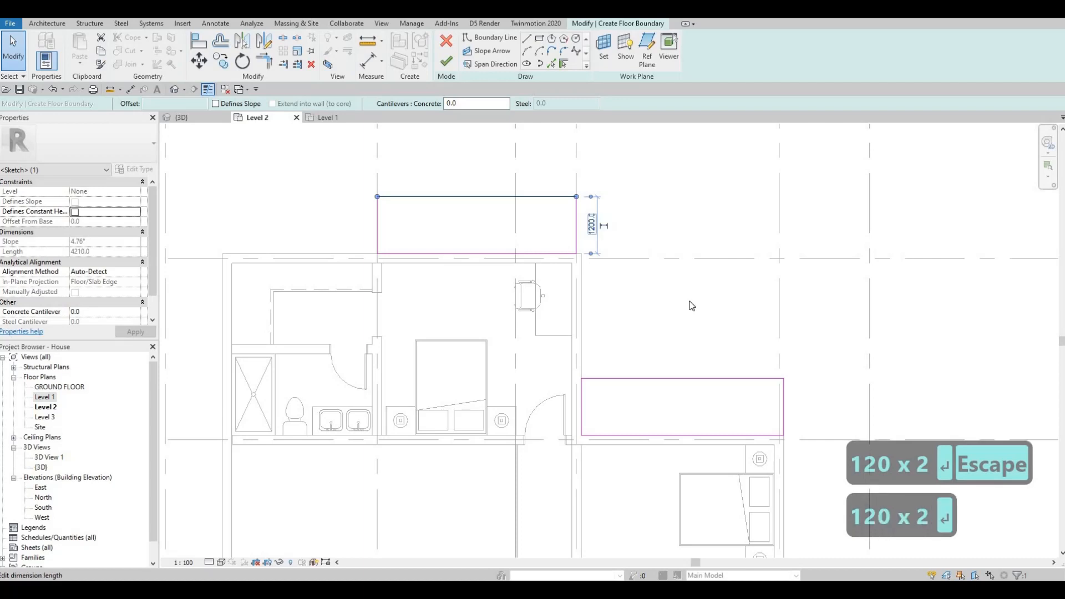
{"action": "key", "text": "Escape"}
{"action": "key", "text": "Escape"}
{"action": "scroll", "coordinate": [513, 241], "scroll_direction": "down", "scroll_amount": 5}
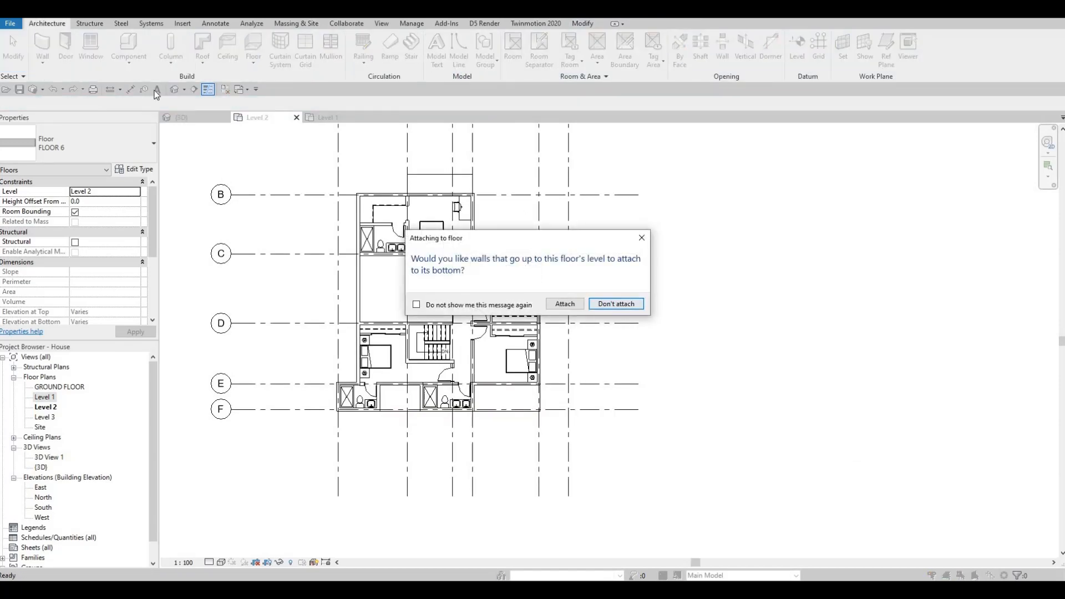
{"action": "key", "text": "Return"}
Inspect the new floor slabs around the house in the {3D} view and check the Level 1 plan.
{"action": "left_click", "coordinate": [174, 89]}
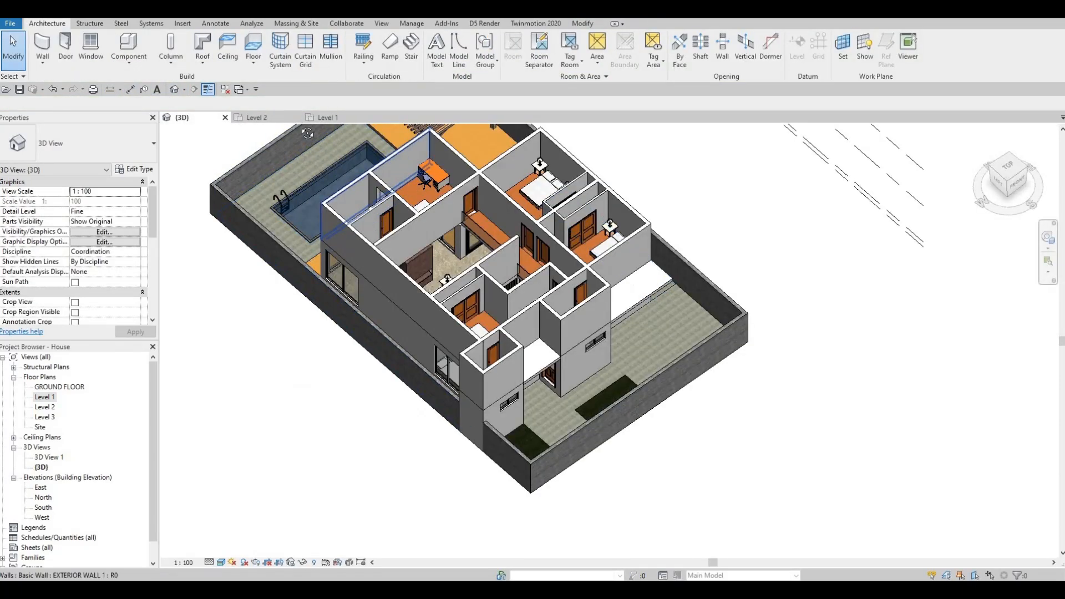
{"action": "middle_click_drag", "start_coordinate": [308, 133], "coordinate": [388, 228], "text": "shift"}
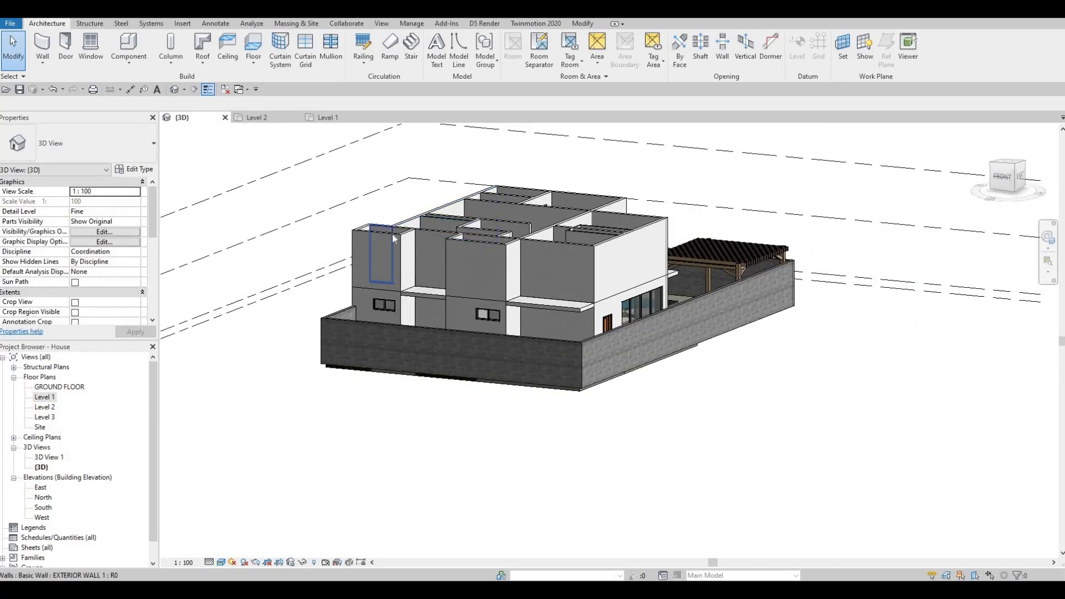
{"action": "middle_click_drag", "start_coordinate": [525, 320], "coordinate": [333, 321], "text": "shift"}
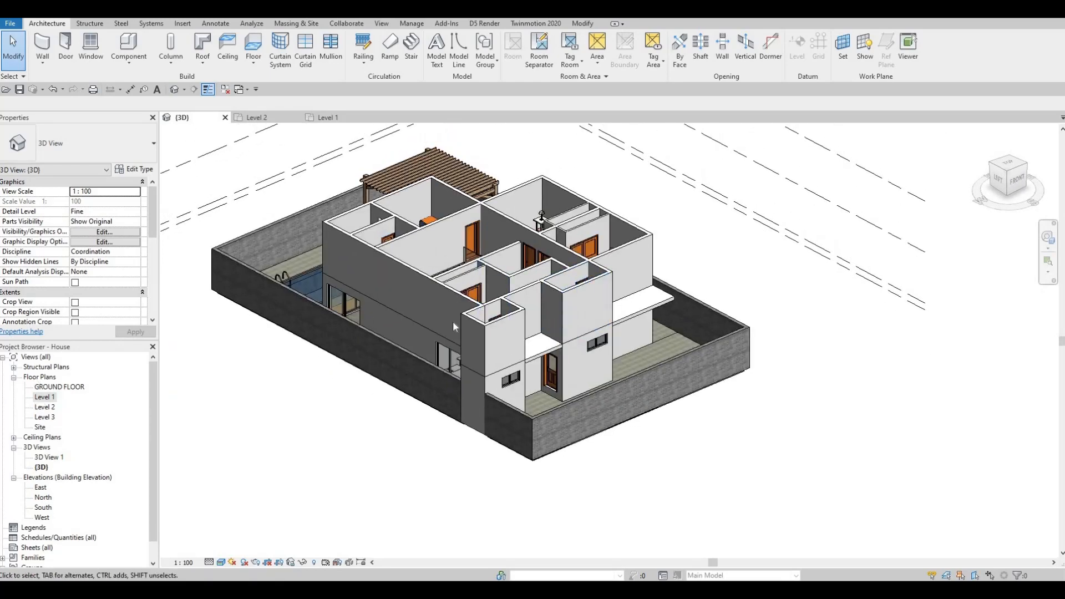
{"action": "scroll", "coordinate": [419, 308], "scroll_direction": "down", "scroll_amount": 3}
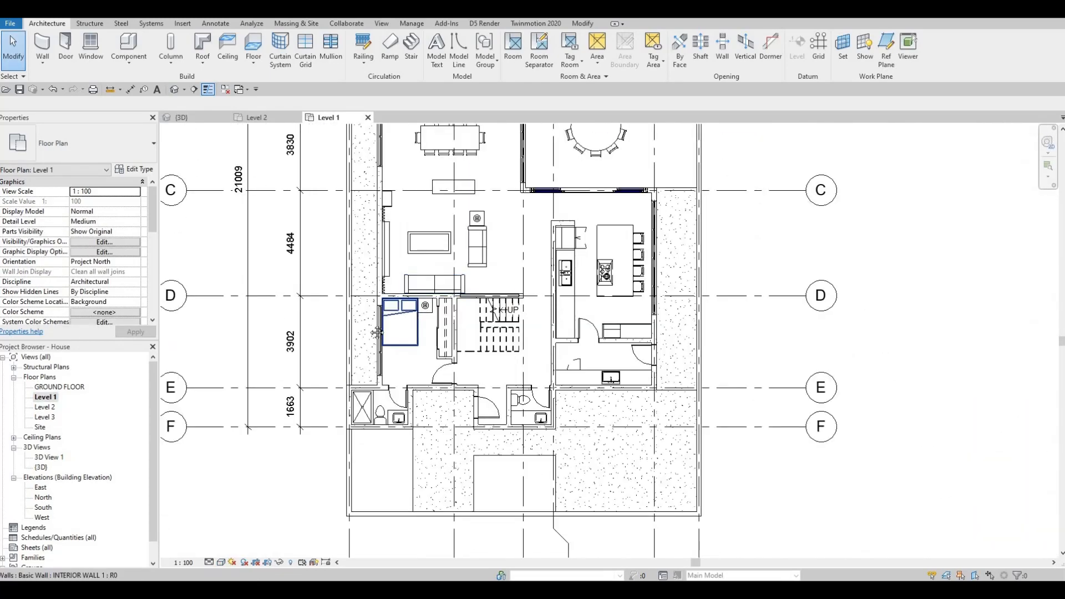
{"action": "scroll", "coordinate": [376, 332], "scroll_direction": "down", "scroll_amount": 4}
{"action": "key", "text": "Escape"}
Return to the Level 2 plan, start a new wall and bring up the available wall types.
{"action": "left_click", "coordinate": [271, 117]}
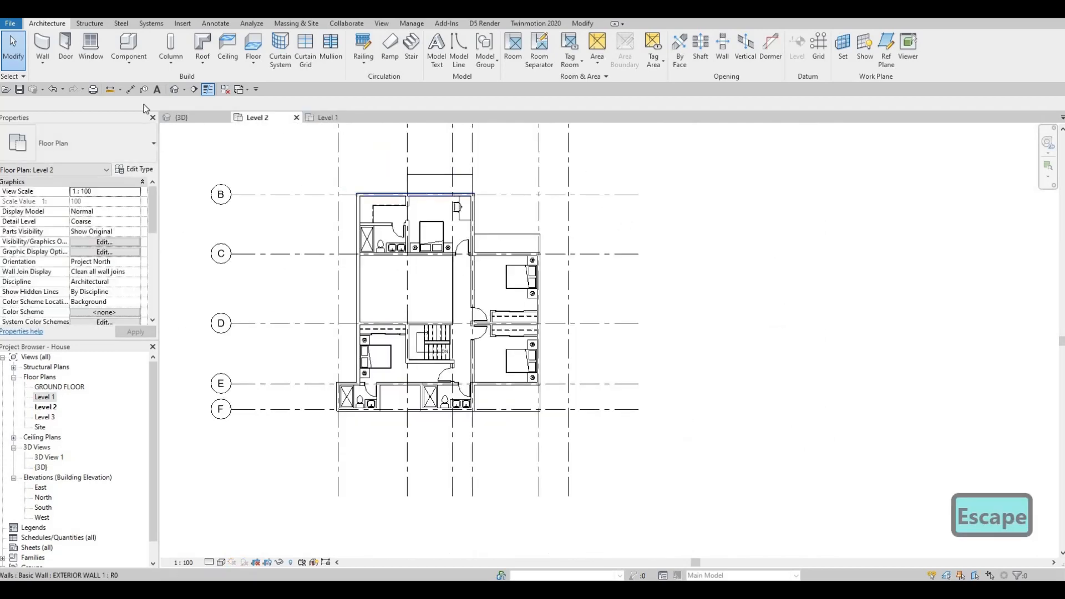
{"action": "middle_click_drag", "start_coordinate": [400, 230], "coordinate": [388, 261]}
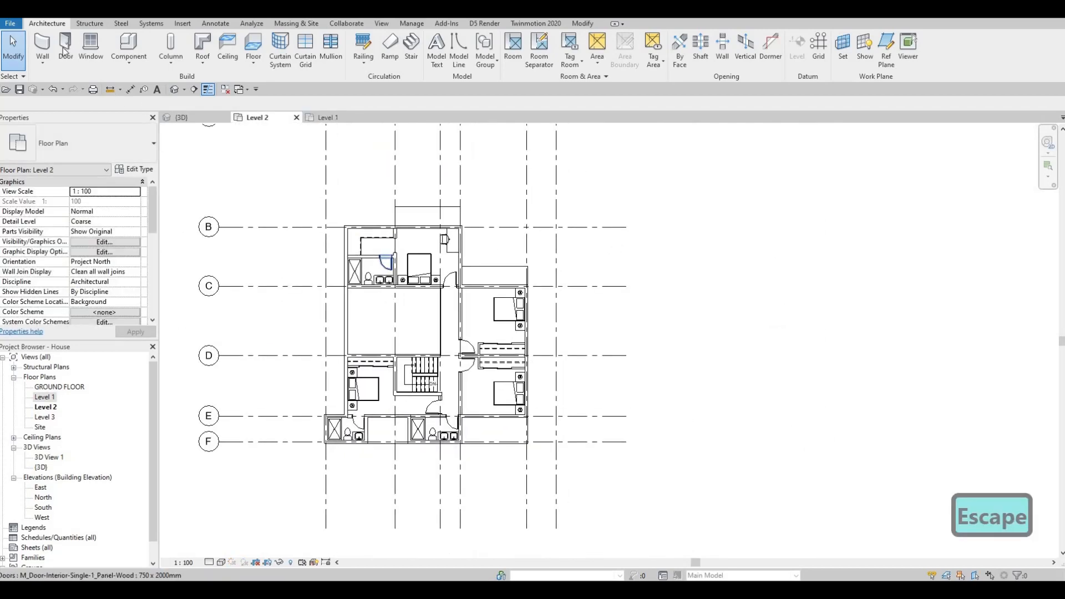
{"action": "key", "text": "w"}
{"action": "key", "text": "a"}
{"action": "left_click", "coordinate": [81, 146]}
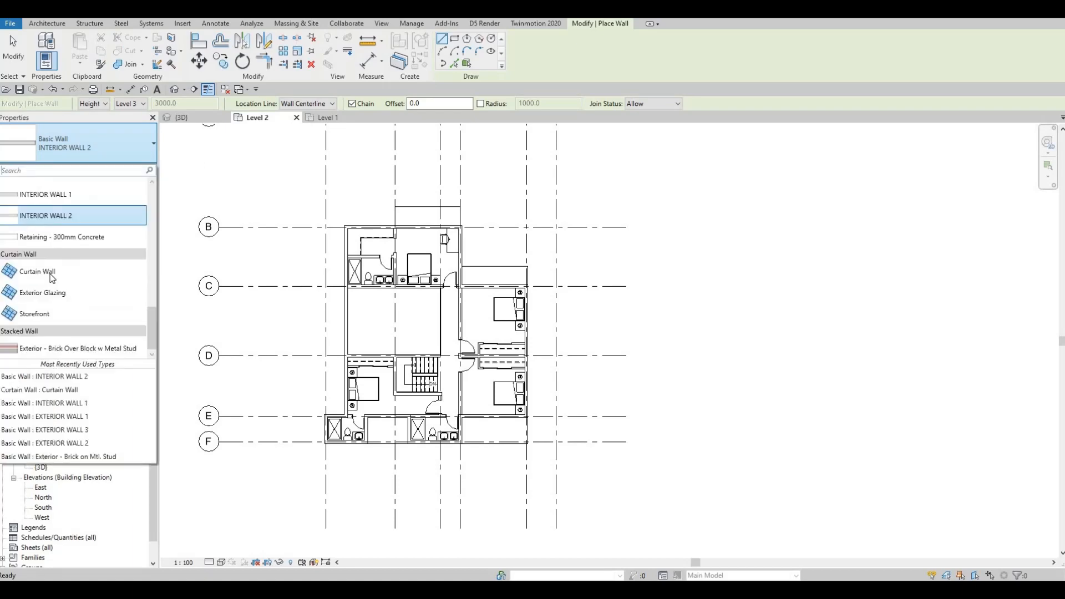
Draw a Curtain Wall about 2900 mm long within the exterior wall on grid B, above the bedroom with the desk.
{"action": "left_click", "coordinate": [50, 273]}
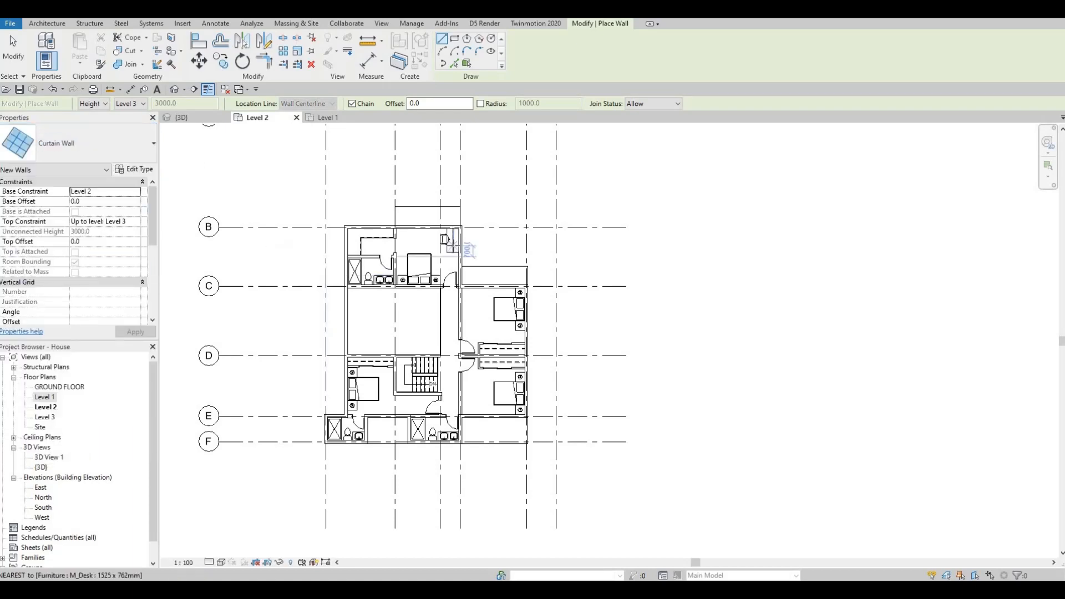
{"action": "scroll", "coordinate": [412, 223], "scroll_direction": "up", "scroll_amount": 5}
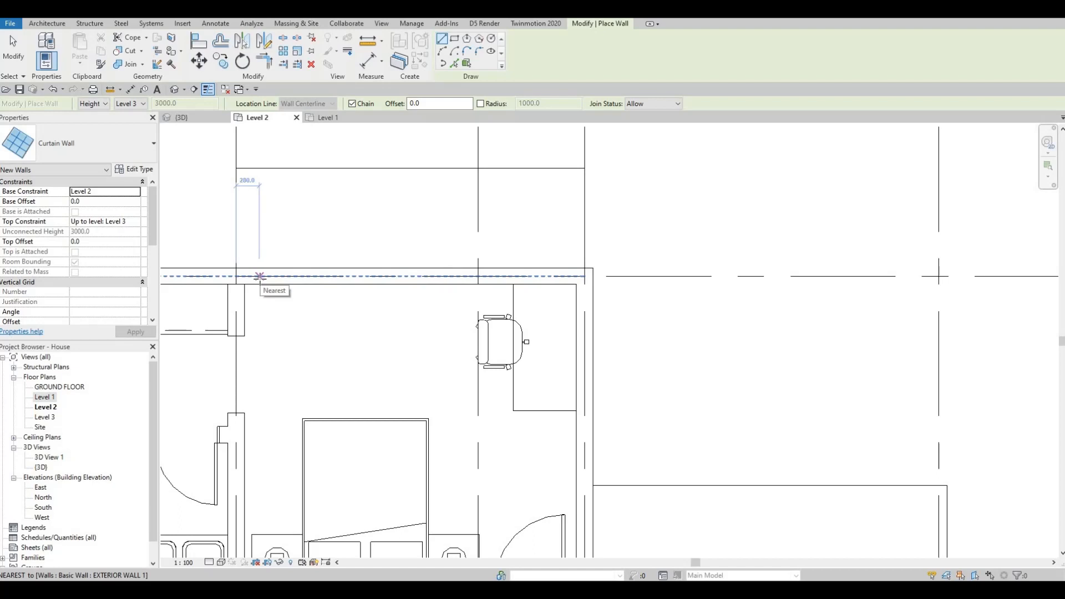
{"action": "left_click", "coordinate": [259, 276]}
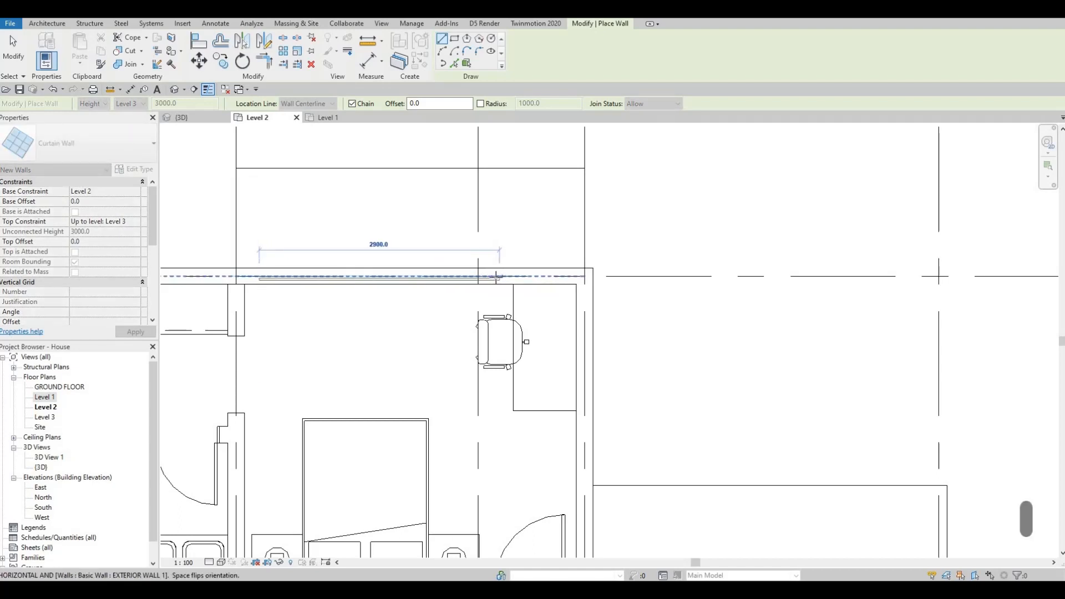
{"action": "left_click", "coordinate": [435, 264]}
{"action": "key", "text": "Escape"}
Draw a curtain wall about 3200 mm long within the exterior wall on grid C, above the upper-right bedroom.
{"action": "scroll", "coordinate": [540, 441], "scroll_direction": "down", "scroll_amount": 3}
{"action": "middle_click_drag", "start_coordinate": [541, 440], "coordinate": [337, 307]}
{"action": "scroll", "coordinate": [390, 355], "scroll_direction": "up", "scroll_amount": 1}
{"action": "left_click", "coordinate": [337, 309]}
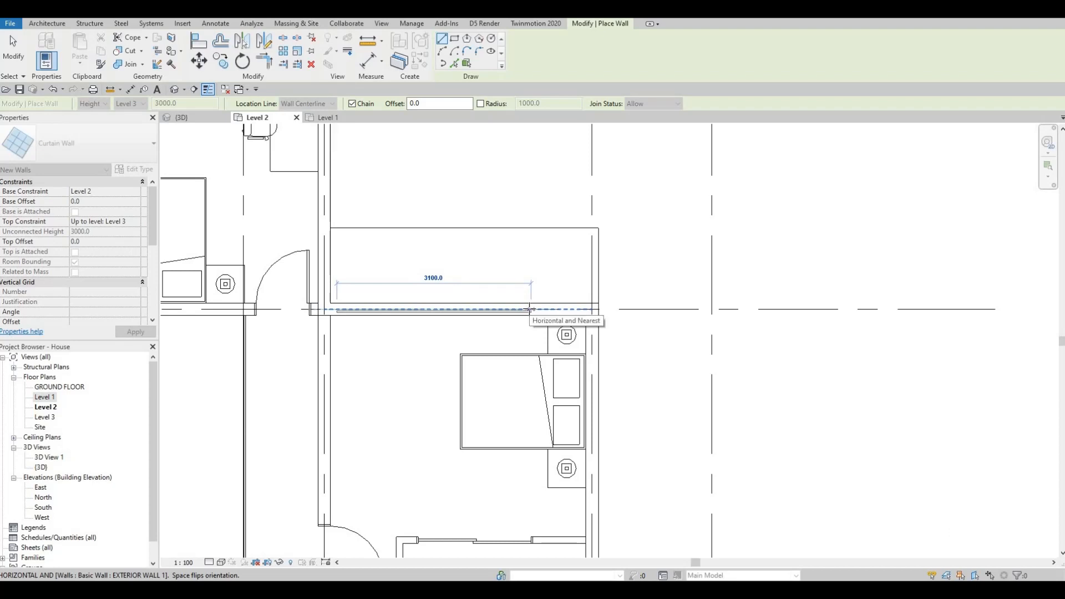
{"action": "left_click", "coordinate": [527, 324]}
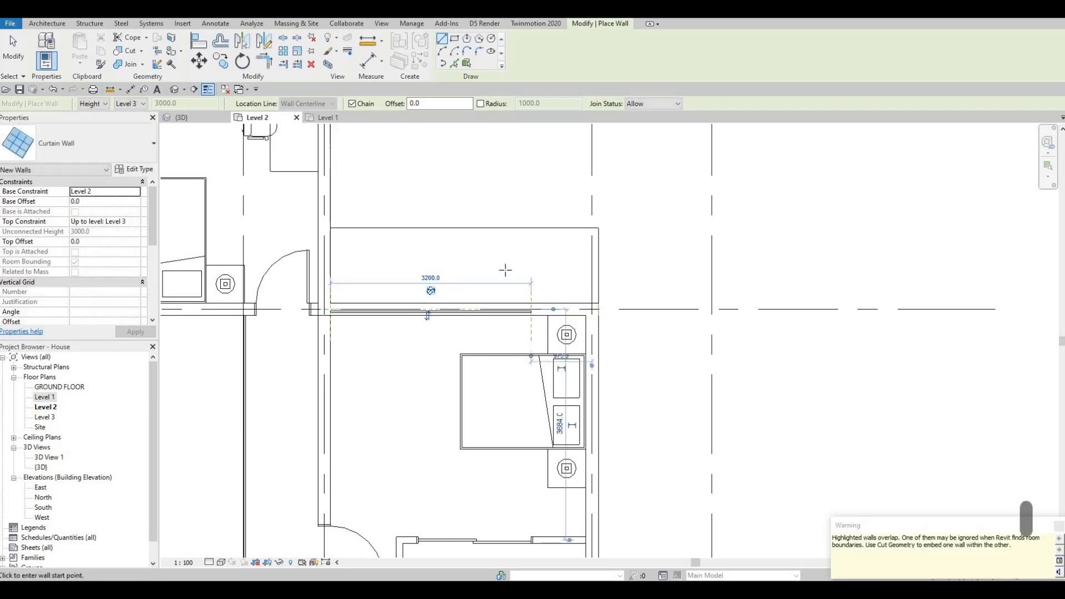
{"action": "key", "text": "Escape"}
{"action": "key", "text": "Escape"}
{"action": "middle_click_drag", "start_coordinate": [572, 481], "coordinate": [577, 408]}
{"action": "key", "text": "Escape"}
Nudge the upper-right bedroom's bed and both nightstands nine increments down, away from the curtain wall.
{"action": "left_click_drag", "start_coordinate": [431, 196], "coordinate": [608, 435]}
{"action": "key", "text": "Down"}
{"action": "key", "text": "Down"}
{"action": "key", "text": "Down"}
{"action": "key", "text": "Down"}
{"action": "key", "text": "Down"}
{"action": "key", "text": "Down"}
{"action": "key", "text": "Down"}
{"action": "key", "text": "Down"}
{"action": "key", "text": "Down"}
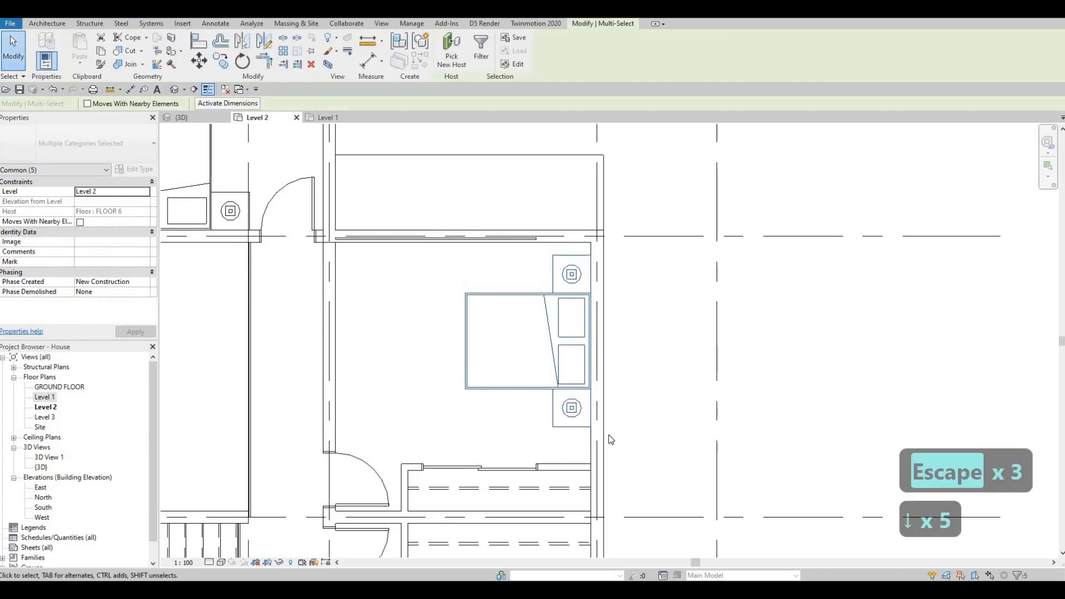
{"action": "key", "text": "Escape"}
{"action": "key", "text": "Escape"}
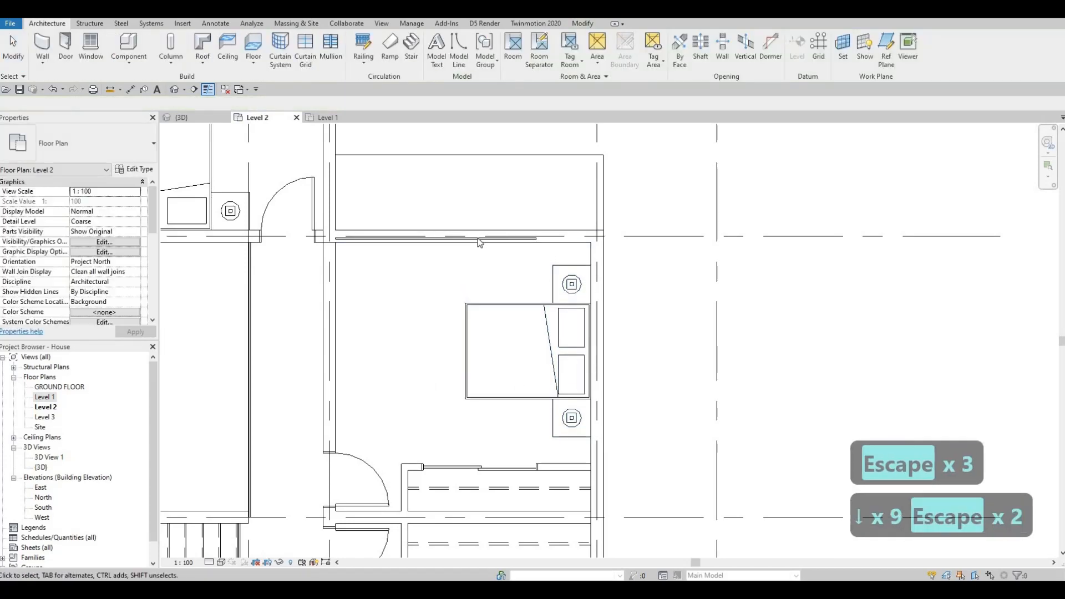
Create a similar curtain wall about 3300 mm long in the exterior wall on grid E, below the lower-right bedroom.
{"action": "left_click", "coordinate": [472, 250]}
{"action": "key", "text": "c"}
{"action": "key", "text": "s"}
{"action": "scroll", "coordinate": [475, 328], "scroll_direction": "down", "scroll_amount": 3}
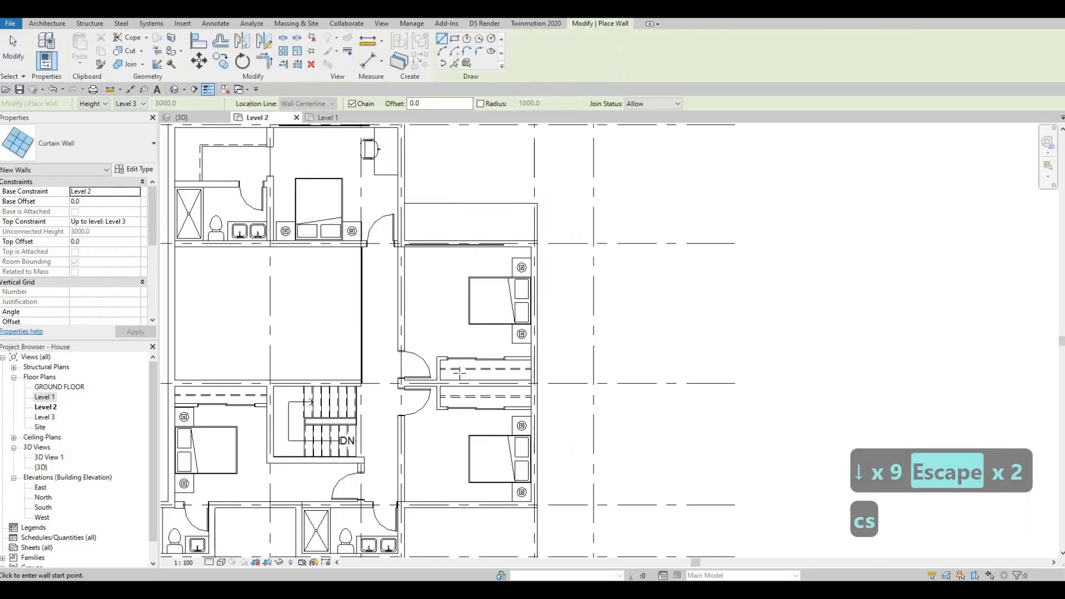
{"action": "scroll", "coordinate": [456, 311], "scroll_direction": "up", "scroll_amount": 2}
{"action": "scroll", "coordinate": [477, 298], "scroll_direction": "down", "scroll_amount": 1}
{"action": "scroll", "coordinate": [477, 299], "scroll_direction": "up", "scroll_amount": 3}
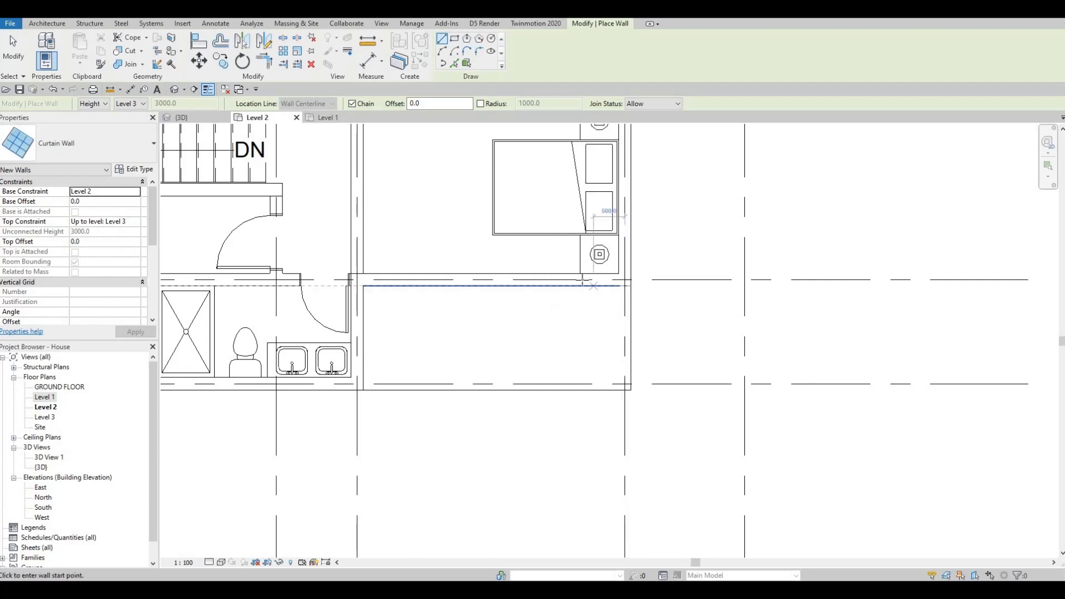
{"action": "left_click", "coordinate": [582, 279]}
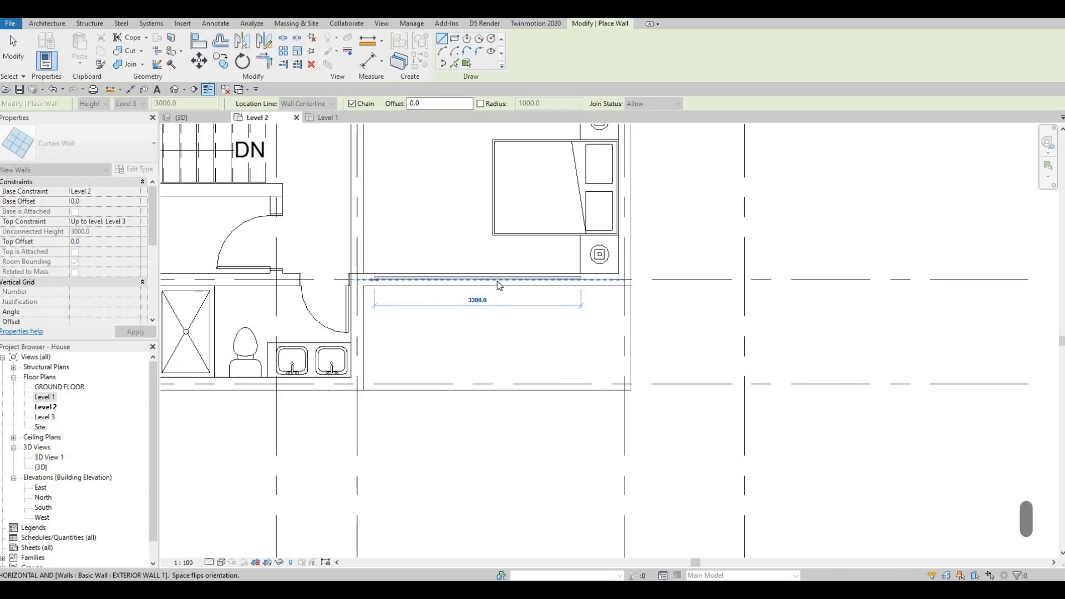
{"action": "key", "text": "Escape"}
{"action": "key", "text": "Escape"}
{"action": "key", "text": "Escape"}
Create a similar curtain wall about 2400 mm long in the grid E wall between the two lower bathrooms.
{"action": "scroll", "coordinate": [493, 290], "scroll_direction": "down", "scroll_amount": 2}
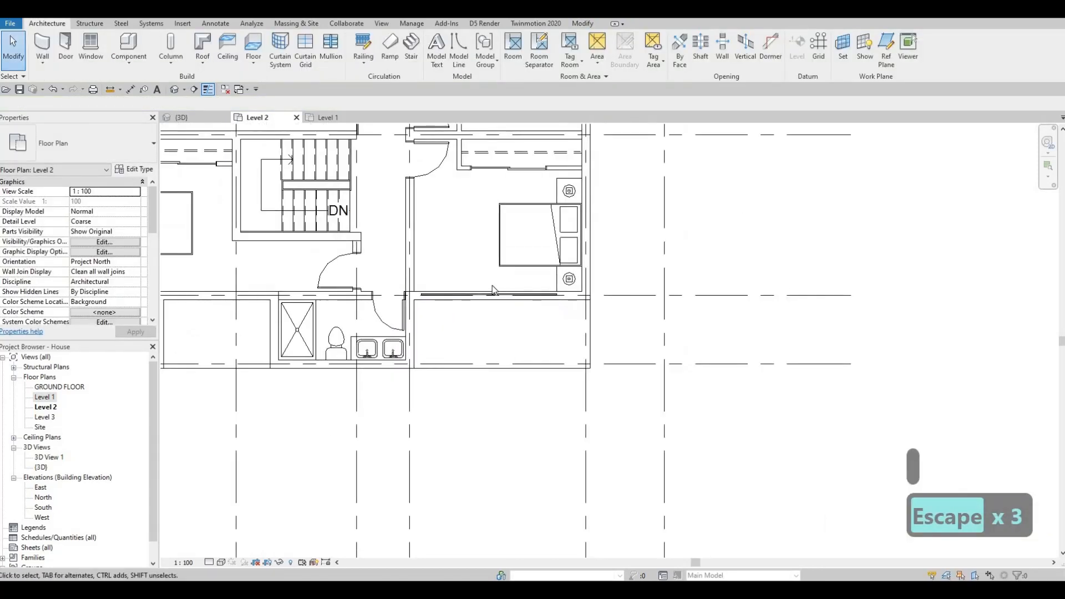
{"action": "middle_click_drag", "start_coordinate": [494, 289], "coordinate": [614, 274]}
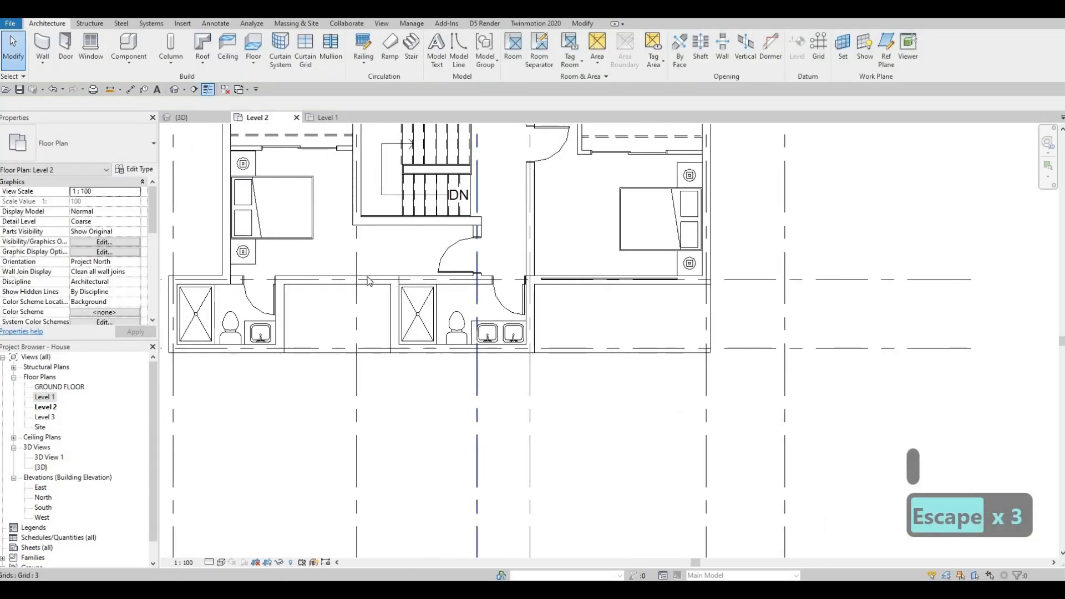
{"action": "left_click", "coordinate": [617, 288]}
{"action": "key", "text": "c"}
{"action": "key", "text": "s"}
{"action": "scroll", "coordinate": [293, 280], "scroll_direction": "up", "scroll_amount": 4}
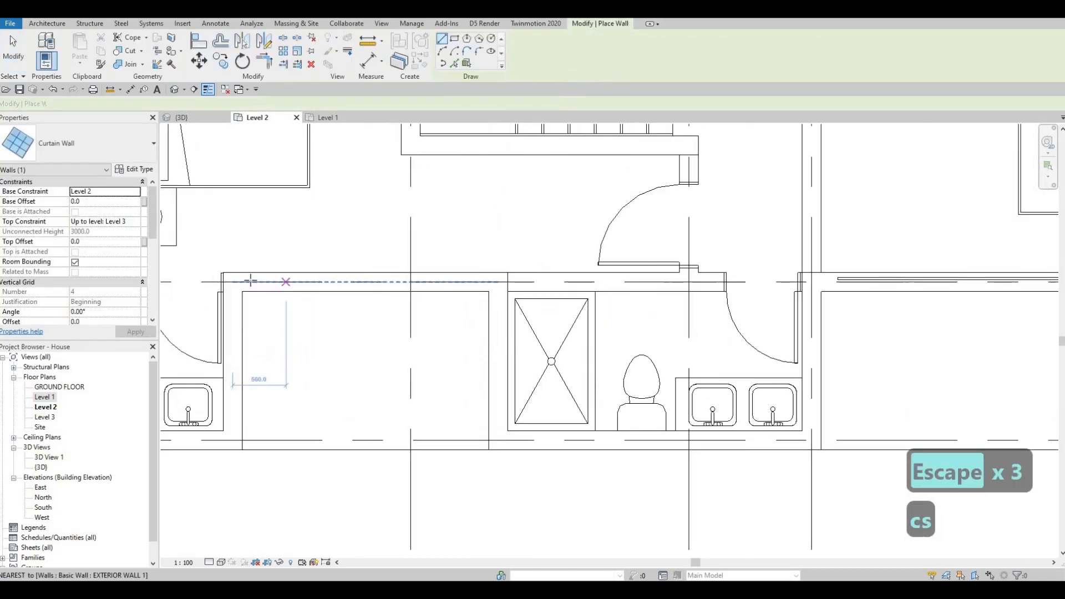
{"action": "left_click", "coordinate": [250, 281]}
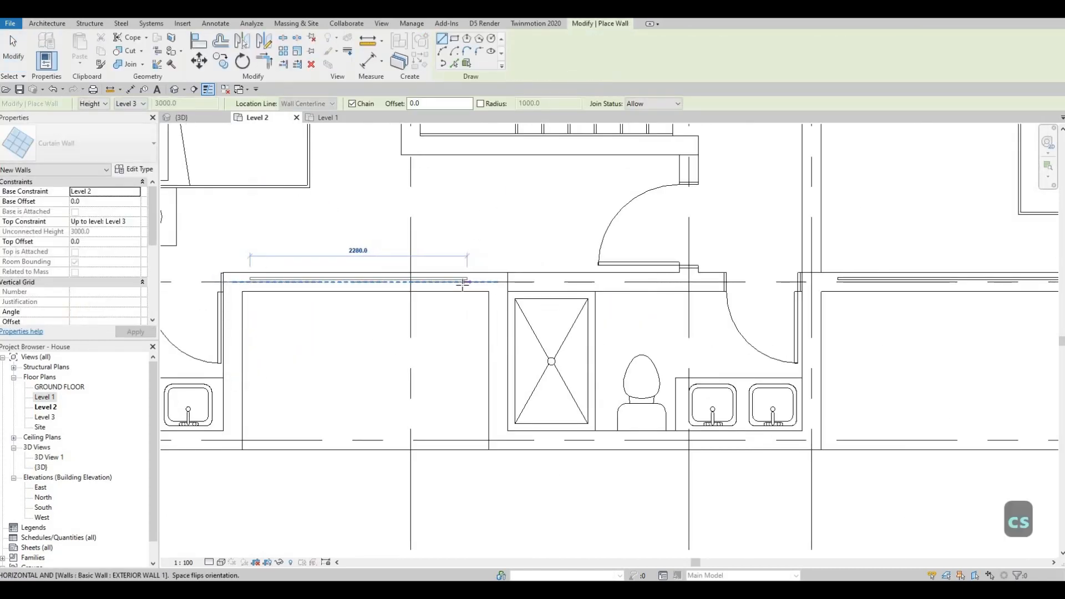
{"action": "left_click", "coordinate": [463, 282]}
{"action": "key", "text": "Escape"}
{"action": "key", "text": "Escape"}
{"action": "scroll", "coordinate": [460, 286], "scroll_direction": "up", "scroll_amount": 1}
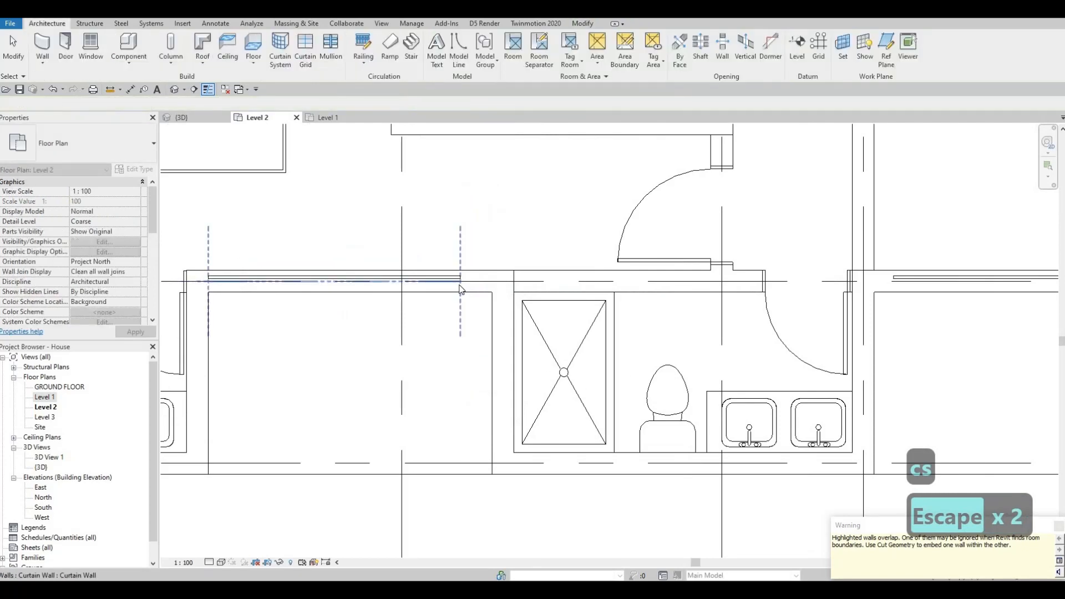
Shorten the curtain wall between the lower bathrooms from its left end to 2240 mm.
{"action": "left_click", "coordinate": [460, 283]}
{"action": "scroll", "coordinate": [332, 304], "scroll_direction": "down", "scroll_amount": 1}
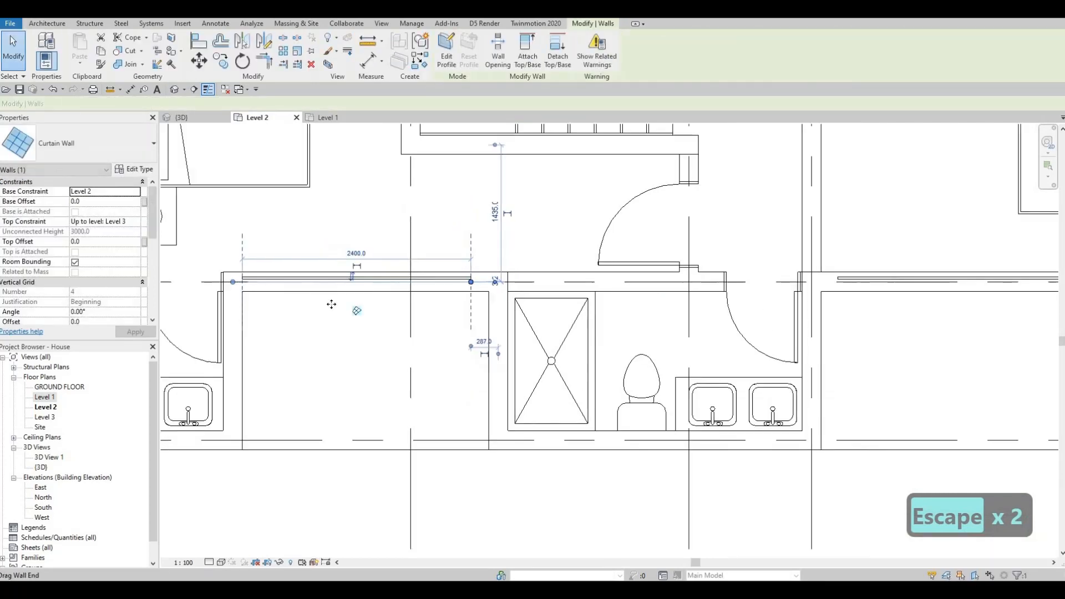
{"action": "scroll", "coordinate": [331, 304], "scroll_direction": "down", "scroll_amount": 2}
{"action": "middle_click_drag", "start_coordinate": [331, 304], "coordinate": [654, 310]}
{"action": "scroll", "coordinate": [654, 311], "scroll_direction": "up", "scroll_amount": 3}
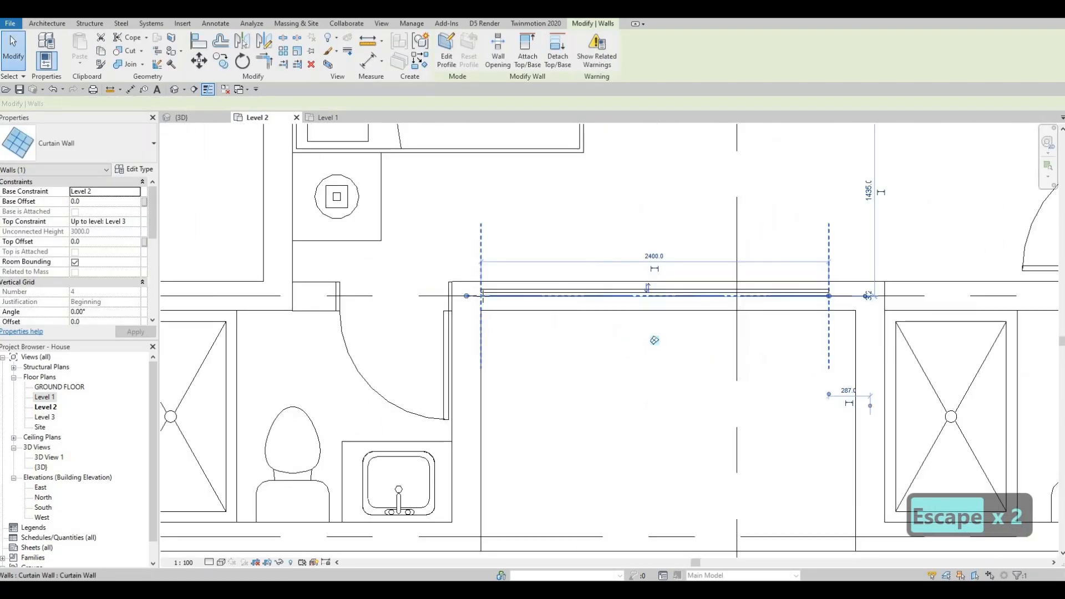
{"action": "left_click_drag", "start_coordinate": [511, 296], "coordinate": [505, 296]}
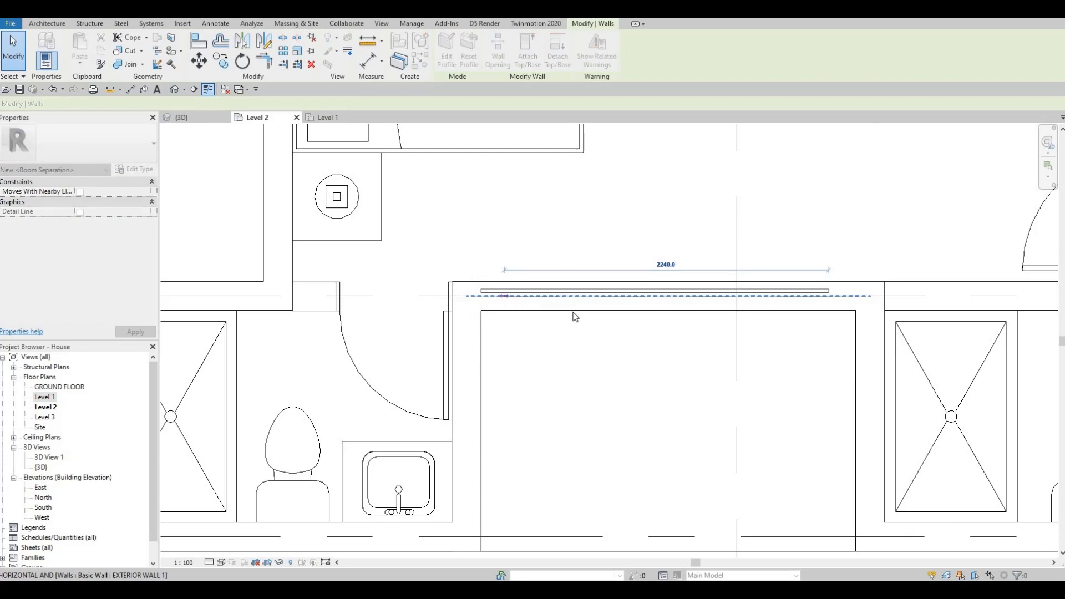
Extend the lower-right bedroom curtain wall's right end to 300 mm from the grid line at the exterior side wall.
{"action": "middle_click_drag", "start_coordinate": [588, 331], "coordinate": [494, 333]}
{"action": "scroll", "coordinate": [494, 333], "scroll_direction": "down", "scroll_amount": 3}
{"action": "middle_click_drag", "start_coordinate": [739, 317], "coordinate": [512, 309]}
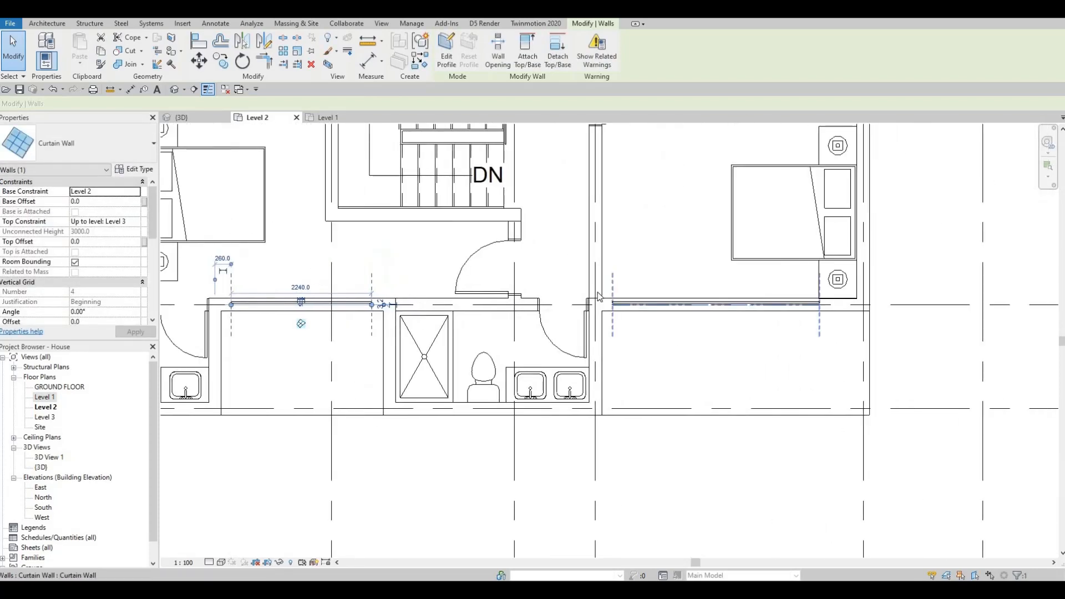
{"action": "middle_click_drag", "start_coordinate": [788, 307], "coordinate": [578, 307]}
{"action": "scroll", "coordinate": [604, 302], "scroll_direction": "up", "scroll_amount": 1}
{"action": "key", "text": "Escape"}
{"action": "left_click", "coordinate": [588, 303]}
{"action": "left_click_drag", "start_coordinate": [609, 305], "coordinate": [638, 305]}
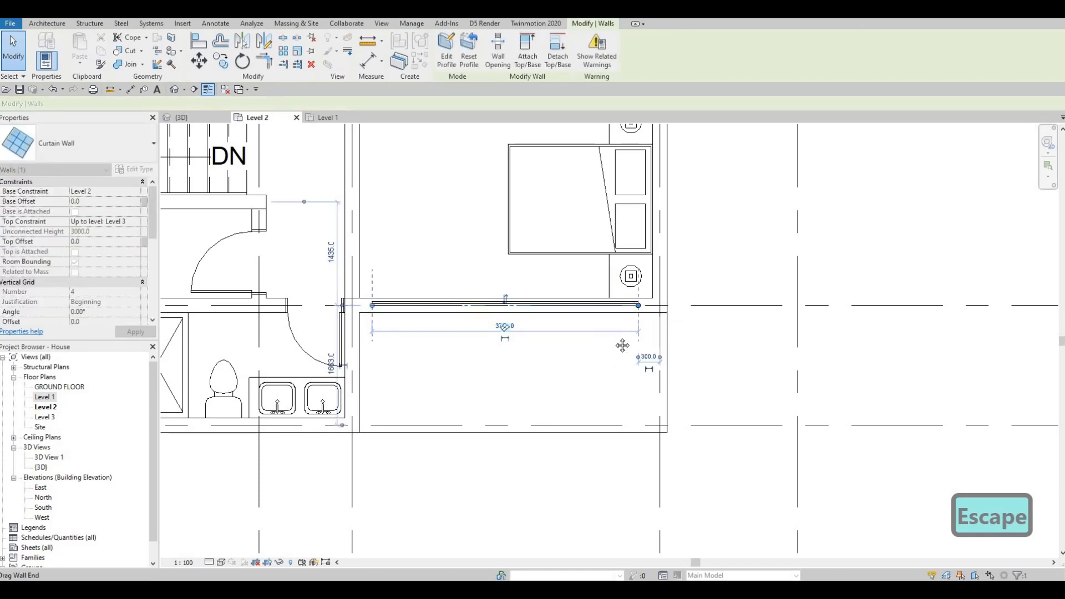
Nudge the lower-right bedroom's bed and both nightstands three increments up, away from the curtain wall.
{"action": "scroll", "coordinate": [610, 315], "scroll_direction": "down", "scroll_amount": 2}
{"action": "middle_click_drag", "start_coordinate": [508, 231], "coordinate": [502, 240]}
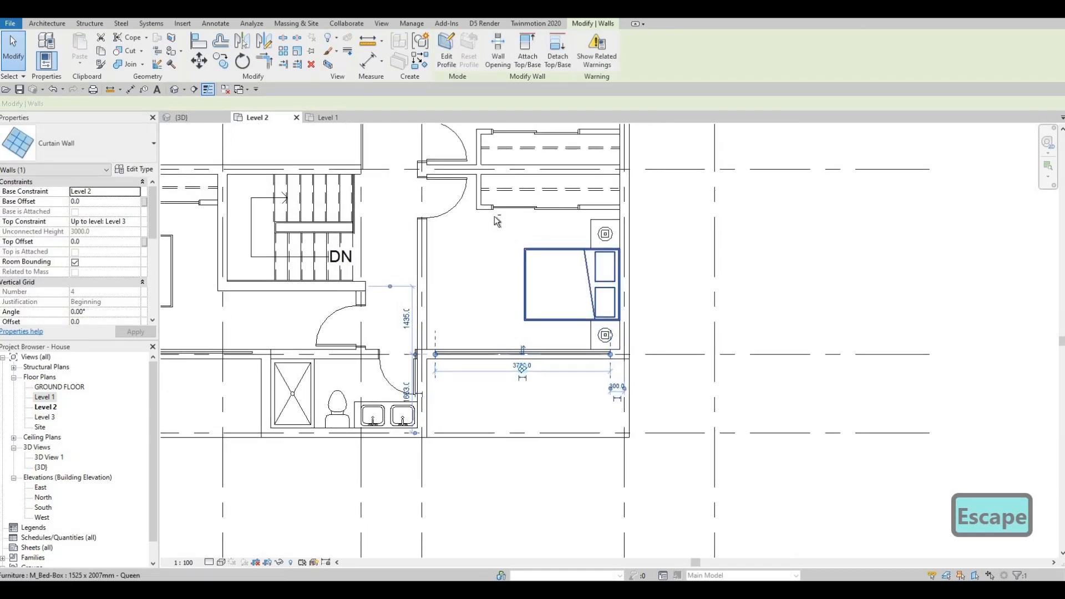
{"action": "key", "text": "Escape"}
{"action": "left_click_drag", "start_coordinate": [493, 216], "coordinate": [670, 366]}
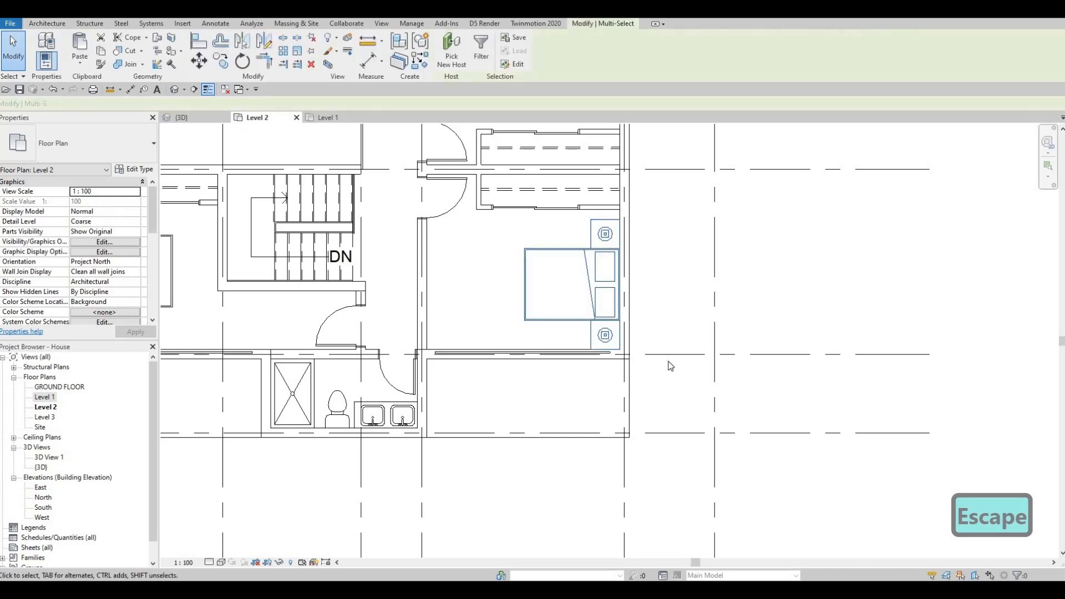
{"action": "key", "text": "Up"}
{"action": "key", "text": "Up"}
{"action": "key", "text": "Up"}
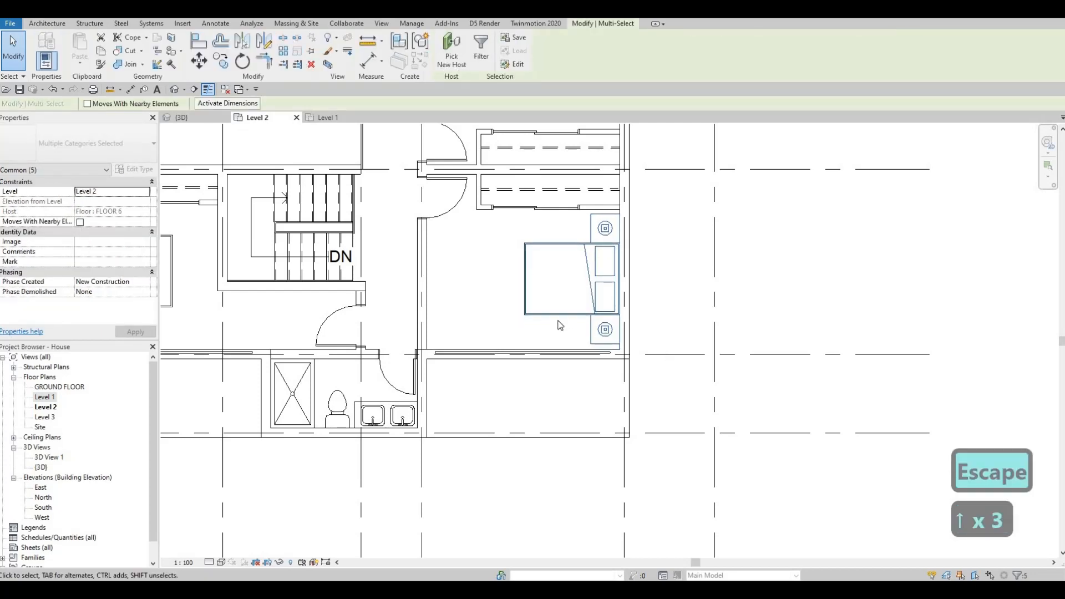
{"action": "key", "text": "Escape"}
Adjust the upper-right bedroom curtain wall's ends to about 420 mm from the left grid line and 315 mm from the right one.
{"action": "middle_click_drag", "start_coordinate": [548, 166], "coordinate": [507, 322]}
{"action": "scroll", "coordinate": [519, 248], "scroll_direction": "down", "scroll_amount": 3}
{"action": "middle_click_drag", "start_coordinate": [510, 204], "coordinate": [519, 229]}
{"action": "scroll", "coordinate": [519, 229], "scroll_direction": "up", "scroll_amount": 2}
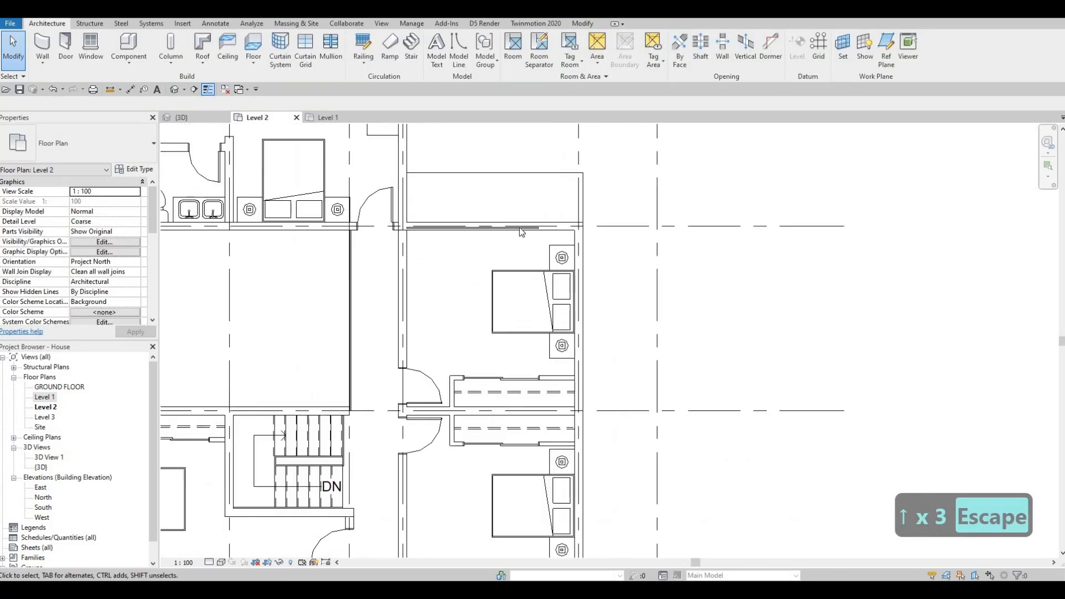
{"action": "left_click", "coordinate": [542, 235]}
{"action": "scroll", "coordinate": [543, 233], "scroll_direction": "up", "scroll_amount": 4}
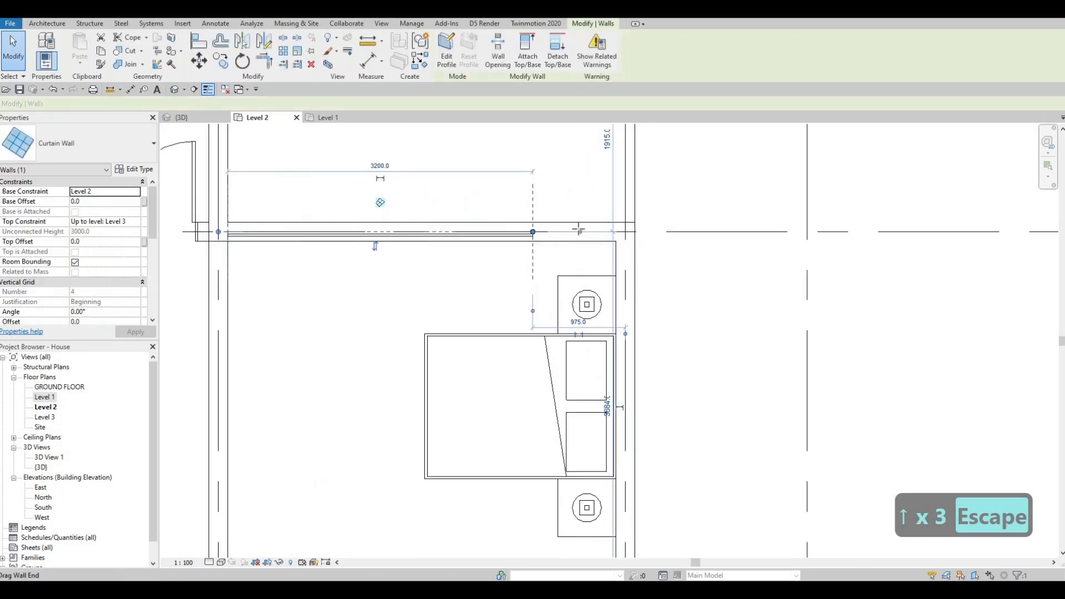
{"action": "left_click", "coordinate": [605, 230]}
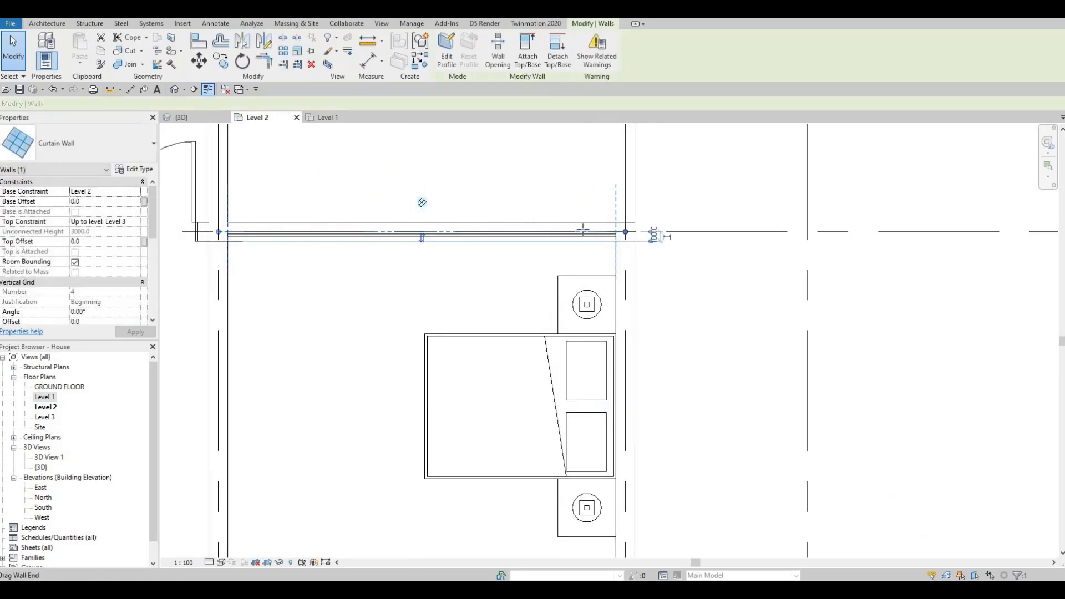
{"action": "left_click_drag", "start_coordinate": [583, 229], "coordinate": [594, 231]}
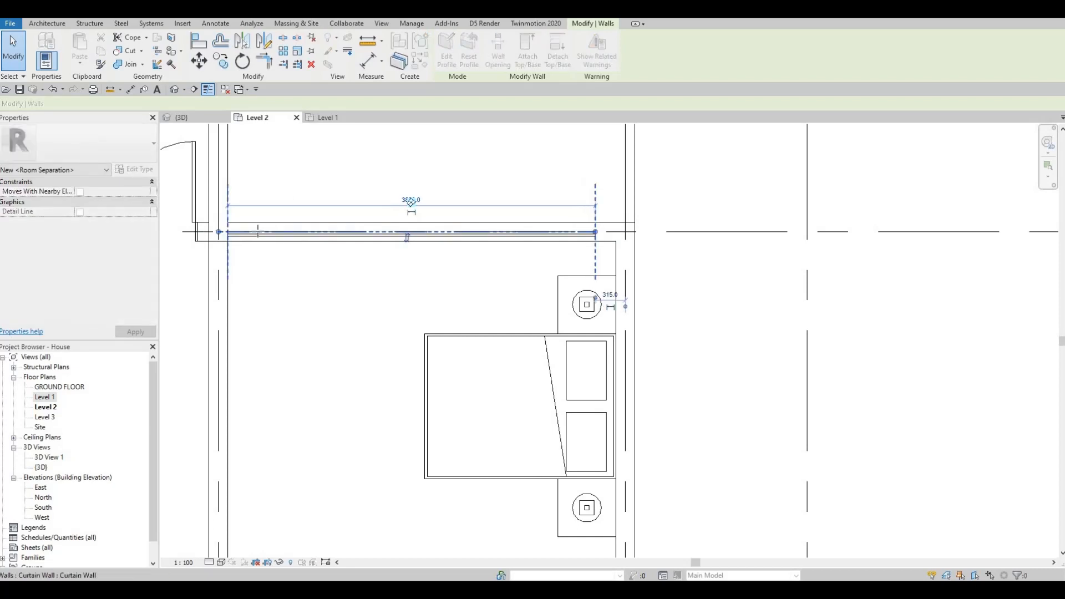
{"action": "scroll", "coordinate": [559, 346], "scroll_direction": "down", "scroll_amount": 2}
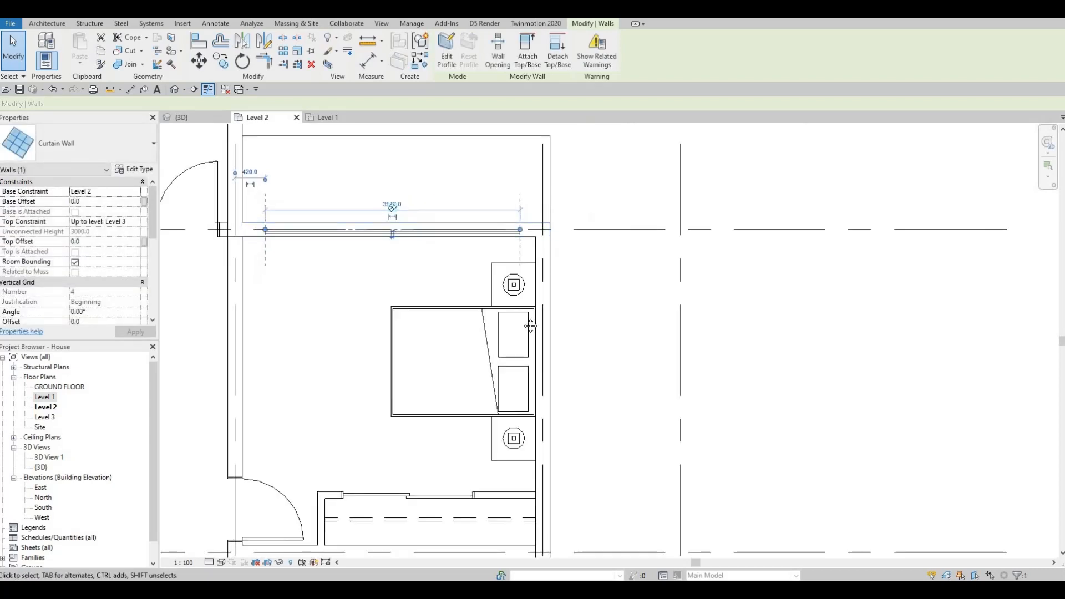
{"action": "scroll", "coordinate": [530, 327], "scroll_direction": "down", "scroll_amount": 3}
{"action": "key", "text": "Escape"}
Extend the right end of the grid B curtain wall so the wall is 3640 mm long.
{"action": "scroll", "coordinate": [487, 268], "scroll_direction": "up", "scroll_amount": 4}
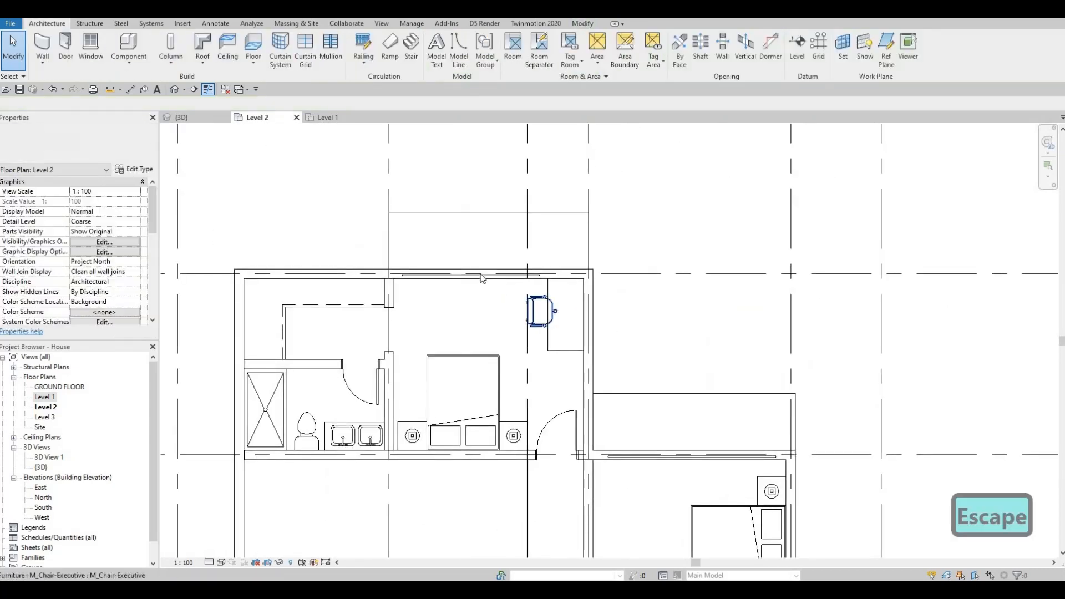
{"action": "left_click", "coordinate": [561, 276]}
{"action": "scroll", "coordinate": [486, 275], "scroll_direction": "up", "scroll_amount": 3}
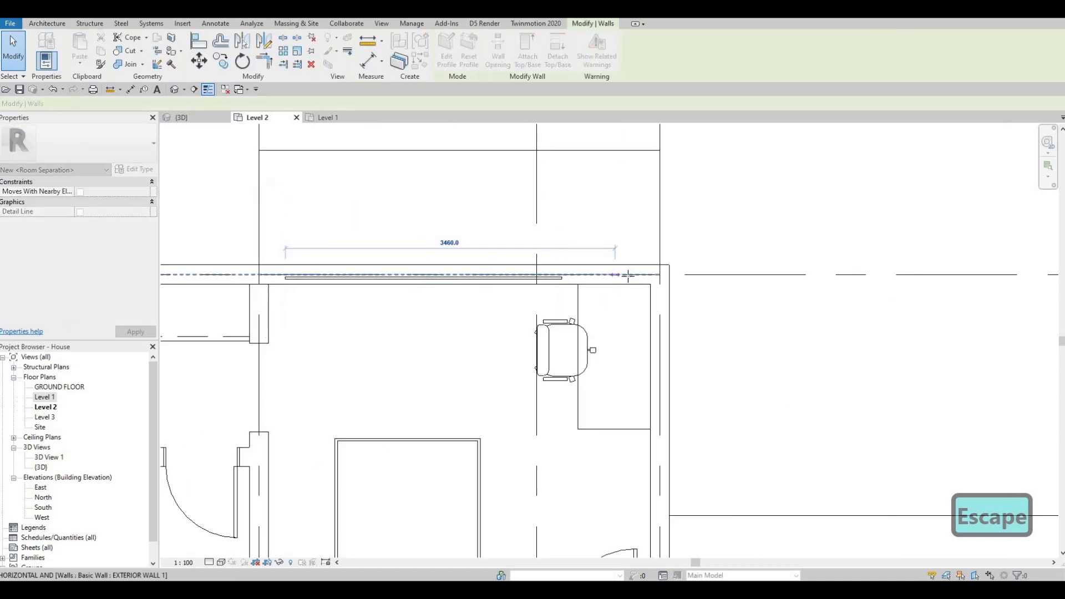
{"action": "left_click_drag", "start_coordinate": [628, 276], "coordinate": [632, 274]}
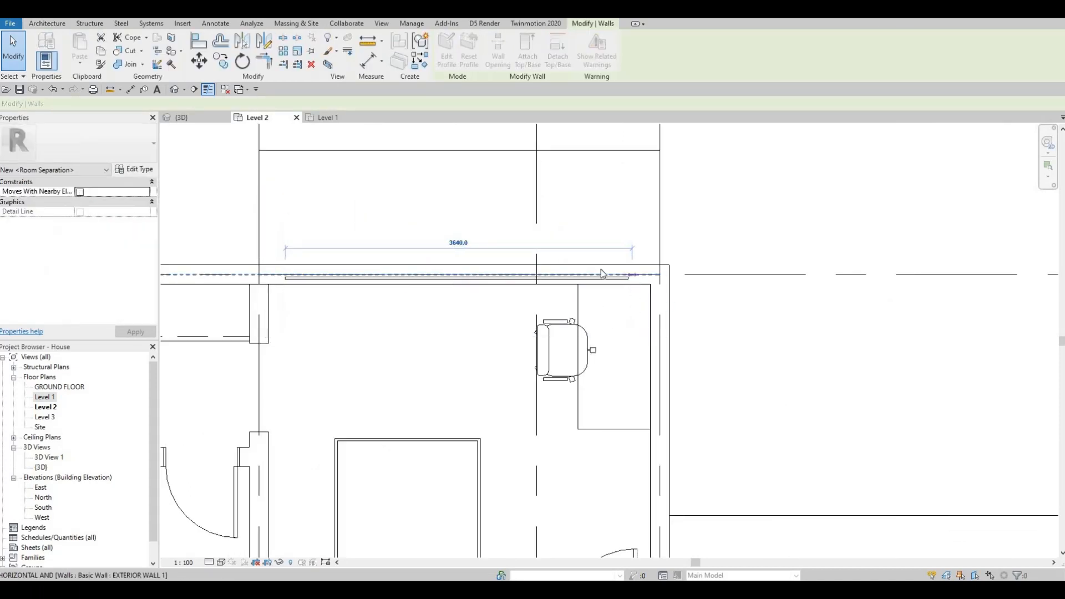
{"action": "middle_click_drag", "start_coordinate": [607, 400], "coordinate": [605, 369]}
{"action": "key", "text": "Escape"}
Nudge the desk and its chair nine increments down, away from the grid B curtain wall.
{"action": "left_click_drag", "start_coordinate": [599, 396], "coordinate": [542, 279]}
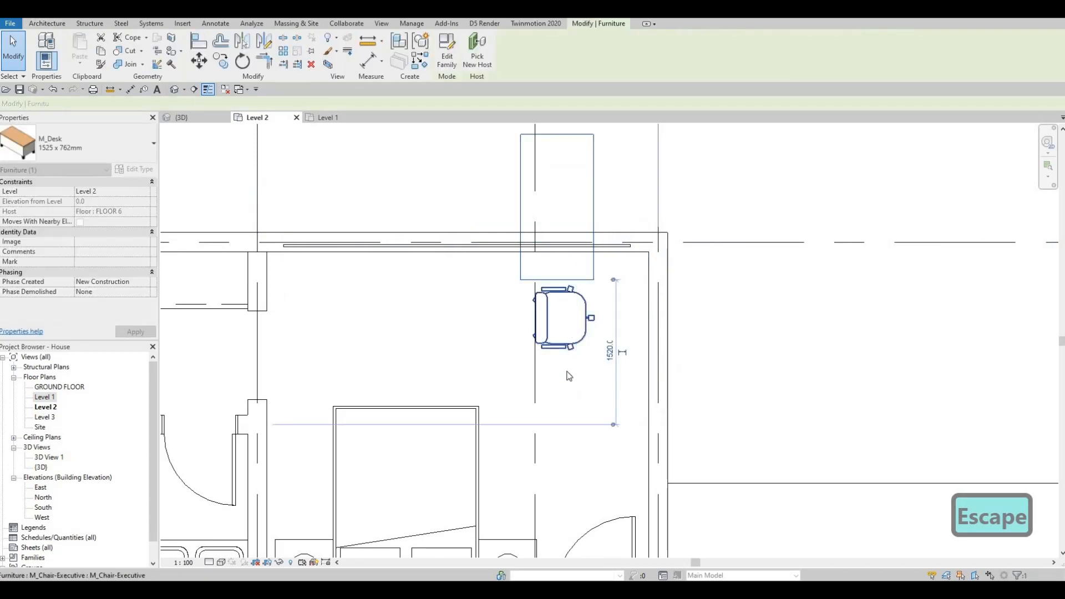
{"action": "key", "text": "ctrl+z"}
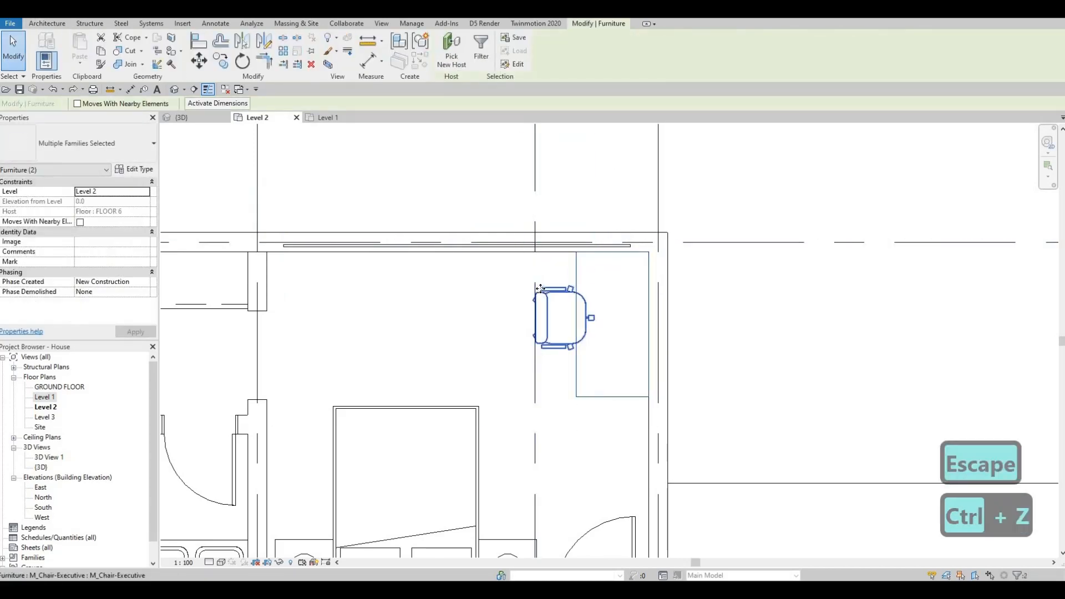
{"action": "key", "text": "Down"}
{"action": "key", "text": "Down"}
{"action": "key", "text": "Down"}
{"action": "key", "text": "Down"}
{"action": "key", "text": "Down"}
{"action": "key", "text": "Down"}
{"action": "key", "text": "Down"}
{"action": "key", "text": "Down"}
{"action": "key", "text": "Down"}
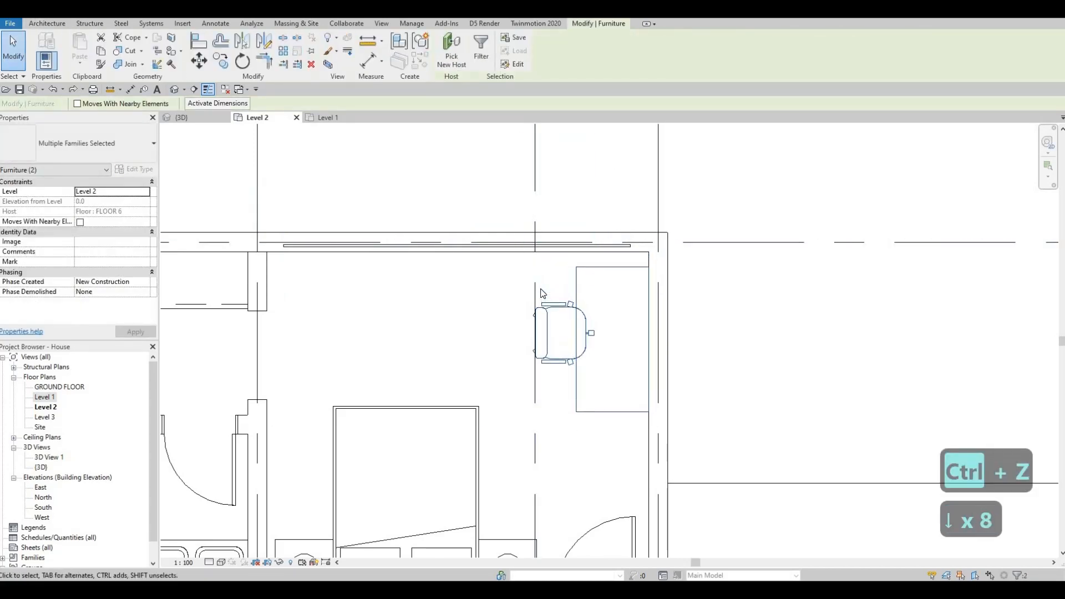
{"action": "scroll", "coordinate": [607, 297], "scroll_direction": "down", "scroll_amount": 5}
{"action": "key", "text": "Escape"}
{"action": "scroll", "coordinate": [571, 255], "scroll_direction": "down", "scroll_amount": 2}
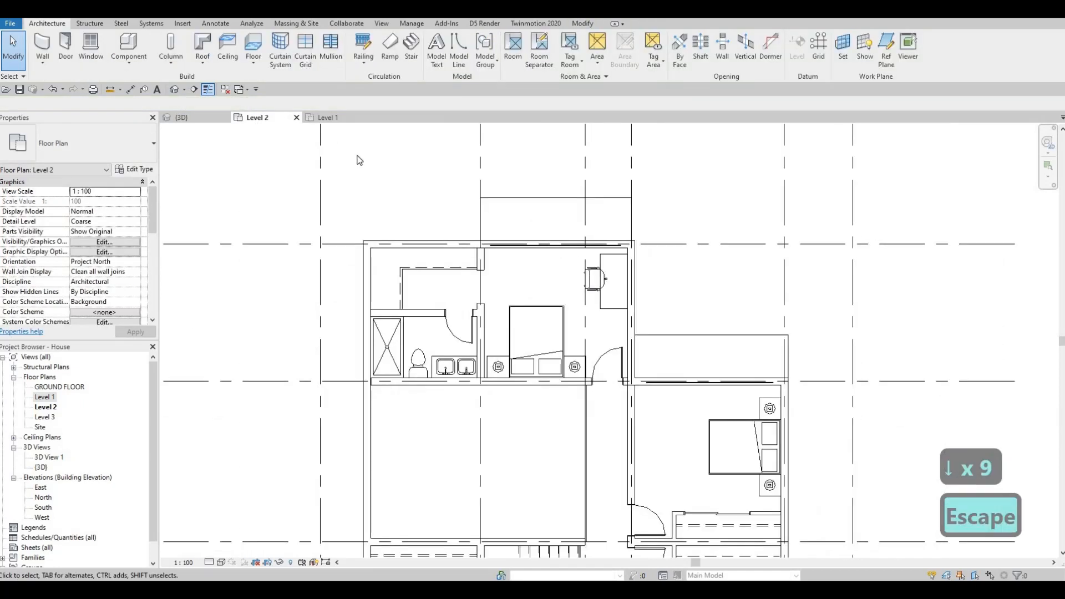
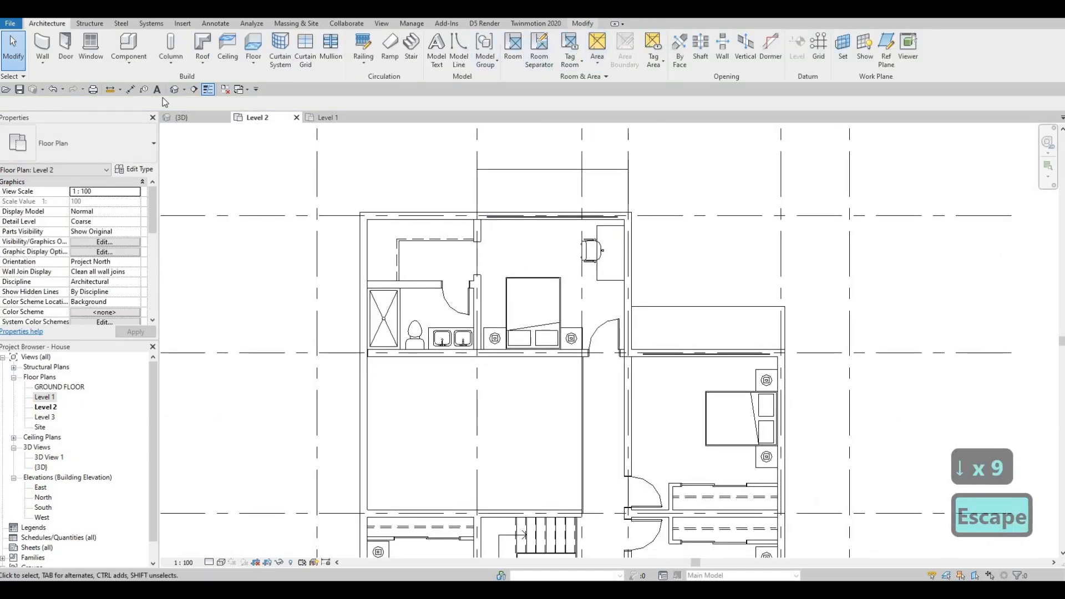
Cut the curtain walls out of their exterior walls at grid B and in the upper-right bedroom.
{"action": "left_click", "coordinate": [125, 51]}
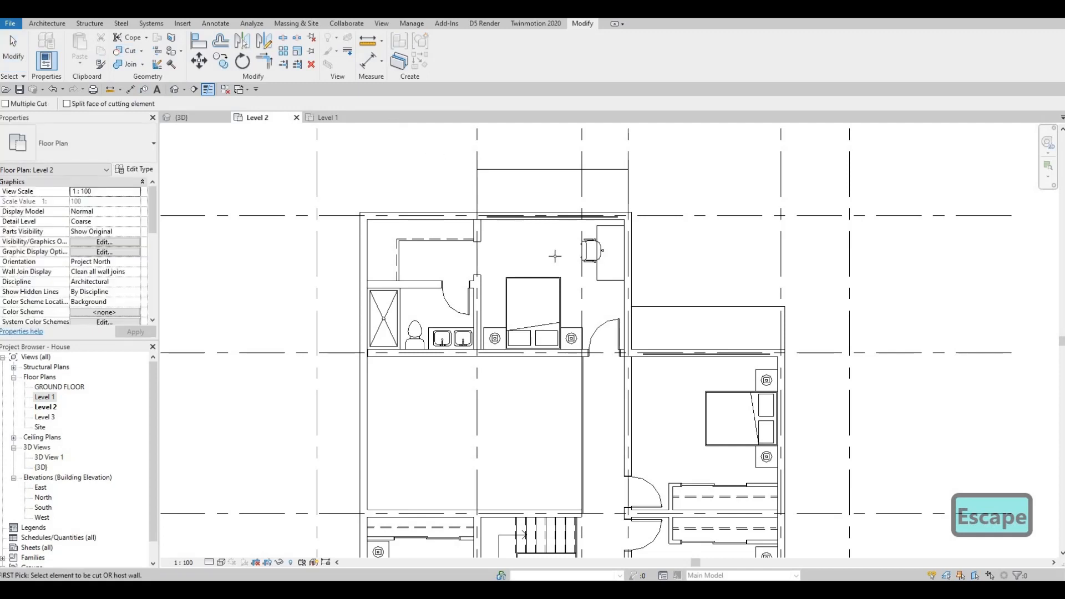
{"action": "scroll", "coordinate": [572, 249], "scroll_direction": "up", "scroll_amount": 3}
{"action": "left_click", "coordinate": [571, 248]}
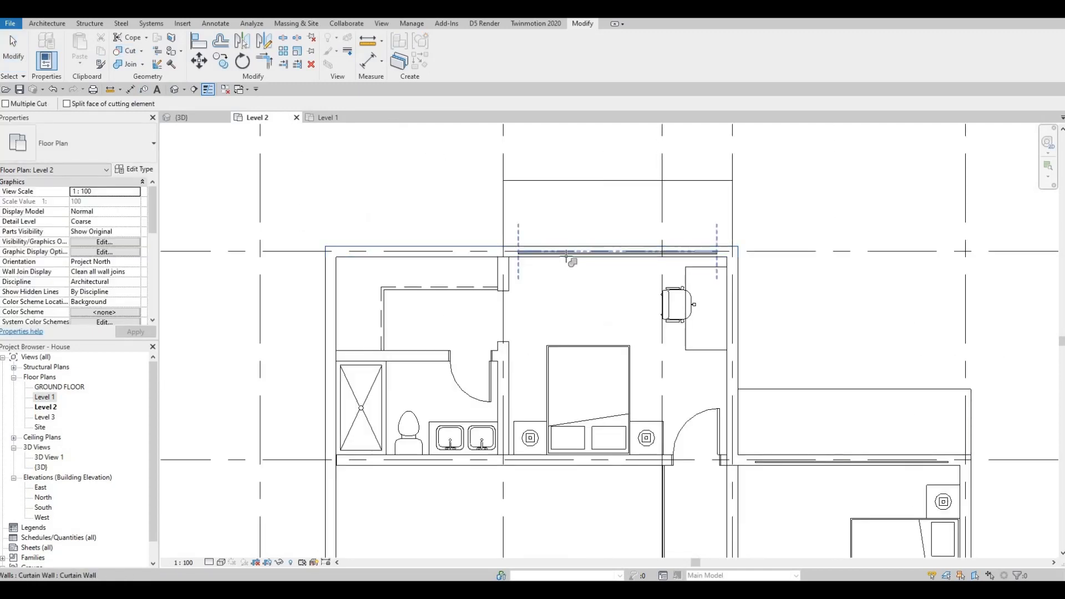
{"action": "middle_click_drag", "start_coordinate": [677, 305], "coordinate": [488, 196]}
{"action": "left_click", "coordinate": [649, 355]}
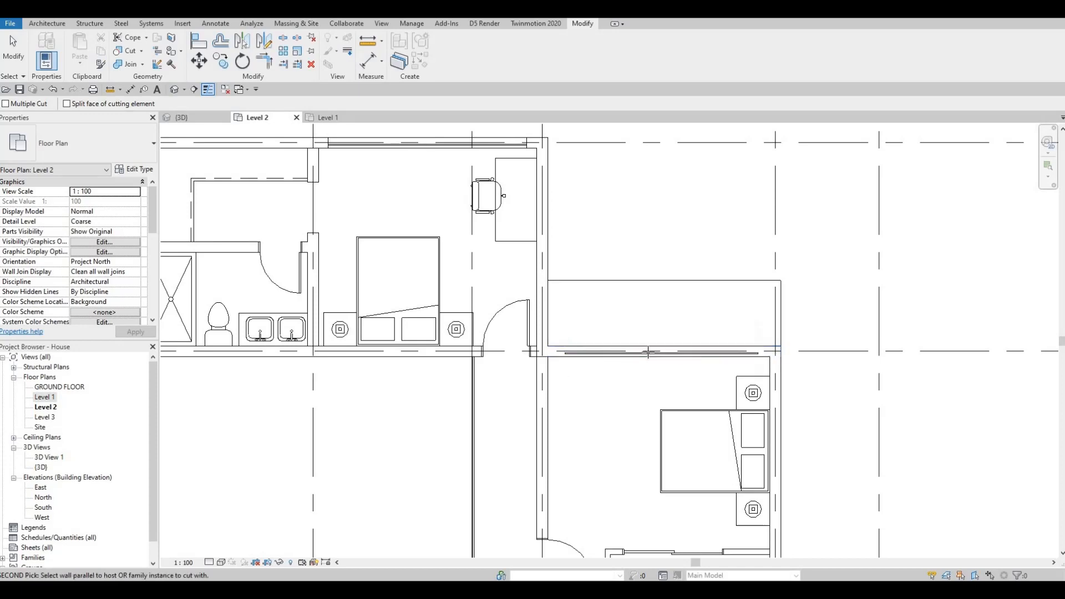
Cut the curtain walls out of the exterior walls in the lower-right and lower-left bedrooms.
{"action": "scroll", "coordinate": [671, 361], "scroll_direction": "down", "scroll_amount": 4}
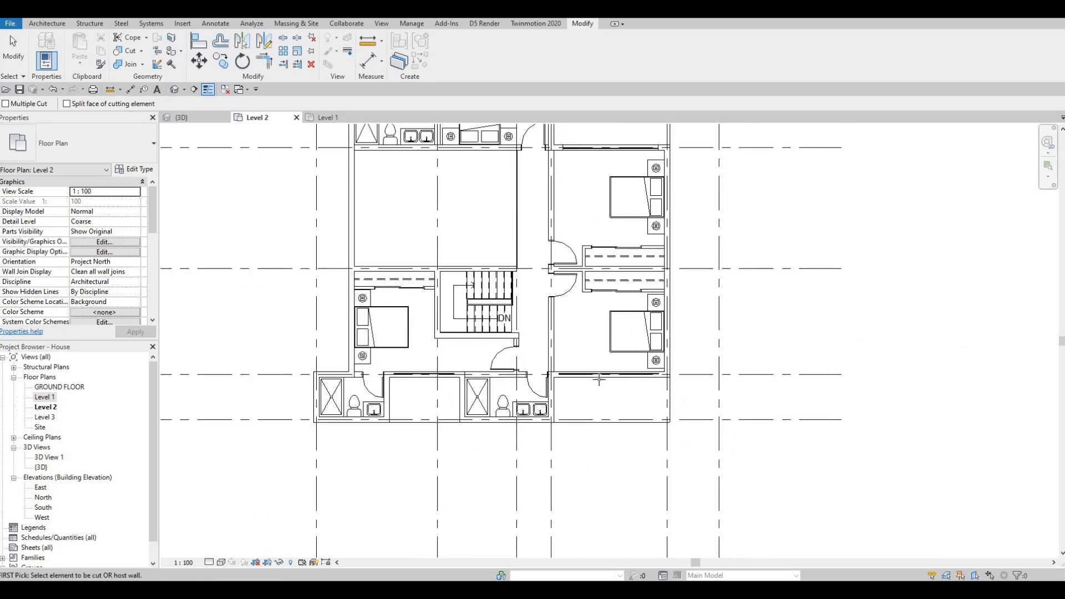
{"action": "scroll", "coordinate": [603, 383], "scroll_direction": "up", "scroll_amount": 1}
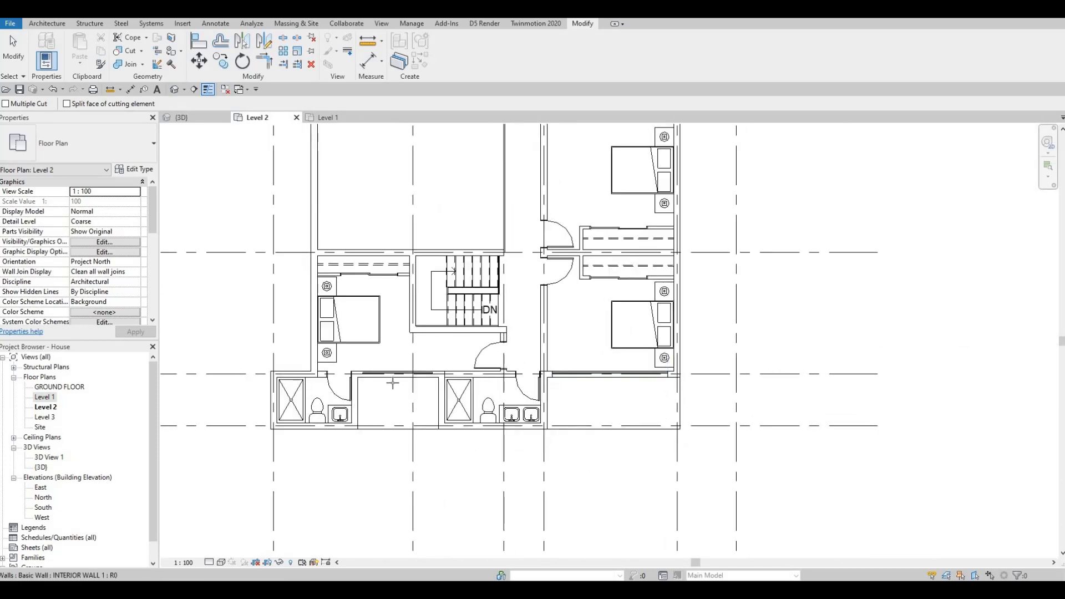
{"action": "left_click", "coordinate": [402, 364]}
{"action": "scroll", "coordinate": [402, 364], "scroll_direction": "up", "scroll_amount": 3}
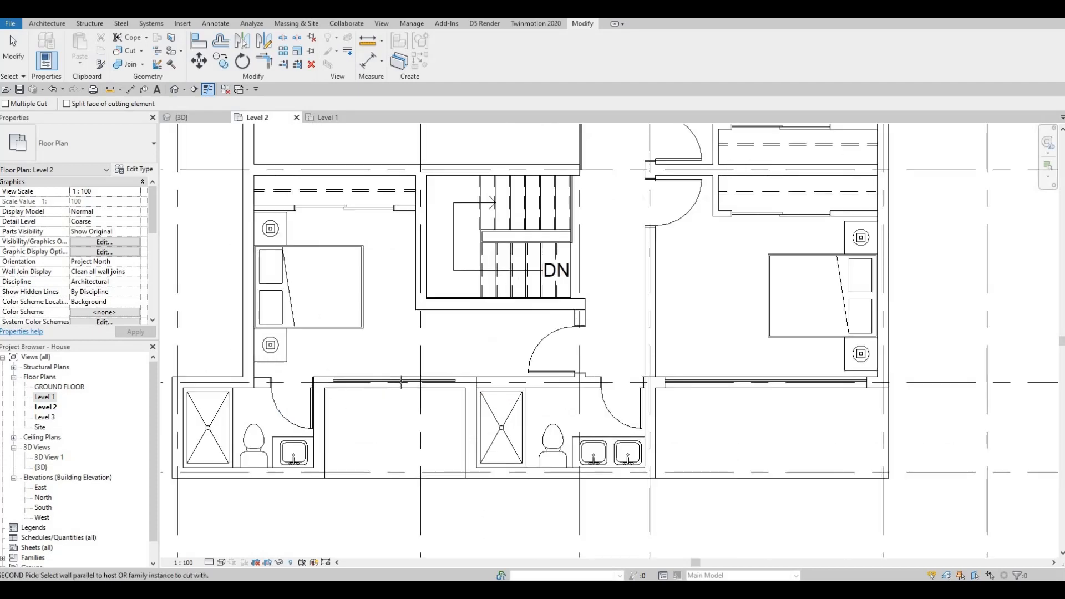
{"action": "scroll", "coordinate": [329, 256], "scroll_direction": "down", "scroll_amount": 2}
{"action": "key", "text": "Escape"}
{"action": "key", "text": "Escape"}
{"action": "key", "text": "Escape"}
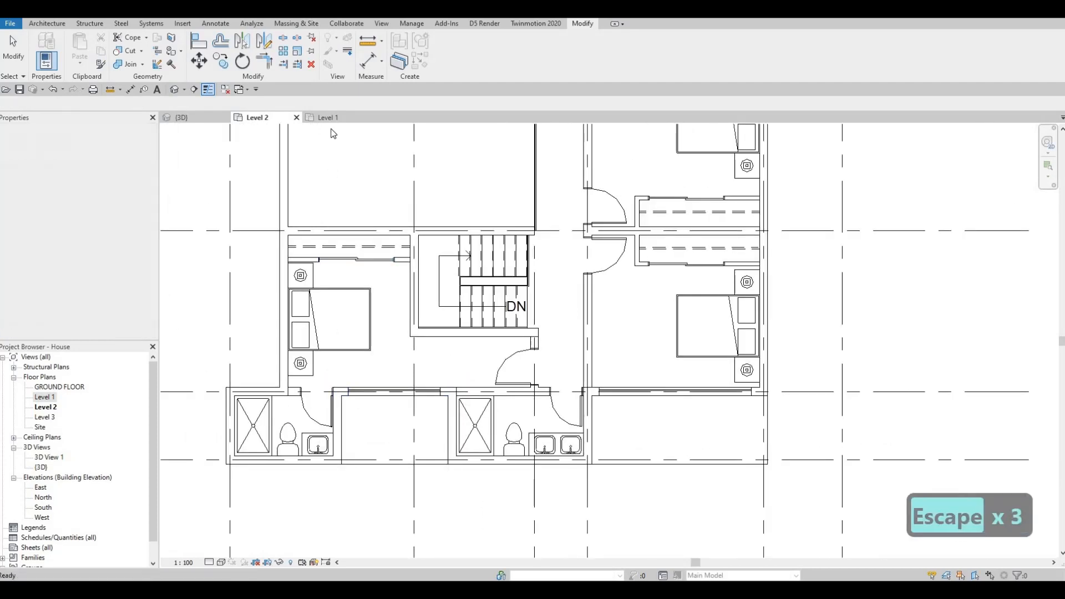
Draw a curtain wall about 1720 mm long in the exterior wall behind the double-sink bathroom's toilet and sinks.
{"action": "middle_click_drag", "start_coordinate": [380, 296], "coordinate": [520, 258]}
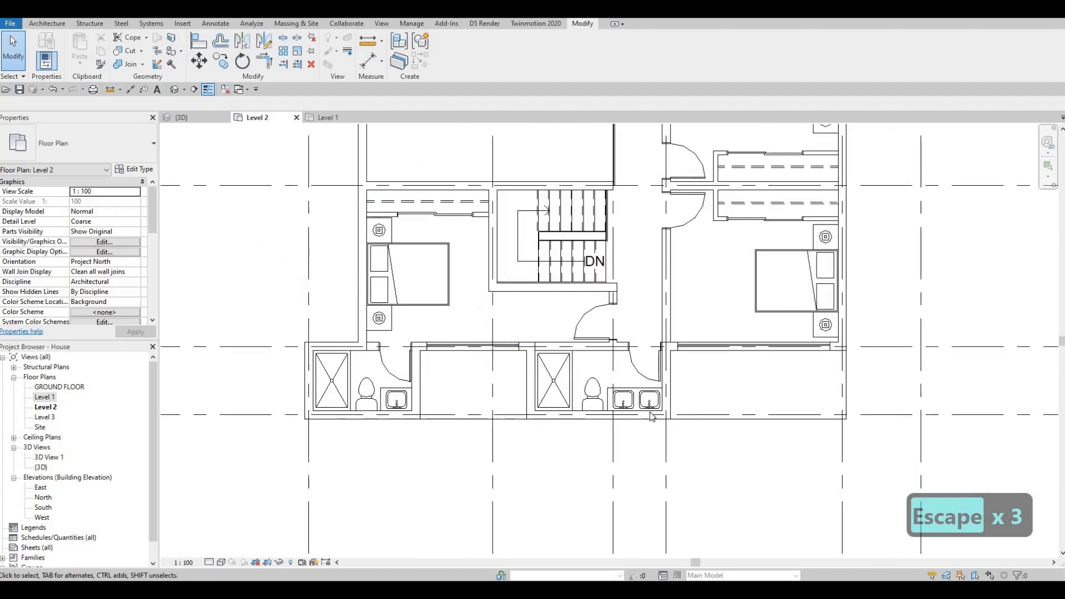
{"action": "scroll", "coordinate": [505, 354], "scroll_direction": "up", "scroll_amount": 1}
{"action": "middle_click_drag", "start_coordinate": [474, 347], "coordinate": [468, 334]}
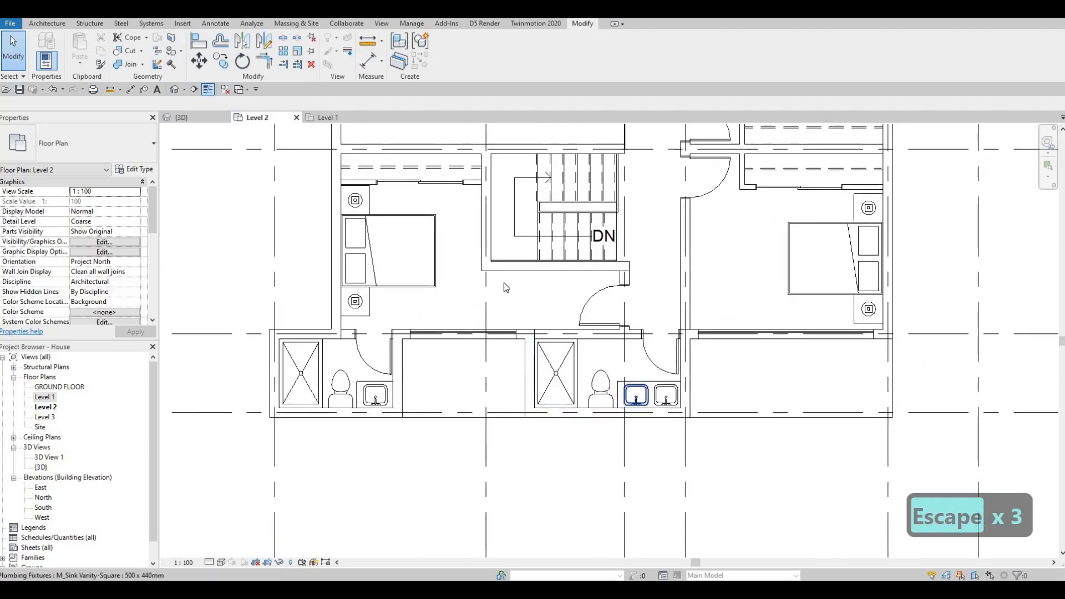
{"action": "left_click", "coordinate": [467, 335]}
{"action": "key", "text": "c"}
{"action": "key", "text": "s"}
{"action": "scroll", "coordinate": [620, 419], "scroll_direction": "up", "scroll_amount": 4}
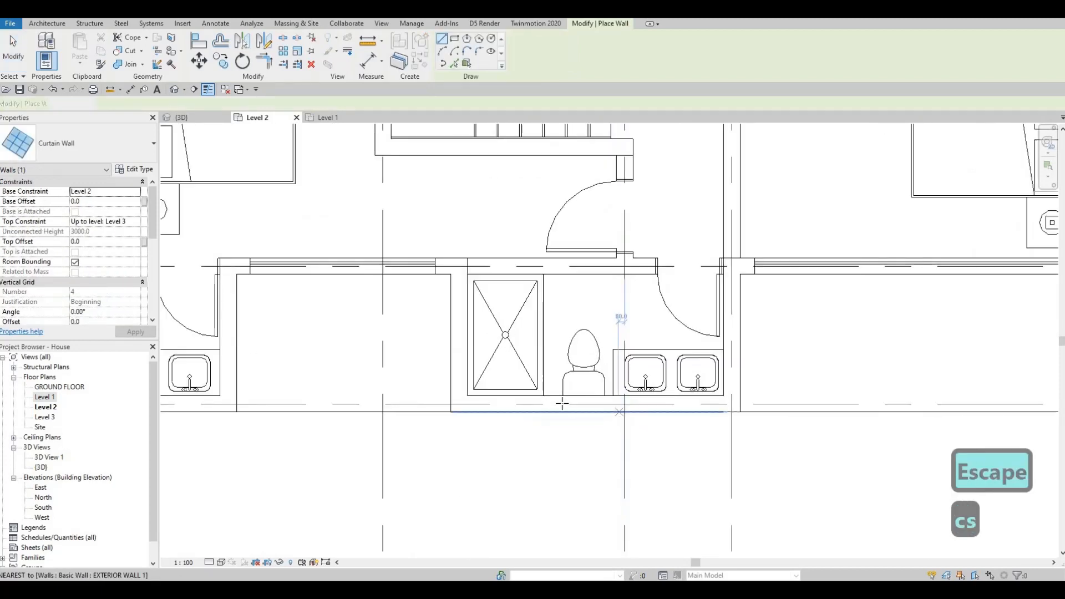
{"action": "left_click", "coordinate": [562, 403]}
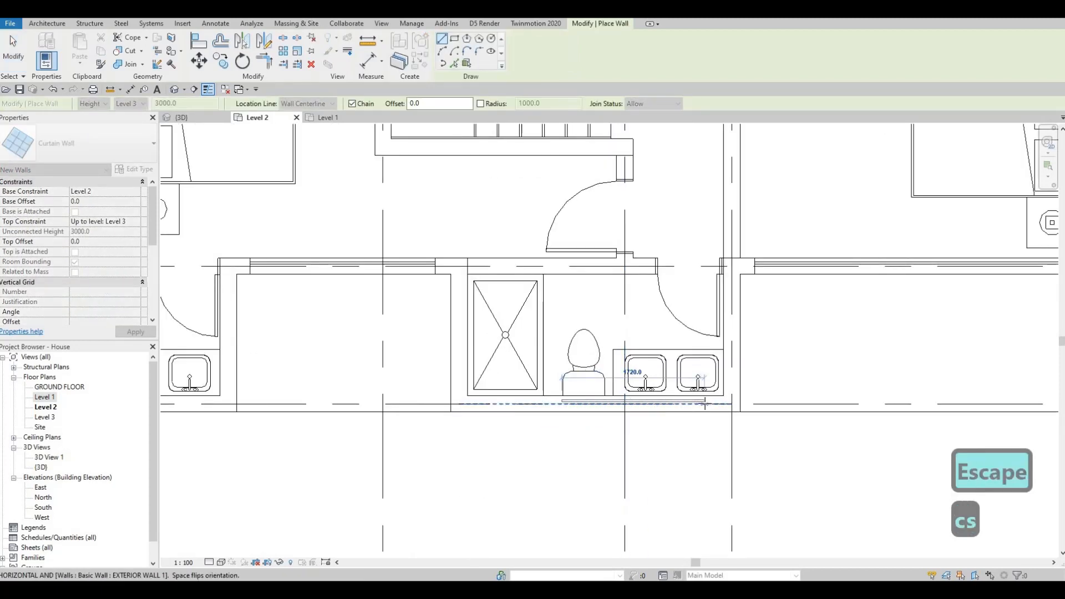
{"action": "left_click", "coordinate": [703, 405]}
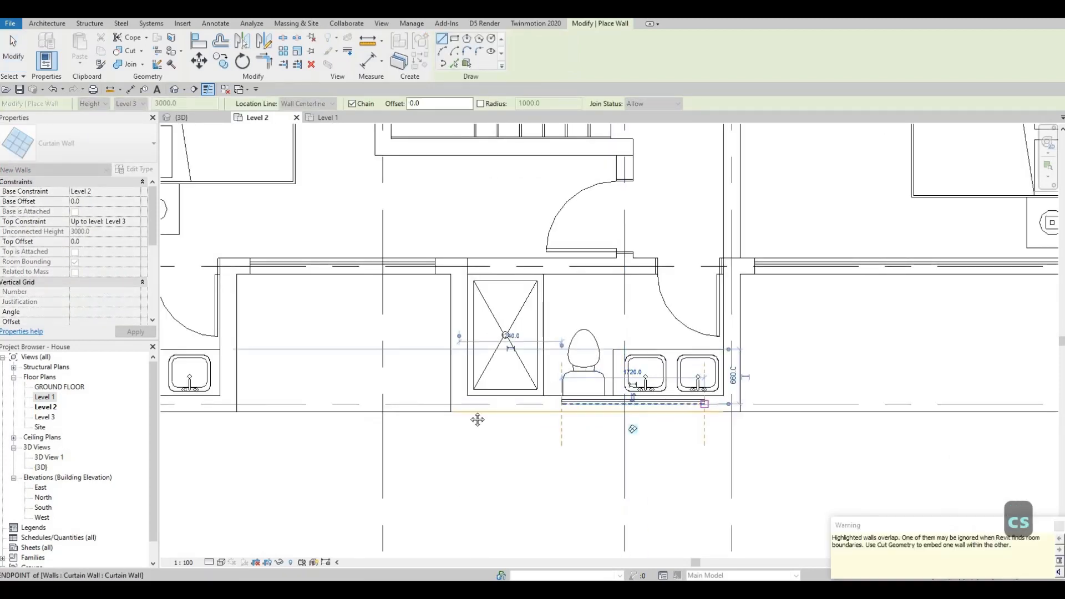
{"action": "key", "text": "Escape"}
Draw a curtain wall in the single-sink bathroom's exterior wall, spanning from the toilet to the sink.
{"action": "scroll", "coordinate": [485, 419], "scroll_direction": "down", "scroll_amount": 1}
{"action": "middle_click_drag", "start_coordinate": [497, 416], "coordinate": [810, 397]}
{"action": "scroll", "coordinate": [811, 397], "scroll_direction": "down", "scroll_amount": 1}
{"action": "scroll", "coordinate": [523, 391], "scroll_direction": "up", "scroll_amount": 3}
{"action": "left_click", "coordinate": [518, 387]}
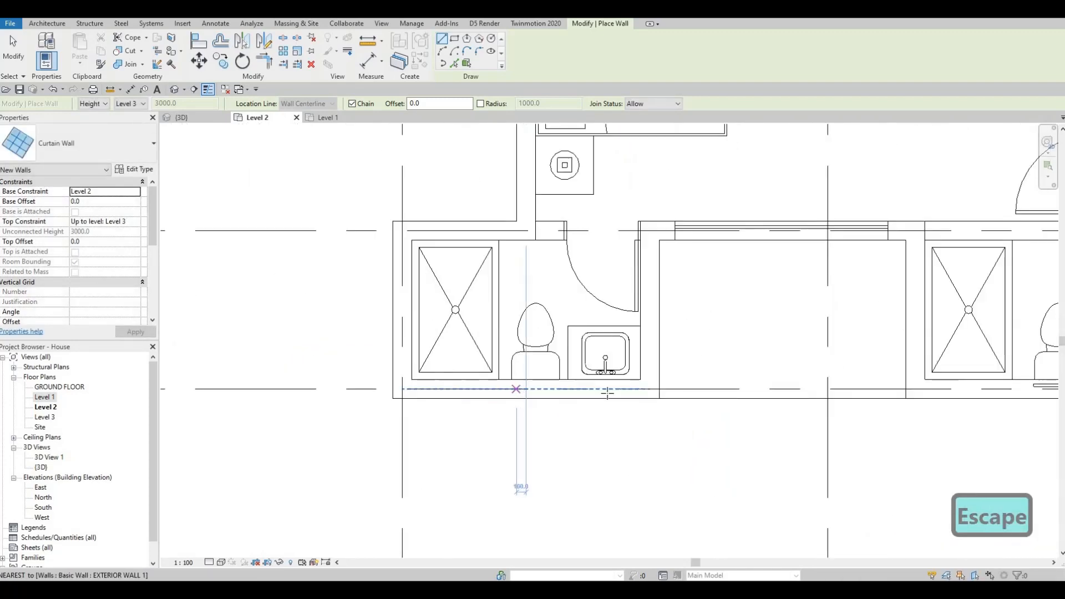
{"action": "left_click", "coordinate": [611, 390]}
{"action": "key", "text": "Escape"}
{"action": "scroll", "coordinate": [557, 416], "scroll_direction": "down", "scroll_amount": 5}
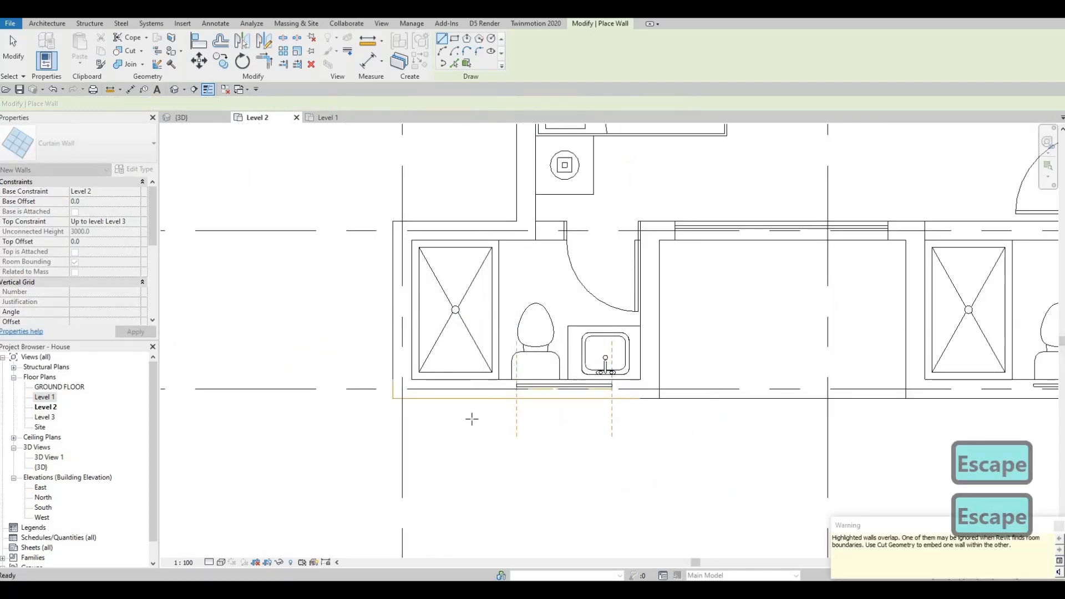
Cut both bathroom curtain walls out of the exterior walls along grid F.
{"action": "middle_click_drag", "start_coordinate": [475, 392], "coordinate": [493, 428]}
{"action": "scroll", "coordinate": [538, 379], "scroll_direction": "down", "scroll_amount": 1}
{"action": "middle_click_drag", "start_coordinate": [519, 472], "coordinate": [497, 363]}
{"action": "scroll", "coordinate": [496, 364], "scroll_direction": "down", "scroll_amount": 1}
{"action": "key", "text": "Escape"}
{"action": "key", "text": "Escape"}
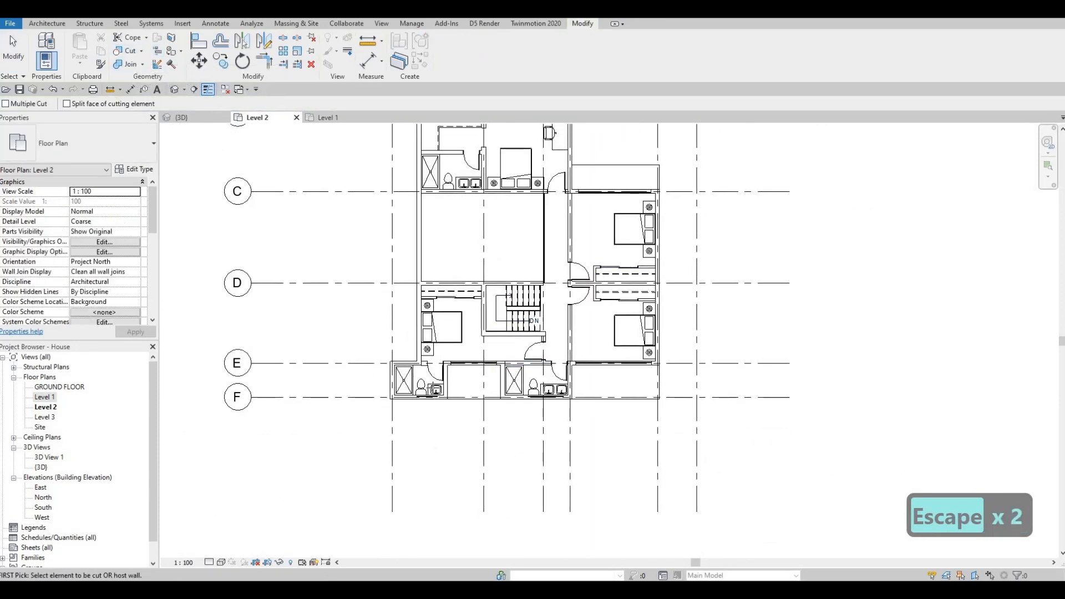
{"action": "scroll", "coordinate": [441, 416], "scroll_direction": "up", "scroll_amount": 2}
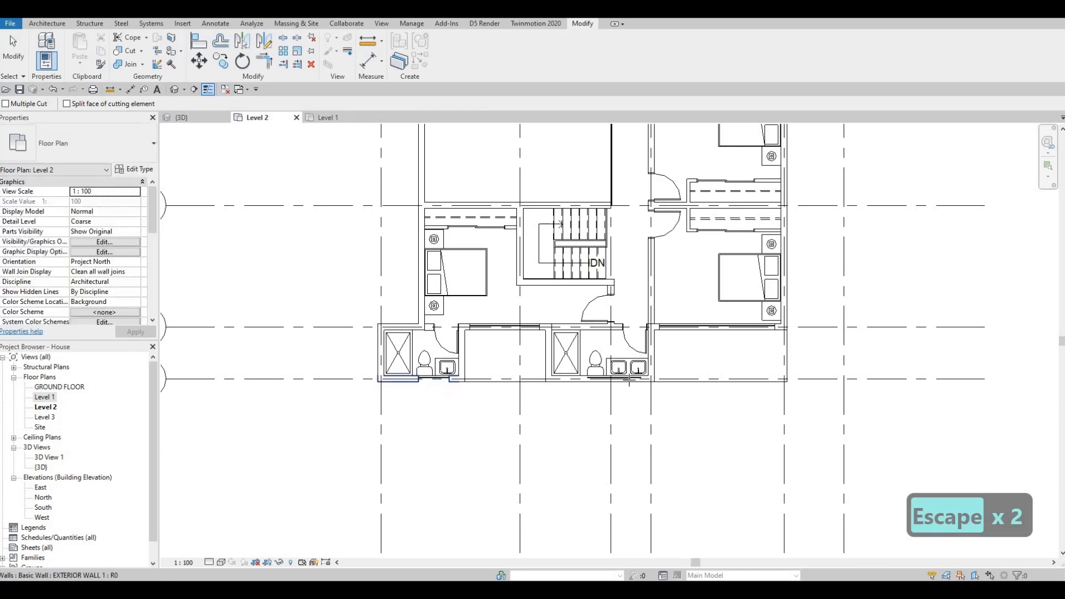
{"action": "key", "text": "Escape"}
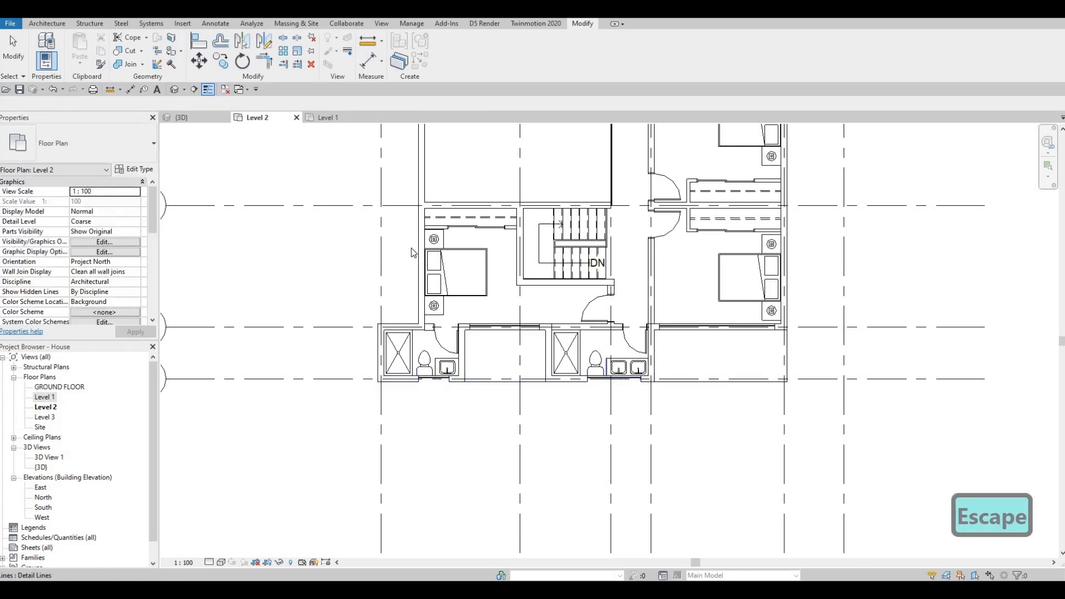
In the 3D view, lower the top of the curtain wall between the two bathrooms to a top offset of about -546 mm.
{"action": "middle_click_drag", "start_coordinate": [178, 104], "coordinate": [167, 99]}
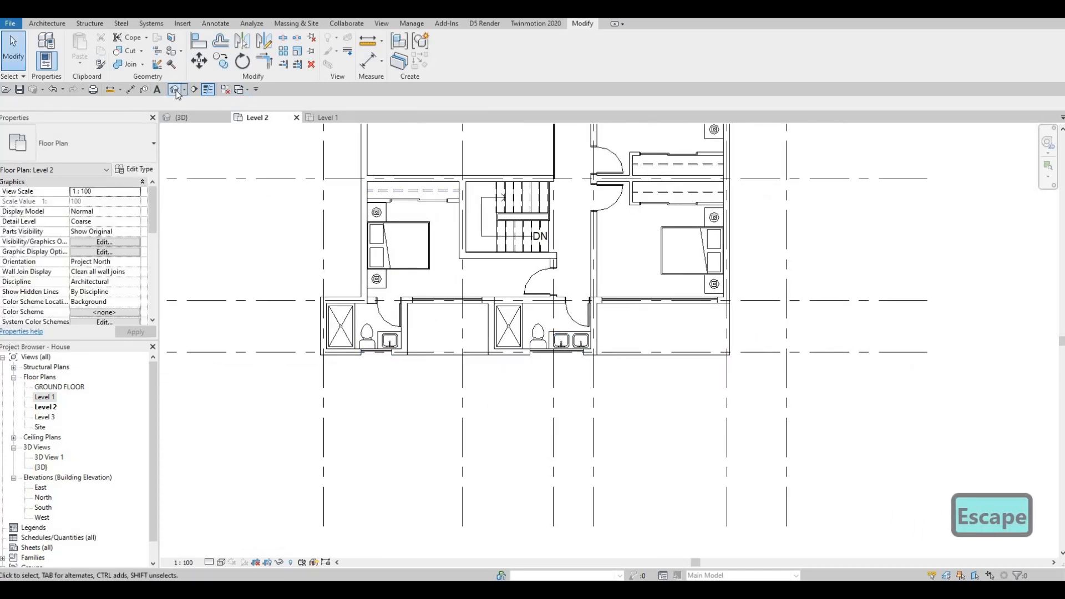
{"action": "left_click", "coordinate": [175, 89]}
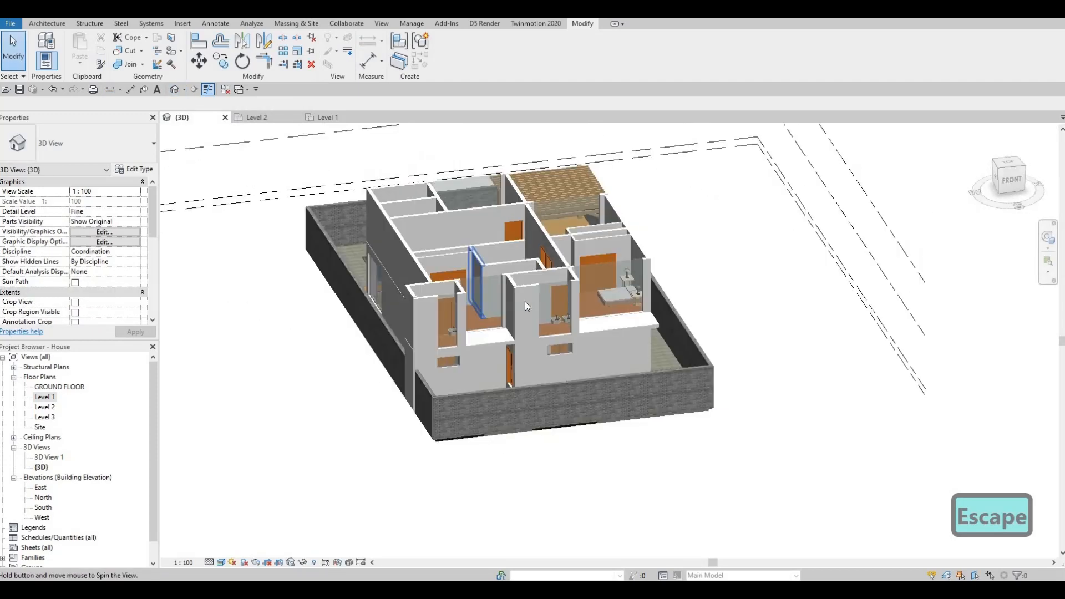
{"action": "scroll", "coordinate": [535, 267], "scroll_direction": "up", "scroll_amount": 5}
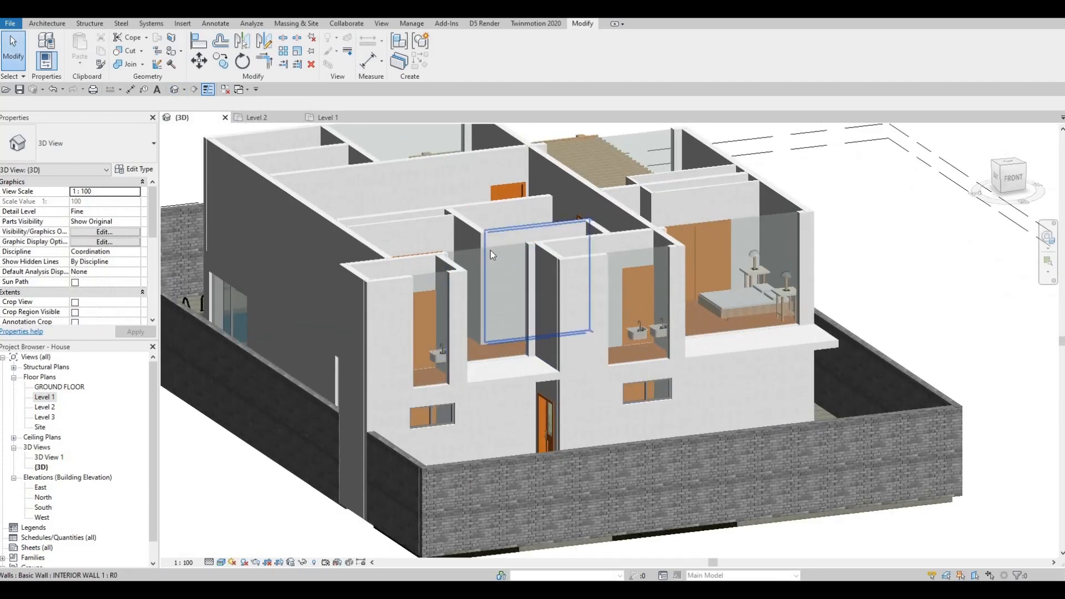
{"action": "left_click", "coordinate": [490, 251]}
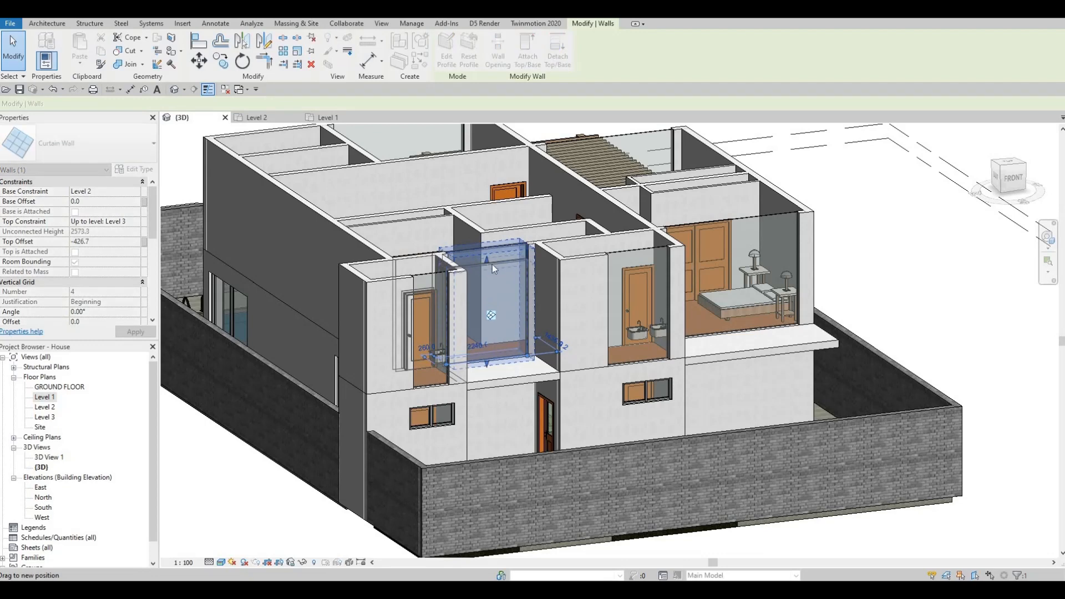
{"action": "left_click_drag", "start_coordinate": [492, 266], "coordinate": [487, 268]}
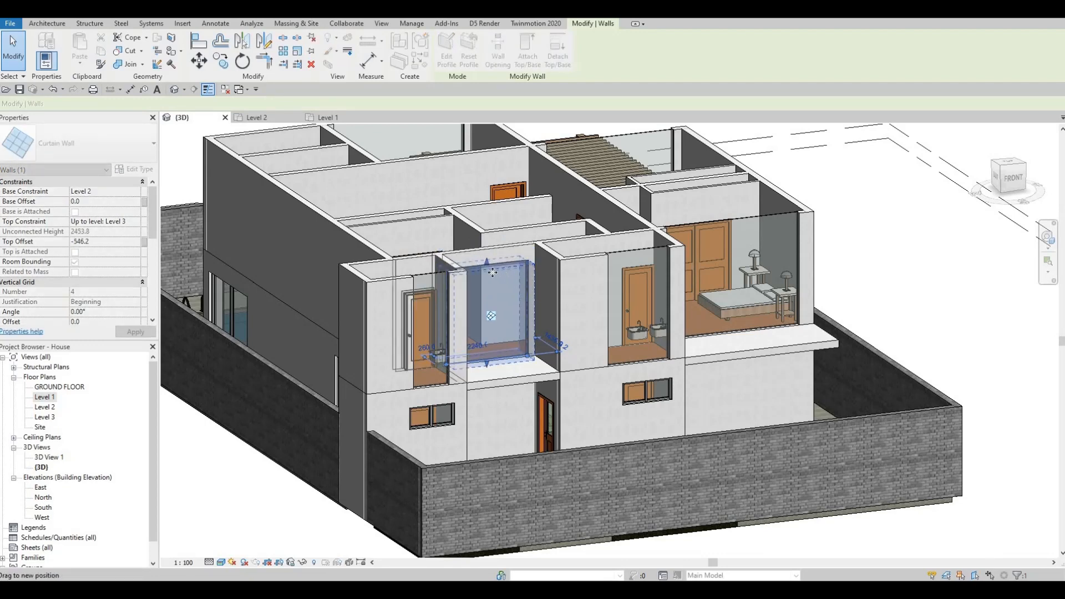
{"action": "scroll", "coordinate": [485, 270], "scroll_direction": "up", "scroll_amount": 5}
{"action": "key", "text": "Escape"}
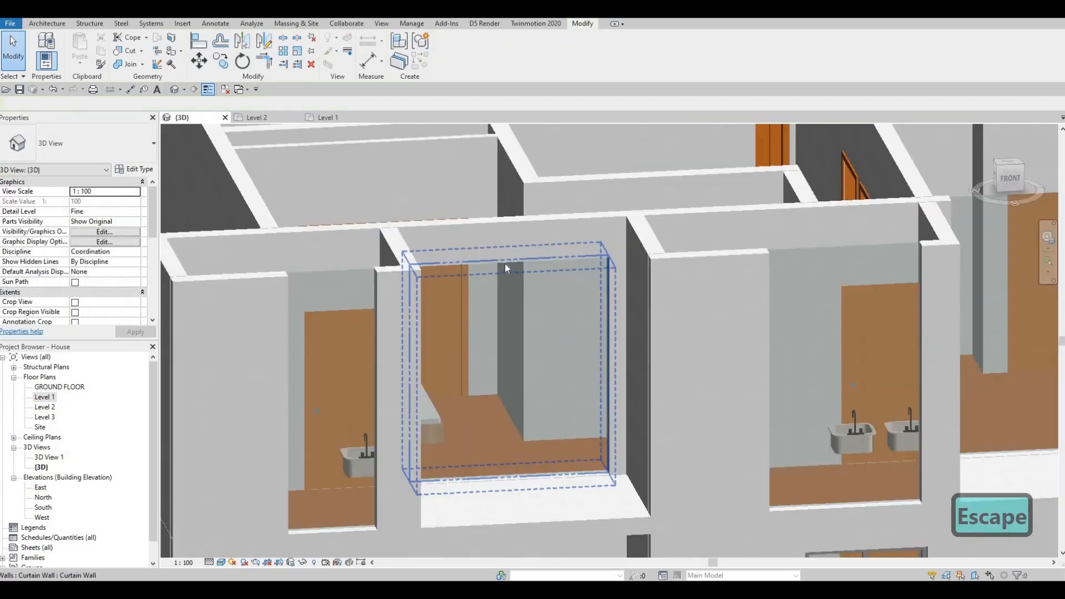
Lower the top of the curtain wall between the two bathrooms slightly further.
{"action": "left_click", "coordinate": [504, 266]}
{"action": "key", "text": "Escape"}
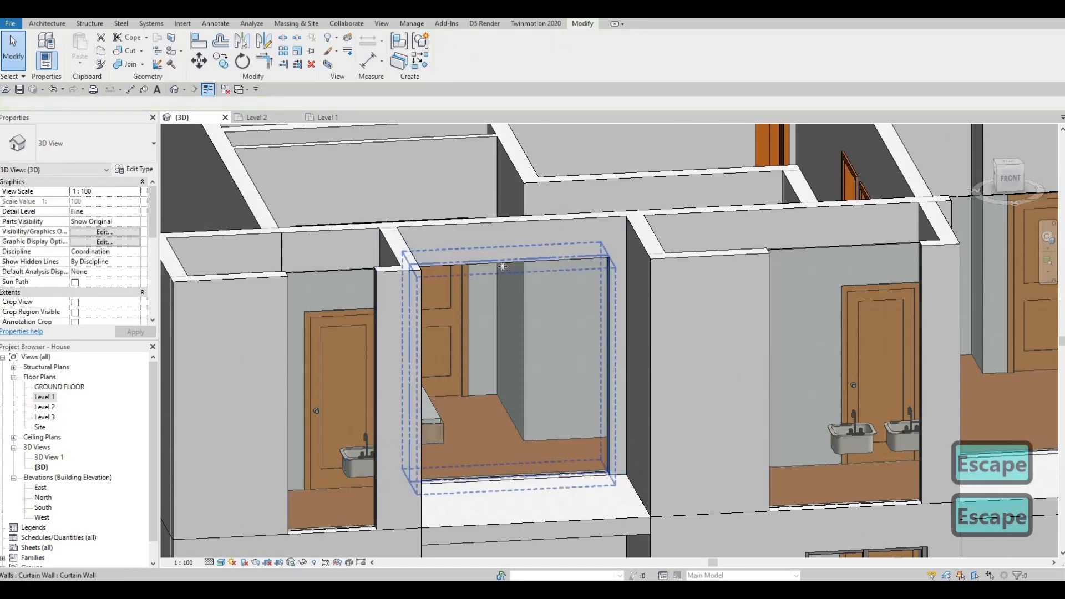
{"action": "left_click", "coordinate": [502, 267]}
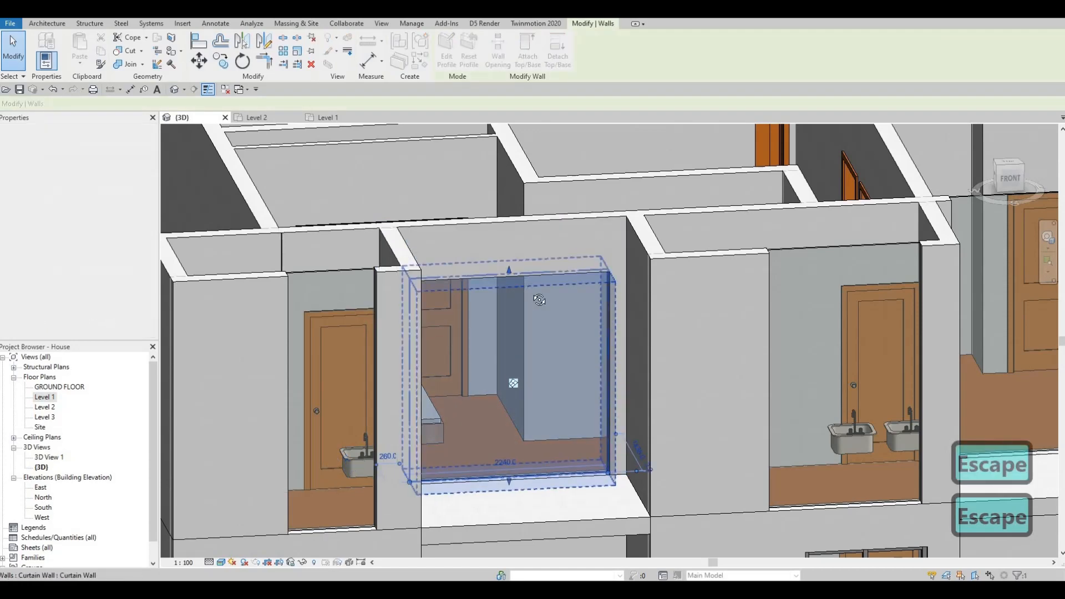
{"action": "middle_click_drag", "start_coordinate": [539, 300], "coordinate": [547, 314], "text": "shift"}
{"action": "key", "text": "Escape"}
{"action": "key", "text": "Escape"}
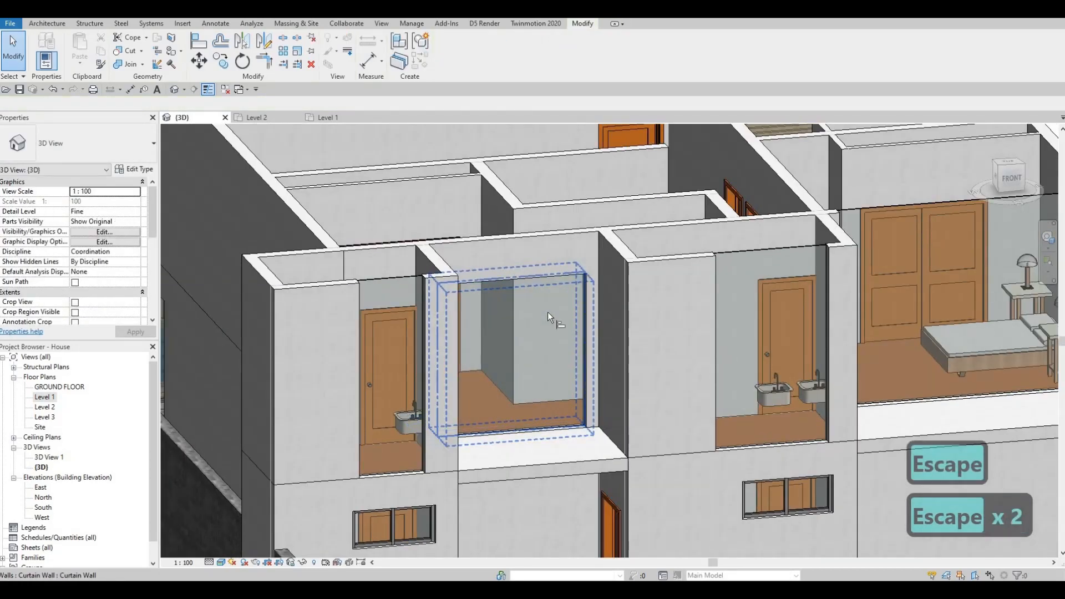
Align the tops of both bathroom curtain walls and the front-right bedroom's curtain wall with the lowered curtain wall's top.
{"action": "key", "text": "a"}
{"action": "key", "text": "l"}
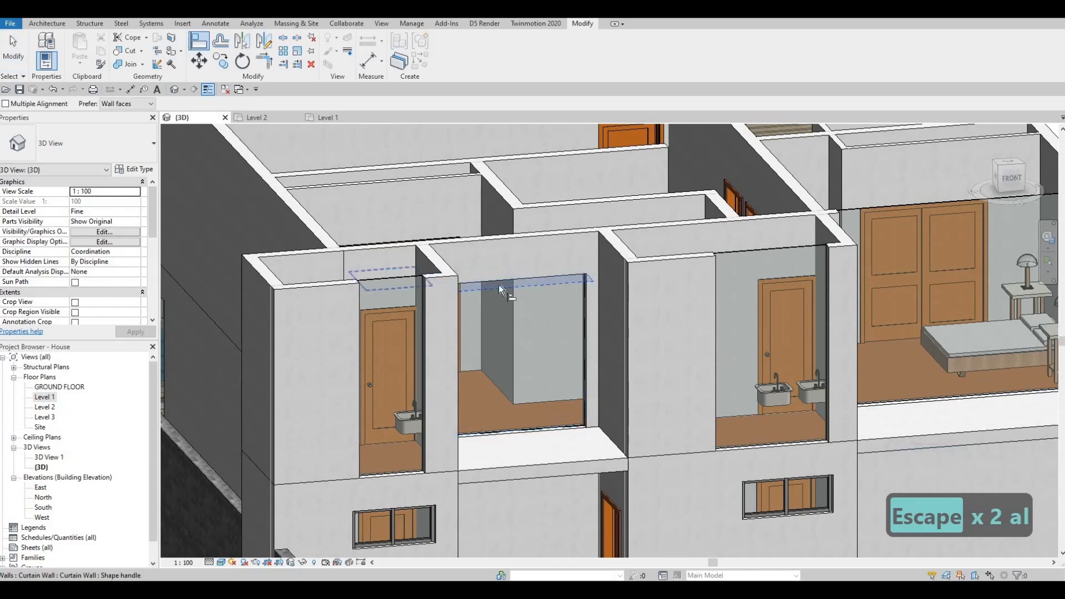
{"action": "left_click", "coordinate": [498, 285]}
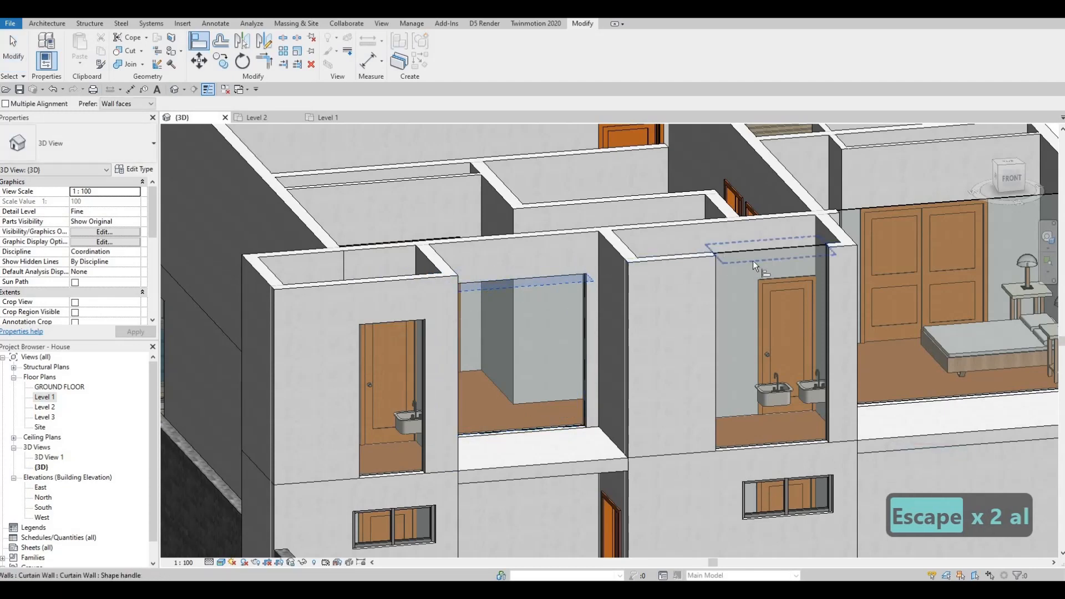
{"action": "left_click", "coordinate": [759, 298]}
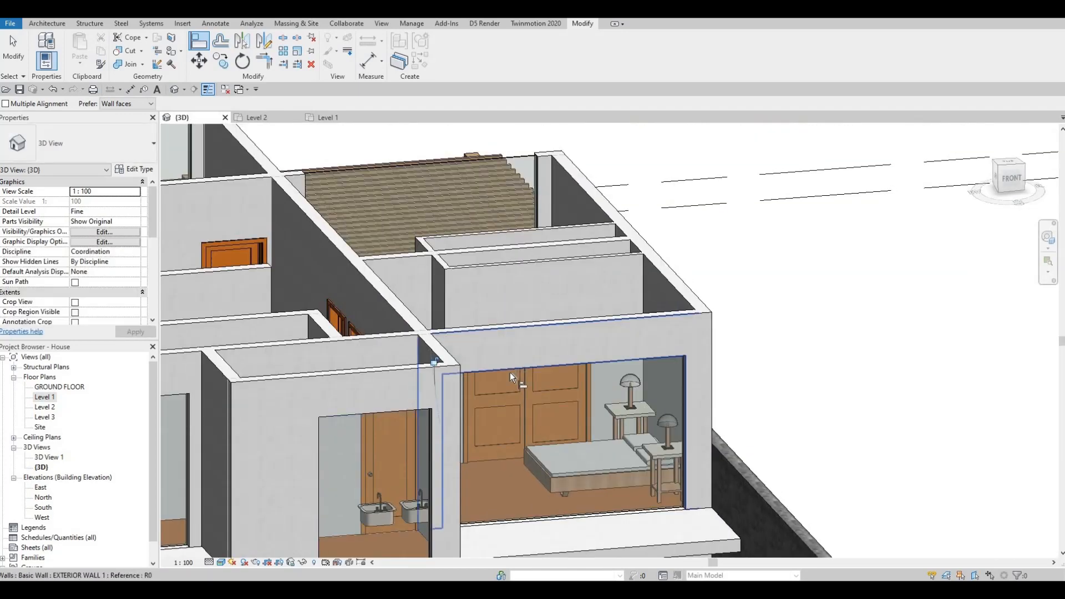
Align the tops of the two rear bedrooms' curtain walls with the lowered curtain wall's top.
{"action": "middle_click_drag", "start_coordinate": [487, 378], "coordinate": [415, 224], "text": "shift"}
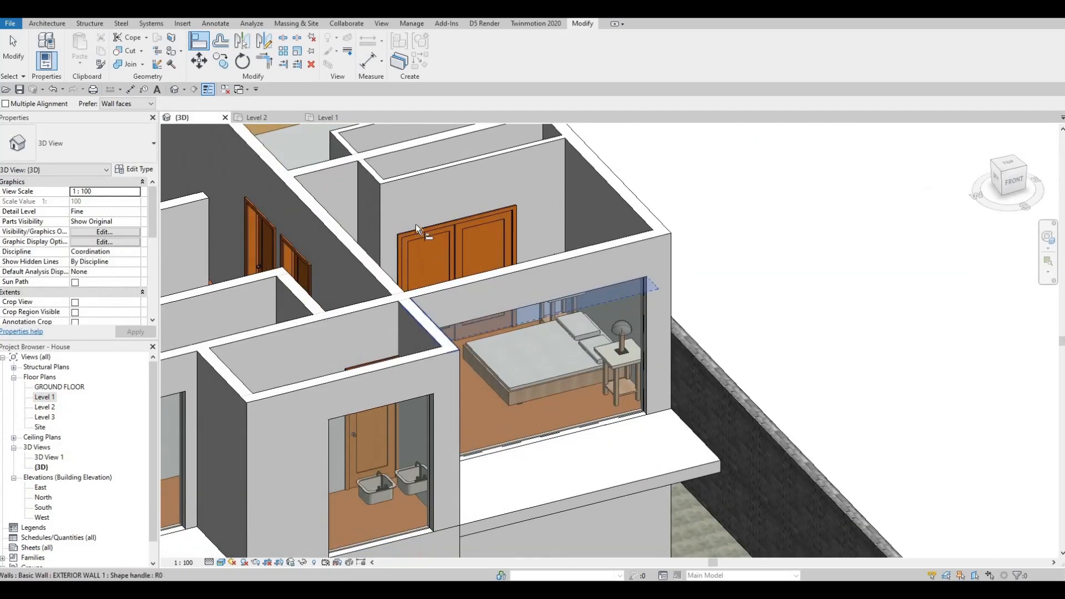
{"action": "scroll", "coordinate": [415, 222], "scroll_direction": "up", "scroll_amount": 3}
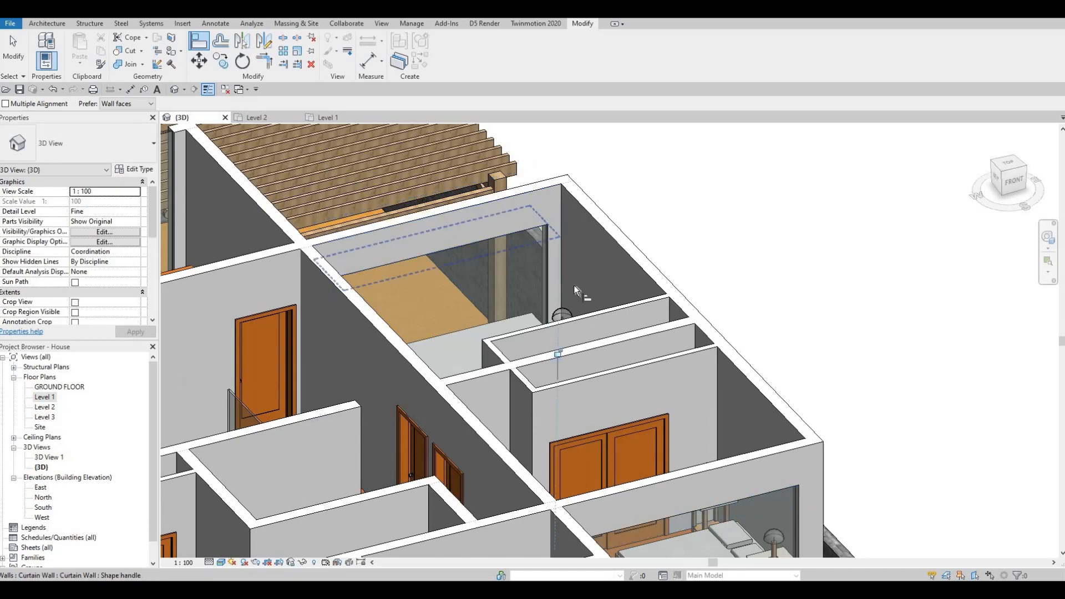
{"action": "middle_click_drag", "start_coordinate": [574, 285], "coordinate": [913, 349]}
{"action": "scroll", "coordinate": [433, 235], "scroll_direction": "down", "scroll_amount": 5}
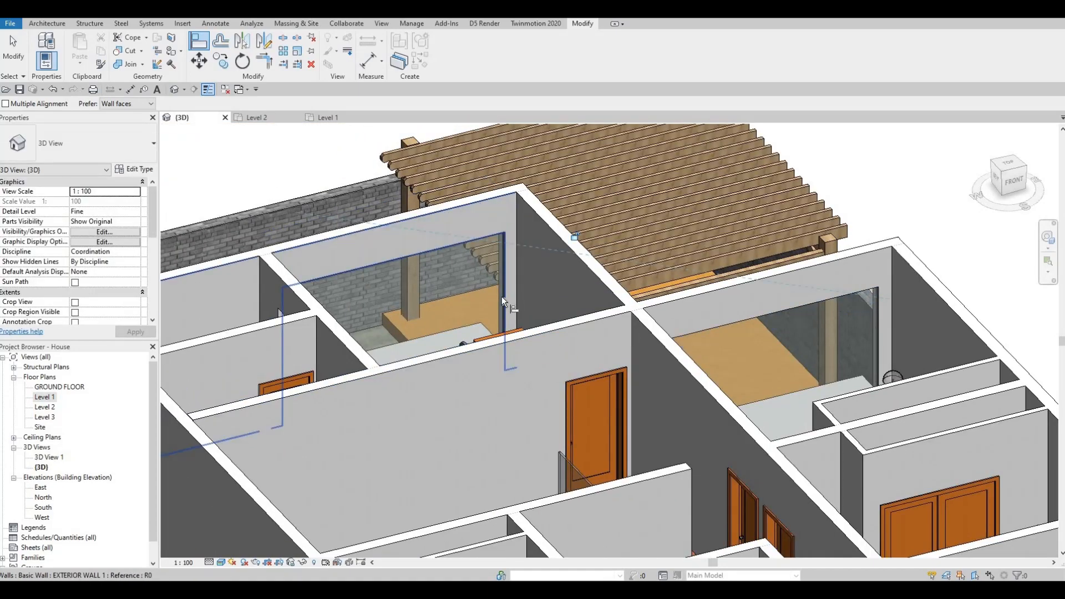
{"action": "scroll", "coordinate": [427, 285], "scroll_direction": "up", "scroll_amount": 5}
{"action": "scroll", "coordinate": [421, 246], "scroll_direction": "down", "scroll_amount": 5}
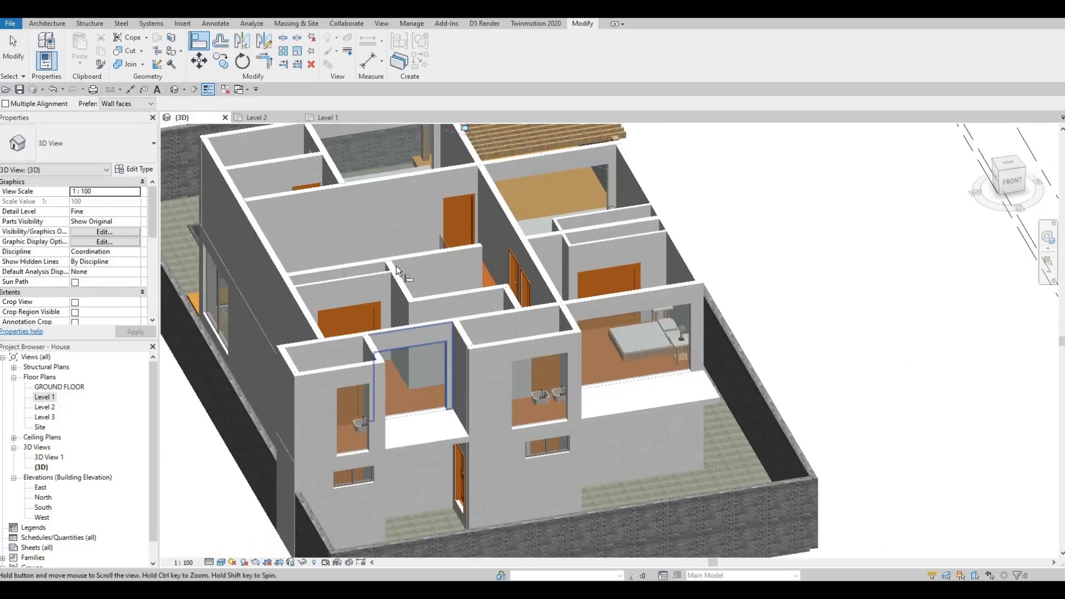
{"action": "scroll", "coordinate": [396, 266], "scroll_direction": "up", "scroll_amount": 6}
{"action": "key", "text": "Escape"}
{"action": "middle_click_drag", "start_coordinate": [569, 275], "coordinate": [617, 296]}
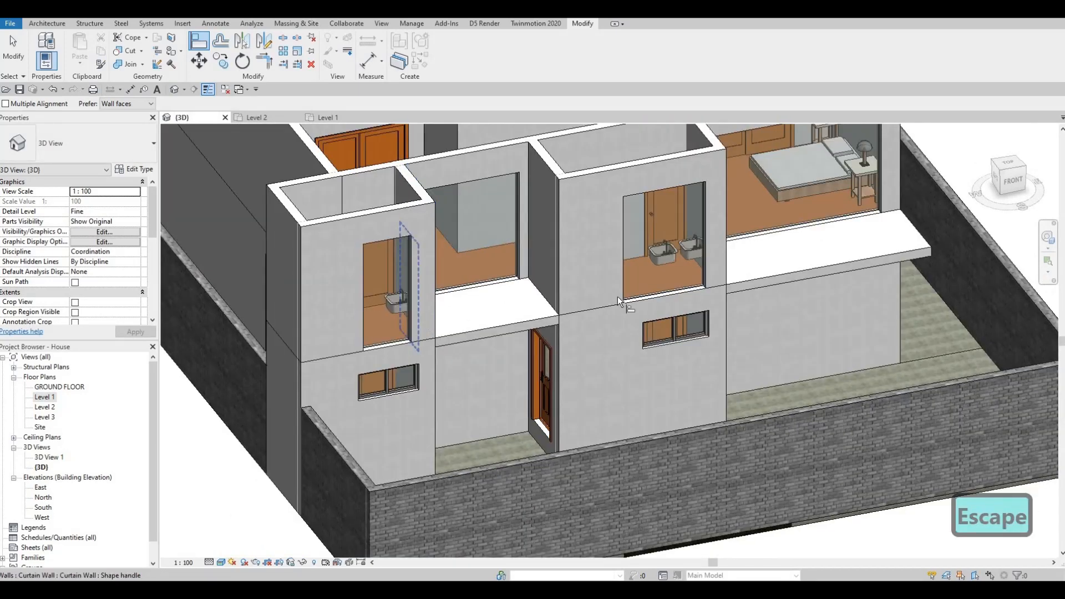
Raise the bottom of the right-hand front bathroom's curtain wall well above its floor level.
{"action": "left_click", "coordinate": [629, 294]}
{"action": "key", "text": "Escape"}
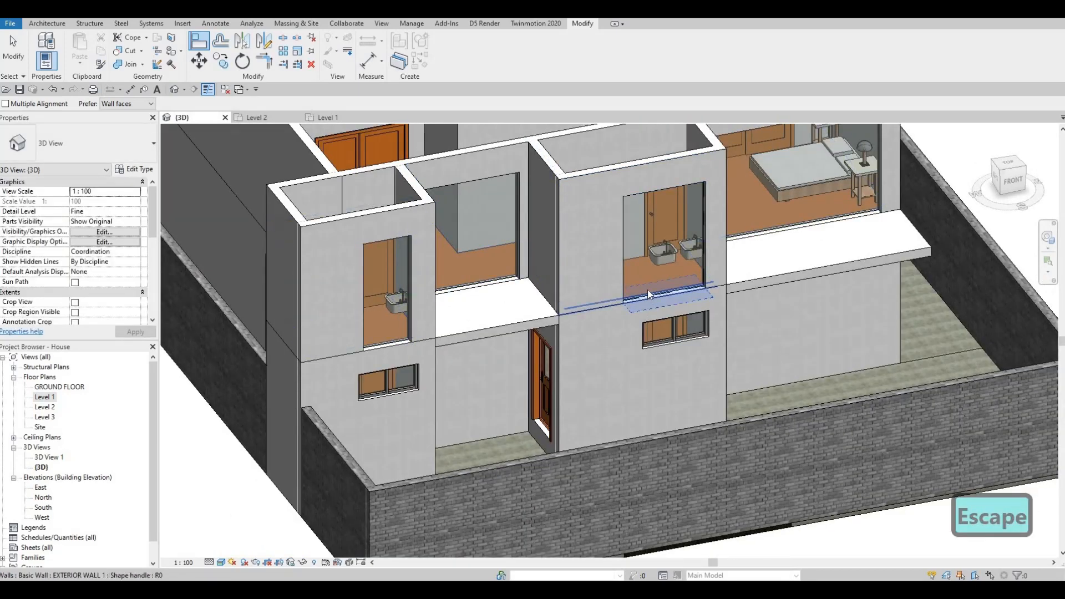
{"action": "key", "text": "Escape"}
{"action": "left_click", "coordinate": [649, 290]}
{"action": "key", "text": "Escape"}
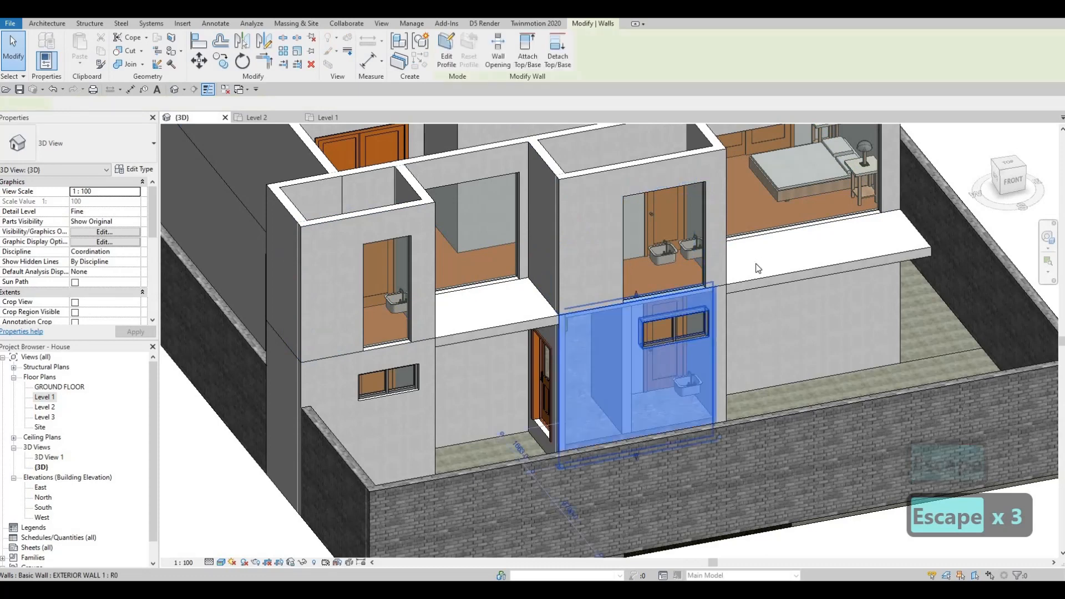
{"action": "left_click", "coordinate": [647, 301]}
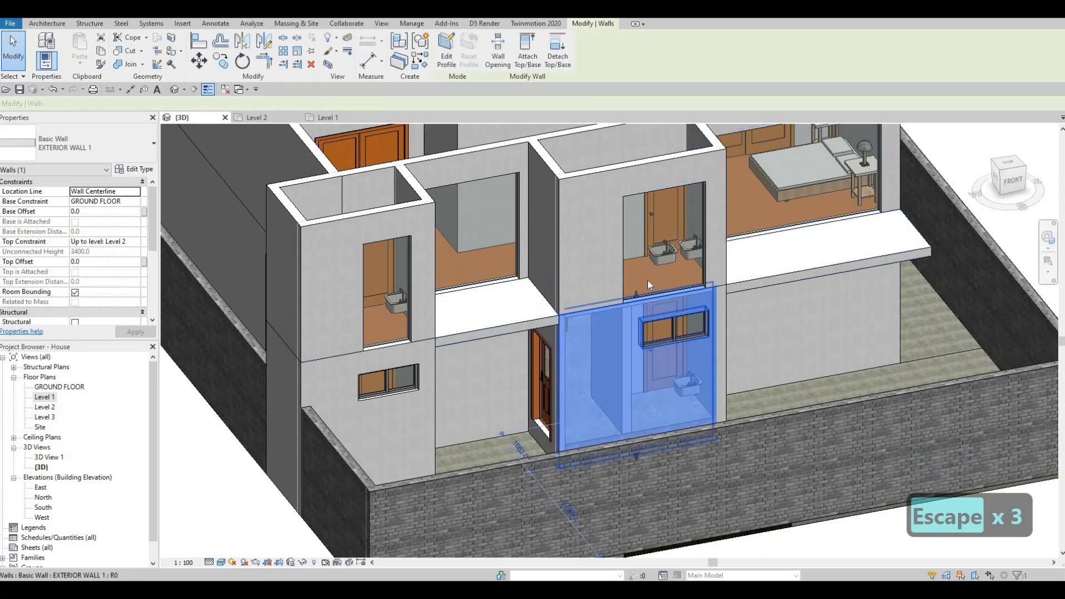
{"action": "key", "text": "Escape"}
{"action": "left_click", "coordinate": [665, 295]}
{"action": "left_click_drag", "start_coordinate": [665, 239], "coordinate": [668, 203]}
{"action": "key", "text": "Escape"}
Lower the bottom of the right-hand front bathroom's curtain wall slightly, to a base offset of about 1901 mm.
{"action": "scroll", "coordinate": [662, 206], "scroll_direction": "up", "scroll_amount": 3}
{"action": "middle_click_drag", "start_coordinate": [634, 332], "coordinate": [638, 199]}
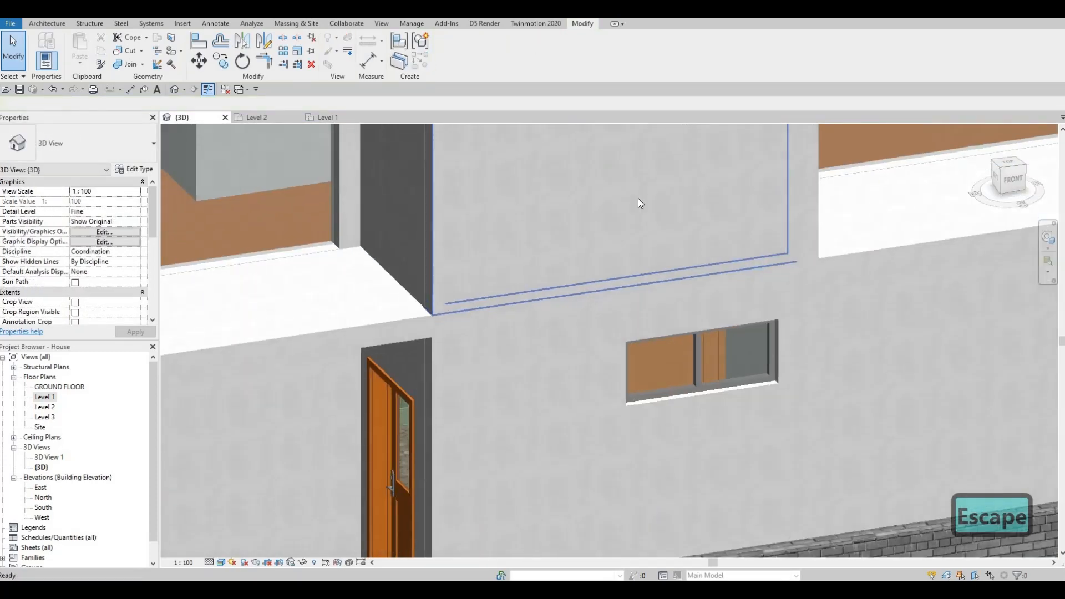
{"action": "key", "text": "Escape"}
{"action": "left_click", "coordinate": [670, 195]}
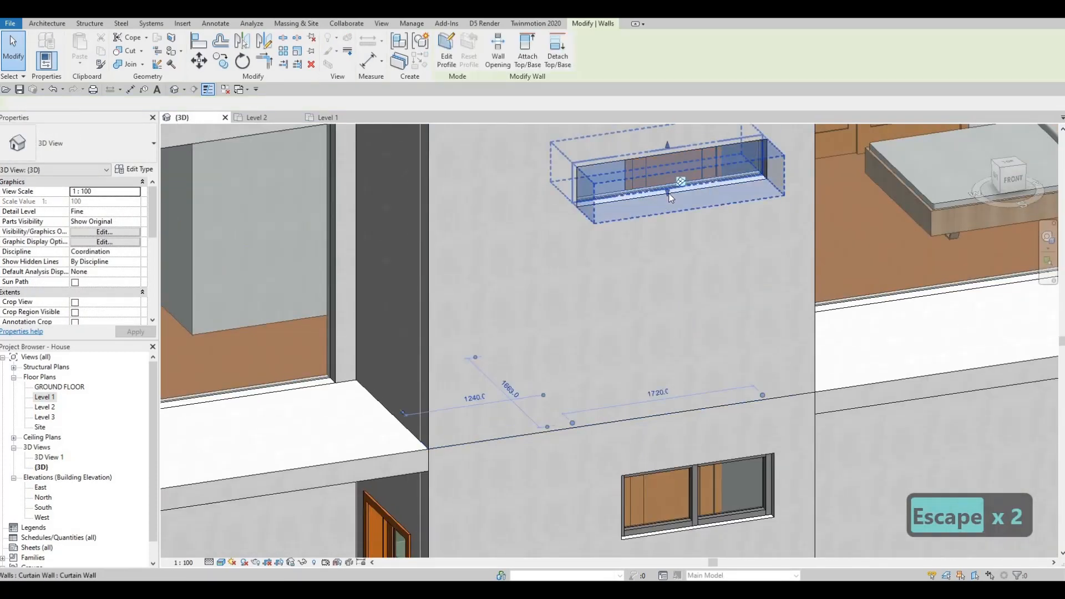
{"action": "left_click_drag", "start_coordinate": [668, 194], "coordinate": [614, 216]}
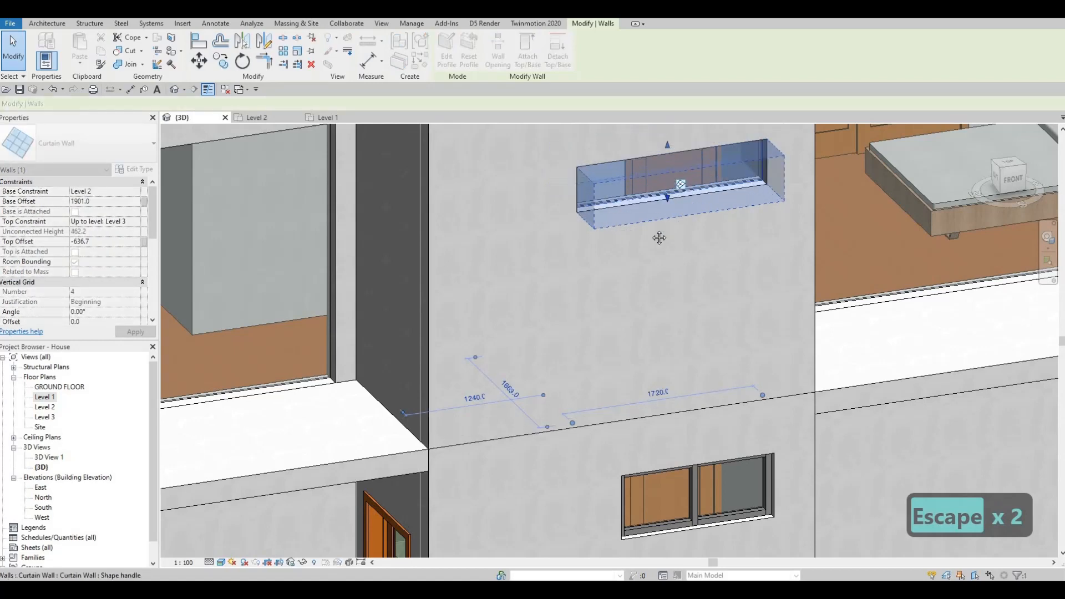
{"action": "key", "text": "Escape"}
Align the bottom of the left-hand front bathroom's curtain wall with the raised bottom of the other bathroom's curtain wall.
{"action": "scroll", "coordinate": [651, 231], "scroll_direction": "down", "scroll_amount": 3}
{"action": "key", "text": "a"}
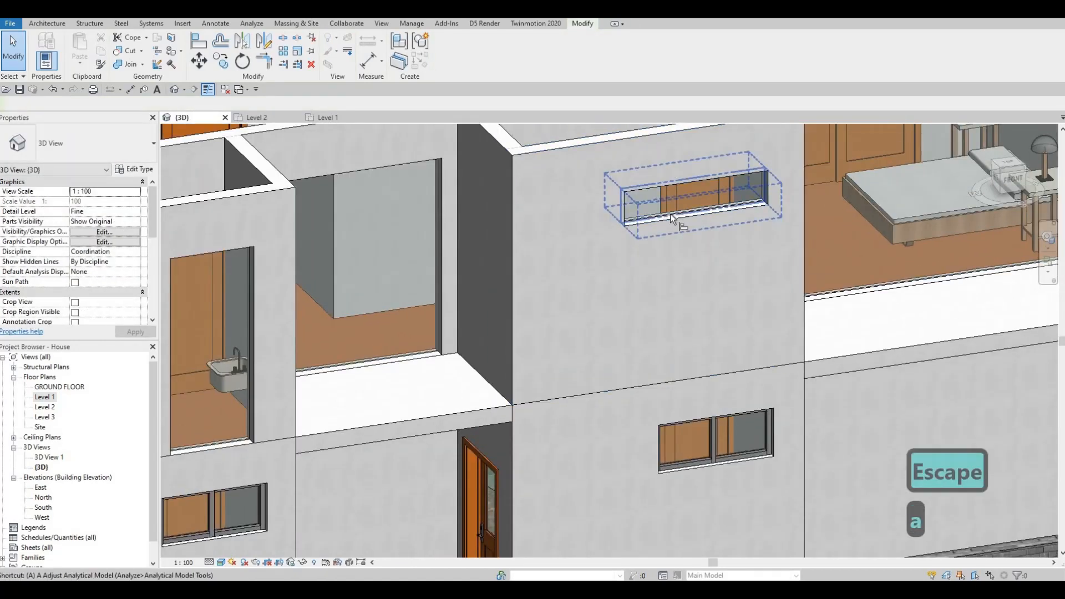
{"action": "key", "text": "l"}
{"action": "left_click", "coordinate": [670, 215]}
{"action": "scroll", "coordinate": [216, 444], "scroll_direction": "down", "scroll_amount": 1}
{"action": "middle_click_drag", "start_coordinate": [216, 443], "coordinate": [402, 371]}
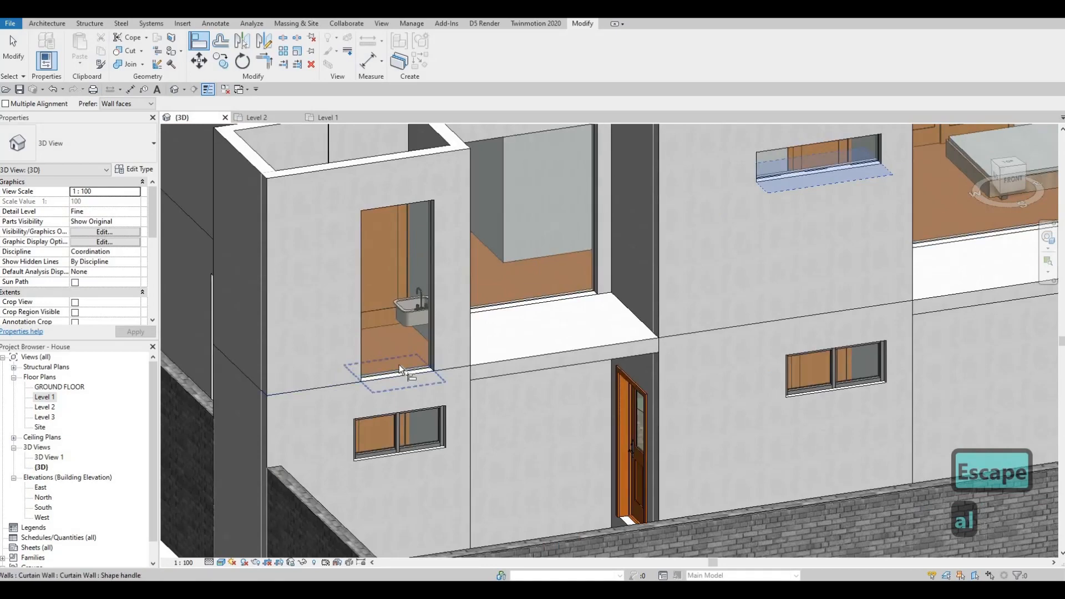
{"action": "left_click", "coordinate": [401, 369]}
{"action": "middle_click_drag", "start_coordinate": [462, 339], "coordinate": [385, 355], "text": "shift"}
{"action": "key", "text": "Escape"}
{"action": "key", "text": "Escape"}
{"action": "scroll", "coordinate": [451, 377], "scroll_direction": "down", "scroll_amount": 3}
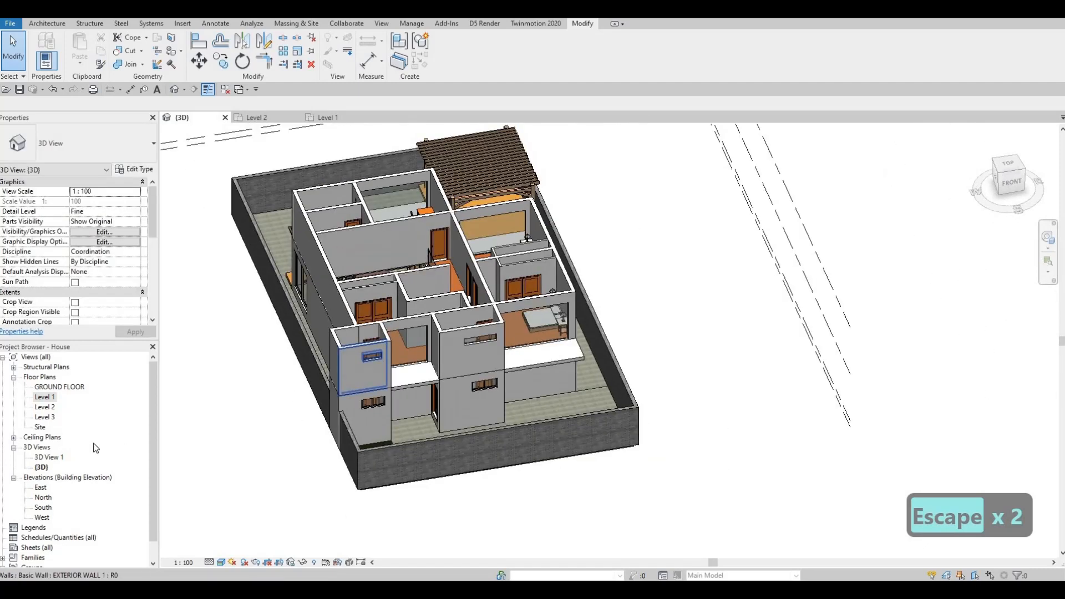
Start a roof by footprint in the Level 2 floor plan and duplicate the Generic Roof - 300mm type as ROOF 1.
{"action": "double_click", "coordinate": [44, 407]}
{"action": "scroll", "coordinate": [424, 375], "scroll_direction": "down", "scroll_amount": 3}
{"action": "middle_click_drag", "start_coordinate": [424, 375], "coordinate": [437, 387]}
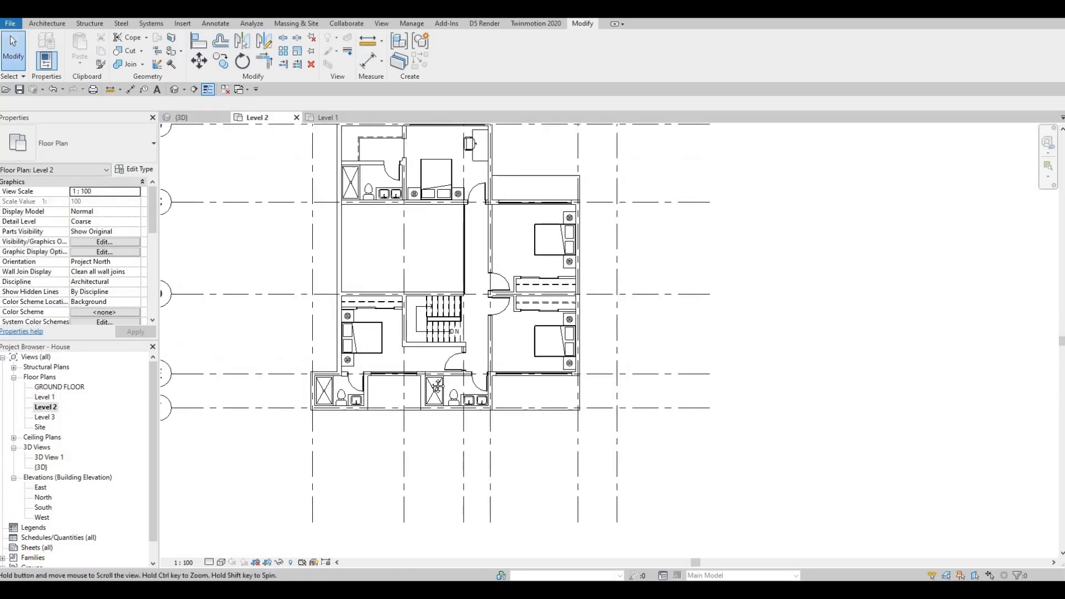
{"action": "scroll", "coordinate": [436, 387], "scroll_direction": "down", "scroll_amount": 2}
{"action": "middle_click_drag", "start_coordinate": [300, 229], "coordinate": [293, 237]}
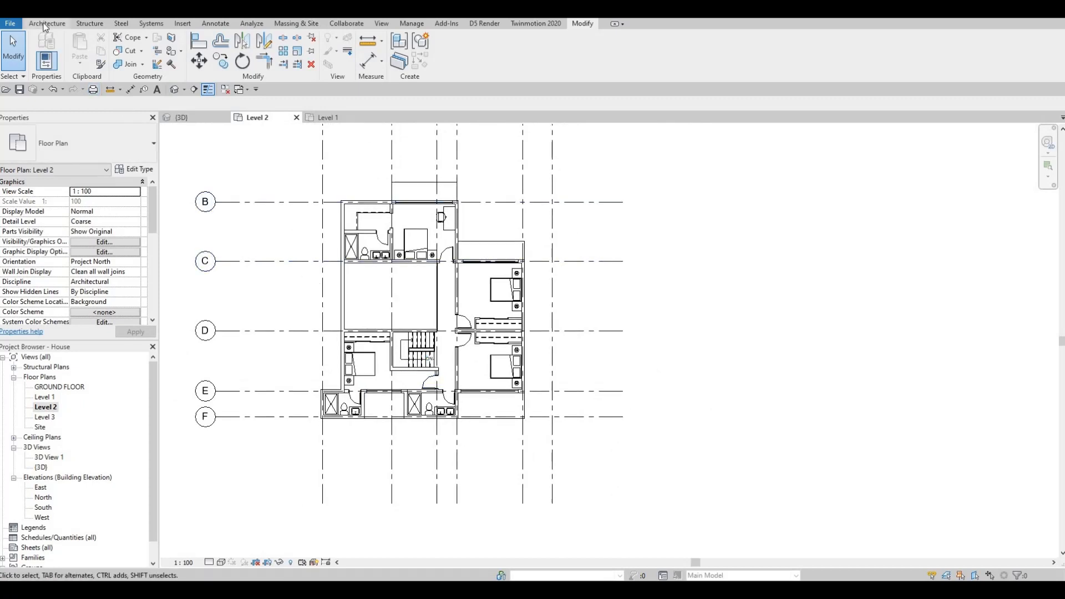
{"action": "left_click", "coordinate": [44, 24]}
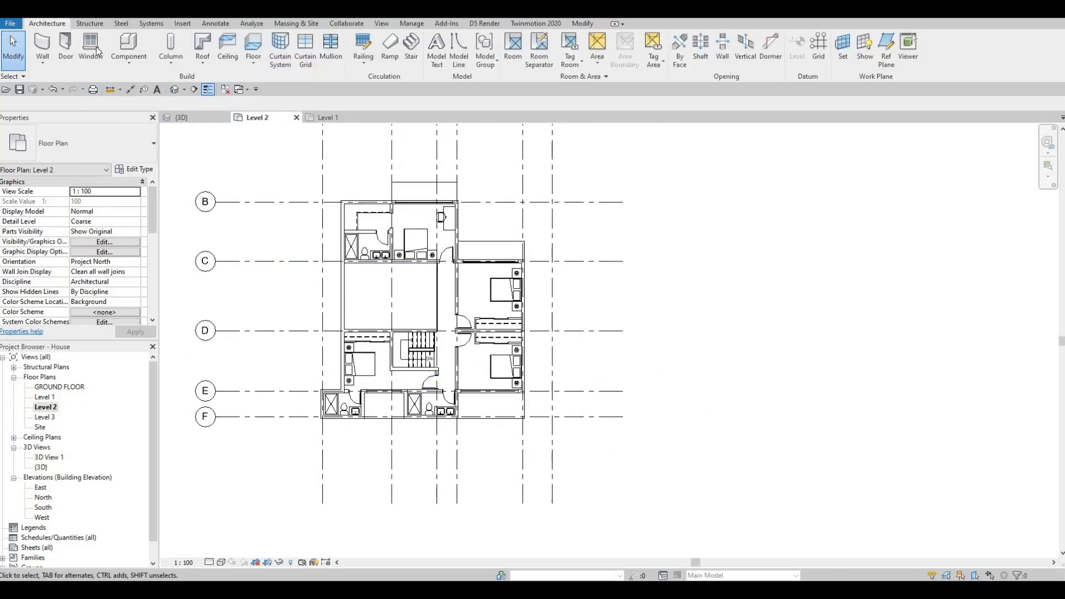
{"action": "left_click", "coordinate": [201, 49]}
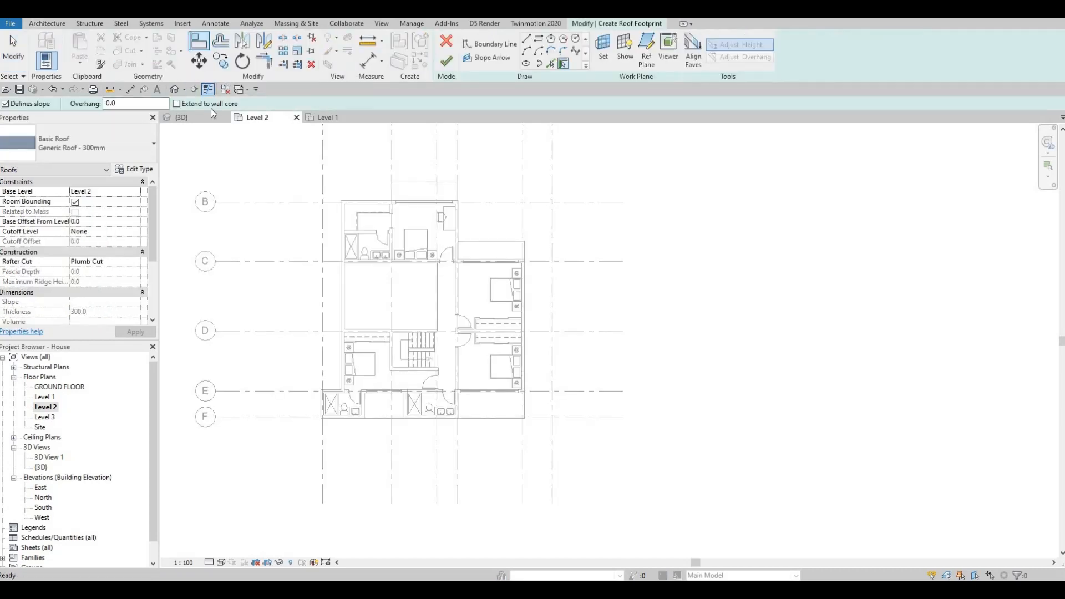
{"action": "left_click", "coordinate": [139, 169]}
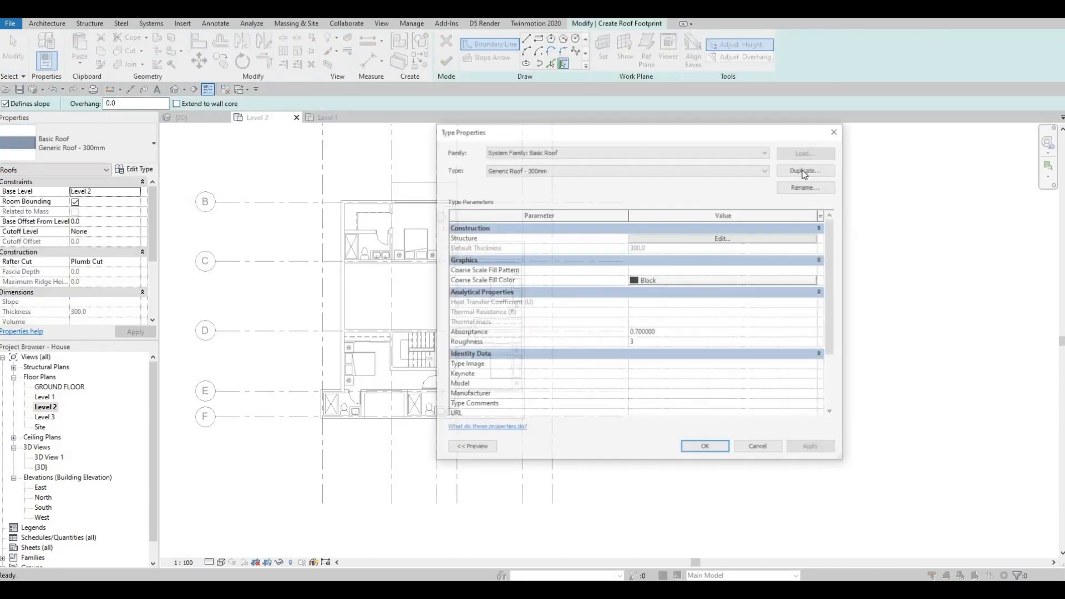
{"action": "key", "text": "alt+d"}
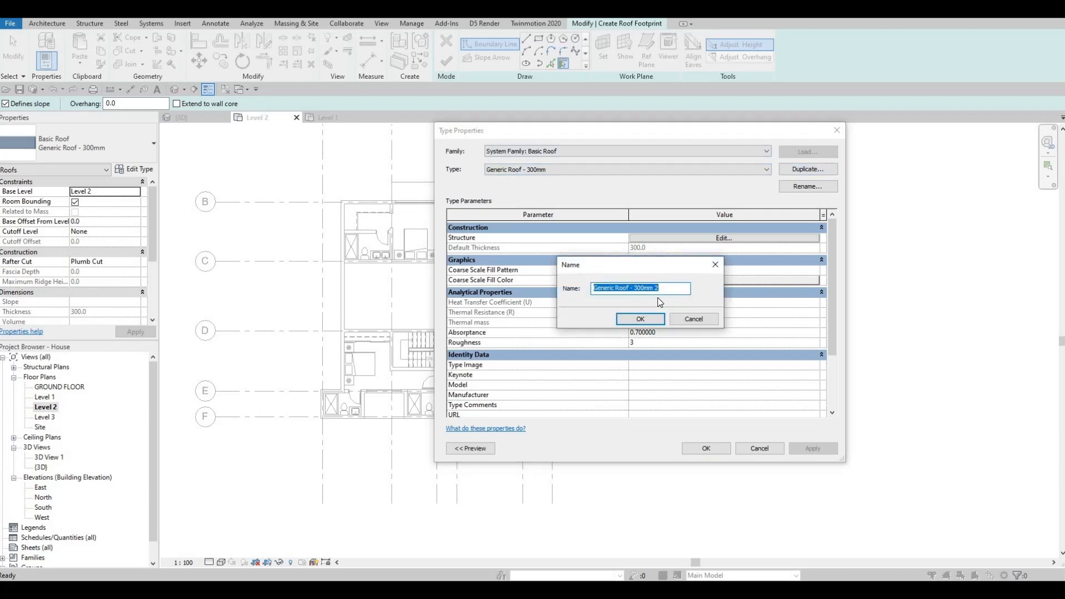
{"action": "type", "text": "ro"}
{"action": "key", "text": "BackSpace"}
{"action": "key", "text": "BackSpace"}
{"action": "key", "text": "Caps_Lock"}
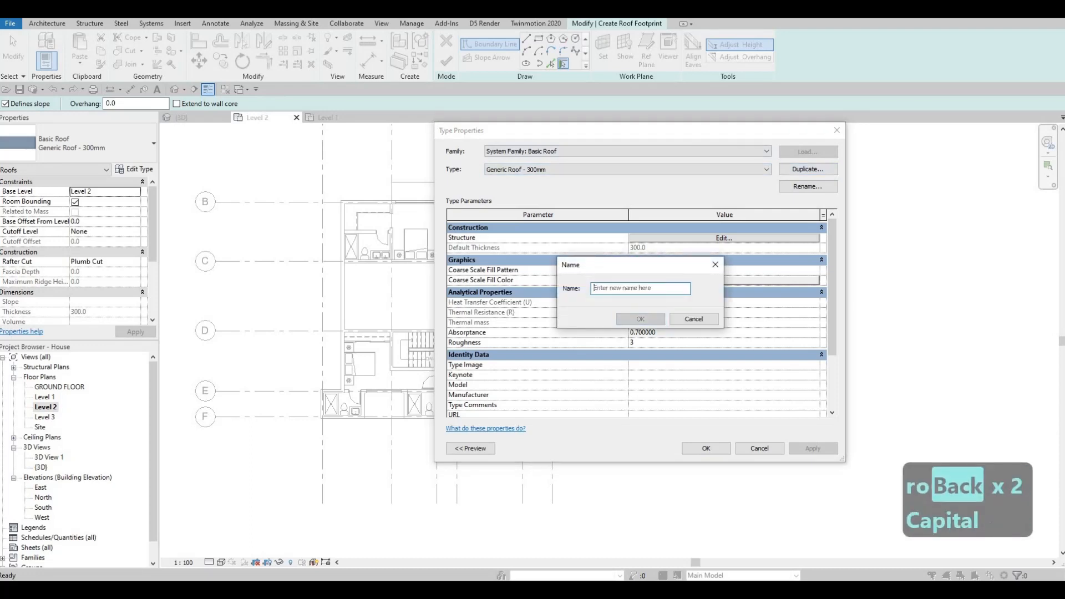
{"action": "type", "text": "ROOF 1"}
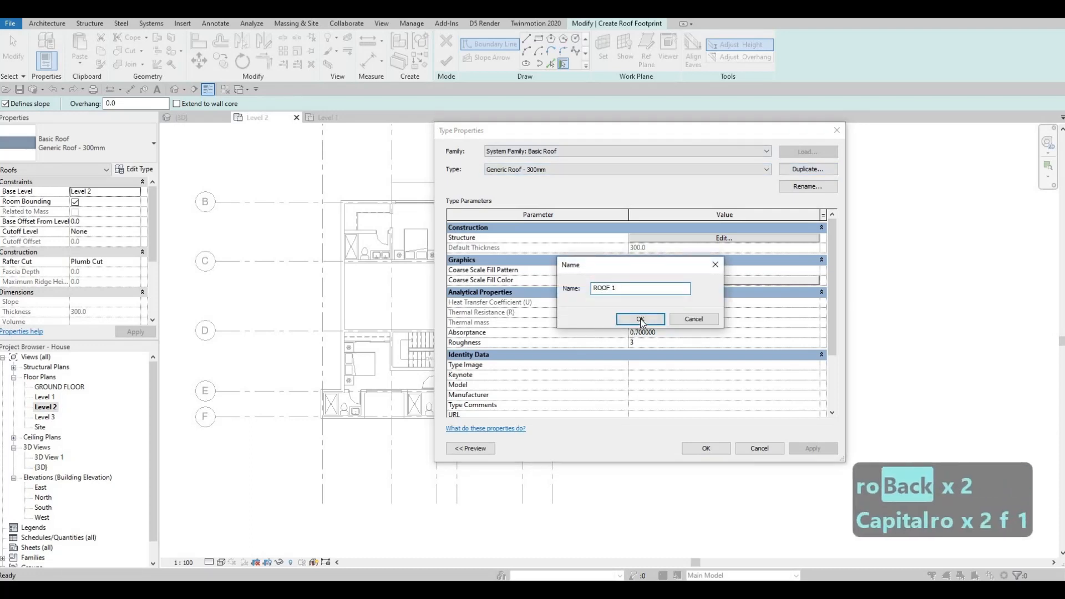
{"action": "key", "text": "Return"}
Give the ROOF 1 structure layer a thickness of 200 mm and the Gypsum Wall Board material.
{"action": "left_click", "coordinate": [671, 239]}
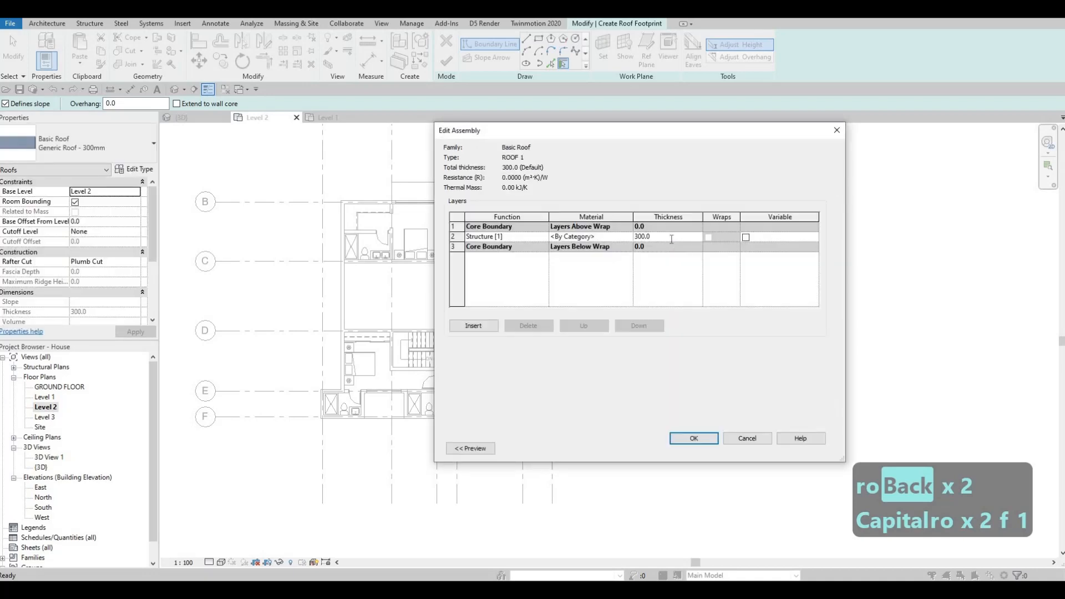
{"action": "type", "text": "200"}
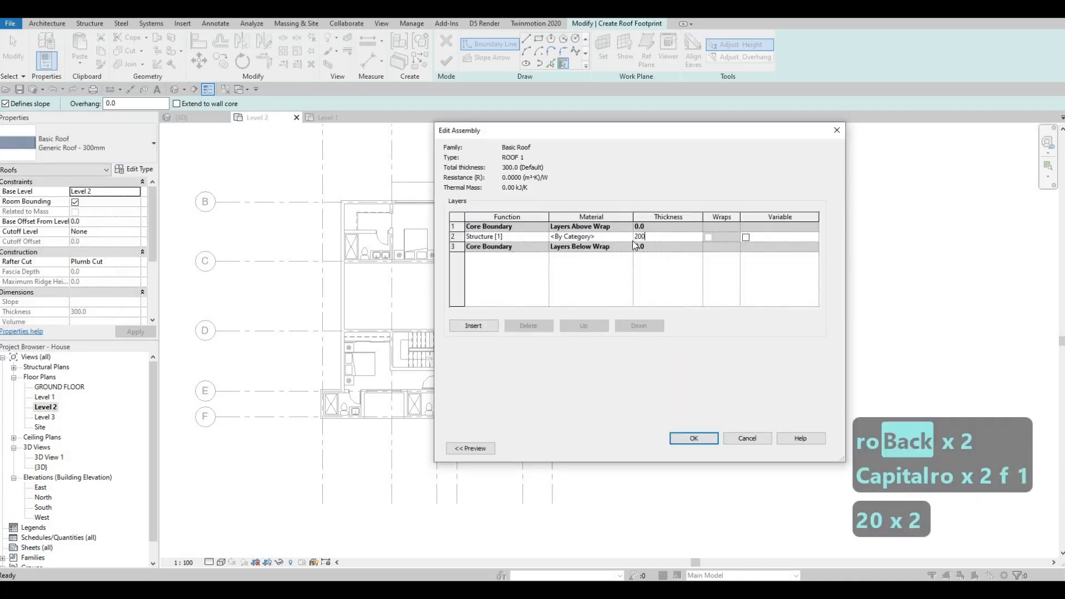
{"action": "left_click", "coordinate": [630, 237]}
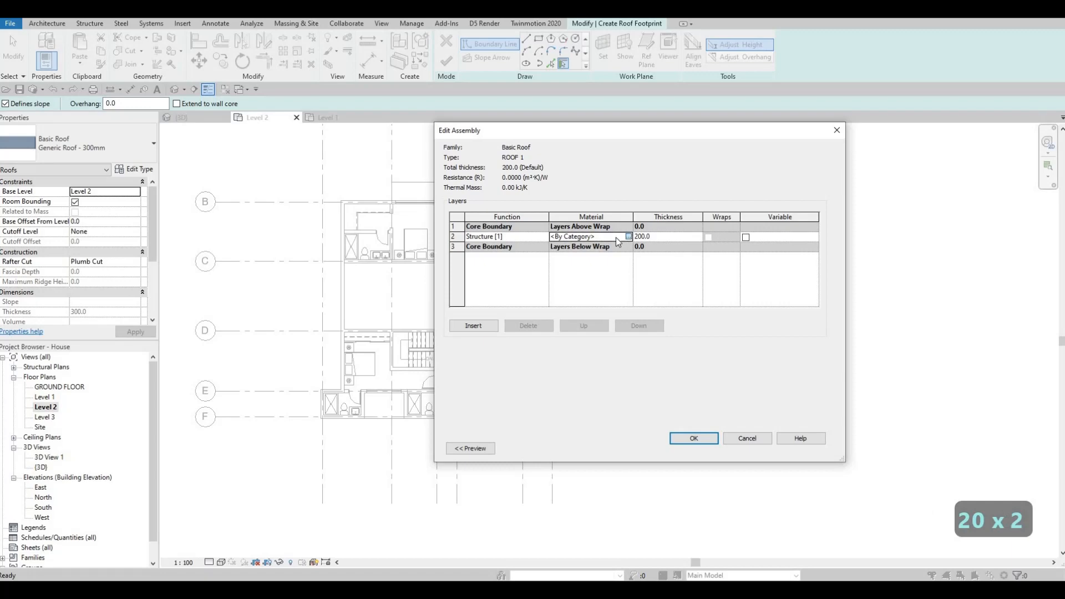
{"action": "left_click", "coordinate": [625, 236]}
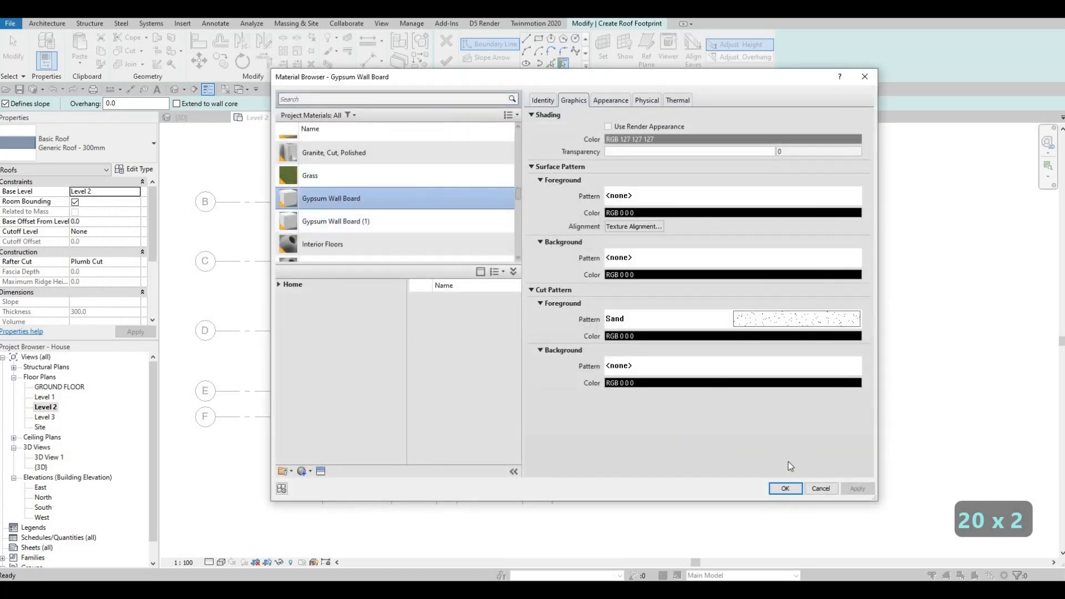
{"action": "left_click", "coordinate": [783, 493]}
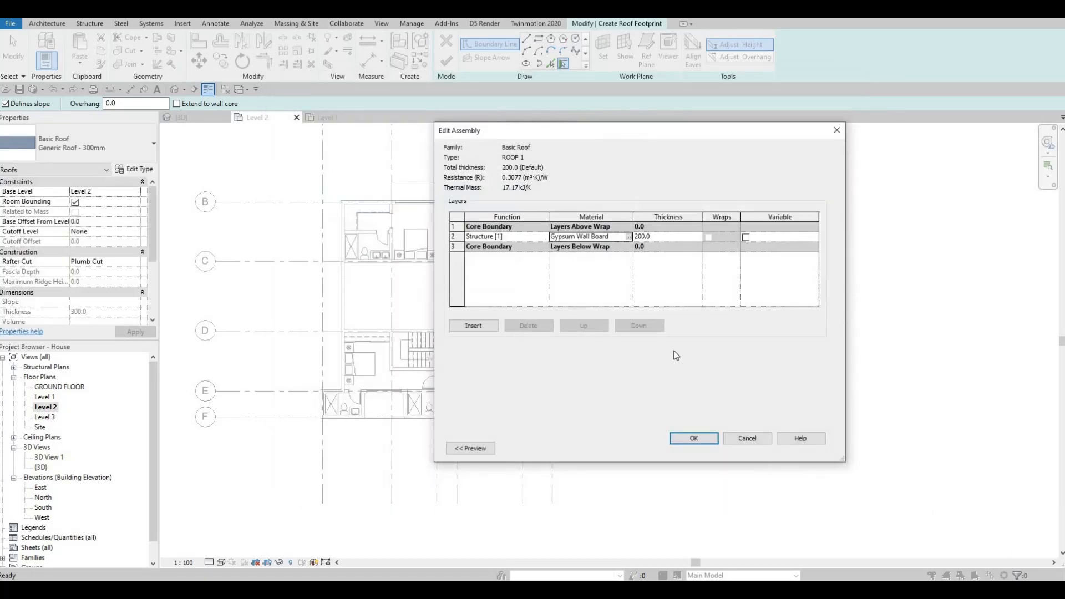
{"action": "left_click", "coordinate": [708, 441]}
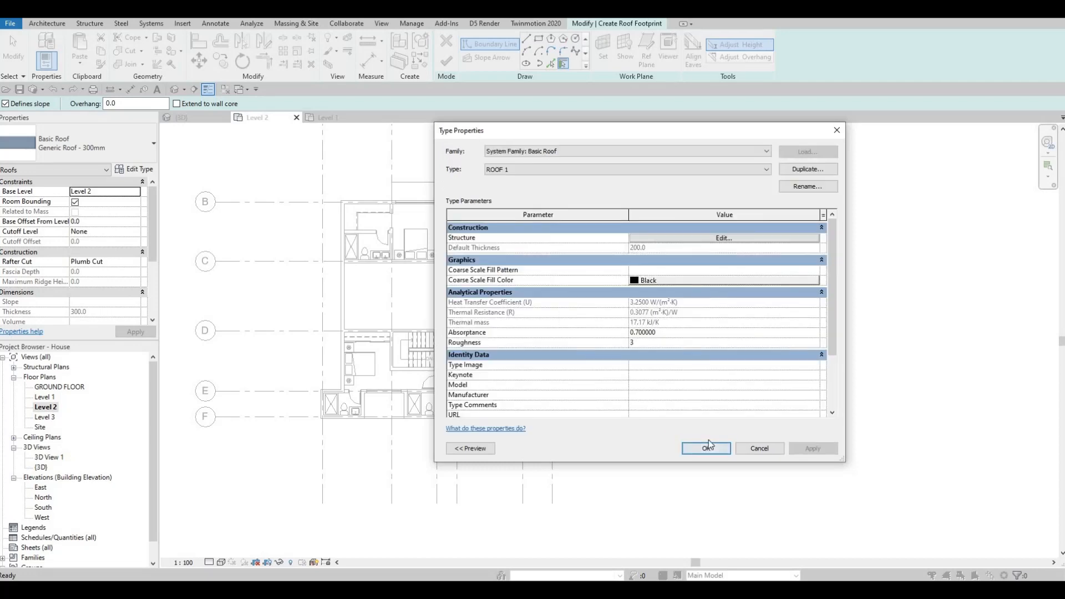
{"action": "left_click", "coordinate": [708, 440]}
Set the new roof's base level to Level 3.
{"action": "middle_click_drag", "start_coordinate": [388, 233], "coordinate": [448, 217]}
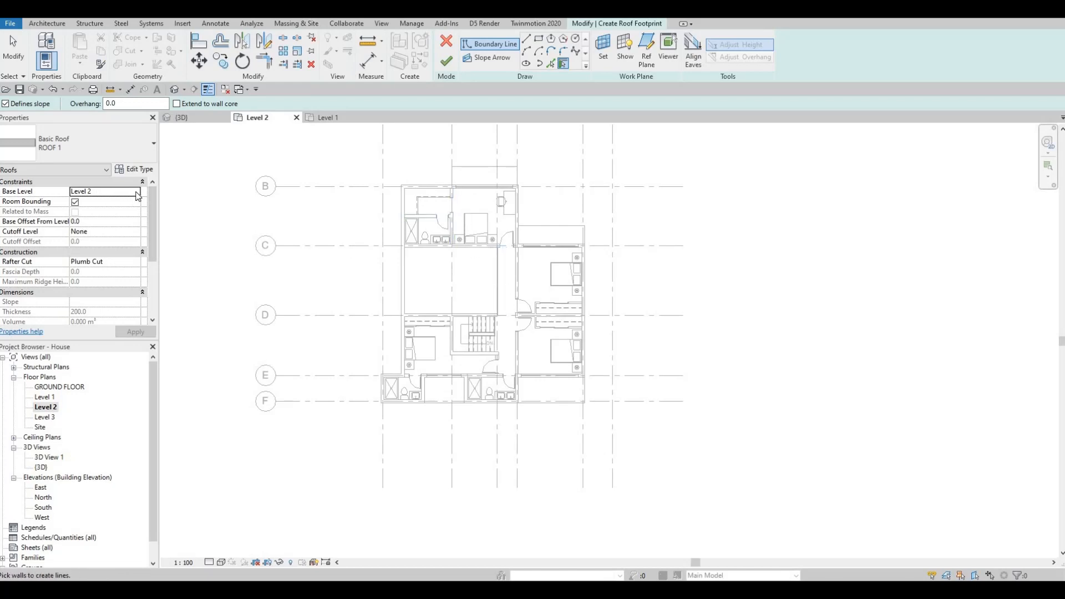
{"action": "left_click", "coordinate": [137, 191]}
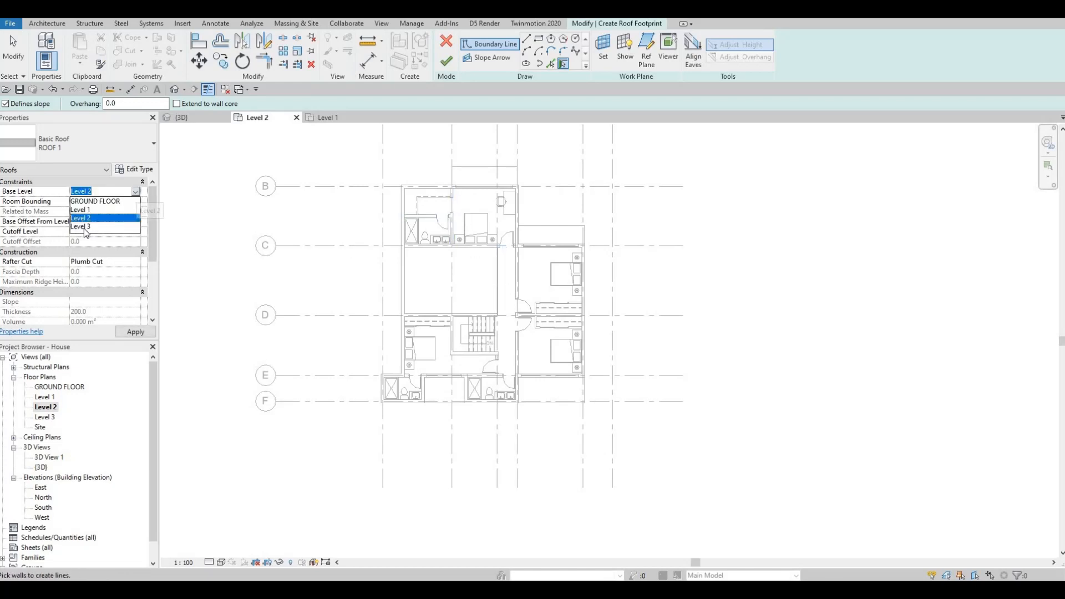
{"action": "left_click", "coordinate": [88, 227]}
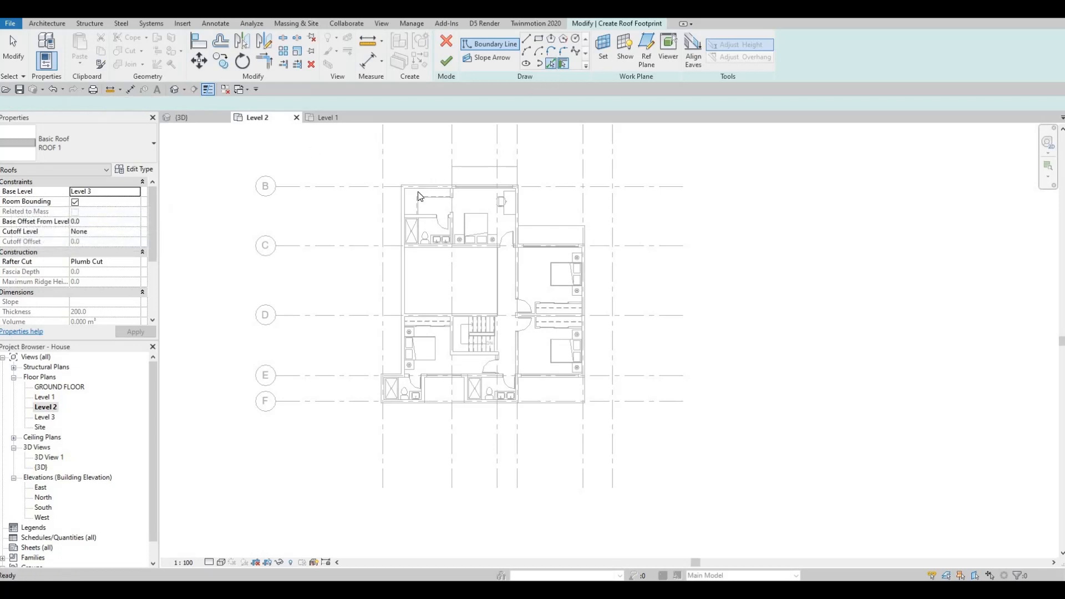
{"action": "scroll", "coordinate": [418, 191], "scroll_direction": "up", "scroll_amount": 3}
{"action": "left_click", "coordinate": [380, 218]}
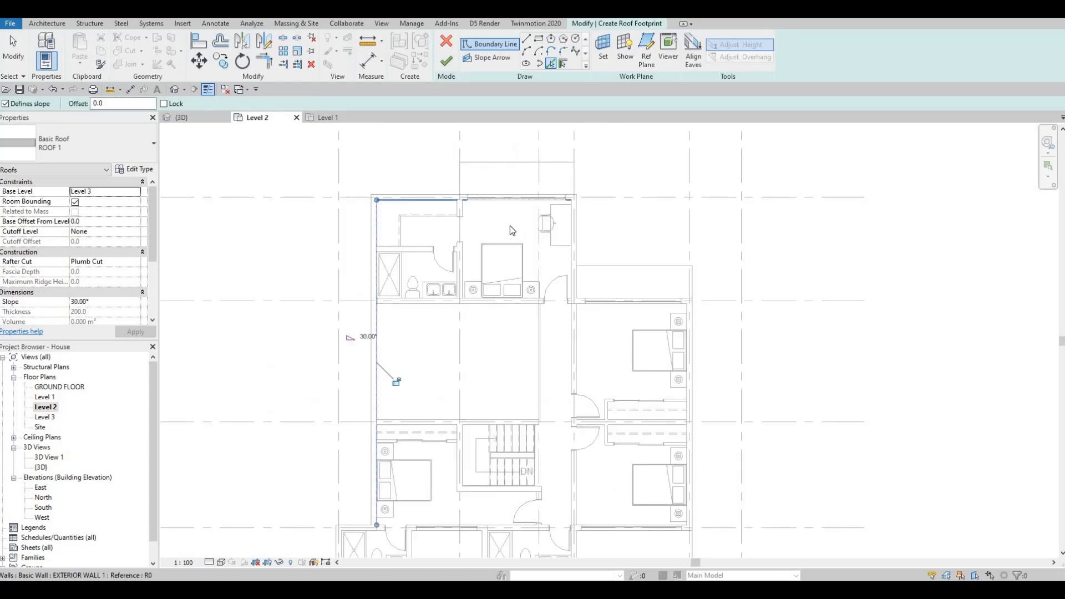
{"action": "left_click", "coordinate": [502, 224]}
{"action": "key", "text": "Escape"}
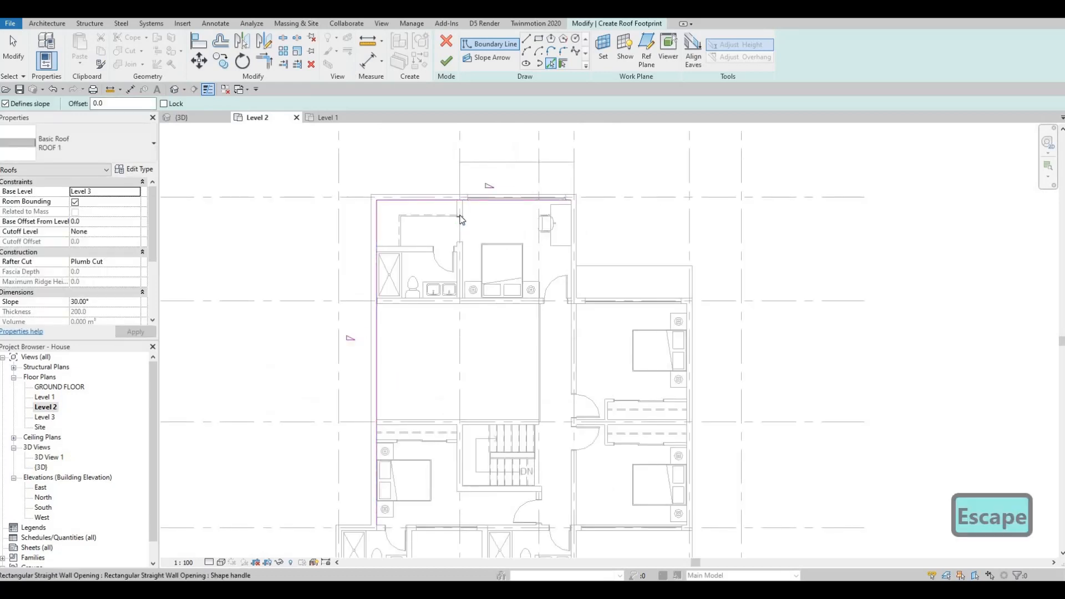
{"action": "key", "text": "ctrl+z"}
{"action": "key", "text": "ctrl+z"}
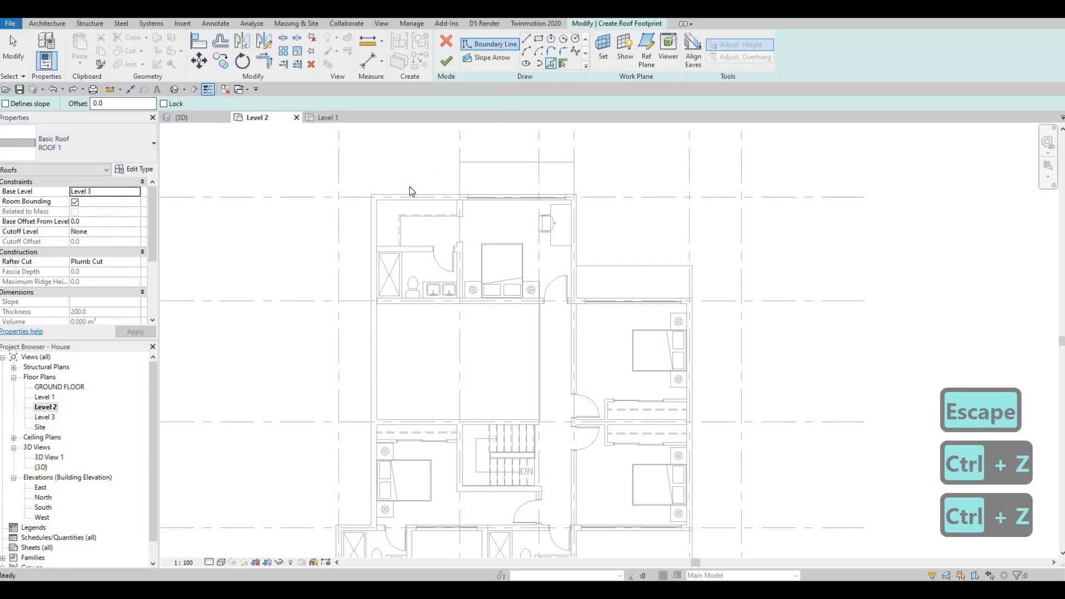
With slope definition off, pick roof boundary lines along the inner faces of the left, rear and stepped right exterior walls.
{"action": "left_click", "coordinate": [386, 208]}
{"action": "left_click", "coordinate": [378, 215]}
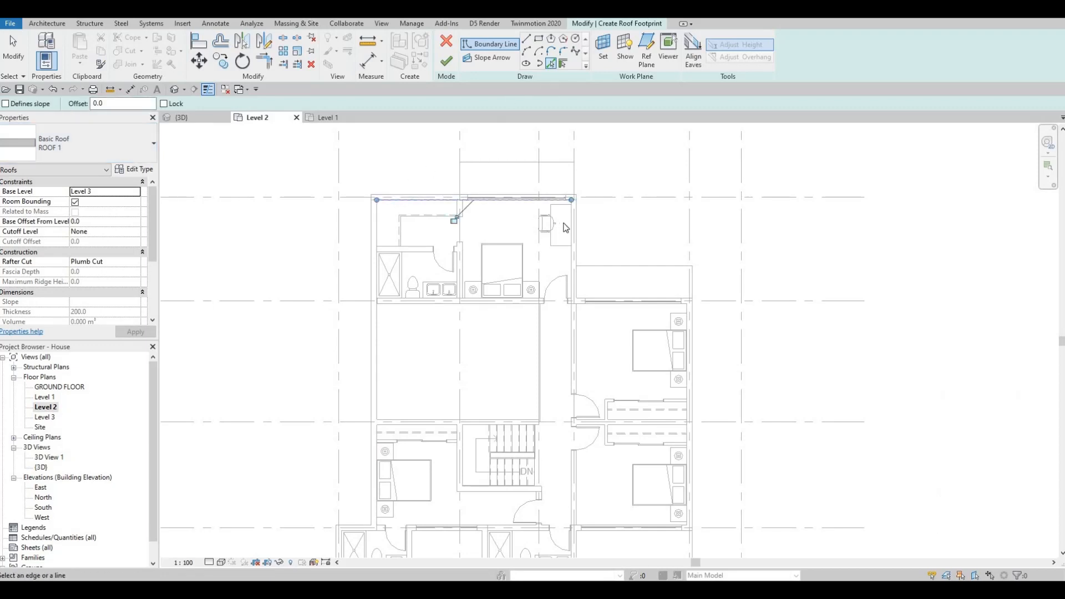
{"action": "scroll", "coordinate": [574, 205], "scroll_direction": "up", "scroll_amount": 2}
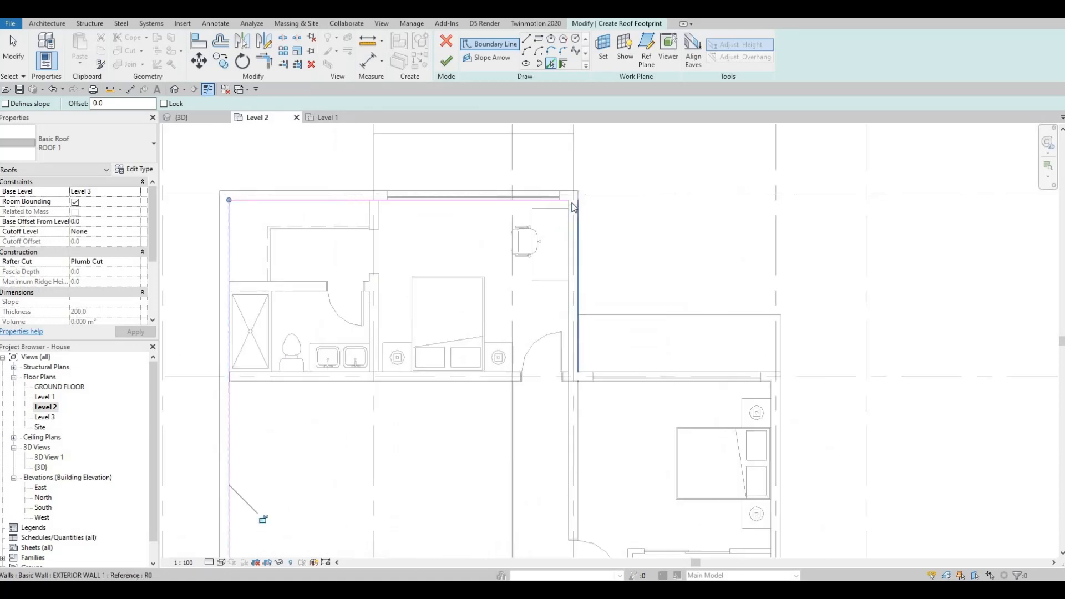
{"action": "left_click", "coordinate": [574, 371]}
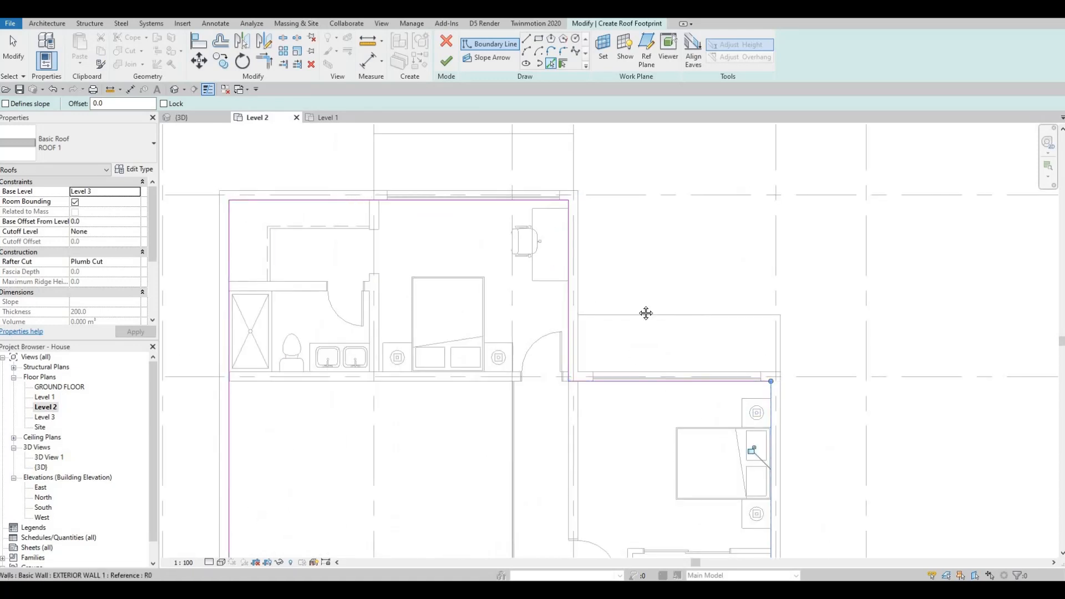
Pick roof boundary lines along the inner face of the front right bedroom wall and around the right front bathroom.
{"action": "scroll", "coordinate": [651, 317], "scroll_direction": "down", "scroll_amount": 5}
{"action": "middle_click_drag", "start_coordinate": [681, 499], "coordinate": [692, 345]}
{"action": "scroll", "coordinate": [690, 349], "scroll_direction": "up", "scroll_amount": 3}
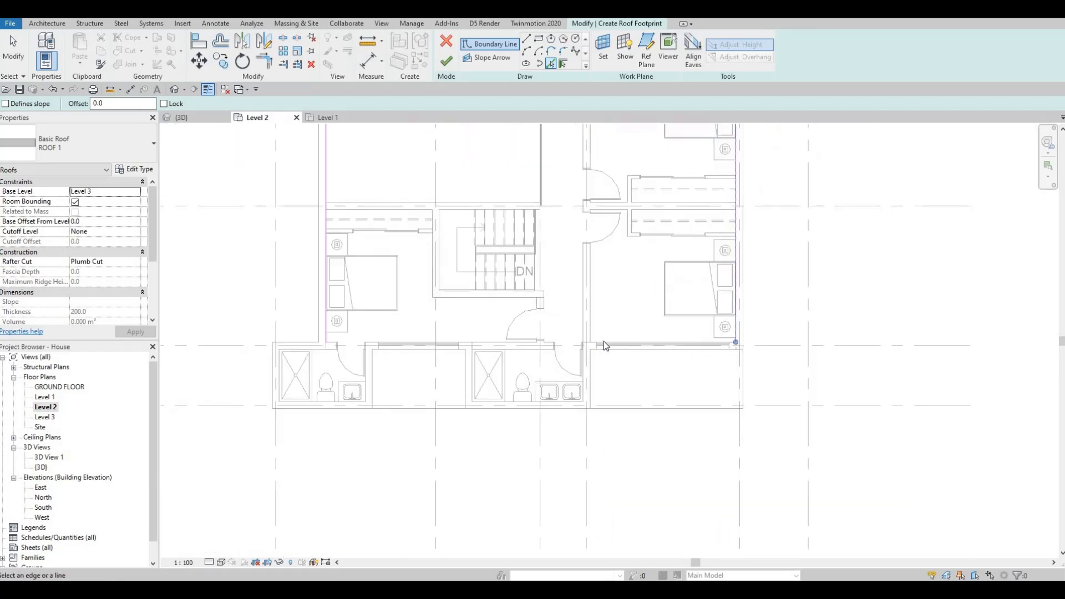
{"action": "scroll", "coordinate": [588, 345], "scroll_direction": "up", "scroll_amount": 4}
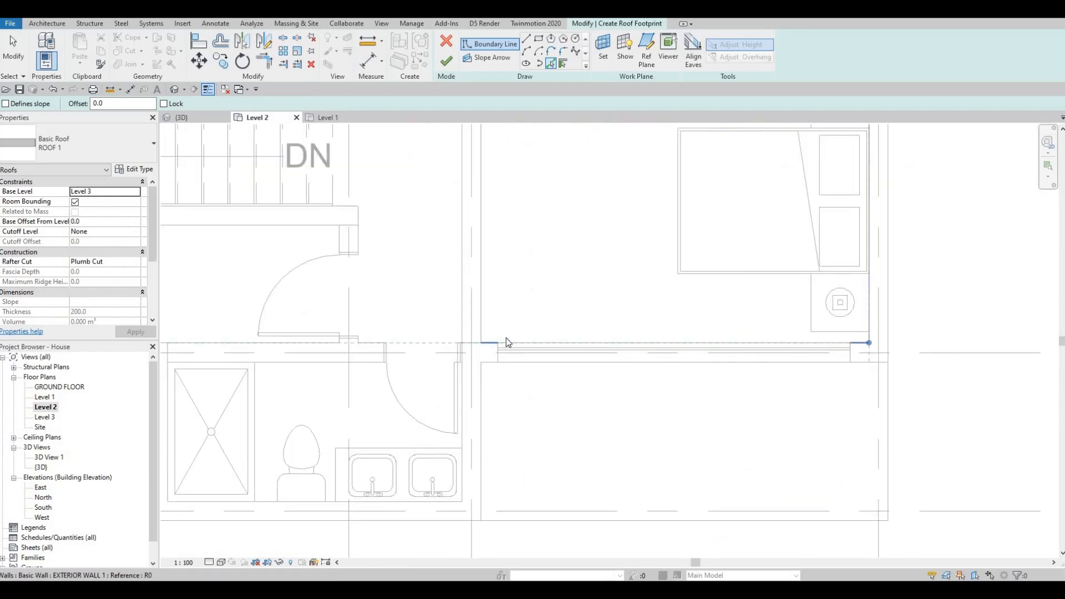
{"action": "left_click", "coordinate": [506, 342]}
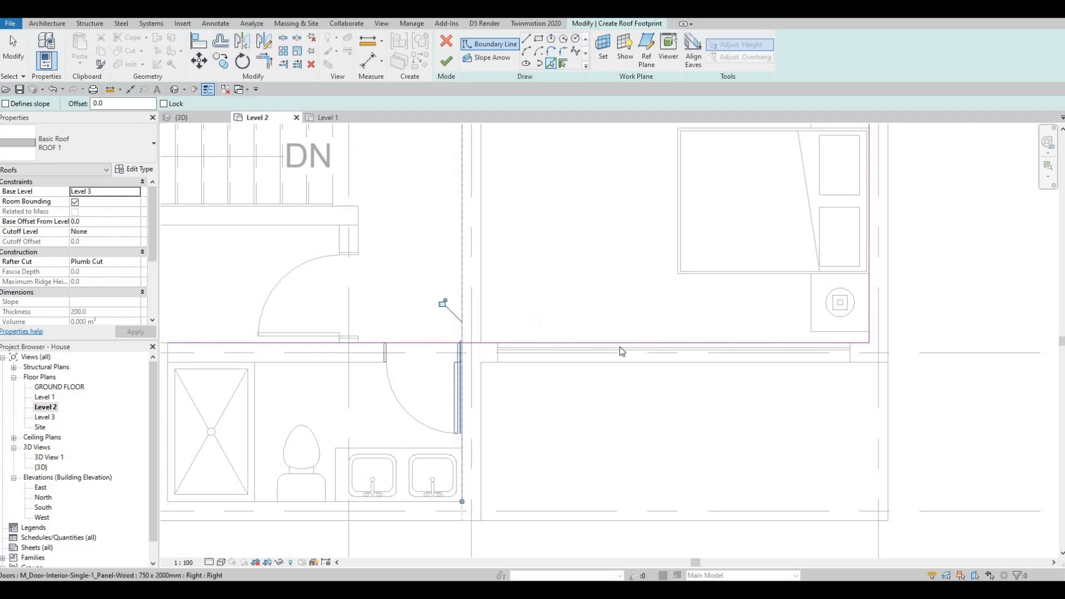
{"action": "middle_click_drag", "start_coordinate": [278, 497], "coordinate": [572, 411]}
{"action": "left_click", "coordinate": [567, 417]}
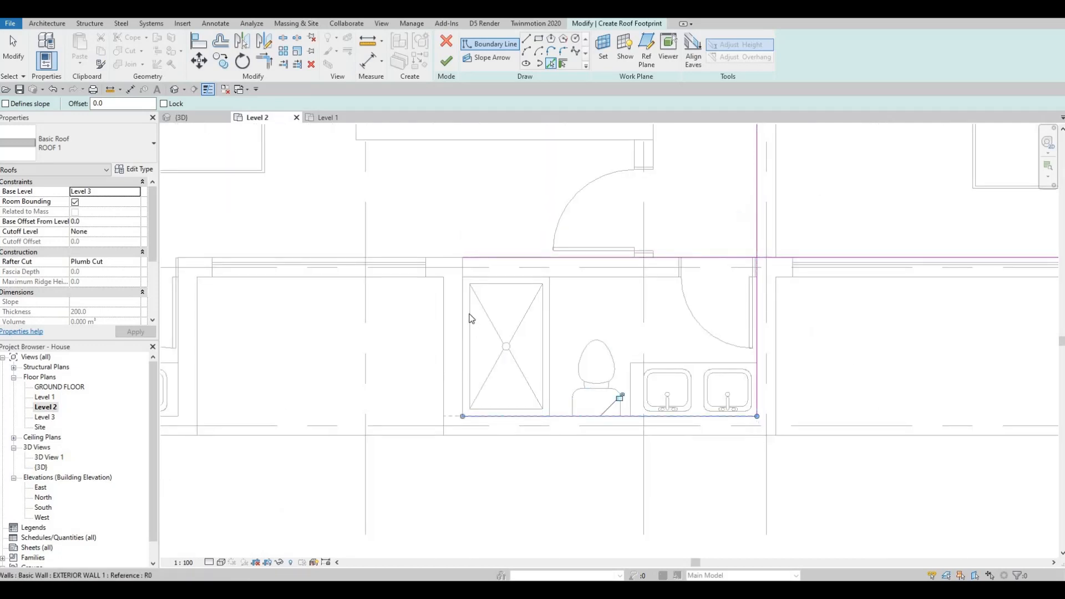
{"action": "left_click", "coordinate": [444, 281]}
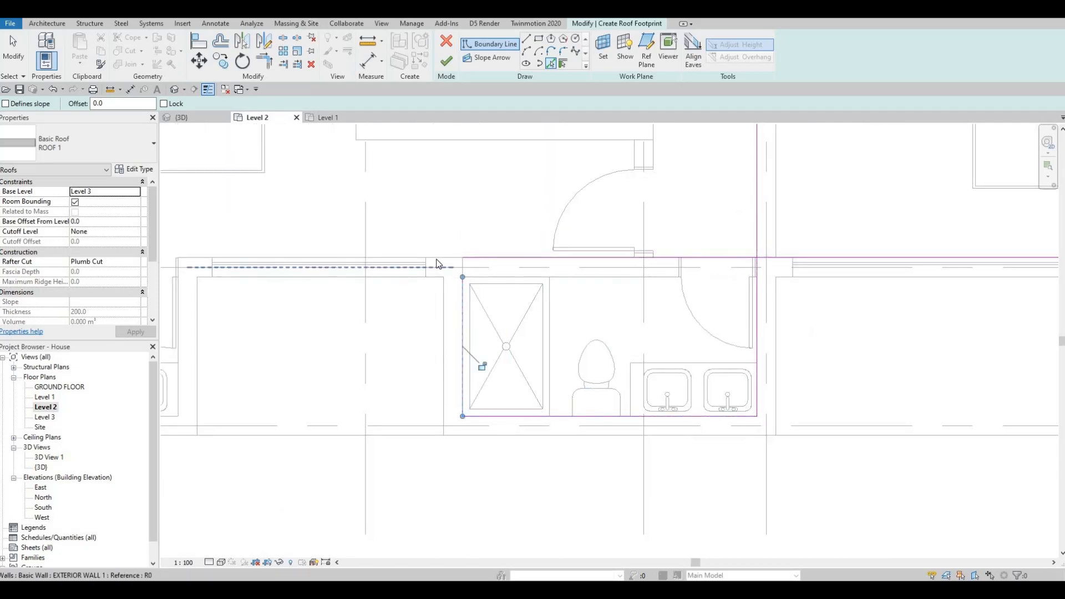
Pick the remaining boundary lines along the front wall between the bathrooms and around the left front bathroom.
{"action": "left_click", "coordinate": [485, 259]}
{"action": "scroll", "coordinate": [447, 261], "scroll_direction": "down", "scroll_amount": 2}
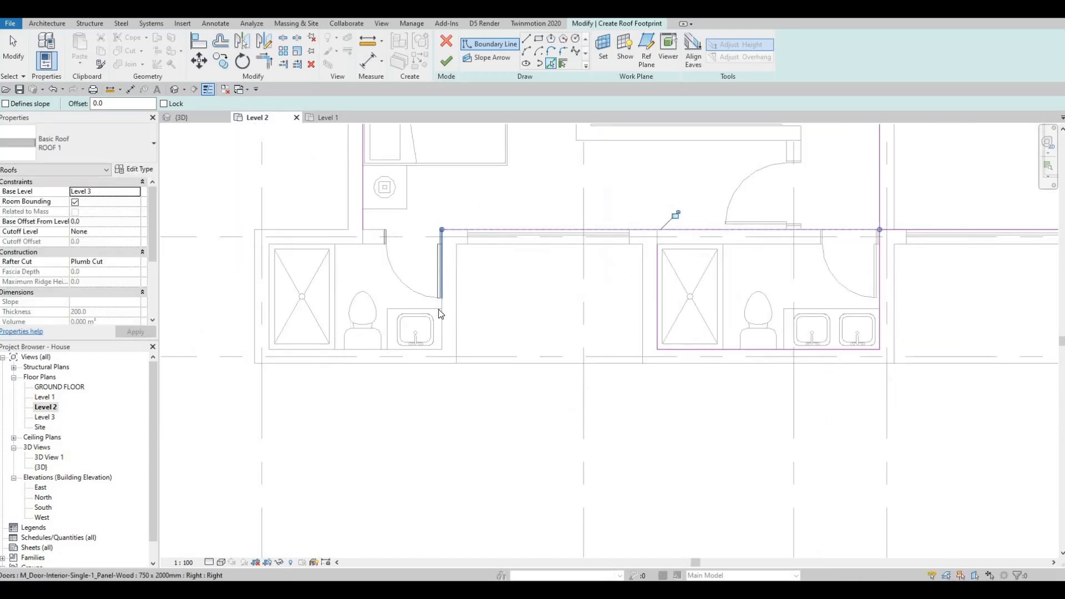
{"action": "left_click", "coordinate": [388, 353]}
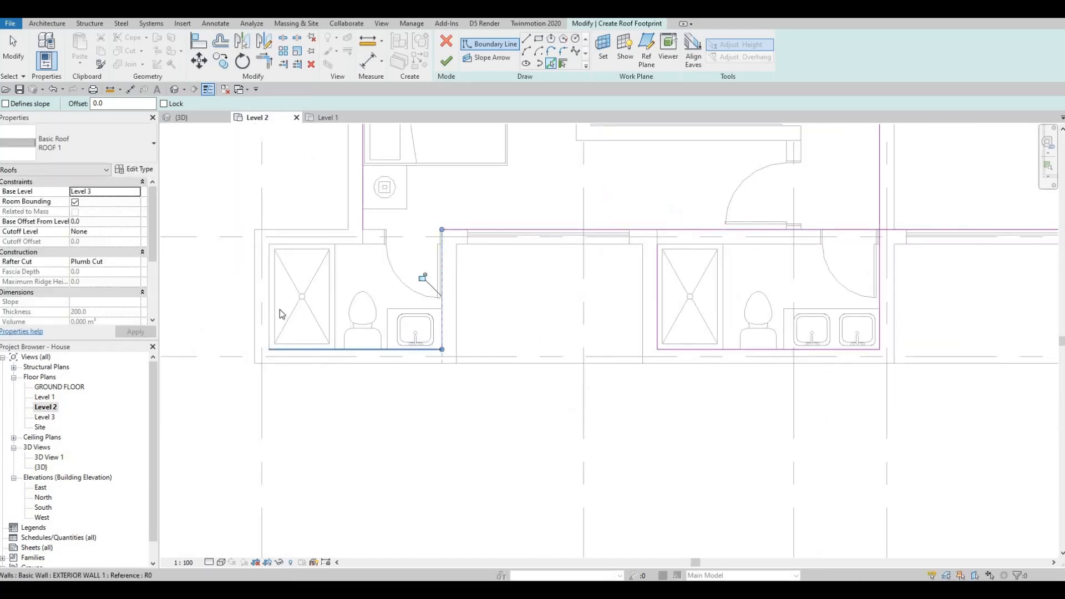
{"action": "left_click", "coordinate": [299, 268]}
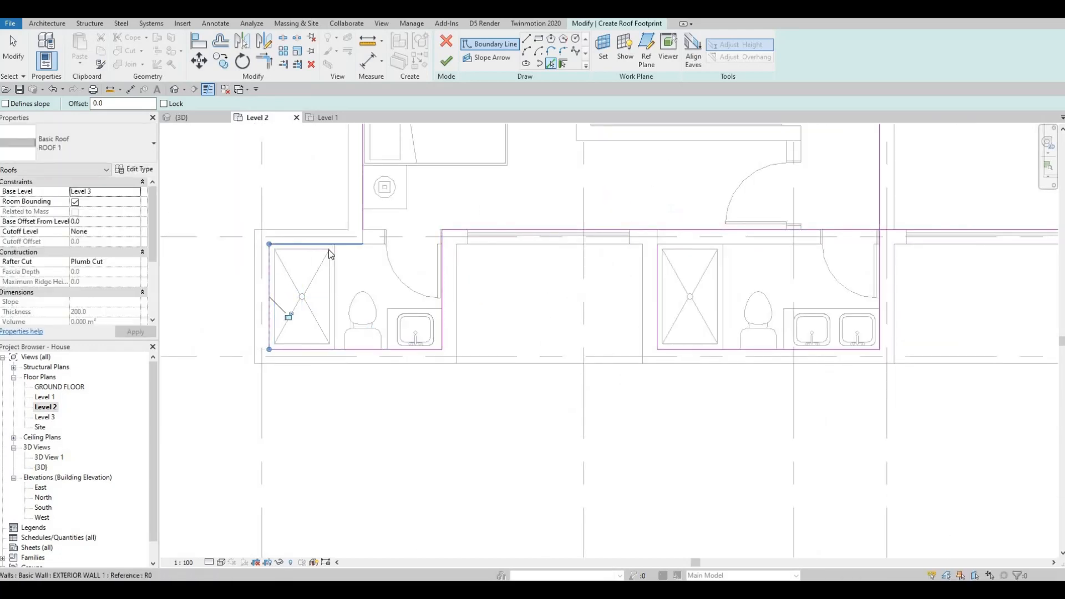
{"action": "scroll", "coordinate": [356, 367], "scroll_direction": "down", "scroll_amount": 5}
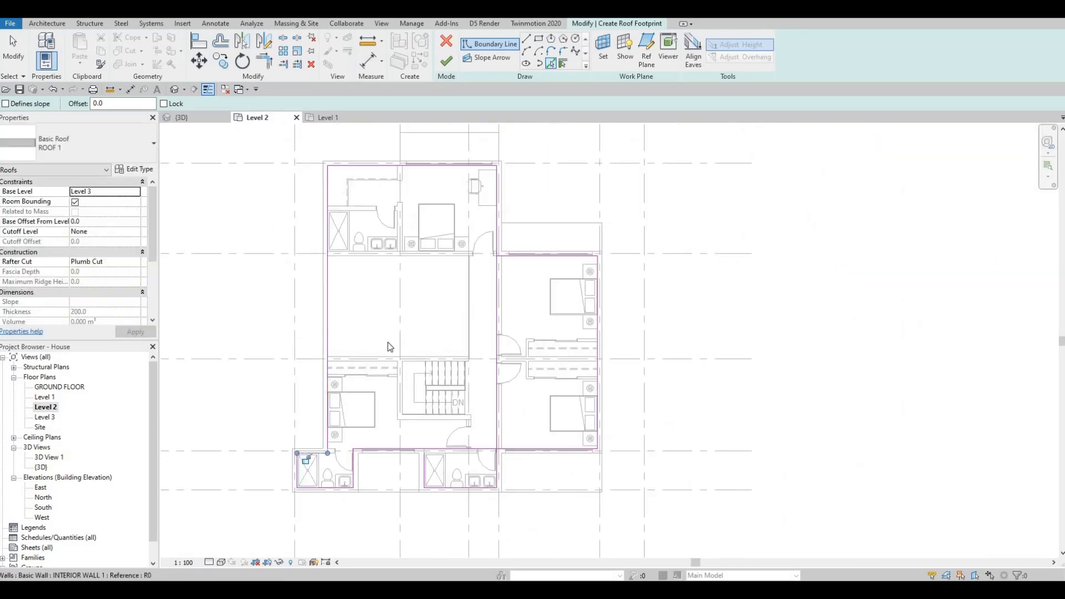
Trim the overlapping roof boundary lines into clean corners on both sides of the right front bathroom.
{"action": "scroll", "coordinate": [422, 315], "scroll_direction": "up", "scroll_amount": 4}
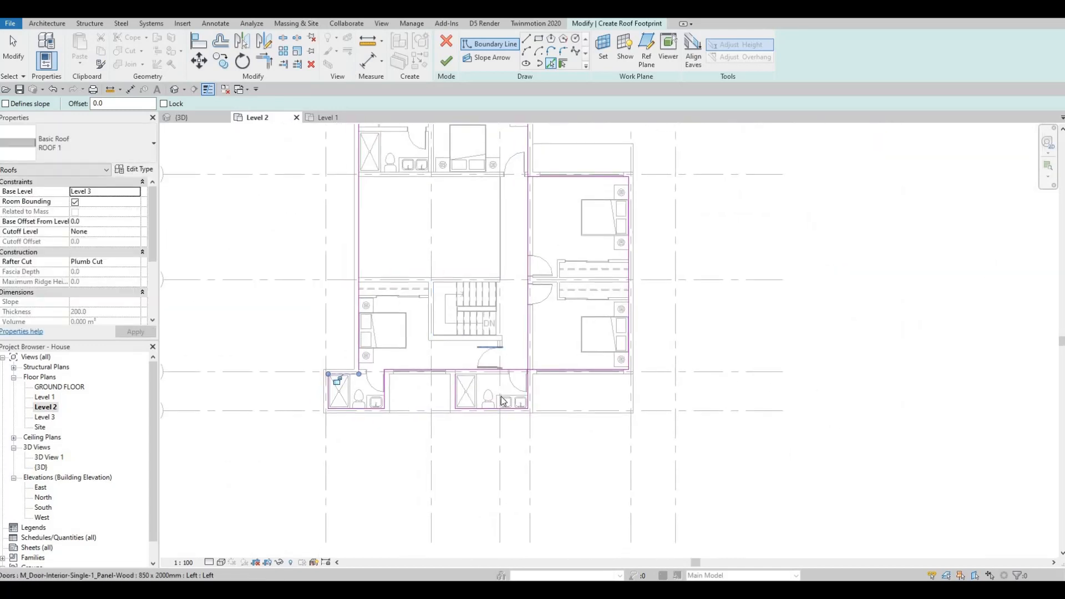
{"action": "key", "text": "Escape"}
{"action": "key", "text": "Escape"}
{"action": "key", "text": "t"}
{"action": "key", "text": "r"}
{"action": "scroll", "coordinate": [535, 399], "scroll_direction": "up", "scroll_amount": 2}
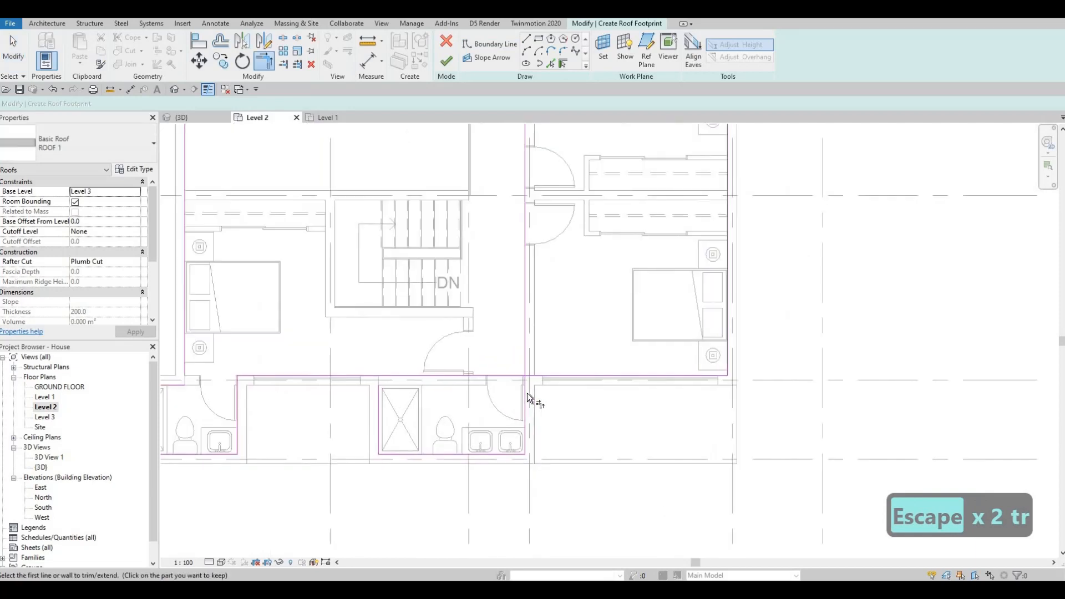
{"action": "left_click", "coordinate": [537, 377]}
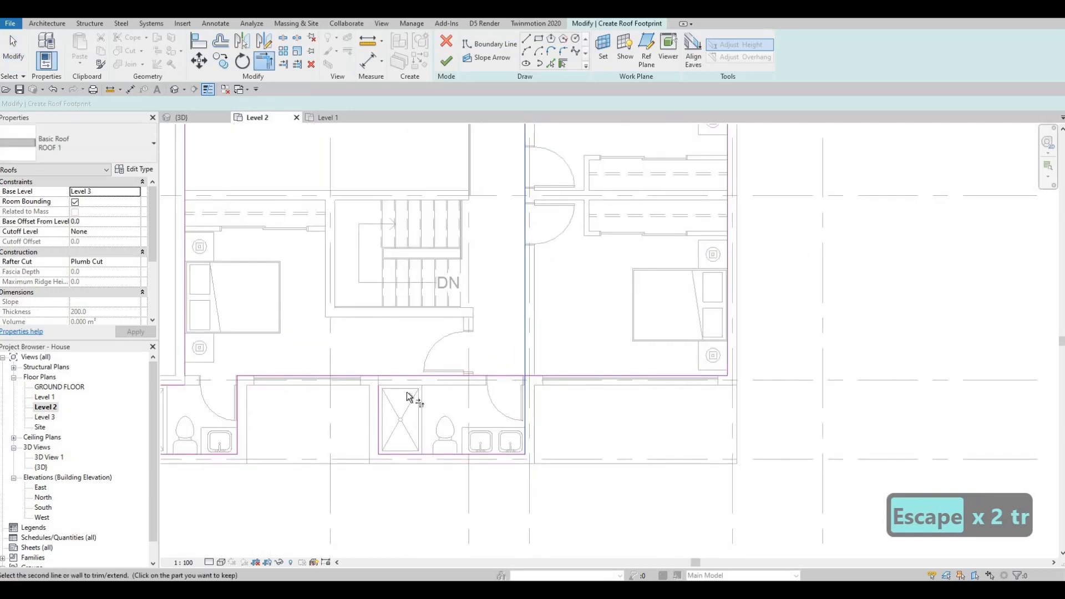
{"action": "left_click", "coordinate": [357, 379]}
Go over the remaining corners of the roof outline and finish the roof footprint sketch.
{"action": "scroll", "coordinate": [411, 342], "scroll_direction": "down", "scroll_amount": 2}
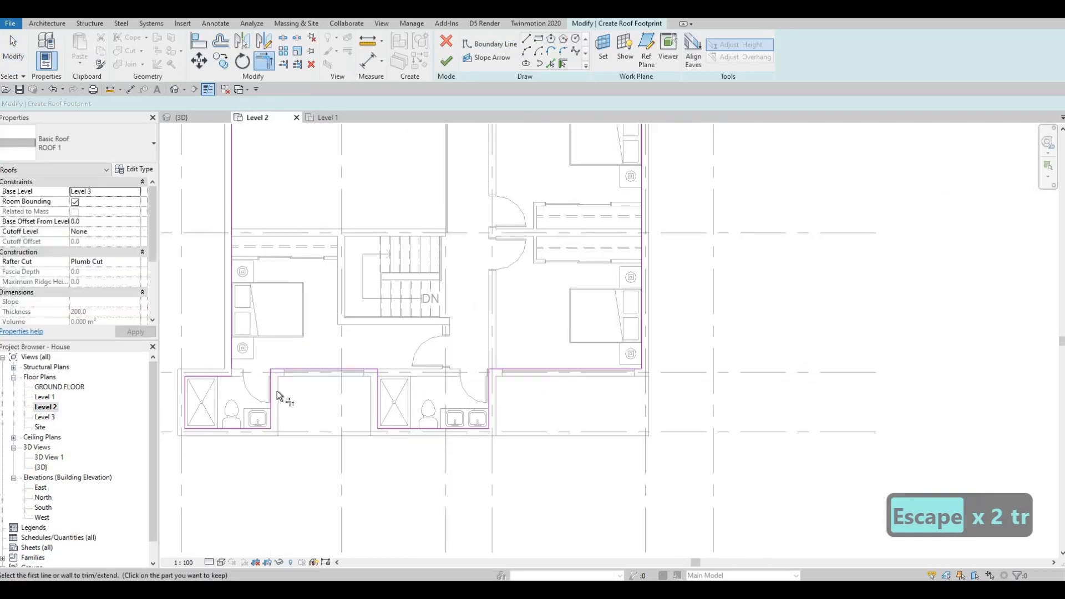
{"action": "left_click", "coordinate": [291, 372]}
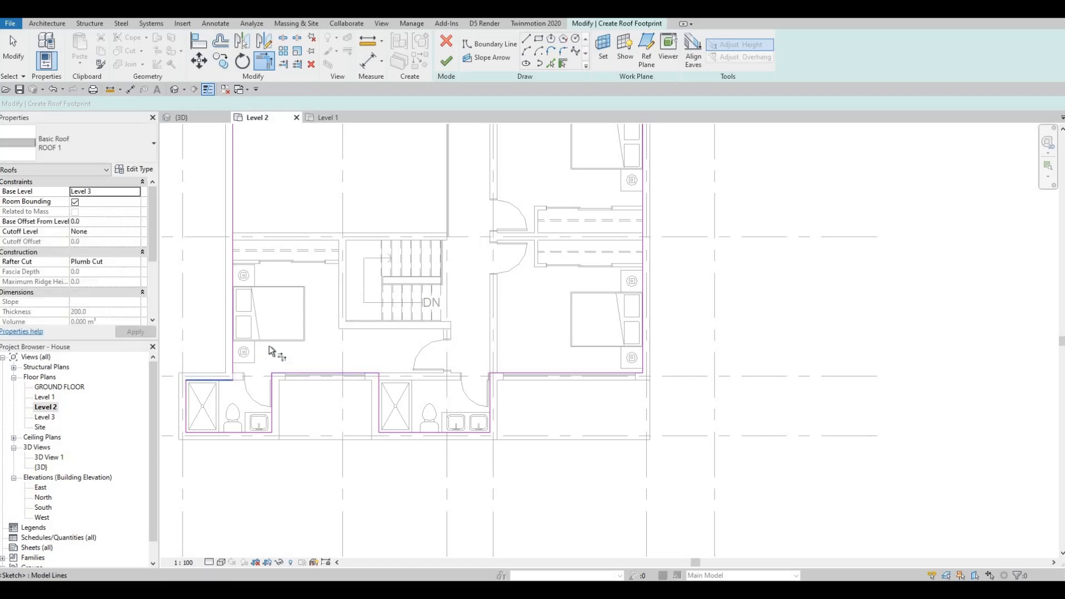
{"action": "middle_click_drag", "start_coordinate": [399, 422], "coordinate": [408, 487]}
{"action": "middle_click_drag", "start_coordinate": [422, 356], "coordinate": [395, 443]}
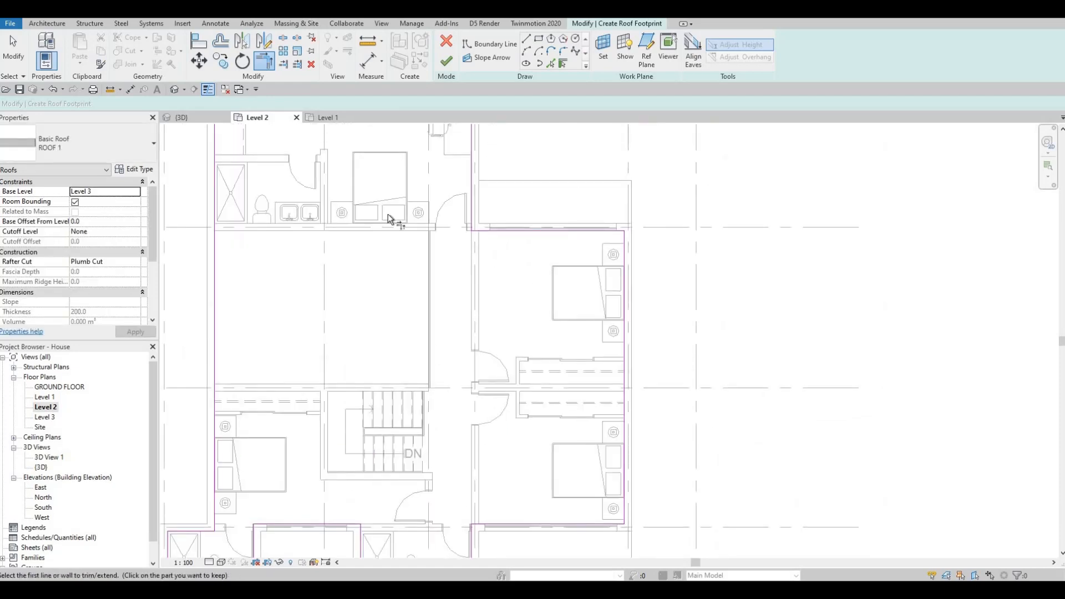
{"action": "left_click", "coordinate": [447, 65]}
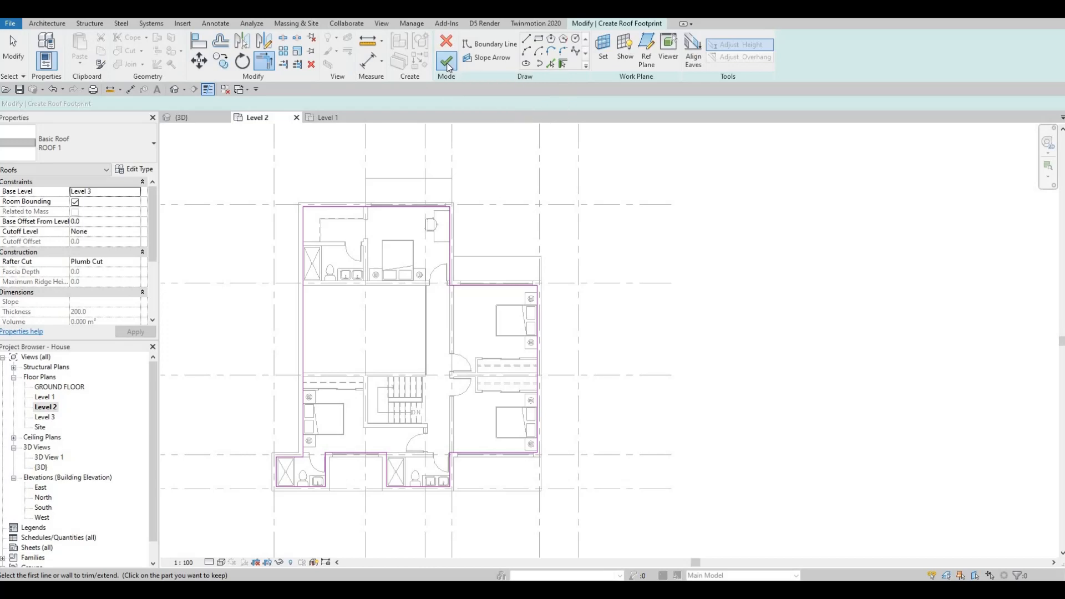
Open the 3D view and examine how the new roof sits against the exterior walls from several sides.
{"action": "left_click", "coordinate": [199, 119]}
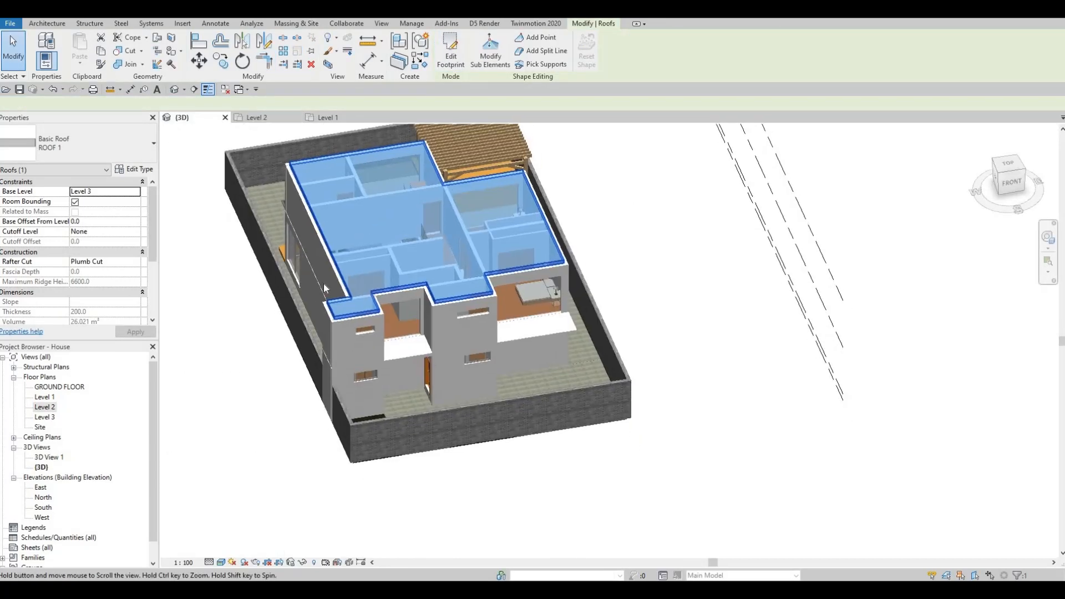
{"action": "key", "text": "Escape"}
{"action": "key", "text": "Escape"}
{"action": "middle_click_drag", "start_coordinate": [402, 293], "coordinate": [413, 413], "text": "shift"}
{"action": "scroll", "coordinate": [413, 414], "scroll_direction": "up", "scroll_amount": 2}
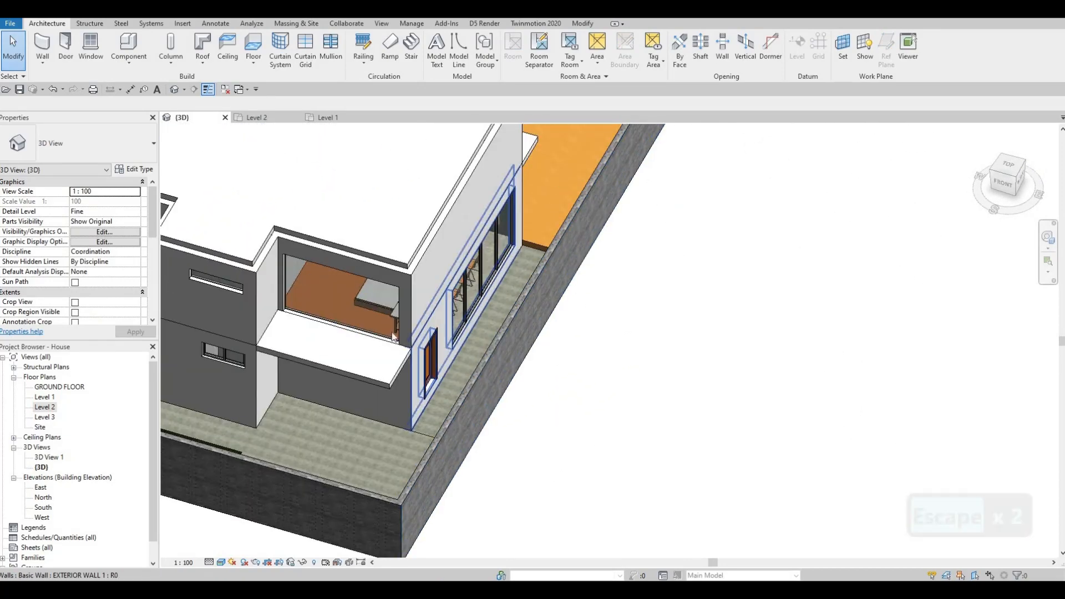
{"action": "key", "text": "Escape"}
{"action": "scroll", "coordinate": [584, 304], "scroll_direction": "down", "scroll_amount": 5}
{"action": "middle_click_drag", "start_coordinate": [584, 305], "coordinate": [420, 262], "text": "shift"}
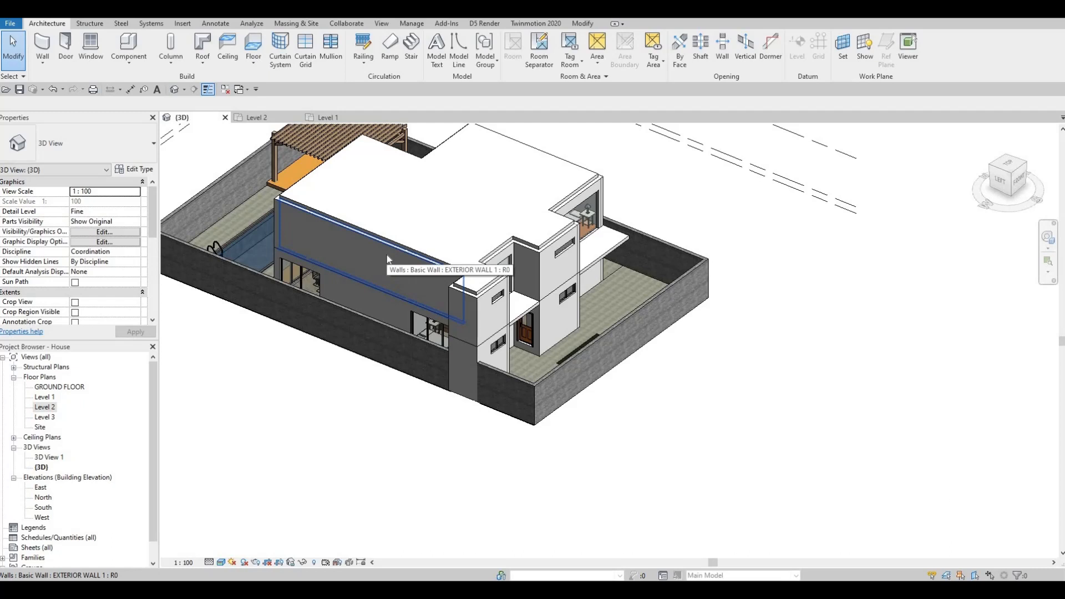
Select the whole chain of Level 2 exterior walls and set their top offset to 400 mm.
{"action": "key", "text": "Tab"}
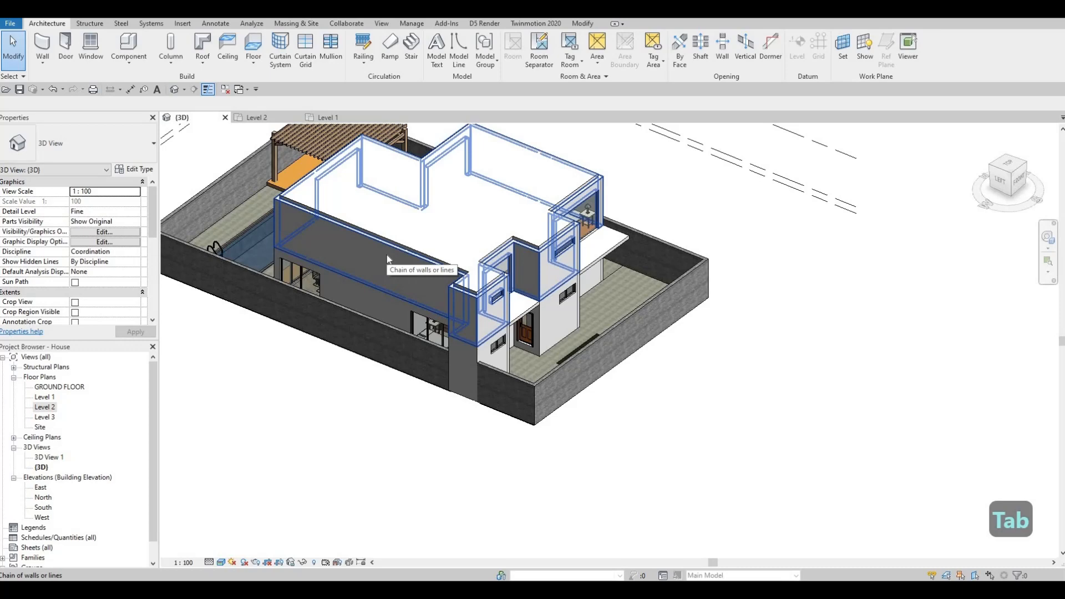
{"action": "left_click", "coordinate": [387, 255]}
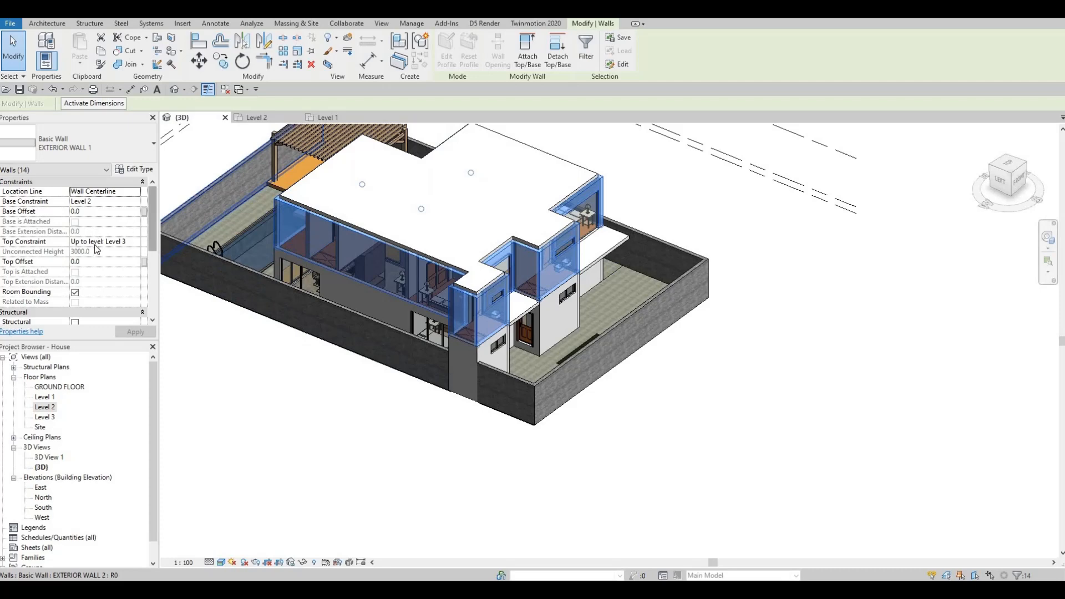
{"action": "left_click", "coordinate": [99, 262]}
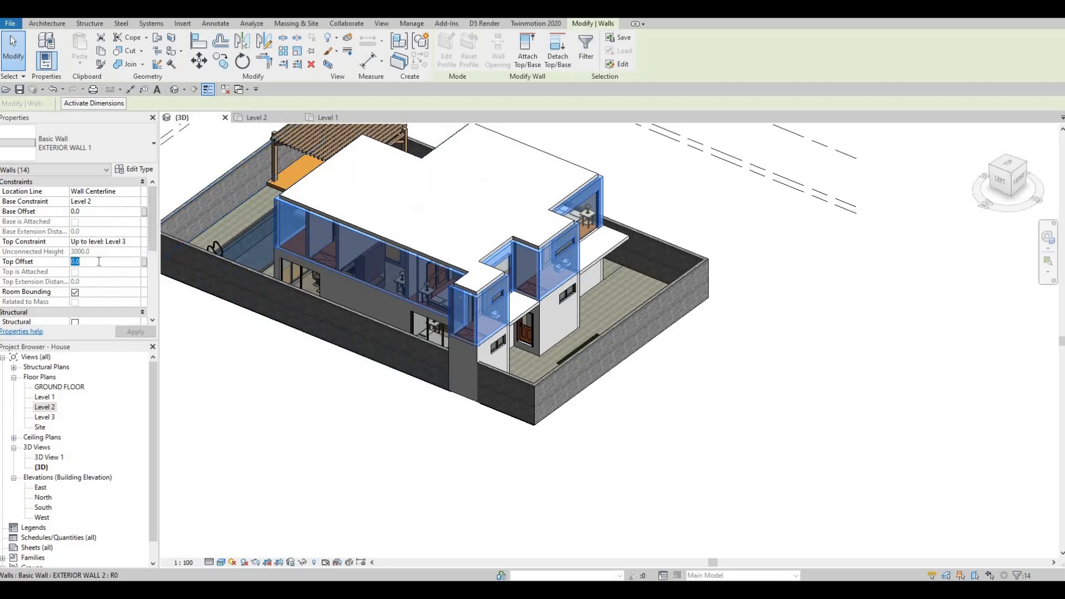
{"action": "type", "text": "400"}
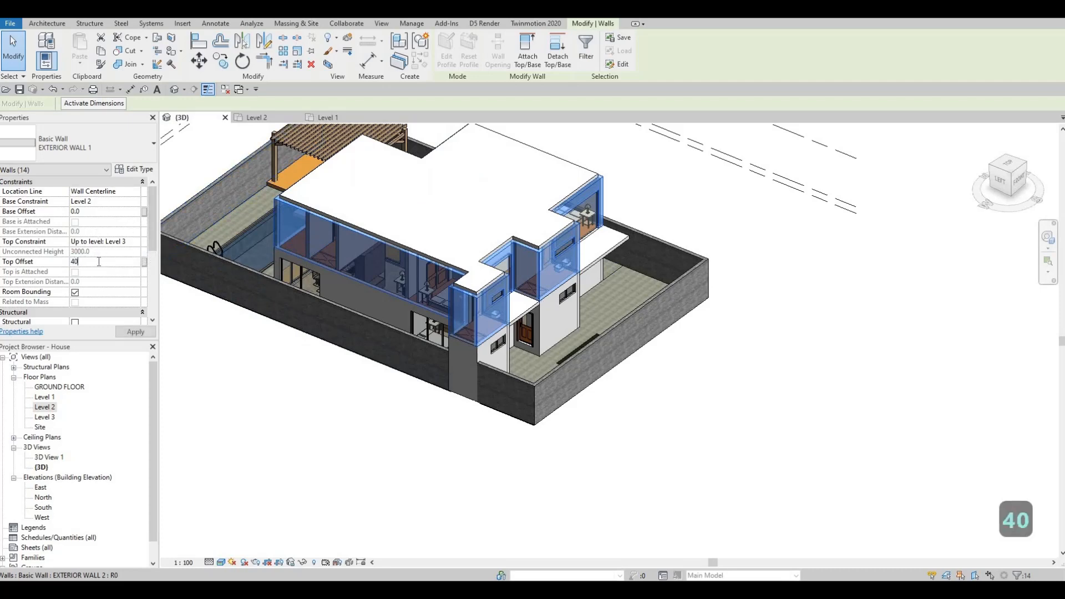
{"action": "left_click", "coordinate": [133, 333]}
{"action": "key", "text": "Escape"}
{"action": "key", "text": "Escape"}
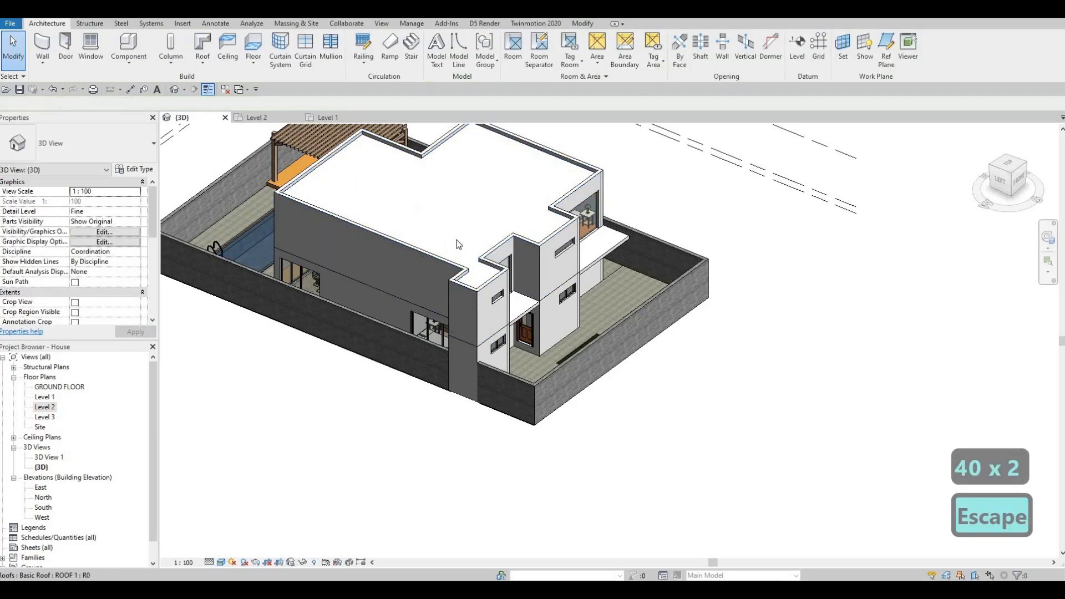
Start the Paint command and search the project materials for "ASPH".
{"action": "middle_click_drag", "start_coordinate": [453, 229], "coordinate": [456, 245], "text": "shift"}
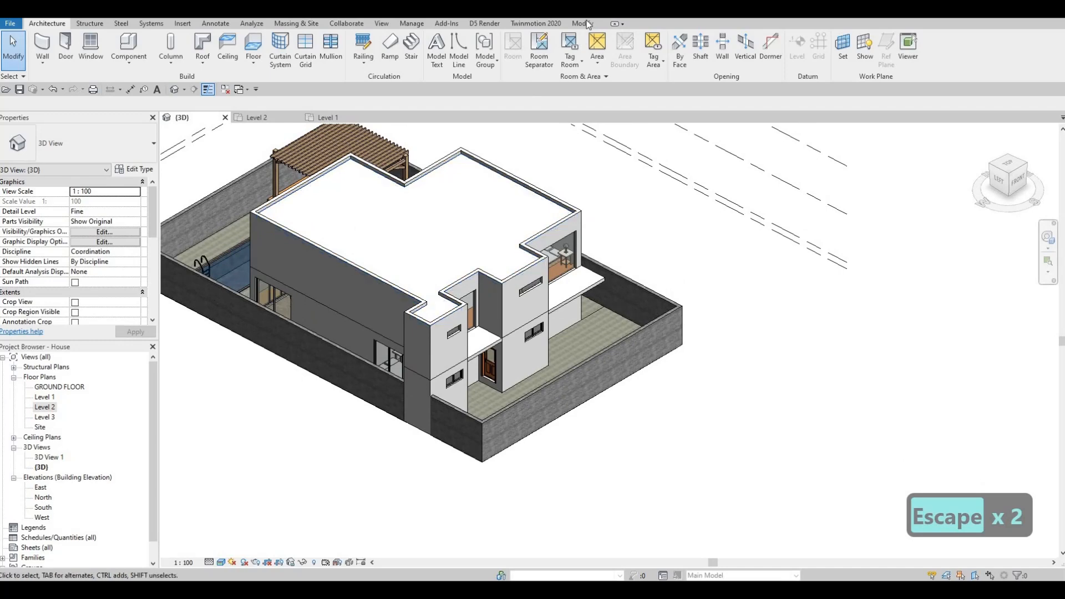
{"action": "left_click", "coordinate": [582, 24]}
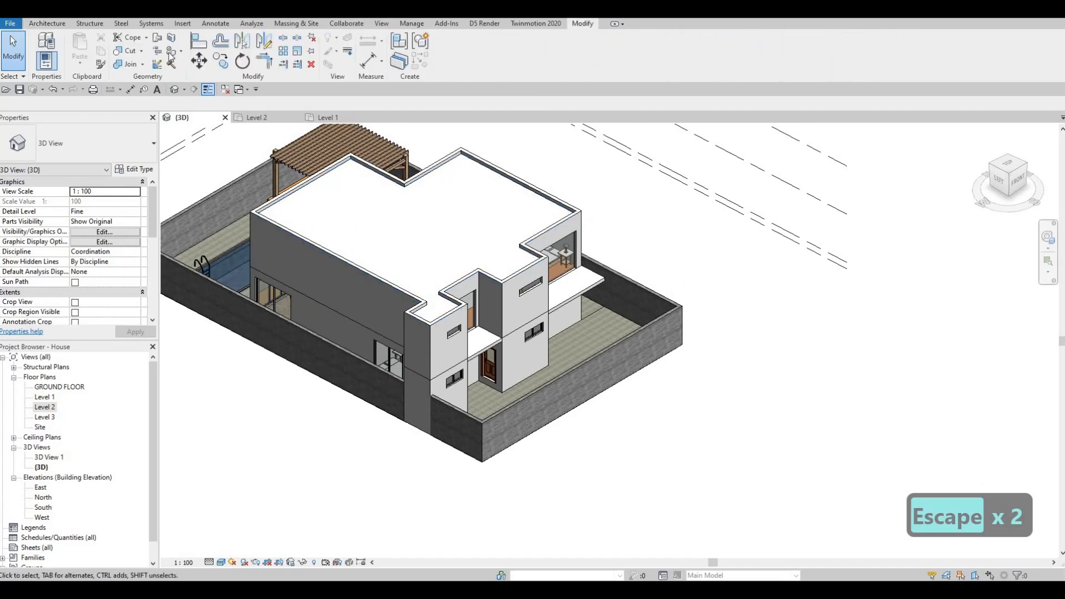
{"action": "left_click", "coordinate": [170, 52]}
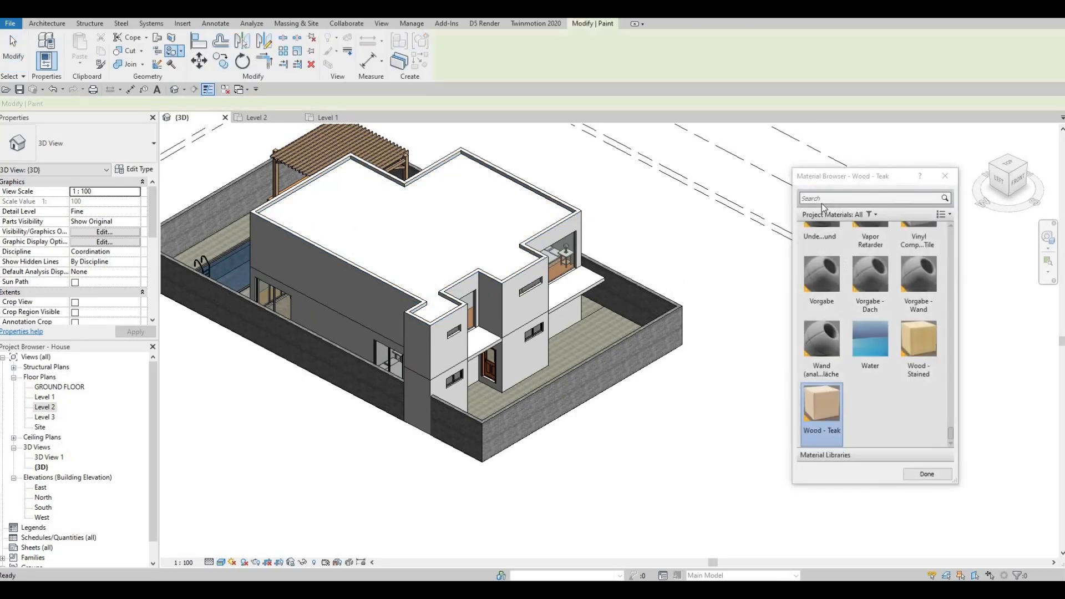
{"action": "left_click", "coordinate": [824, 199]}
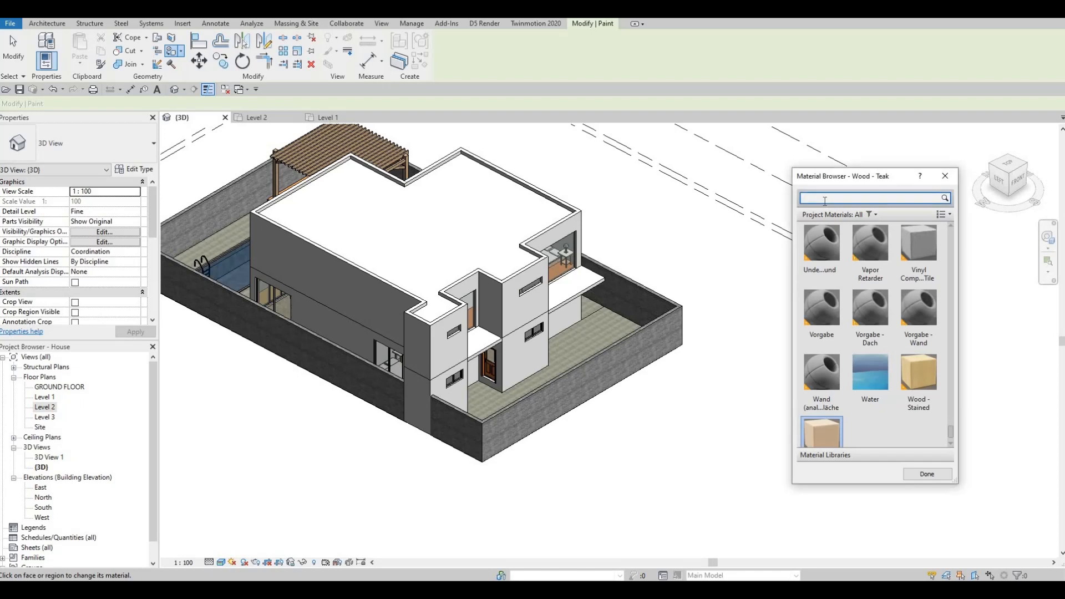
{"action": "type", "text": "A"}
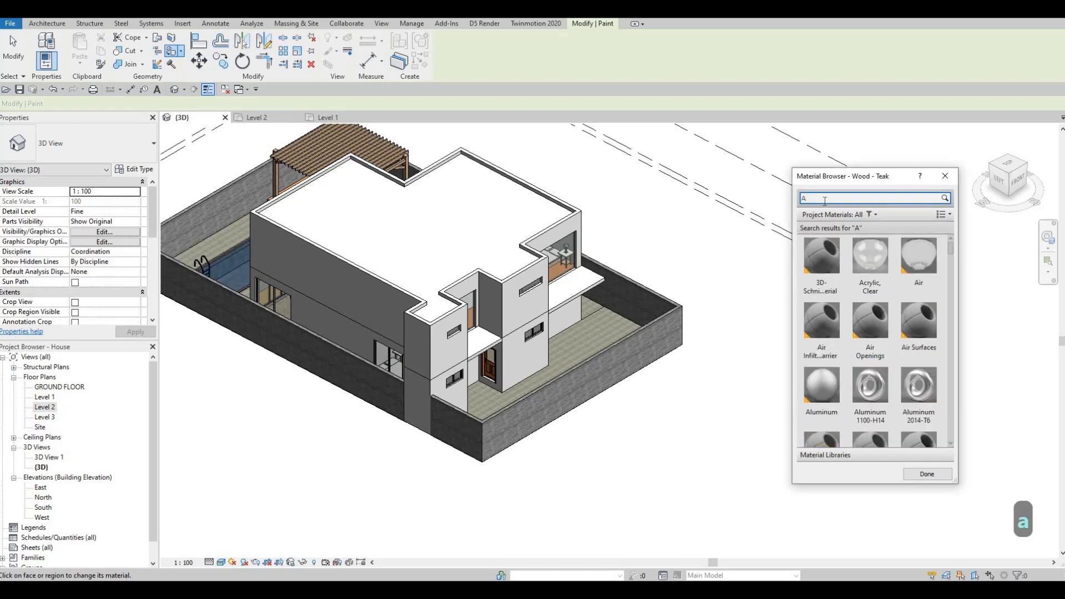
{"action": "type", "text": "SH"}
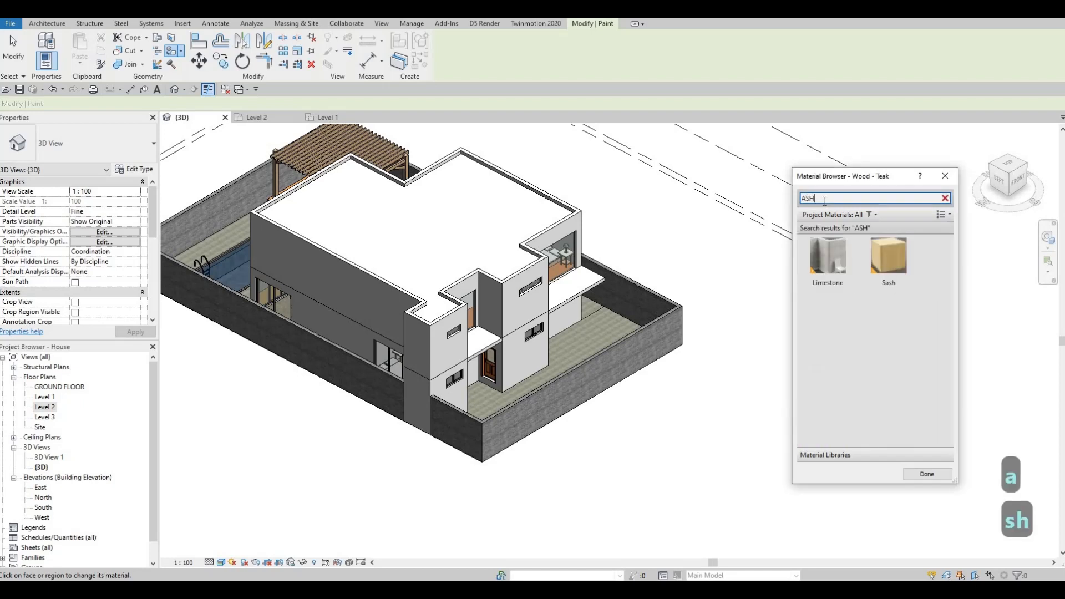
{"action": "key", "text": "BackSpace"}
{"action": "key", "text": "BackSpace"}
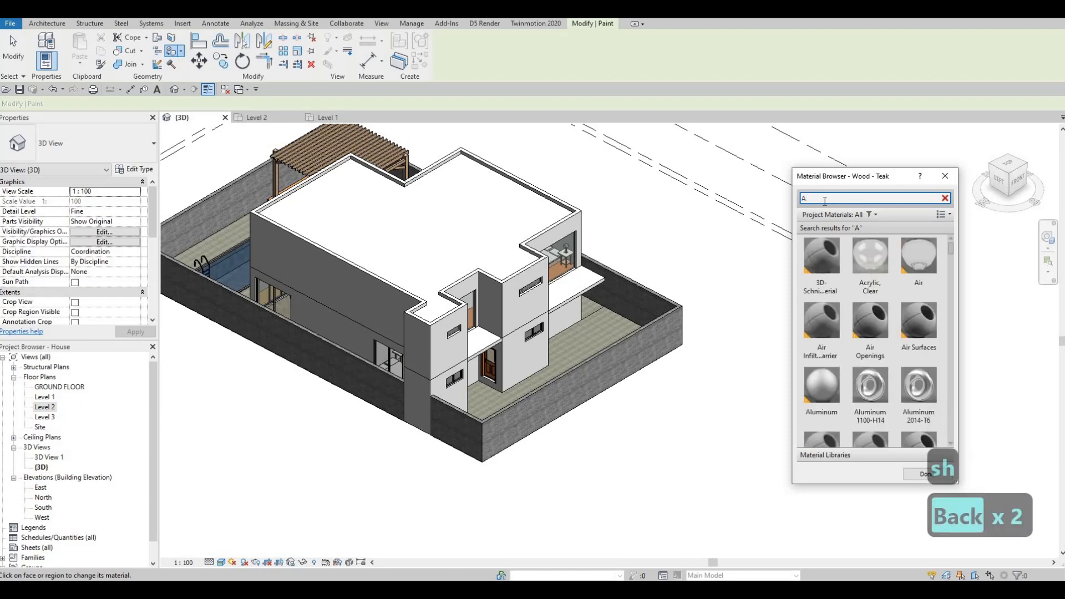
{"action": "type", "text": "SO"}
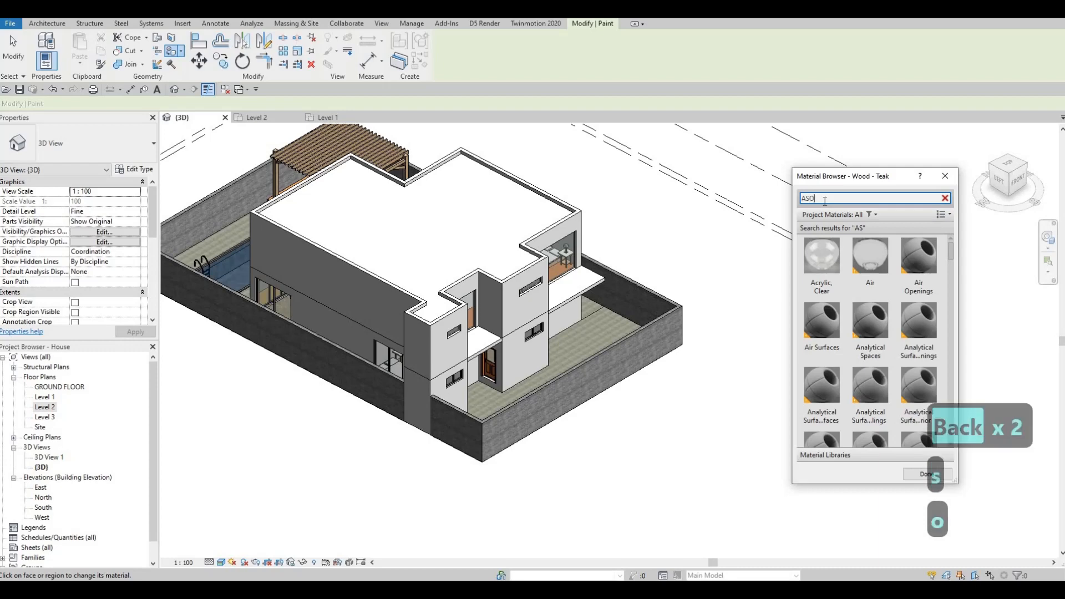
{"action": "type", "text": "HA"}
{"action": "key", "text": "BackSpace"}
{"action": "key", "text": "BackSpace"}
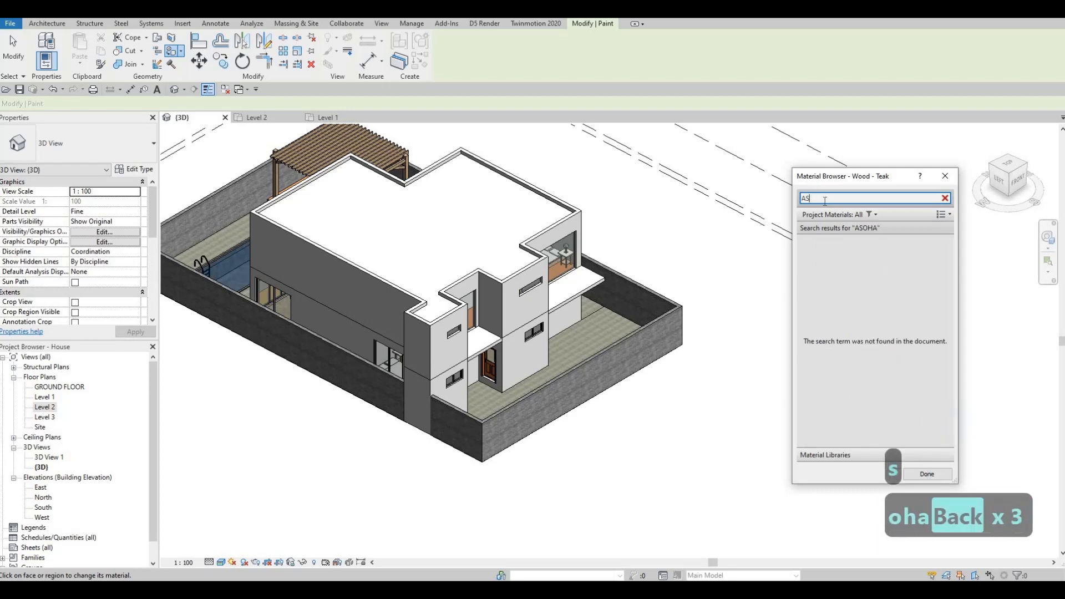
{"action": "type", "text": "PH"}
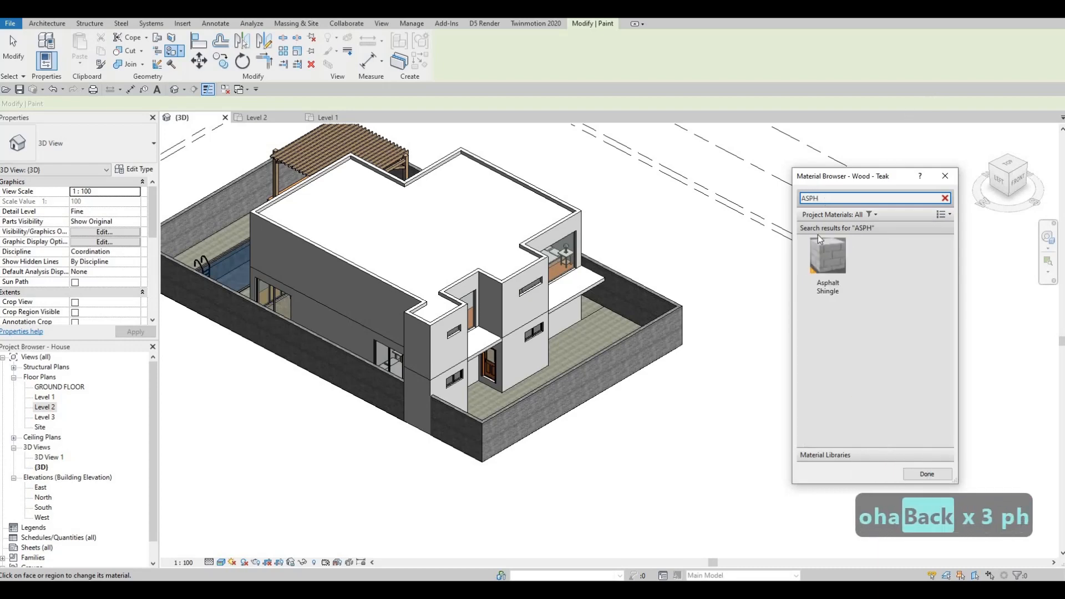
Paint the flat roof's top face with the Asphalt Shingle material and finish painting.
{"action": "left_click", "coordinate": [824, 248]}
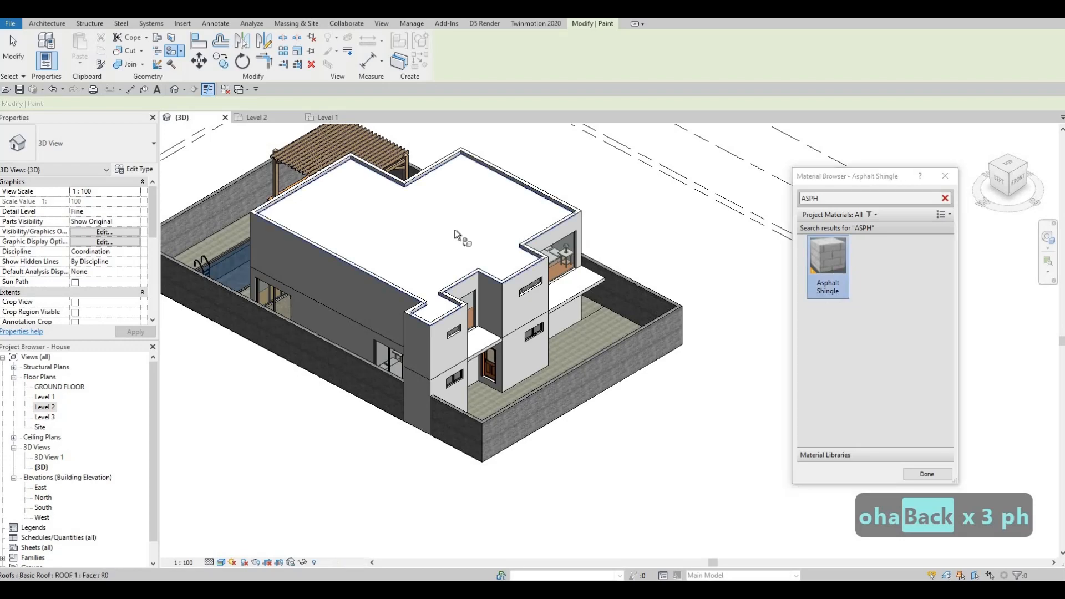
{"action": "left_click", "coordinate": [929, 474]}
{"action": "scroll", "coordinate": [498, 208], "scroll_direction": "up", "scroll_amount": 5}
{"action": "key", "text": "Escape"}
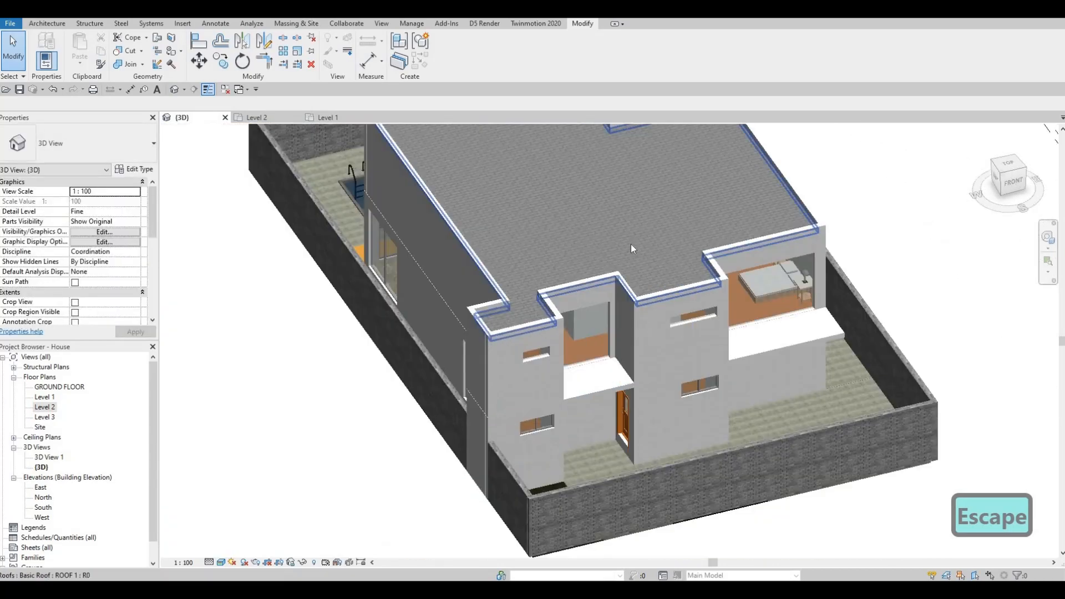
Examine the painted roof, the parapet walls and the front facade openings from several angles.
{"action": "scroll", "coordinate": [631, 244], "scroll_direction": "down", "scroll_amount": 5}
{"action": "middle_click_drag", "start_coordinate": [643, 229], "coordinate": [591, 221], "text": "shift"}
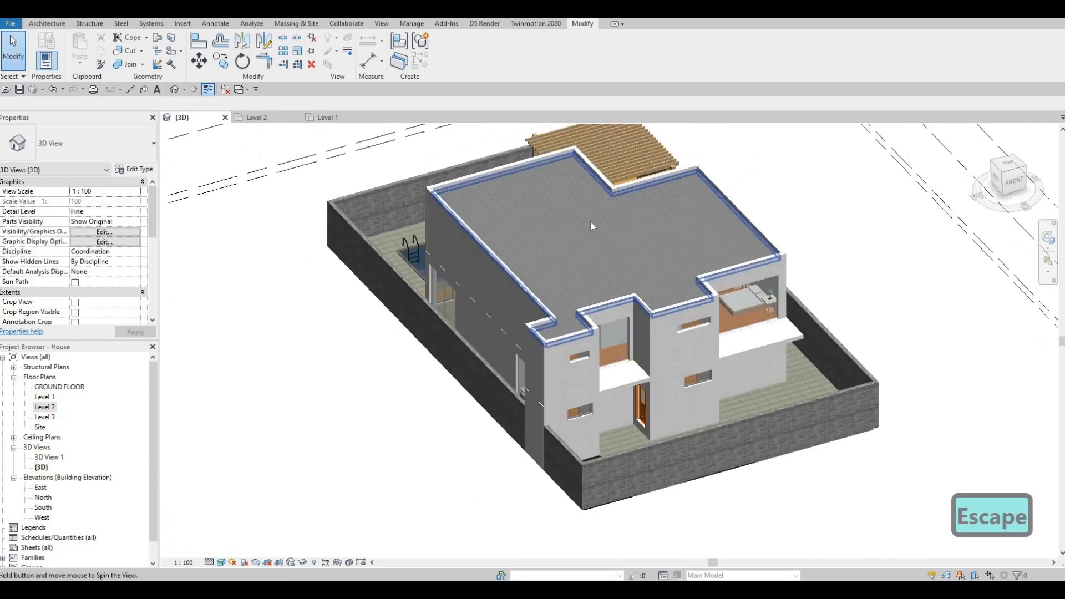
{"action": "scroll", "coordinate": [591, 222], "scroll_direction": "up", "scroll_amount": 8}
{"action": "scroll", "coordinate": [626, 243], "scroll_direction": "down", "scroll_amount": 8}
{"action": "key", "text": "Escape"}
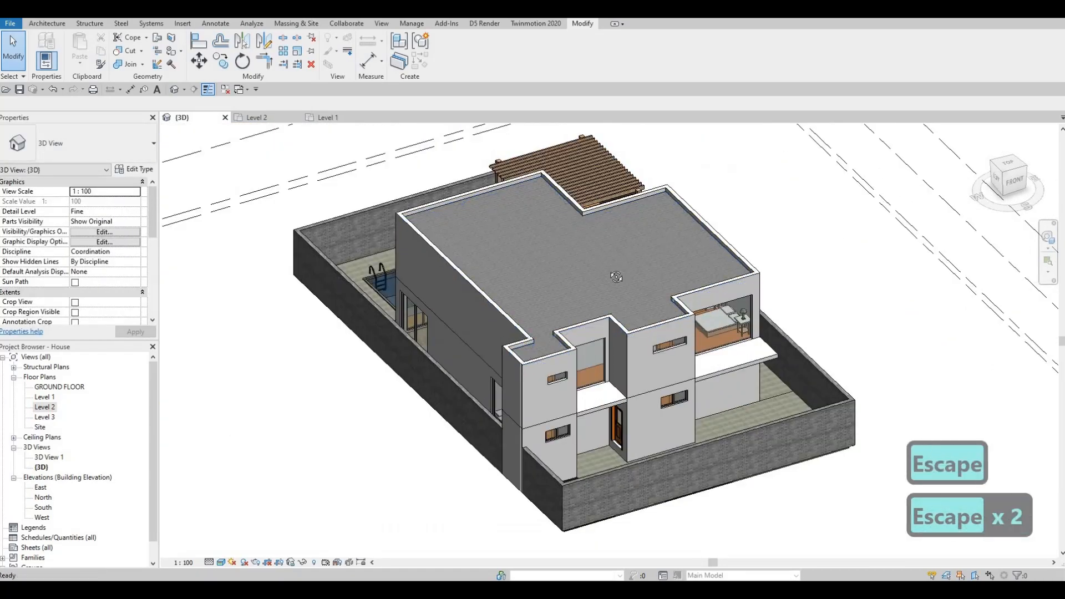
{"action": "middle_click_drag", "start_coordinate": [521, 344], "coordinate": [622, 322], "text": "shift"}
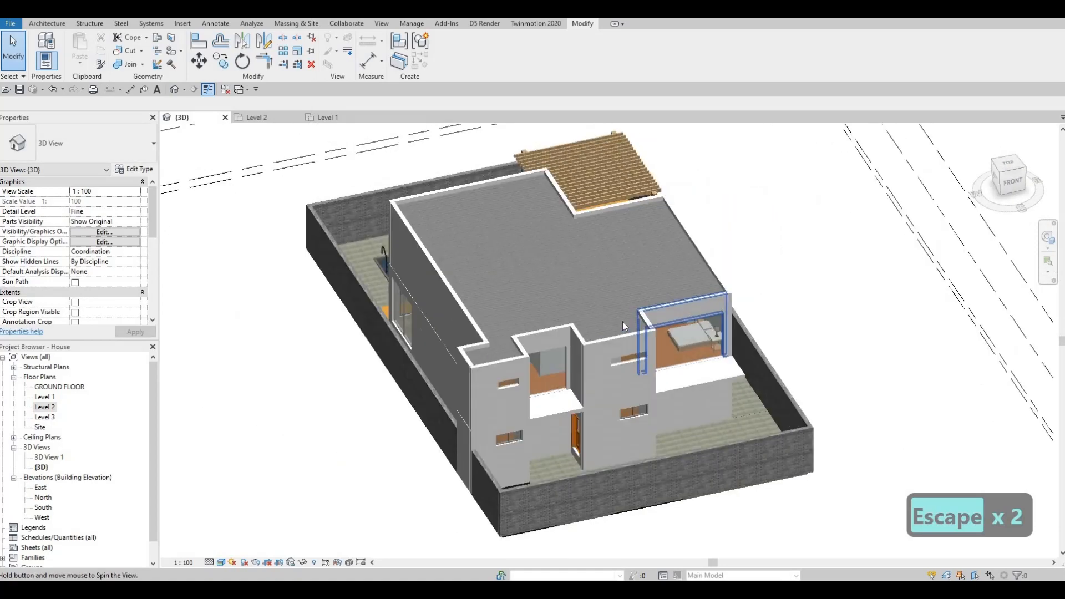
{"action": "middle_click_drag", "start_coordinate": [662, 374], "coordinate": [649, 333], "text": "shift"}
{"action": "scroll", "coordinate": [648, 334], "scroll_direction": "up", "scroll_amount": 4}
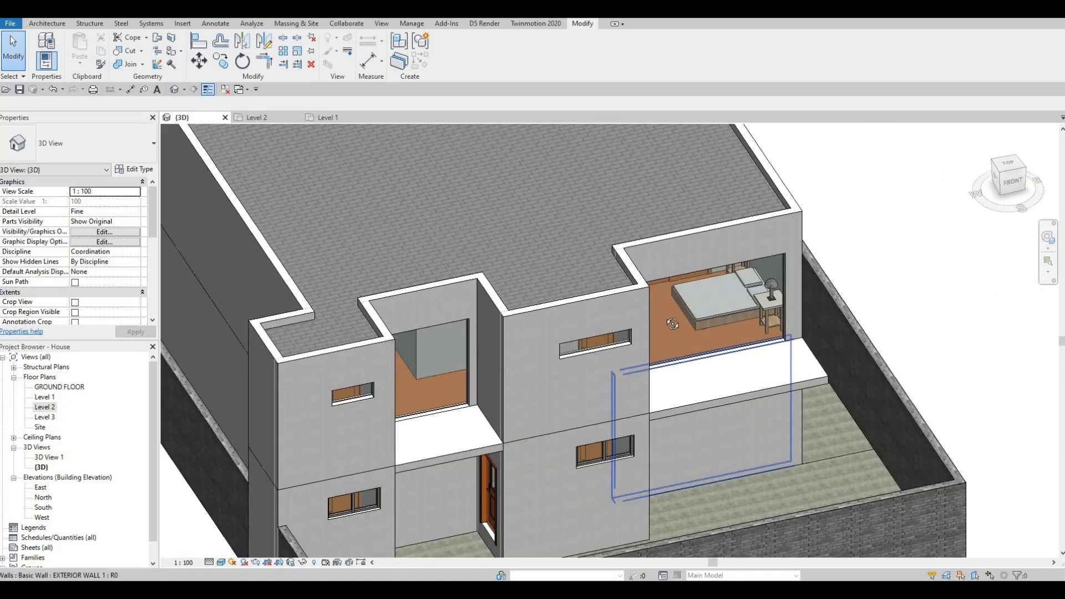
{"action": "scroll", "coordinate": [721, 288], "scroll_direction": "up", "scroll_amount": 2}
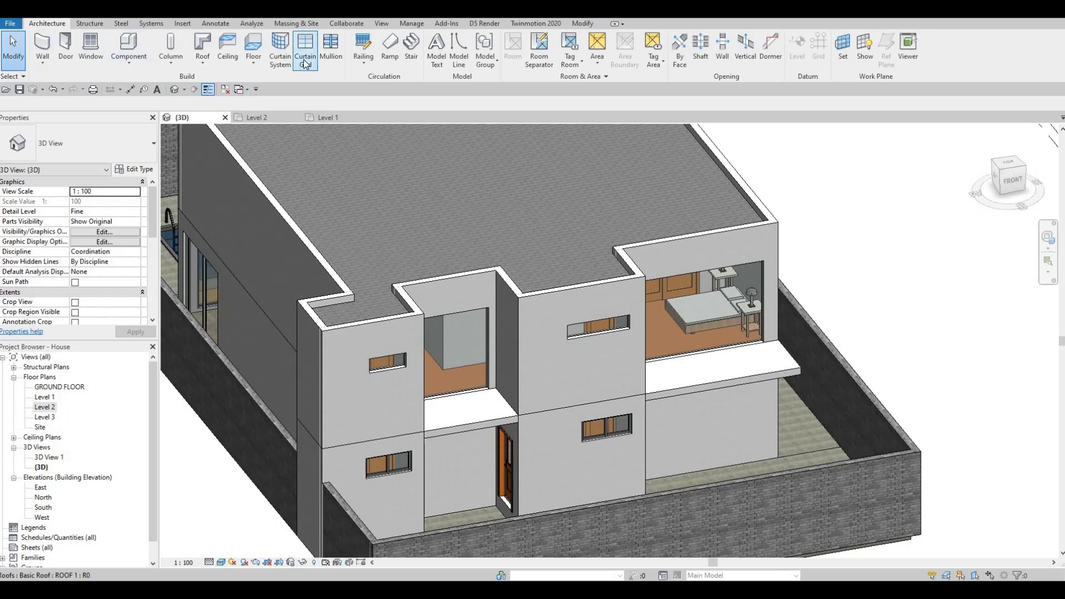
Add a vertical curtain grid line at the midpoint of each of the two small Level 2 windows on the front facade.
{"action": "left_click", "coordinate": [304, 58]}
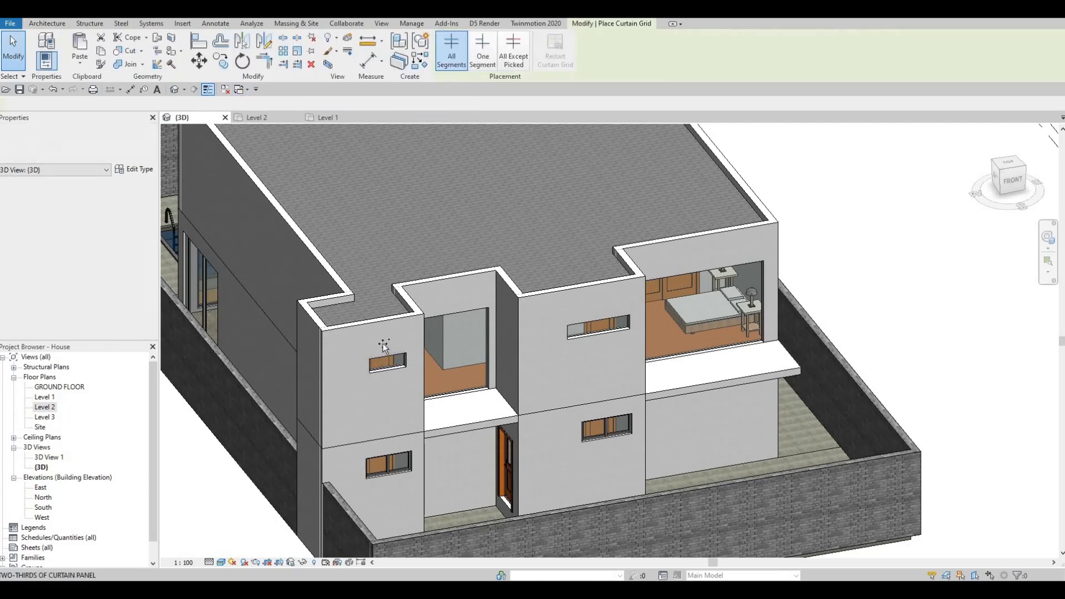
{"action": "scroll", "coordinate": [383, 344], "scroll_direction": "up", "scroll_amount": 3}
{"action": "scroll", "coordinate": [383, 331], "scroll_direction": "up", "scroll_amount": 2}
{"action": "left_click", "coordinate": [383, 331]}
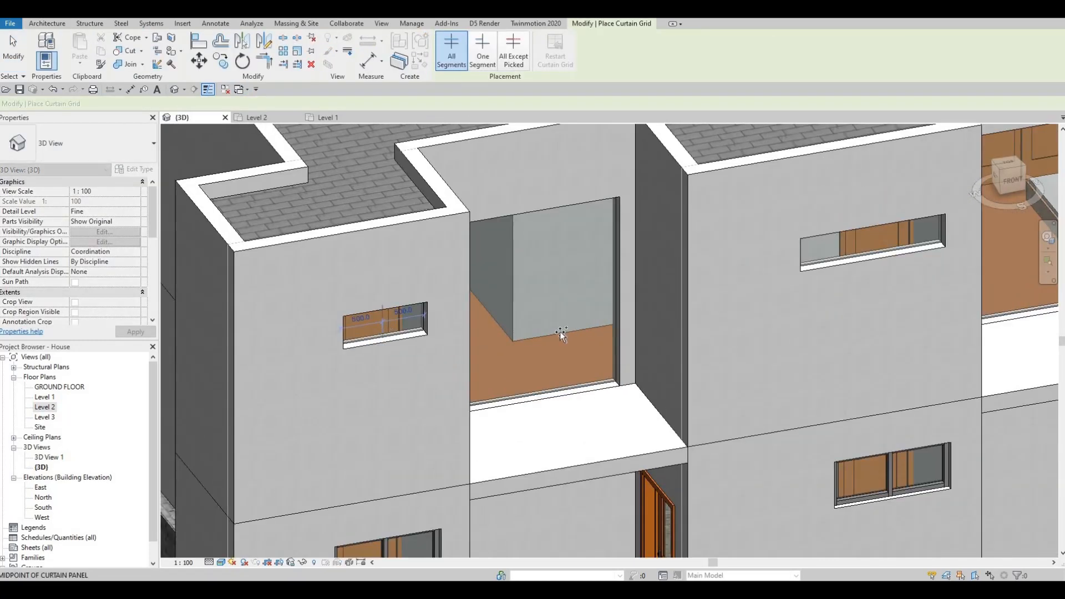
{"action": "left_click", "coordinate": [874, 245]}
{"action": "scroll", "coordinate": [874, 245], "scroll_direction": "up", "scroll_amount": 2}
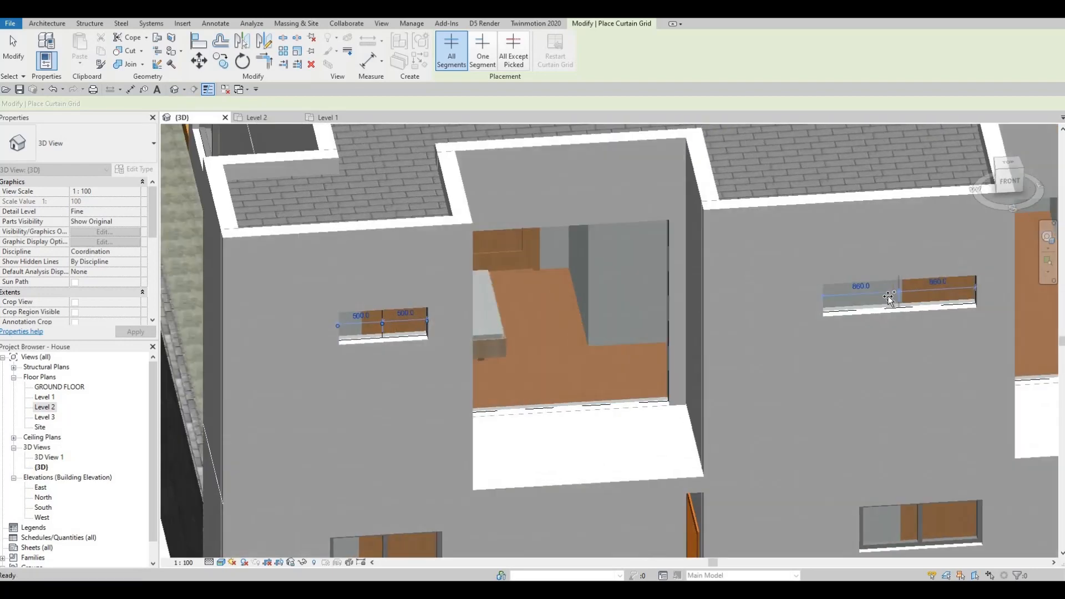
{"action": "left_click", "coordinate": [889, 298]}
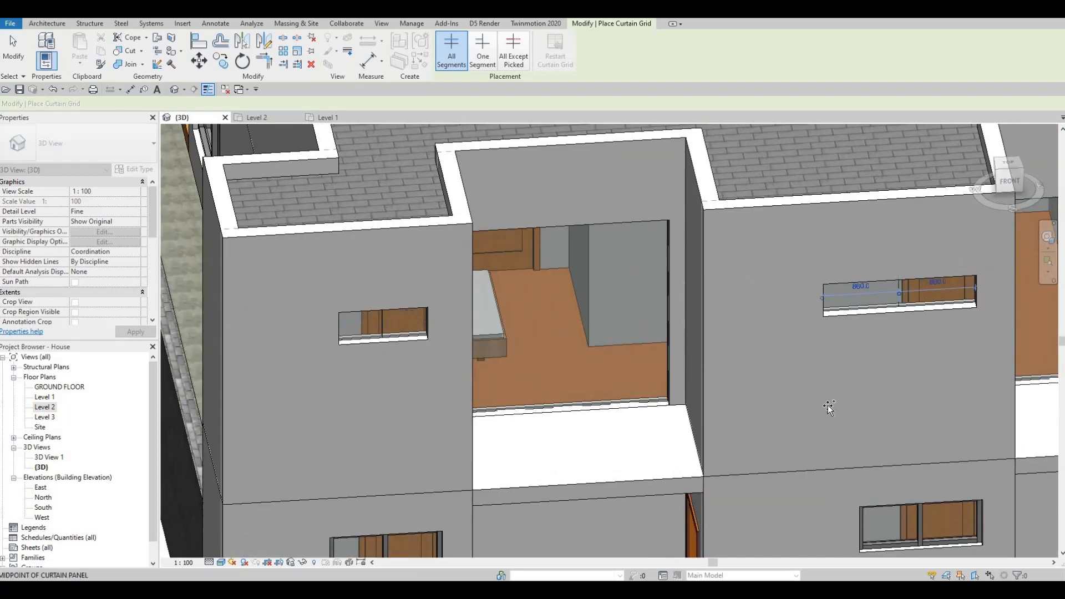
Add a horizontal grid line near the top of both large Level 2 front windows and divide the narrower one into three equal vertical panels.
{"action": "middle_click_drag", "start_coordinate": [887, 507], "coordinate": [796, 386]}
{"action": "scroll", "coordinate": [798, 387], "scroll_direction": "down", "scroll_amount": 2}
{"action": "middle_click_drag", "start_coordinate": [679, 284], "coordinate": [494, 374]}
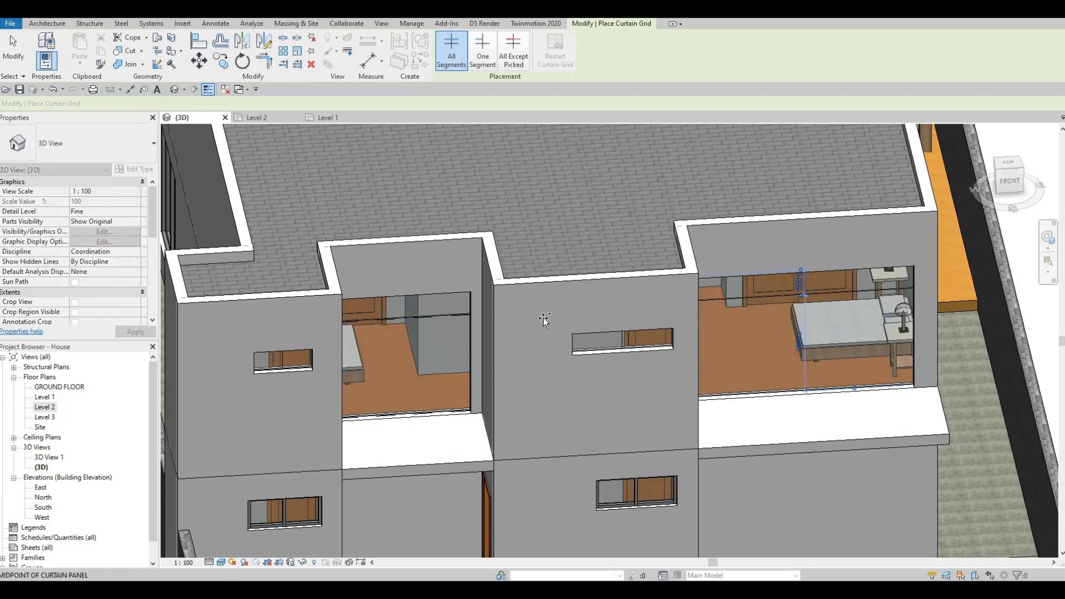
{"action": "middle_click_drag", "start_coordinate": [545, 320], "coordinate": [516, 262], "text": "shift"}
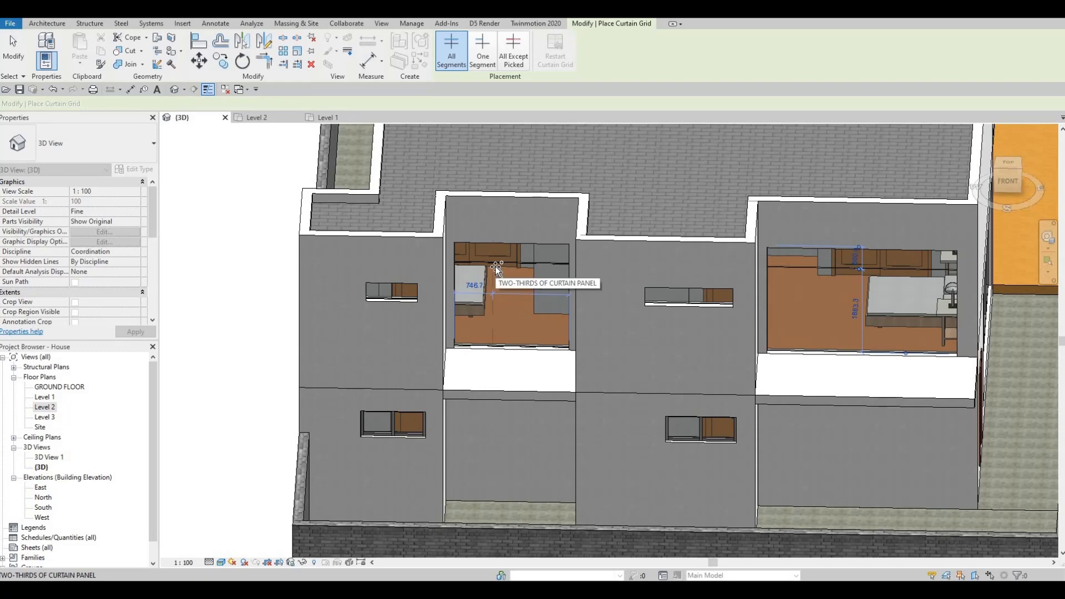
{"action": "left_click", "coordinate": [534, 274]}
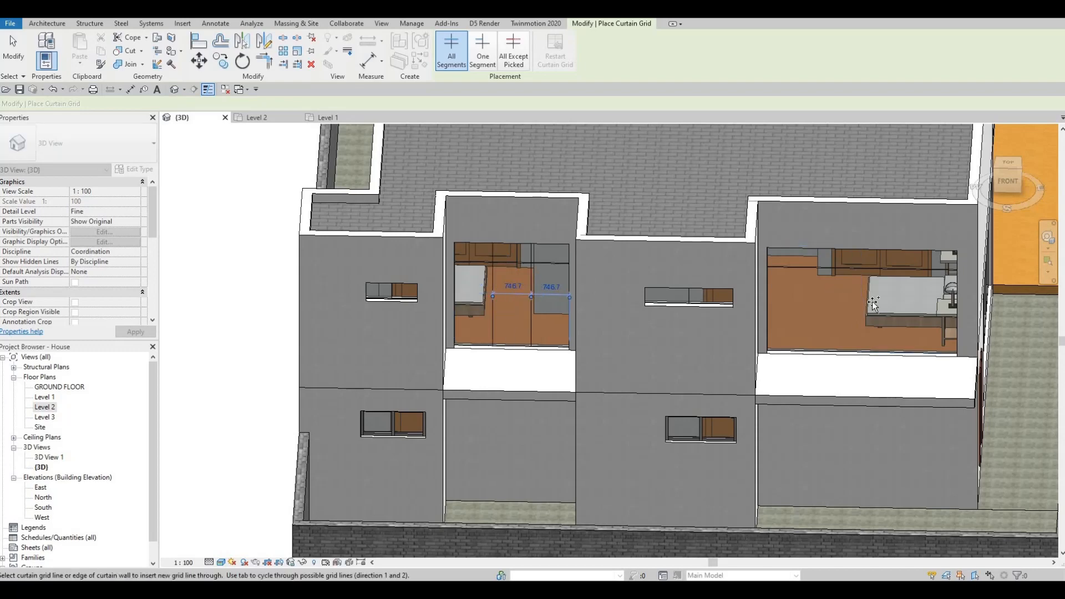
Divide the wider Level 2 front bedroom window with vertical grid lines into four equal 925 mm panels.
{"action": "left_click", "coordinate": [856, 292]}
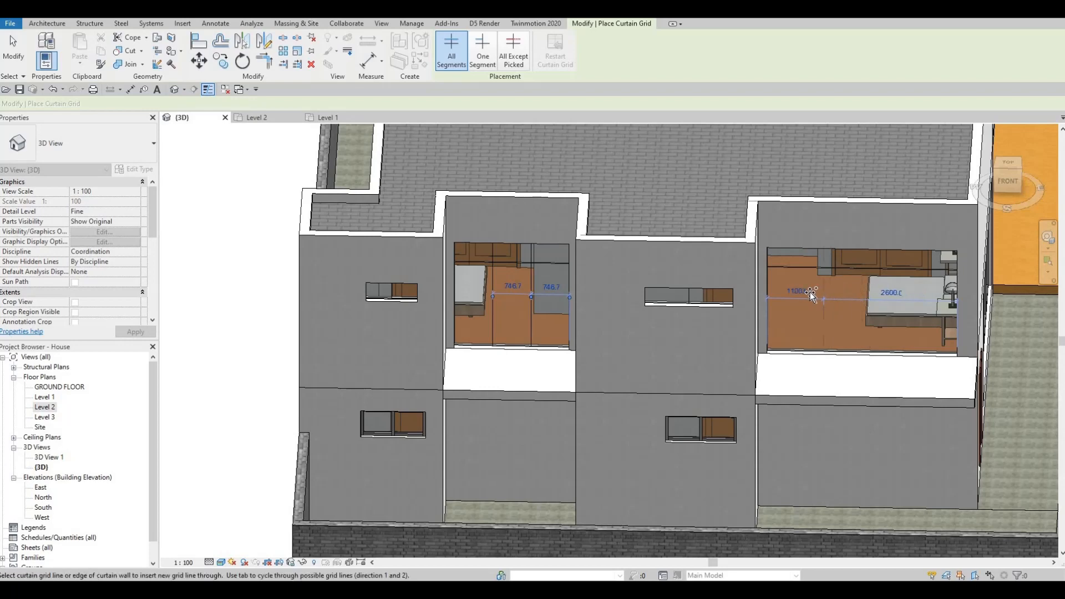
{"action": "left_click", "coordinate": [860, 292]}
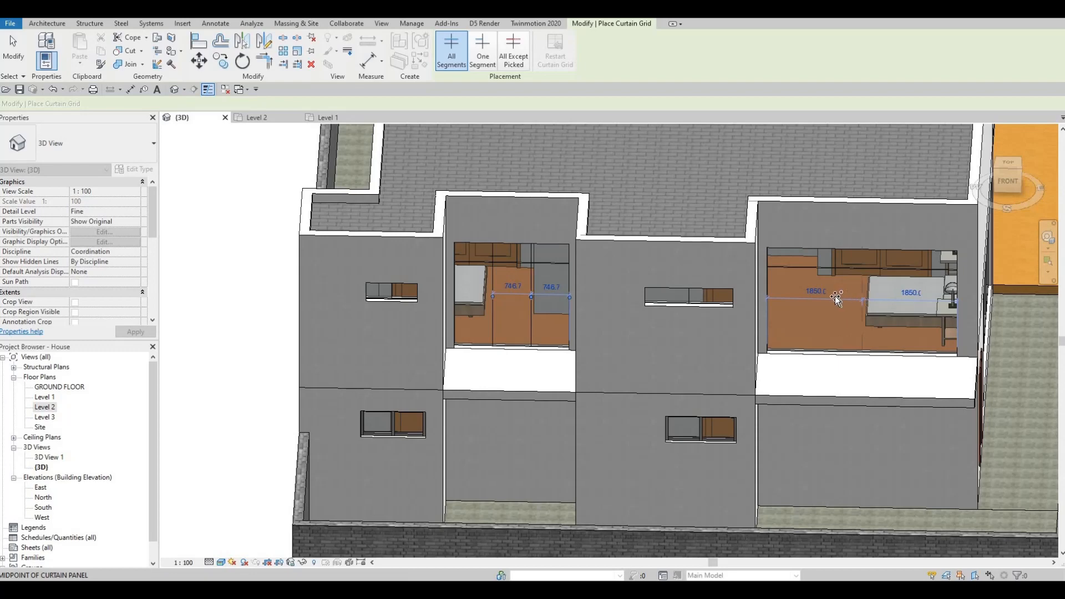
{"action": "left_click", "coordinate": [813, 319]}
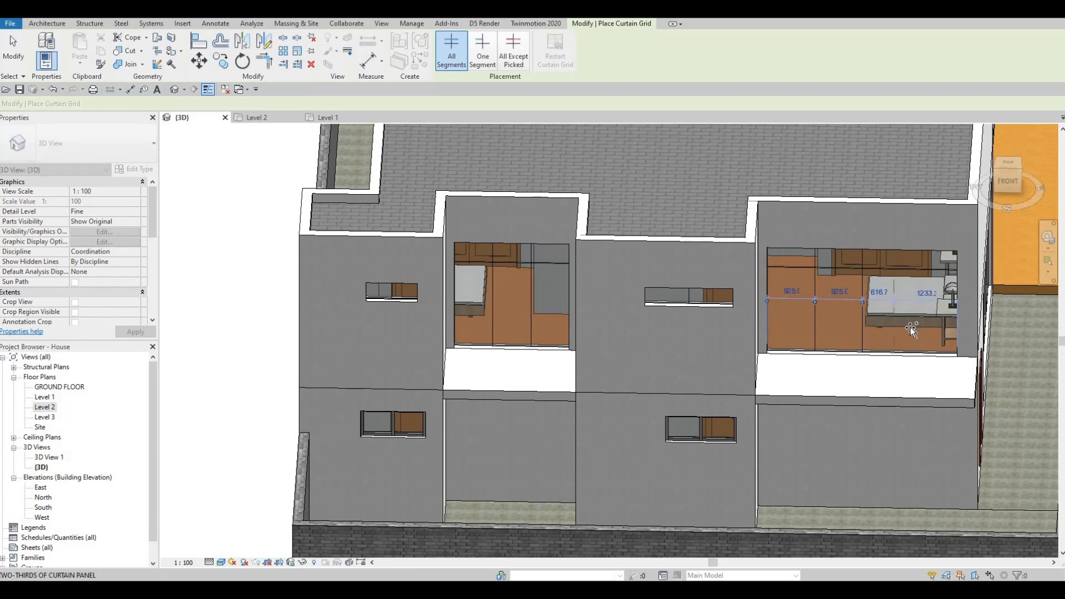
Add a horizontal grid line 500 mm below the top of both large rear Level 2 windows and divide the left one into four equal panels.
{"action": "middle_click_drag", "start_coordinate": [832, 364], "coordinate": [806, 347], "text": "shift"}
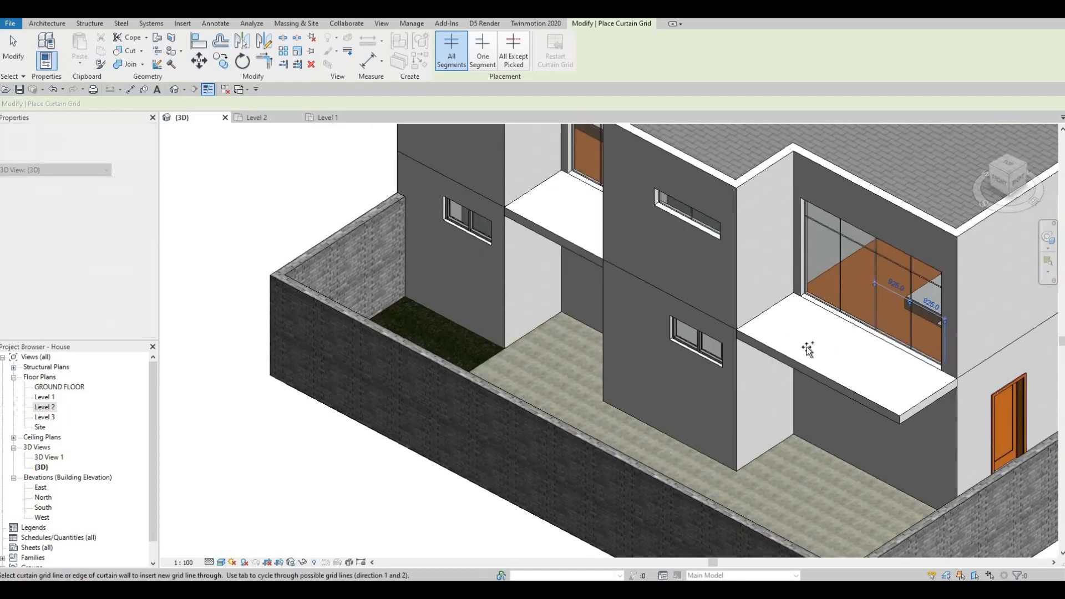
{"action": "scroll", "coordinate": [690, 364], "scroll_direction": "down", "scroll_amount": 5}
{"action": "middle_click_drag", "start_coordinate": [690, 364], "coordinate": [471, 388], "text": "shift"}
{"action": "scroll", "coordinate": [472, 388], "scroll_direction": "up", "scroll_amount": 5}
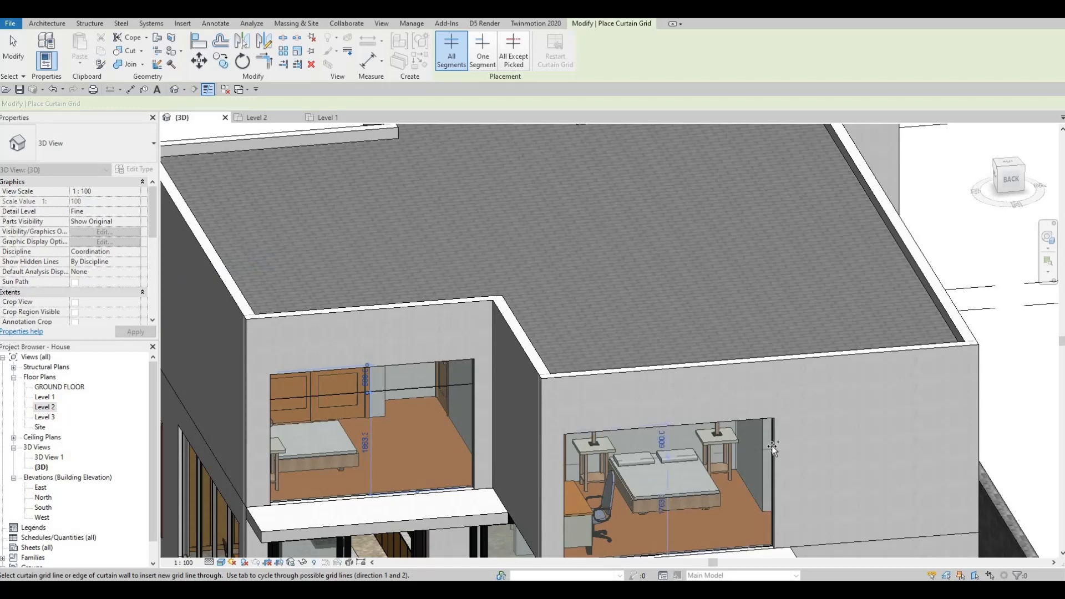
{"action": "middle_click_drag", "start_coordinate": [380, 439], "coordinate": [436, 361]}
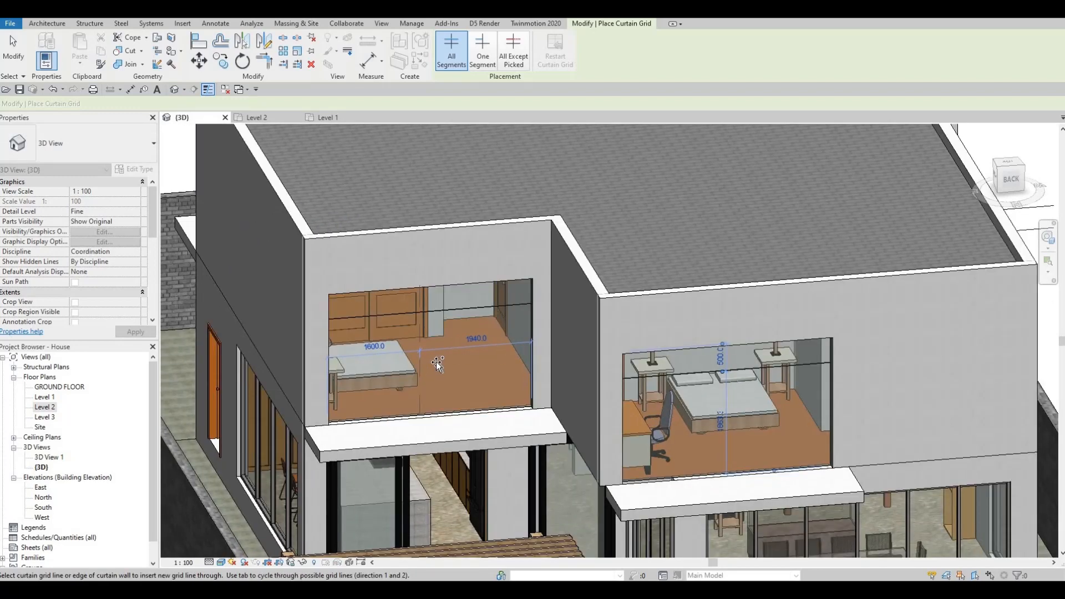
{"action": "left_click", "coordinate": [436, 361]}
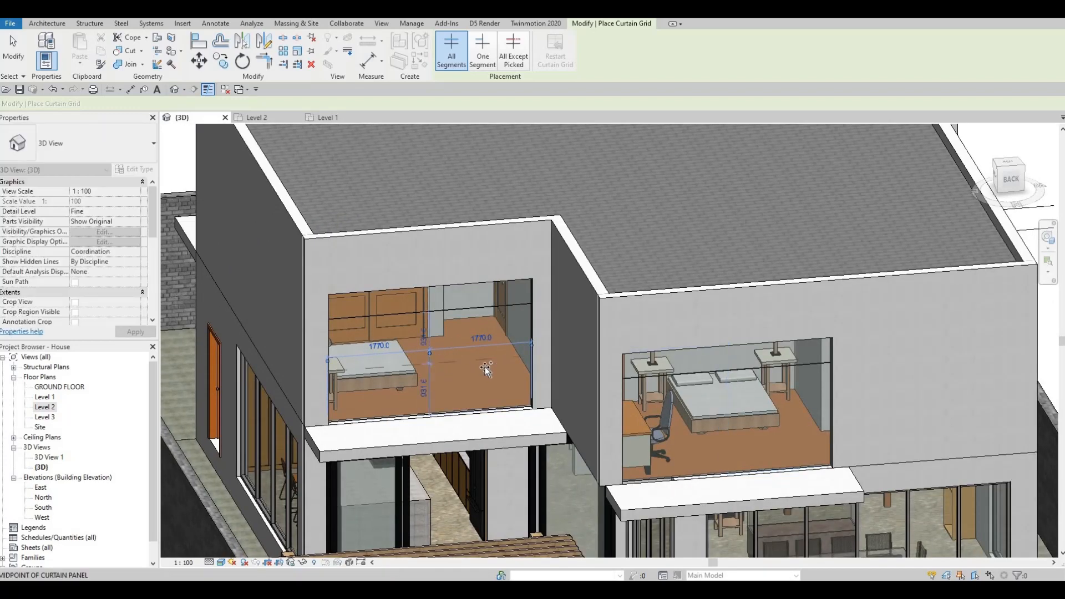
{"action": "left_click", "coordinate": [378, 385]}
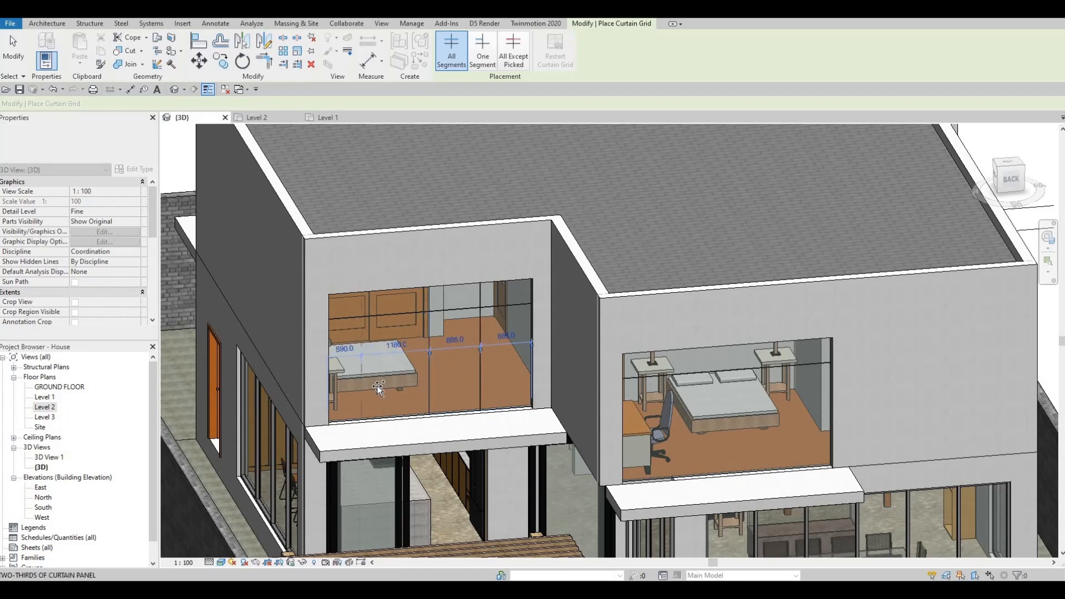
{"action": "left_click", "coordinate": [480, 394]}
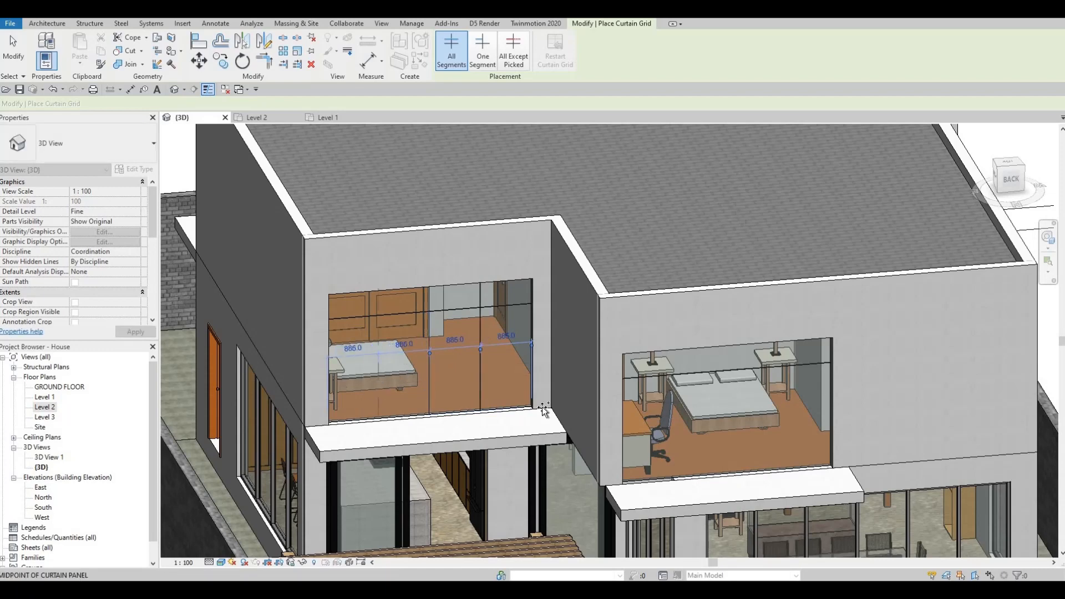
Divide the right rear Level 2 bedroom window with vertical grid lines into four equal 910 mm panels.
{"action": "left_click", "coordinate": [724, 425]}
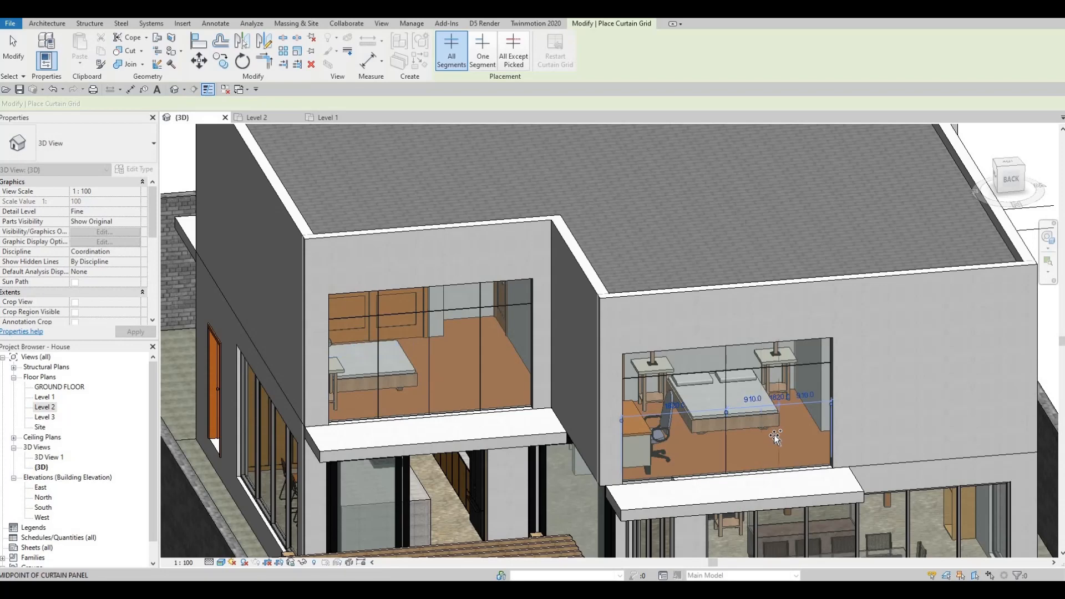
{"action": "left_click", "coordinate": [775, 436]}
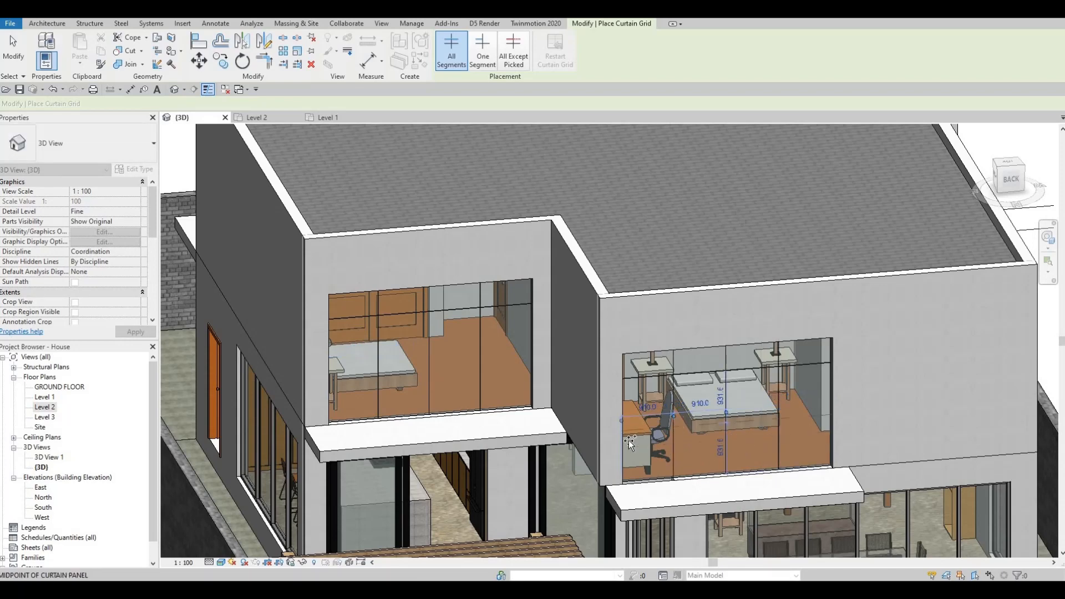
Place 50mm x 65mm rectangular mullions on all grid lines of the Level 2 front windows, including the small high ones.
{"action": "scroll", "coordinate": [676, 421], "scroll_direction": "down", "scroll_amount": 3}
{"action": "key", "text": "Escape"}
{"action": "middle_click_drag", "start_coordinate": [521, 309], "coordinate": [519, 333], "text": "shift"}
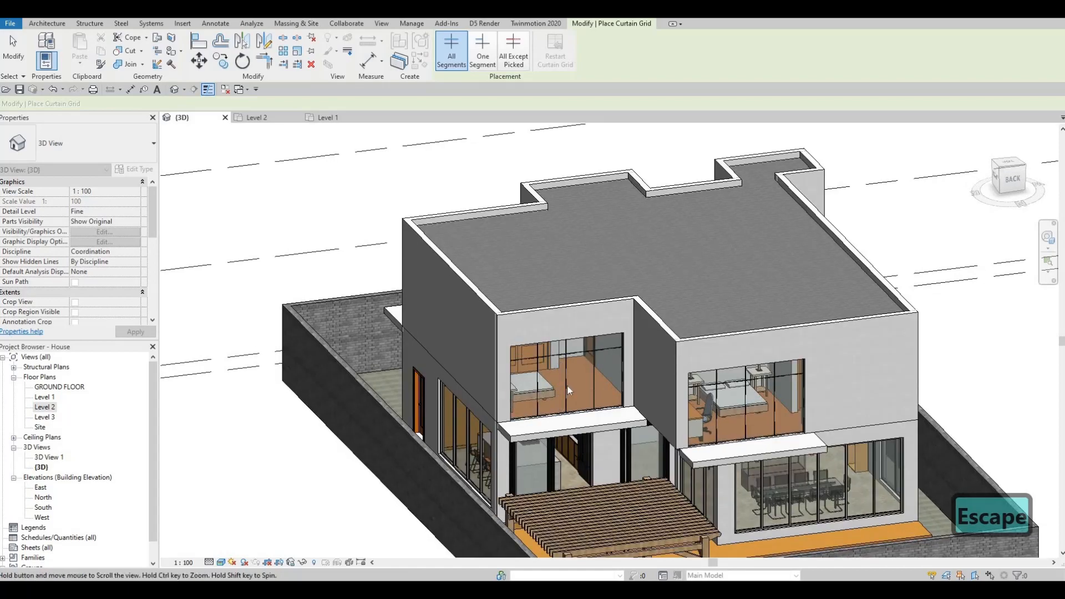
{"action": "key", "text": "Escape"}
{"action": "key", "text": "Escape"}
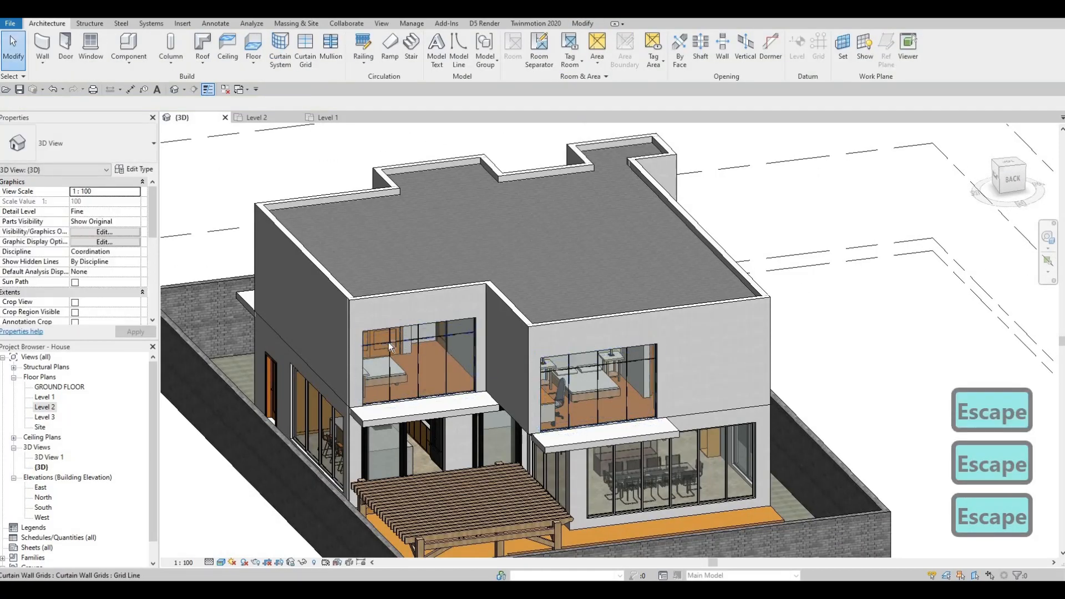
{"action": "middle_click_drag", "start_coordinate": [454, 337], "coordinate": [328, 44], "text": "shift"}
{"action": "left_click", "coordinate": [330, 47]}
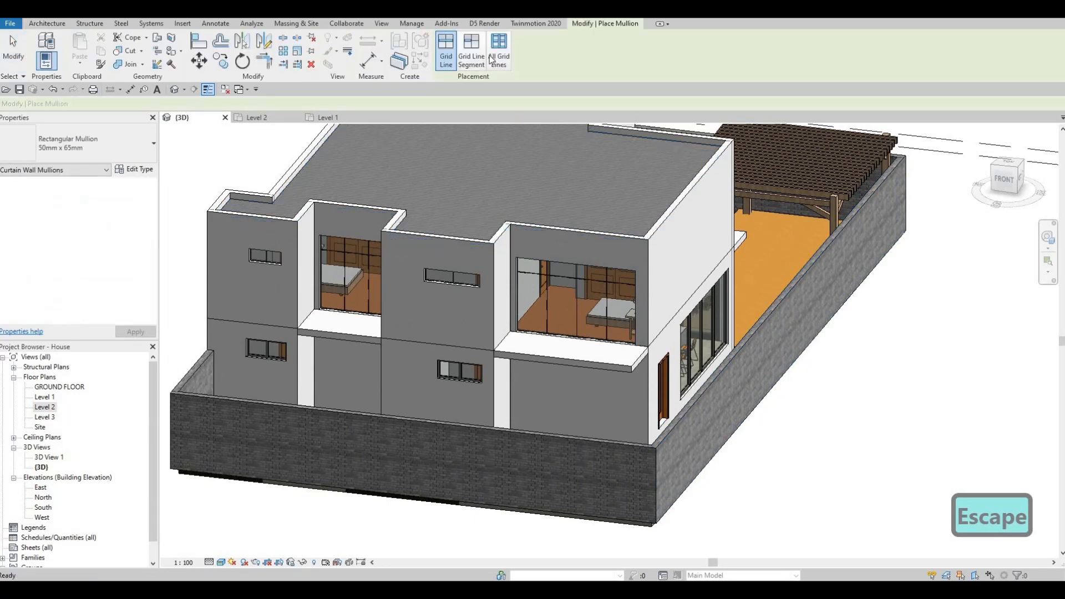
{"action": "left_click", "coordinate": [498, 56]}
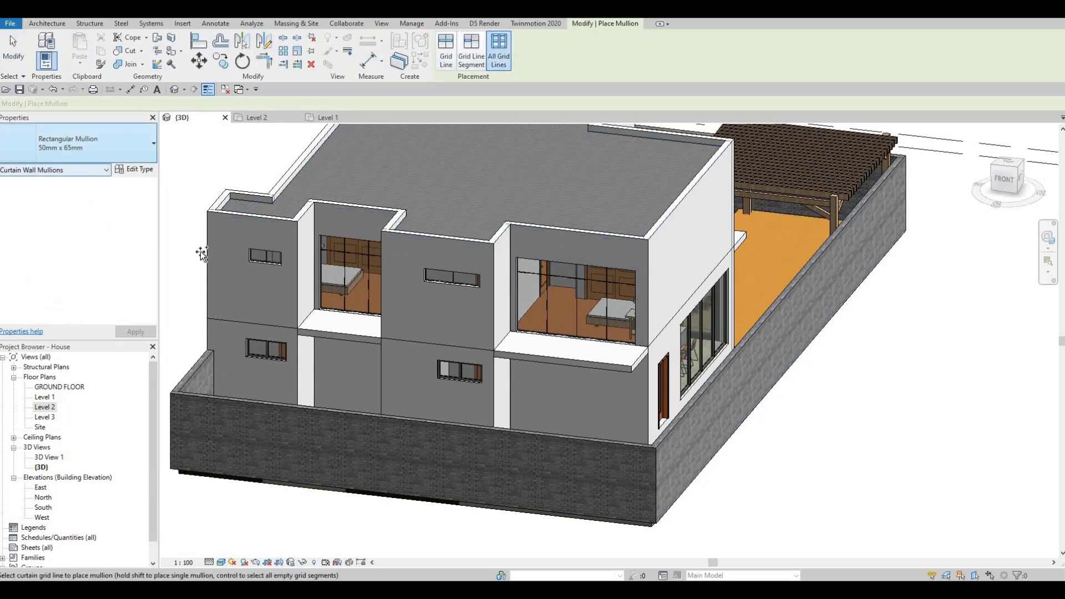
{"action": "left_click", "coordinate": [269, 261]}
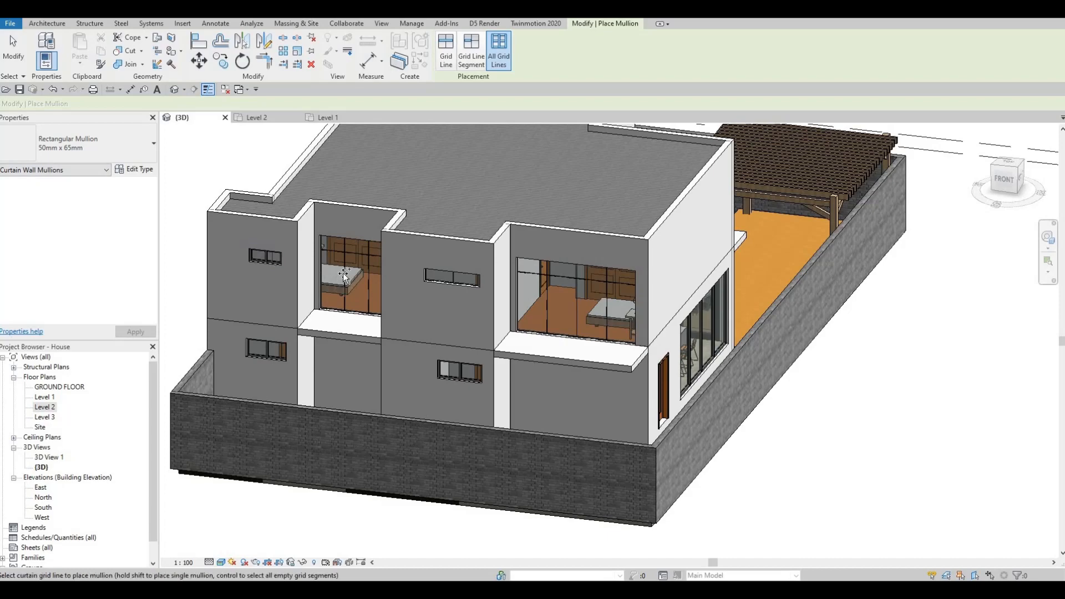
{"action": "left_click", "coordinate": [439, 277]}
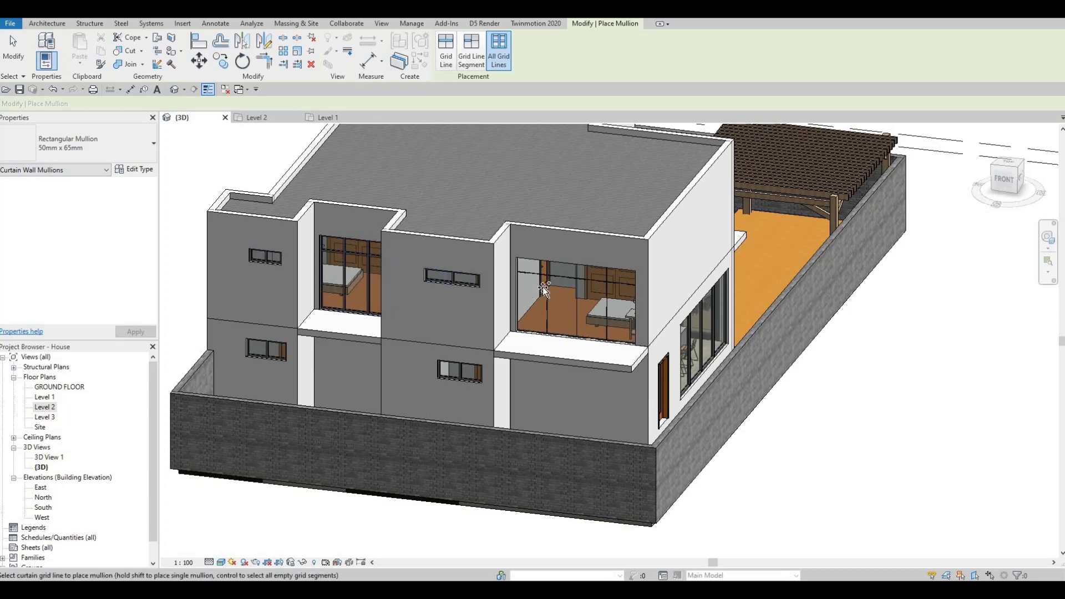
{"action": "left_click", "coordinate": [562, 318]}
Place 50mm x 65mm rectangular mullions on all grid lines of both large rear Level 2 windows.
{"action": "middle_click_drag", "start_coordinate": [562, 319], "coordinate": [388, 336], "text": "shift"}
{"action": "left_click", "coordinate": [388, 335]}
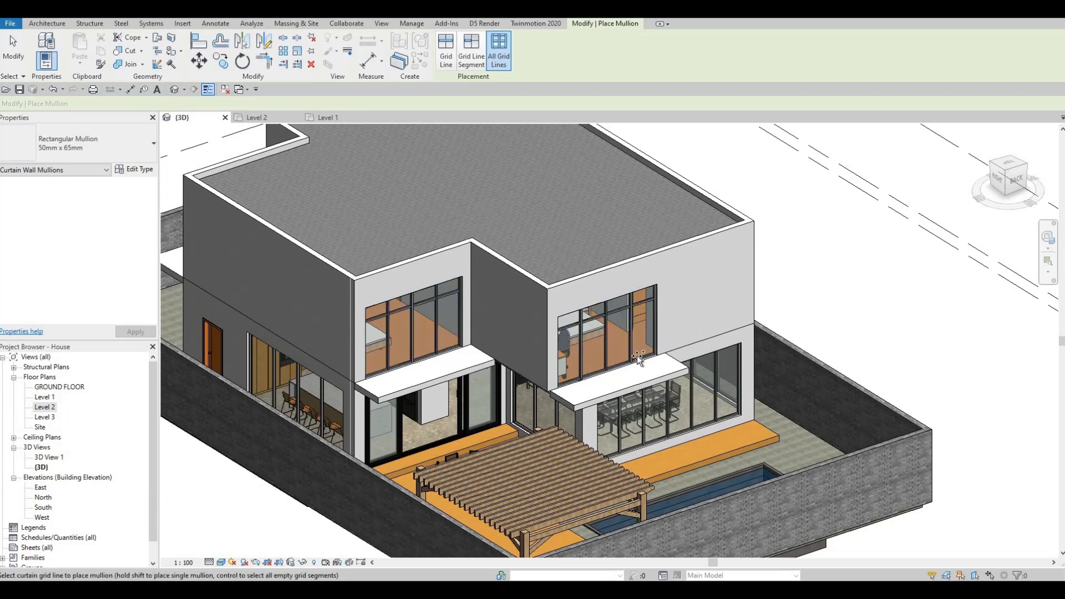
{"action": "scroll", "coordinate": [635, 366], "scroll_direction": "up", "scroll_amount": 2}
{"action": "scroll", "coordinate": [632, 372], "scroll_direction": "up", "scroll_amount": 4}
{"action": "key", "text": "Escape"}
{"action": "key", "text": "Escape"}
{"action": "key", "text": "Escape"}
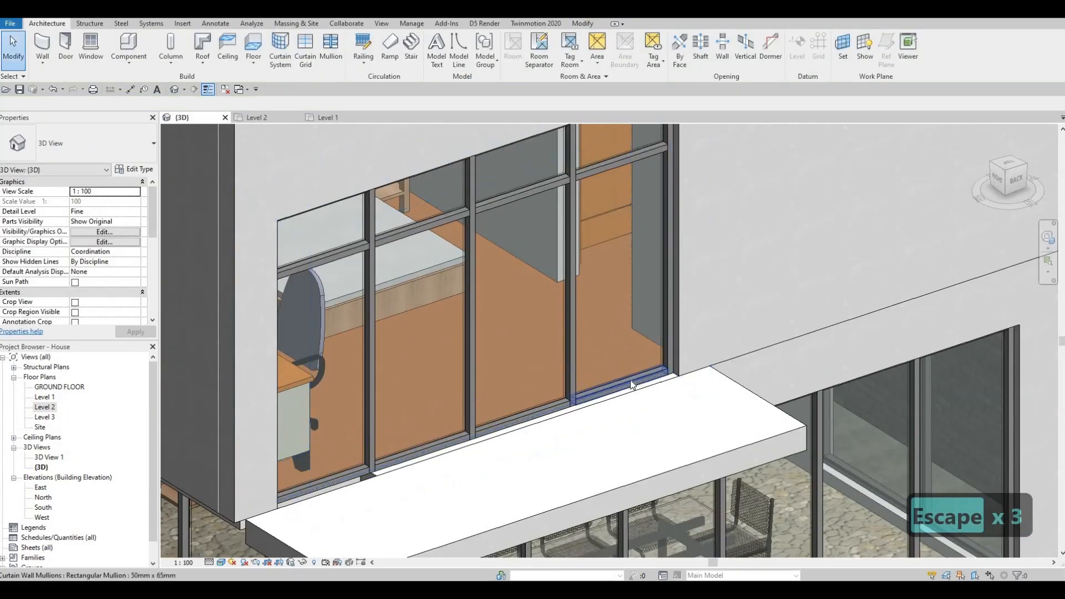
Delete the sill mullion segment below the far right panel of both large rear Level 2 windows.
{"action": "left_click", "coordinate": [630, 383]}
{"action": "key", "text": "Delete"}
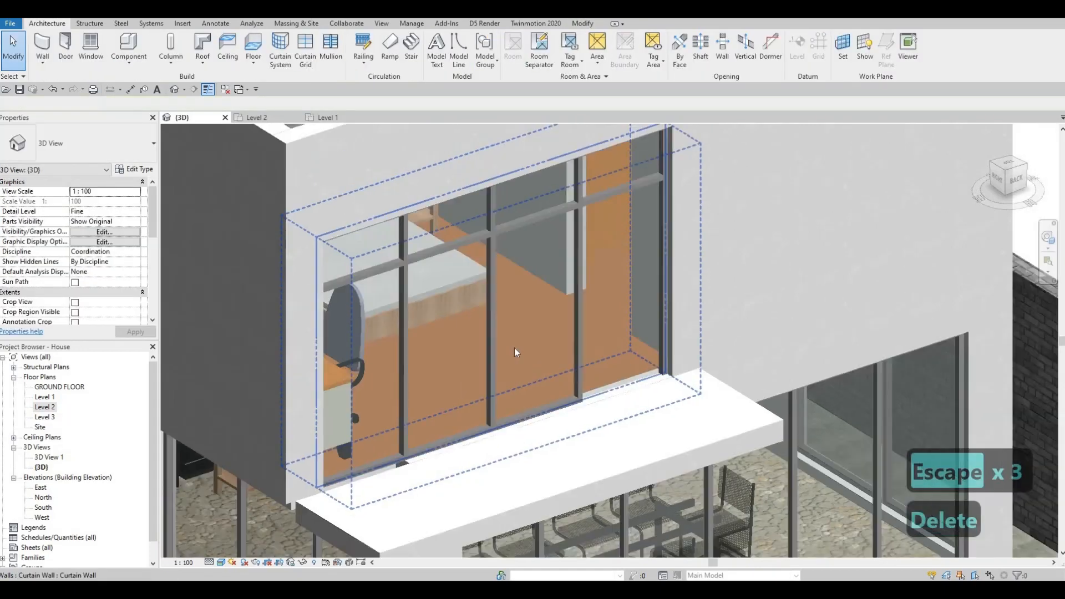
{"action": "middle_click_drag", "start_coordinate": [515, 348], "coordinate": [381, 323]}
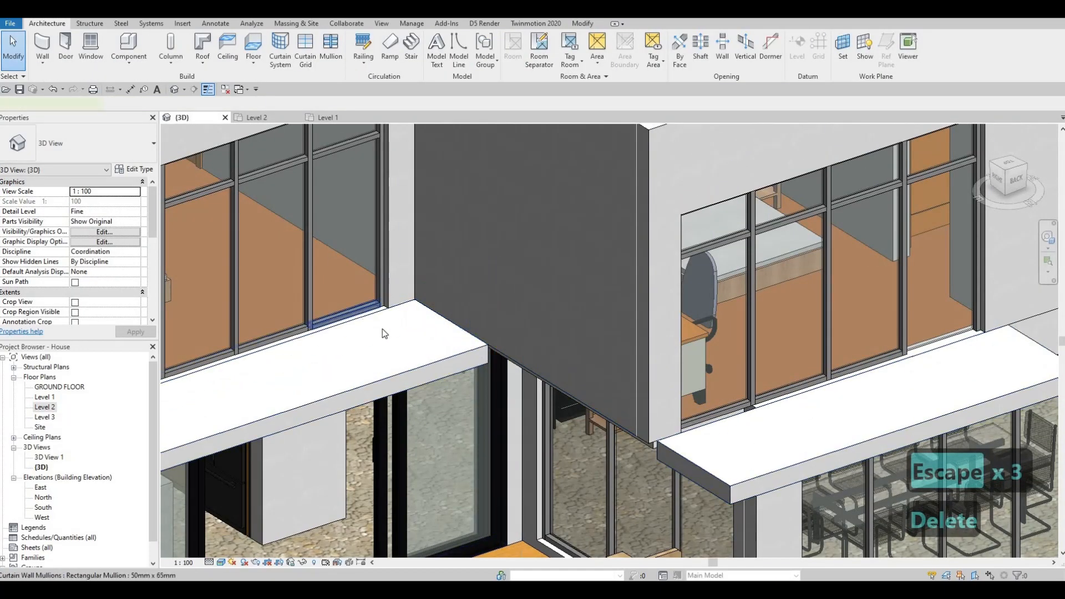
{"action": "left_click", "coordinate": [382, 328]}
{"action": "key", "text": "Delete"}
Delete the sill mullion segment below the wider Level 2 front window's leftmost panel and the narrower one's rightmost panel.
{"action": "scroll", "coordinate": [377, 339], "scroll_direction": "down", "scroll_amount": 3}
{"action": "middle_click_drag", "start_coordinate": [388, 382], "coordinate": [600, 335], "text": "shift"}
{"action": "scroll", "coordinate": [596, 377], "scroll_direction": "down", "scroll_amount": 1}
{"action": "scroll", "coordinate": [594, 334], "scroll_direction": "up", "scroll_amount": 4}
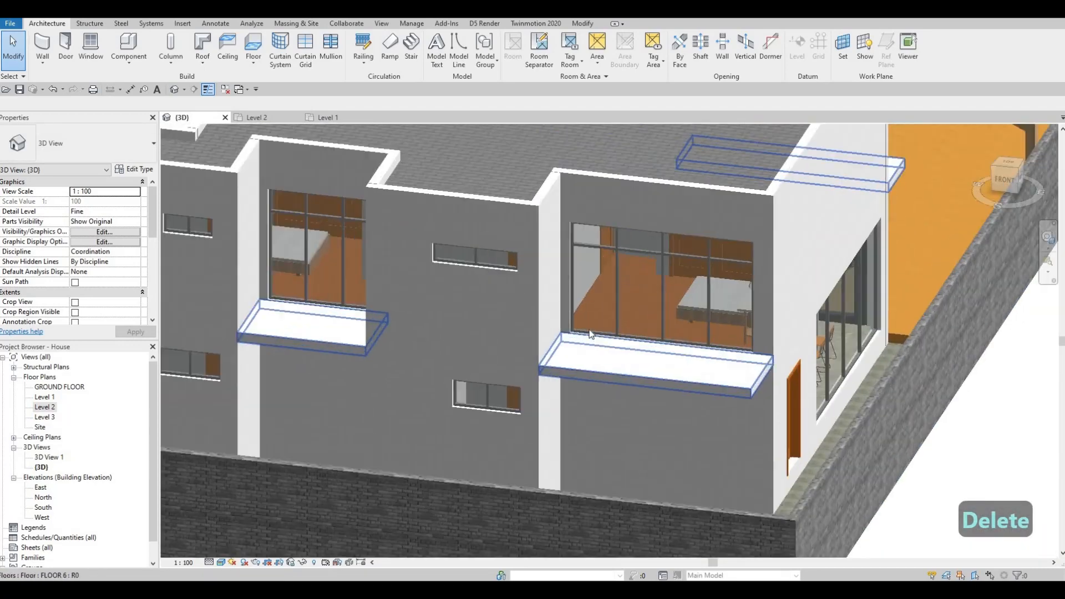
{"action": "left_click", "coordinate": [590, 333]}
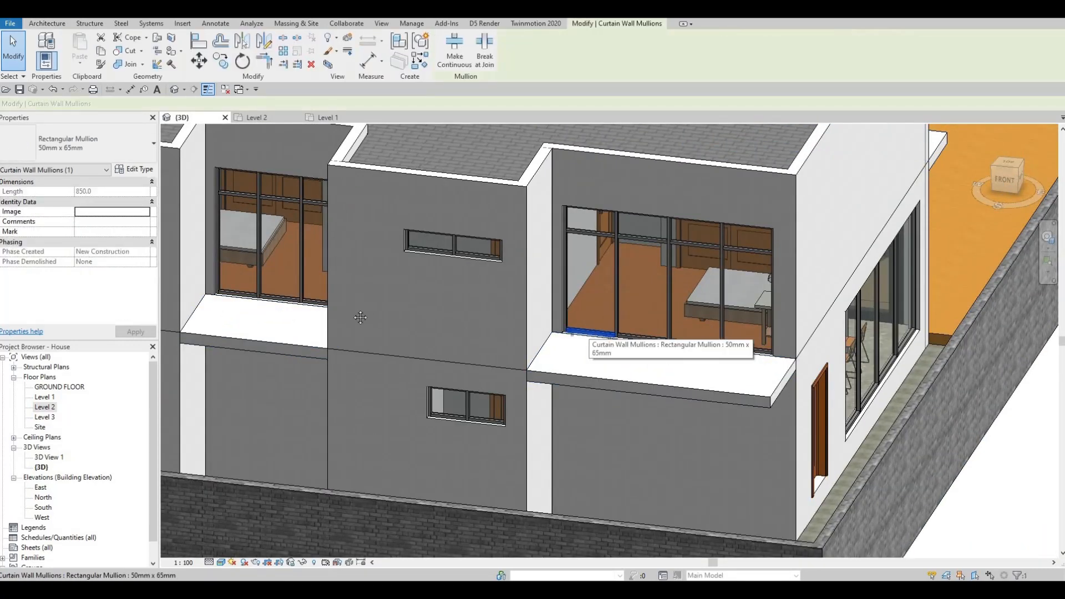
{"action": "key", "text": "Delete"}
{"action": "middle_click_drag", "start_coordinate": [323, 366], "coordinate": [339, 373], "text": "shift"}
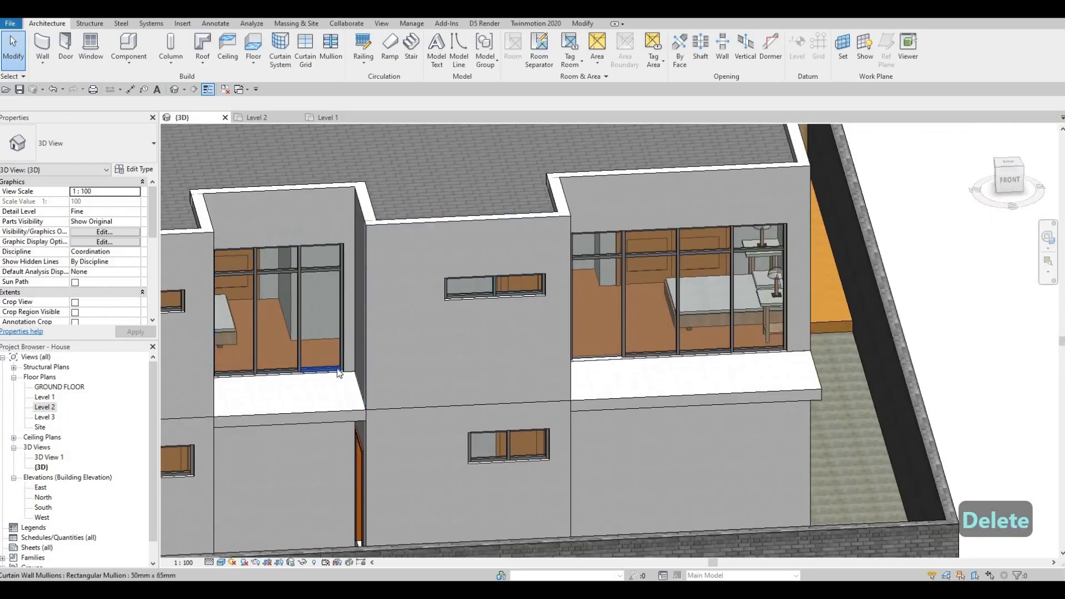
{"action": "left_click", "coordinate": [339, 372]}
{"action": "scroll", "coordinate": [470, 221], "scroll_direction": "down", "scroll_amount": 4}
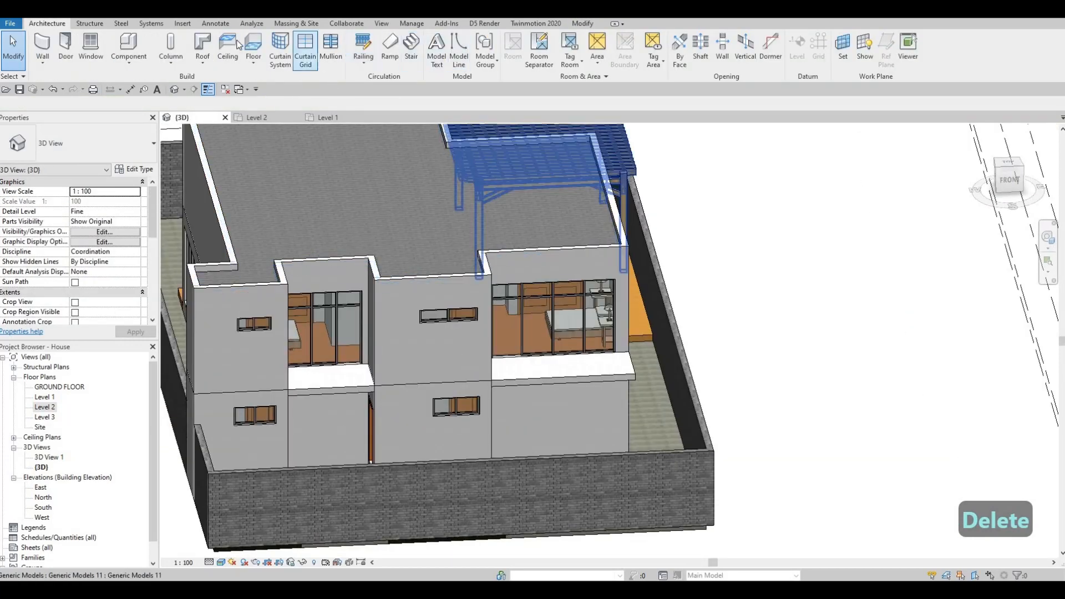
Load the M_Door-Curtain-Wall-Single-Glass family from the Canada library's Doors folder.
{"action": "left_click", "coordinate": [183, 23]}
{"action": "left_click", "coordinate": [455, 58]}
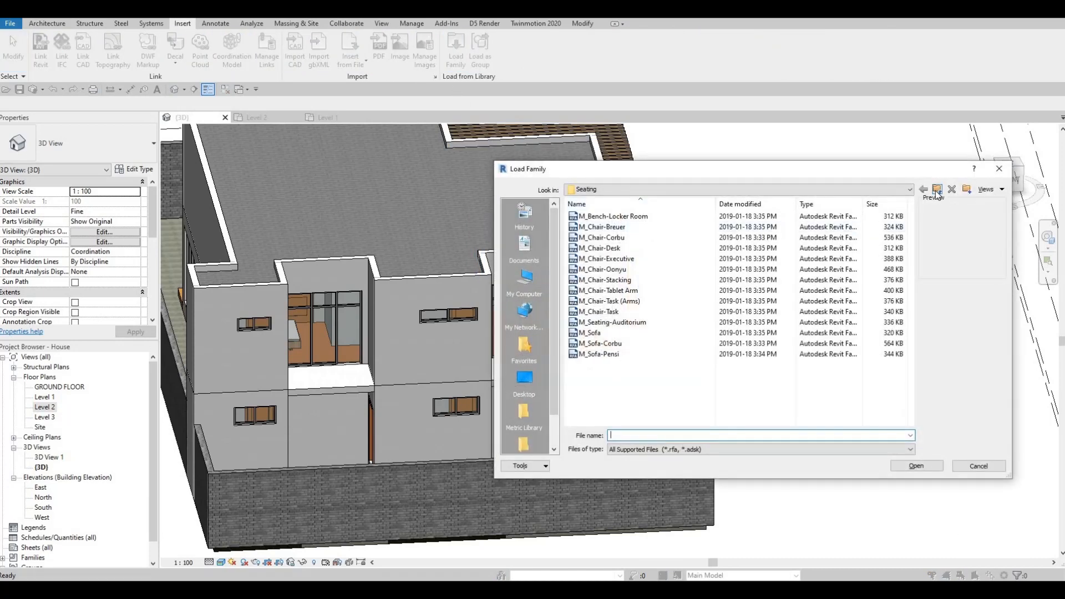
{"action": "left_click", "coordinate": [937, 190]}
{"action": "left_click", "coordinate": [937, 190]}
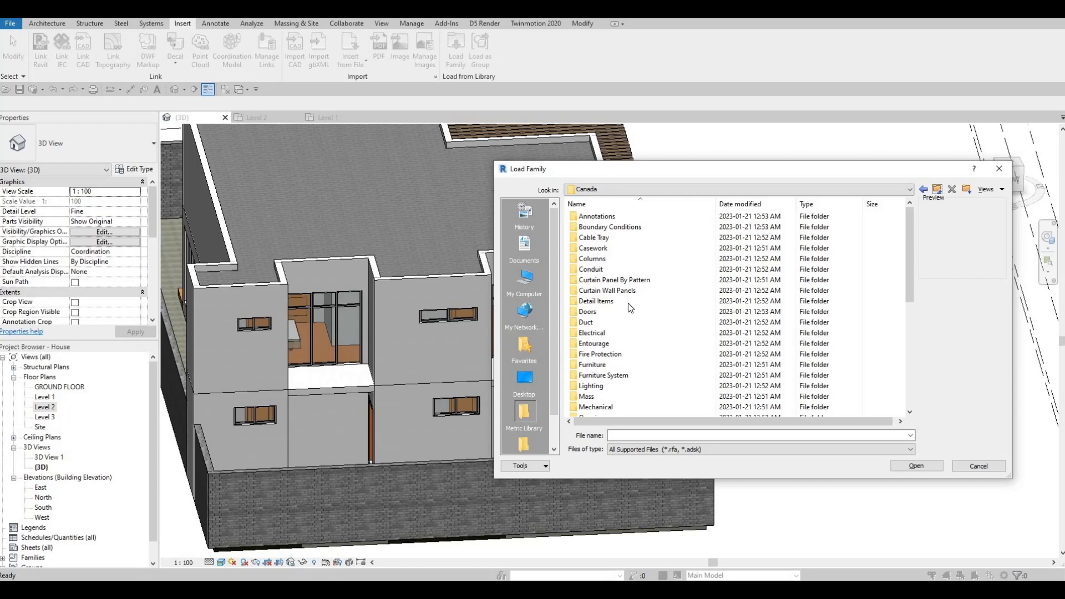
{"action": "double_click", "coordinate": [600, 311]}
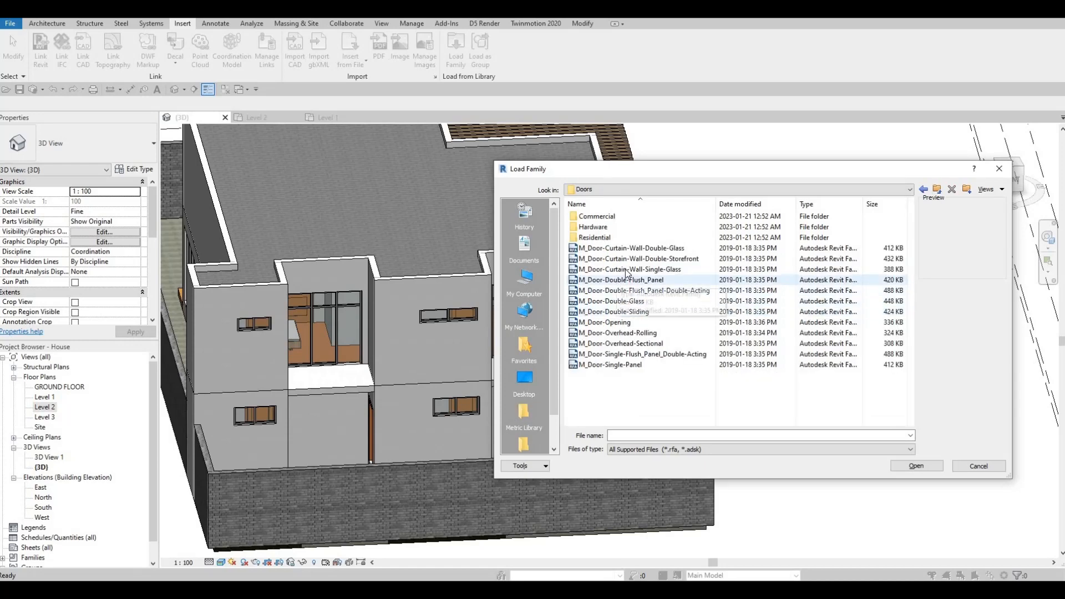
{"action": "left_click", "coordinate": [608, 272]}
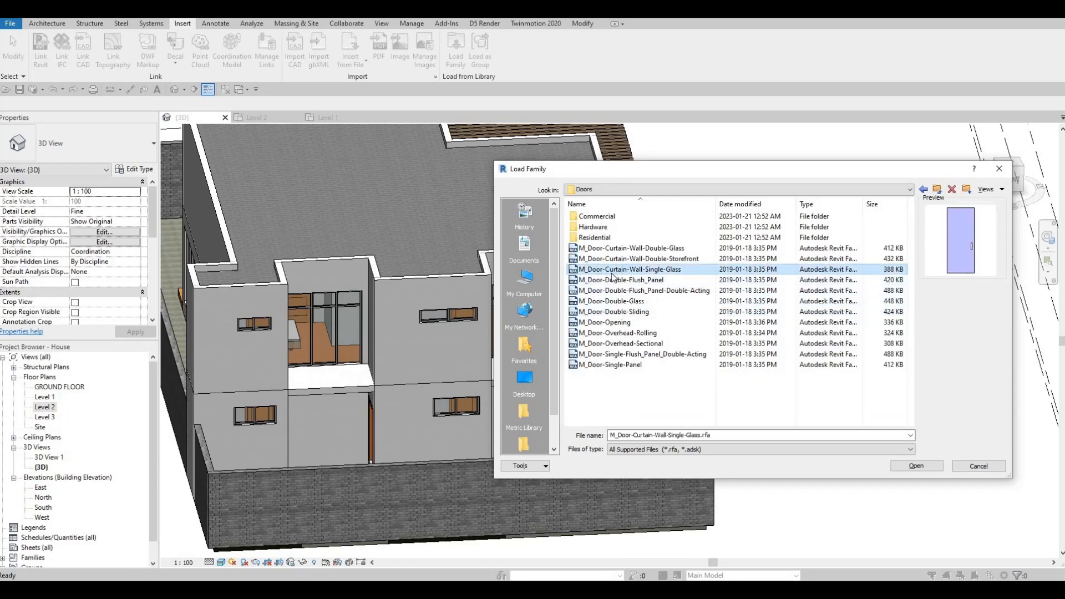
{"action": "left_click", "coordinate": [916, 466]}
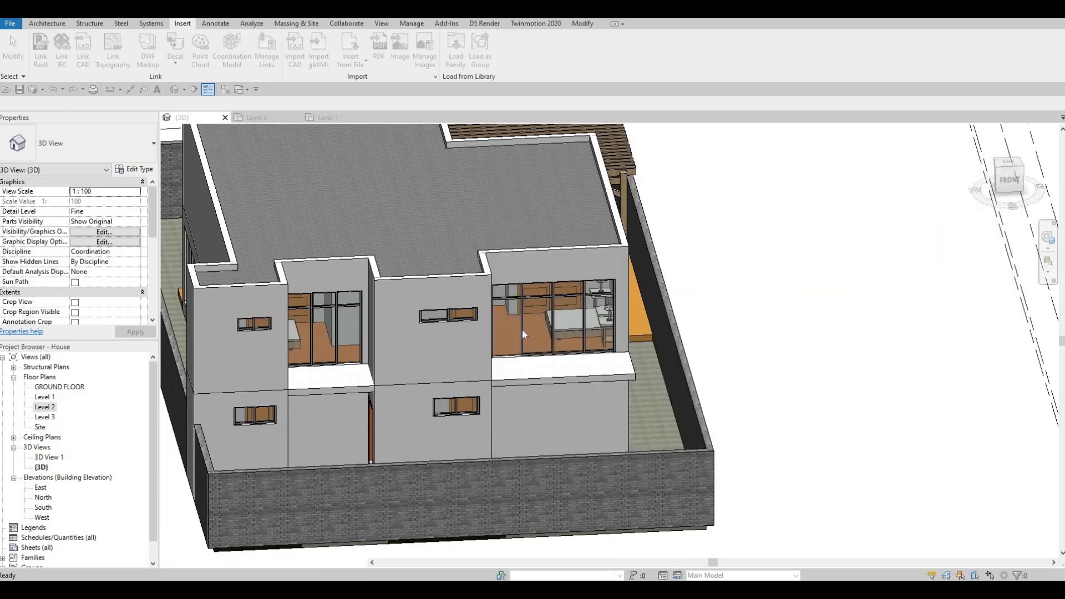
Change the lower right glazed panel of the narrower Level 2 front window to M_Door-Curtain-Wall-Single-Glass.
{"action": "middle_click_drag", "start_coordinate": [509, 366], "coordinate": [544, 324], "text": "shift"}
{"action": "scroll", "coordinate": [526, 320], "scroll_direction": "up", "scroll_amount": 5}
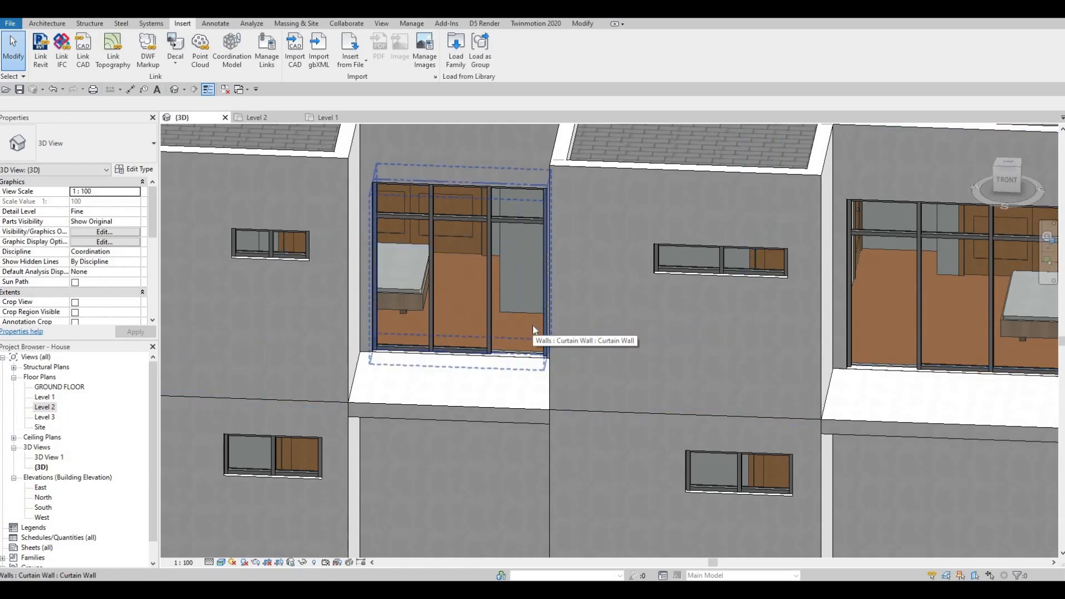
{"action": "key", "text": "Tab"}
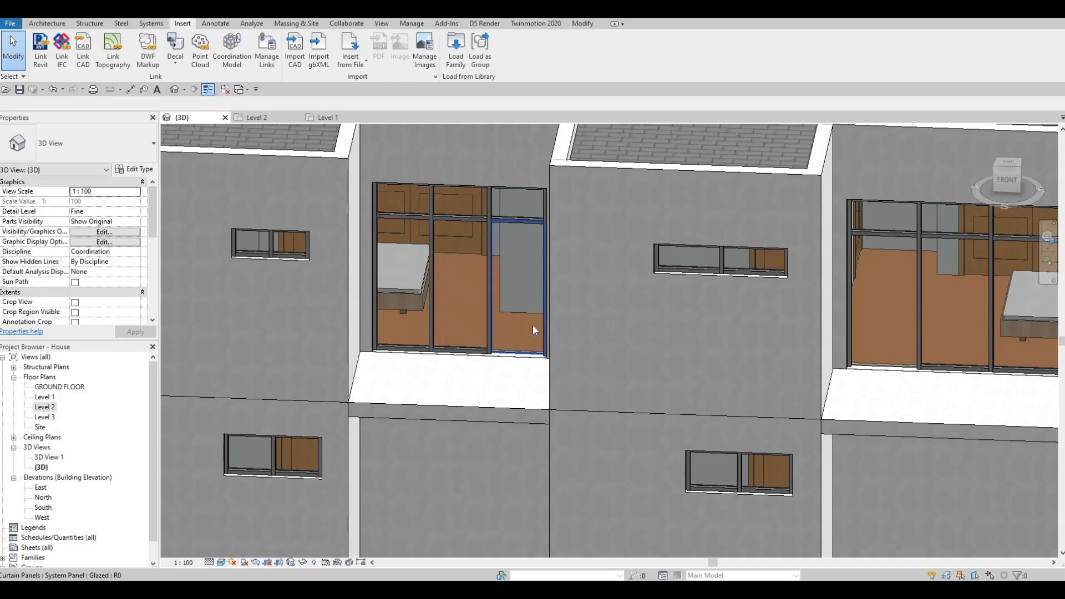
{"action": "left_click", "coordinate": [533, 325]}
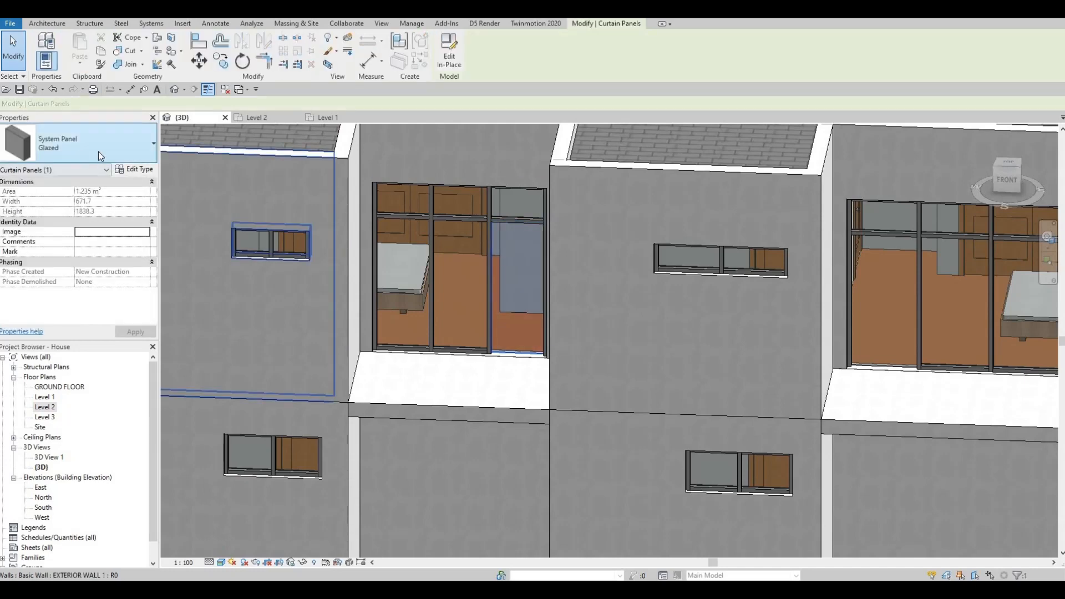
{"action": "left_click", "coordinate": [133, 149]}
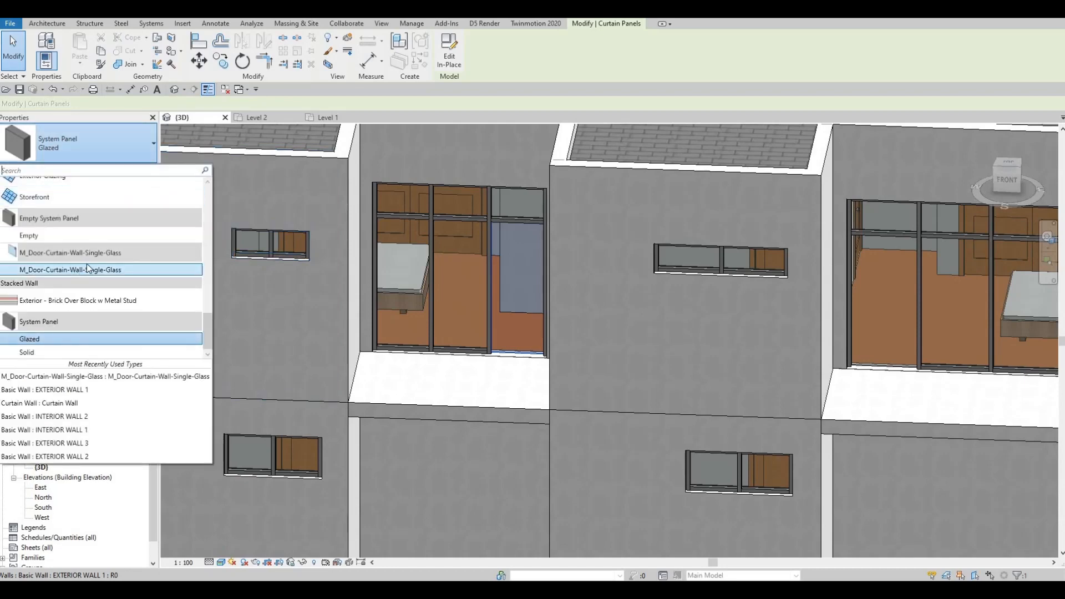
{"action": "left_click", "coordinate": [88, 269]}
{"action": "middle_click_drag", "start_coordinate": [571, 238], "coordinate": [411, 286]}
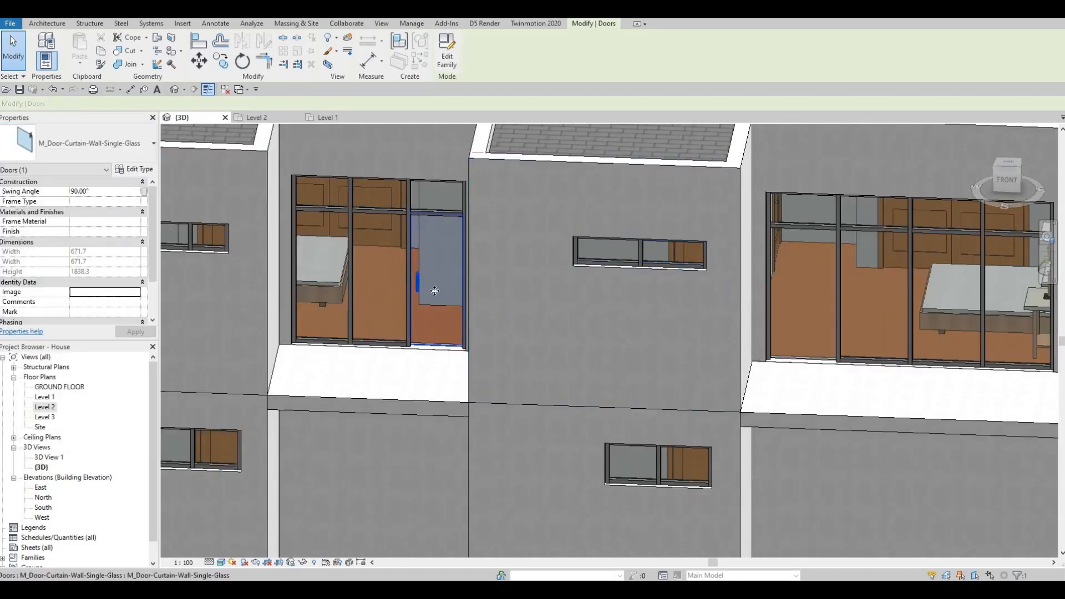
Change the lower left glazed panel of the wider Level 2 front window to M_Door-Curtain-Wall-Single-Glass.
{"action": "middle_click_drag", "start_coordinate": [797, 340], "coordinate": [568, 325]}
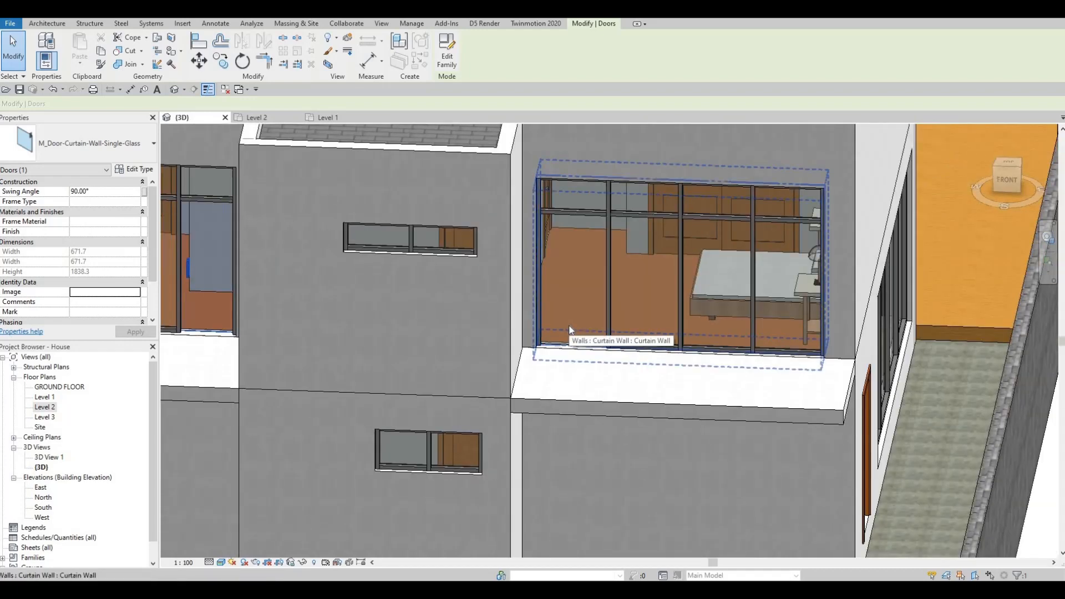
{"action": "key", "text": "Tab"}
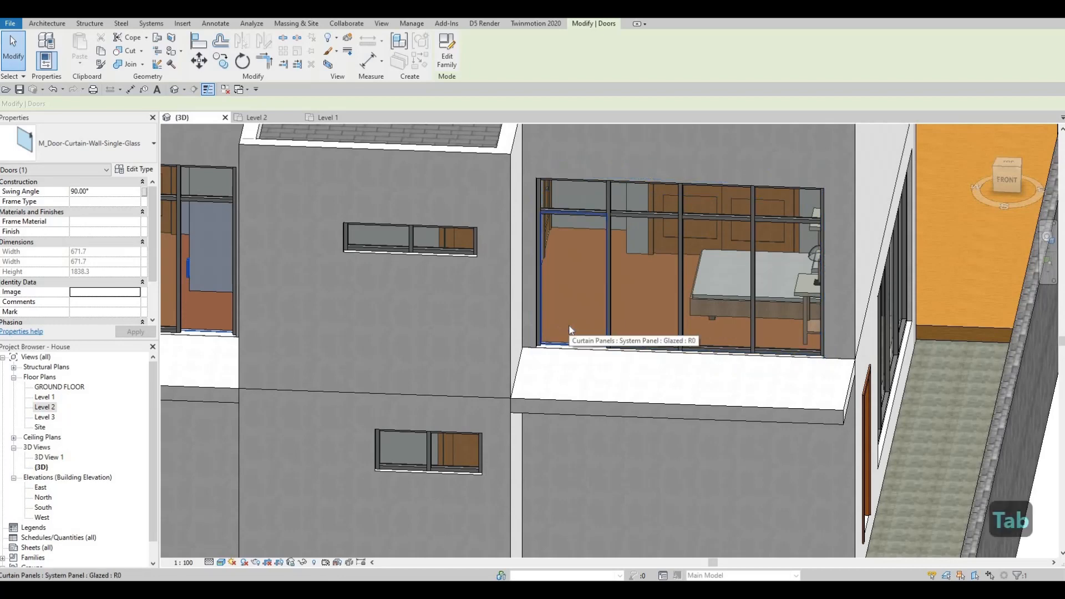
{"action": "left_click", "coordinate": [569, 327]}
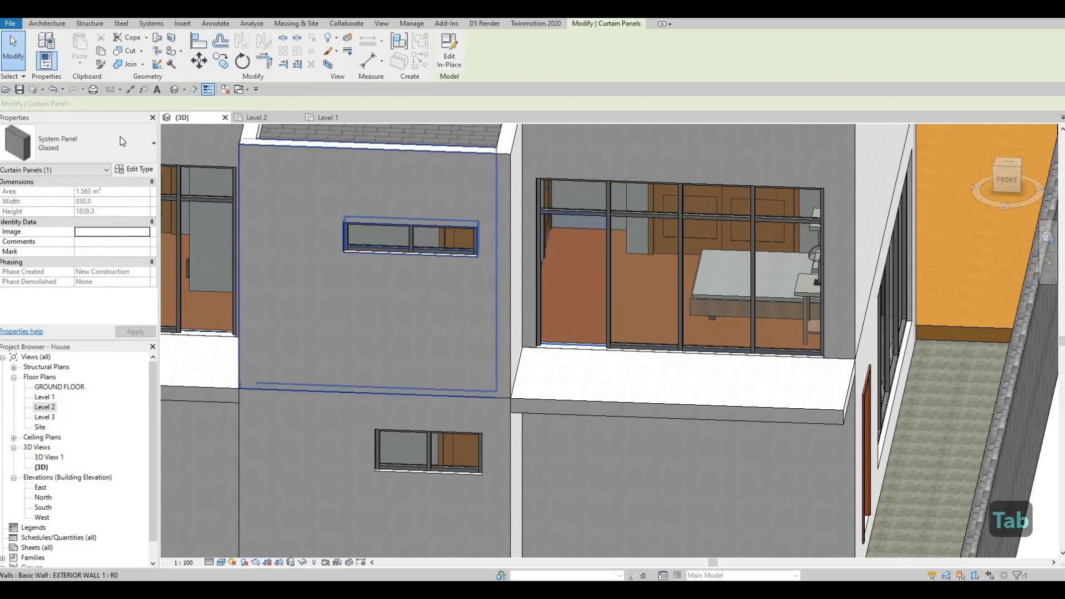
{"action": "left_click", "coordinate": [83, 145]}
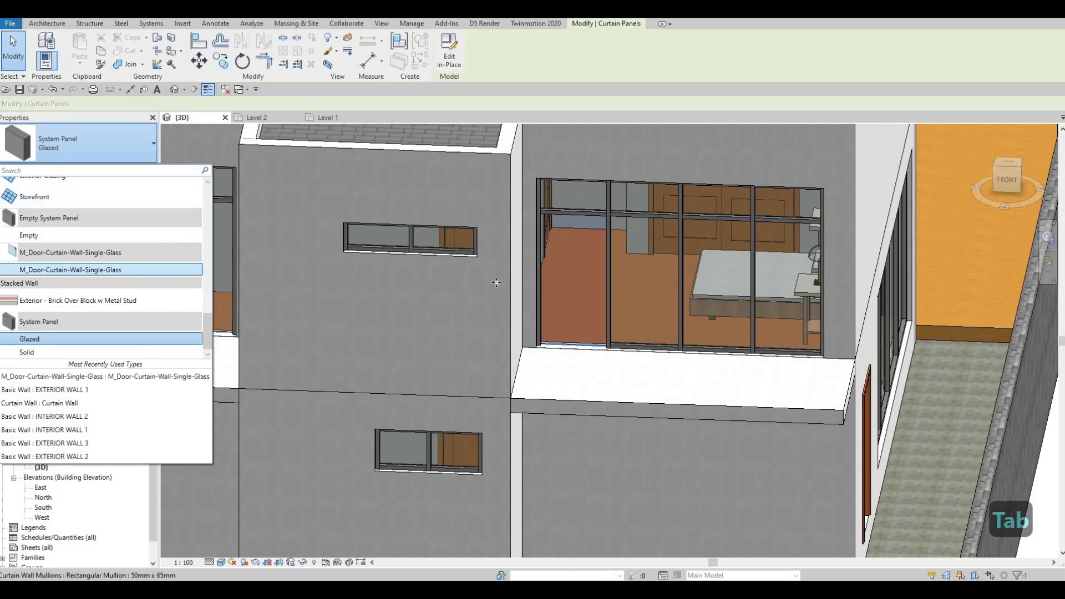
{"action": "left_click", "coordinate": [61, 272]}
Change the lower right glazed panel of the left rear Level 2 window to M_Door-Curtain-Wall-Single-Glass.
{"action": "scroll", "coordinate": [412, 320], "scroll_direction": "down", "scroll_amount": 5}
{"action": "middle_click_drag", "start_coordinate": [412, 320], "coordinate": [557, 186], "text": "shift"}
{"action": "scroll", "coordinate": [582, 322], "scroll_direction": "up", "scroll_amount": 5}
{"action": "key", "text": "Tab"}
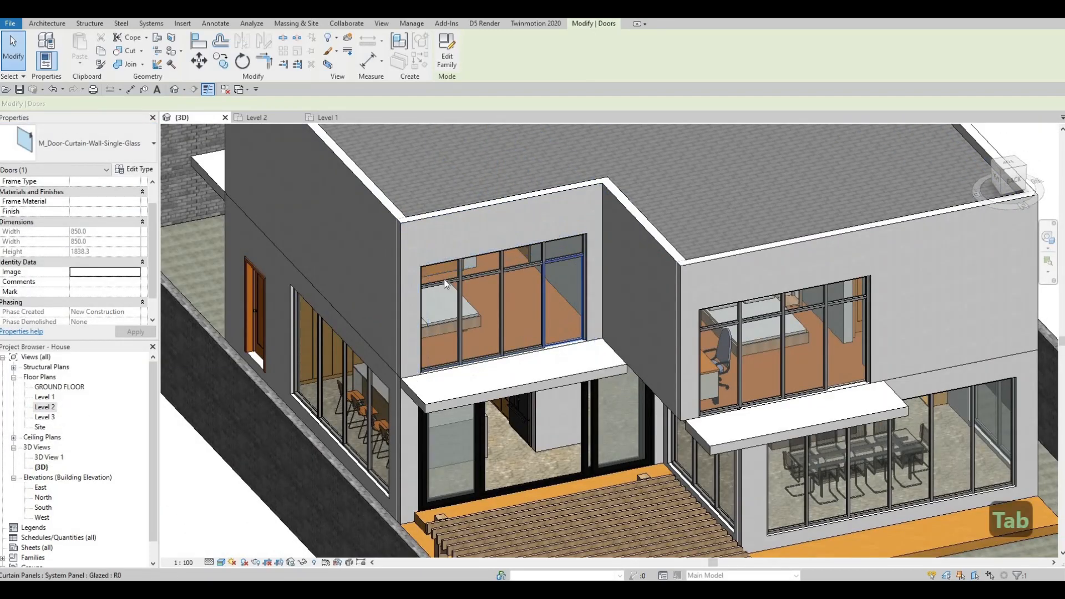
{"action": "left_click", "coordinate": [564, 300]}
{"action": "left_click", "coordinate": [83, 143]}
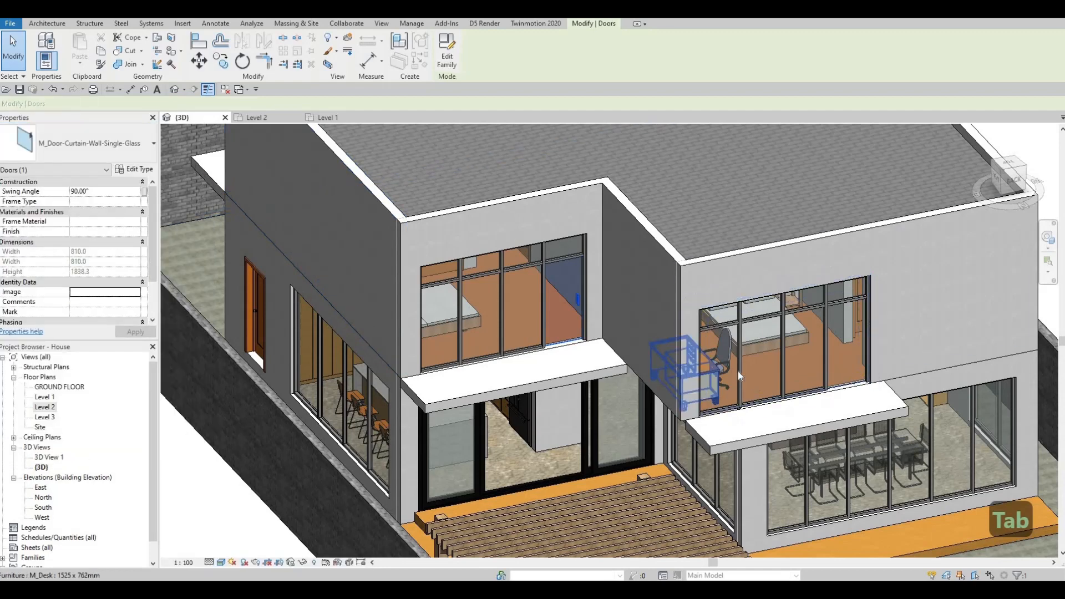
Change the lower right glazed panel of the right rear Level 2 window to M_Door-Curtain-Wall-Single-Glass.
{"action": "key", "text": "Tab"}
{"action": "key", "text": "Tab"}
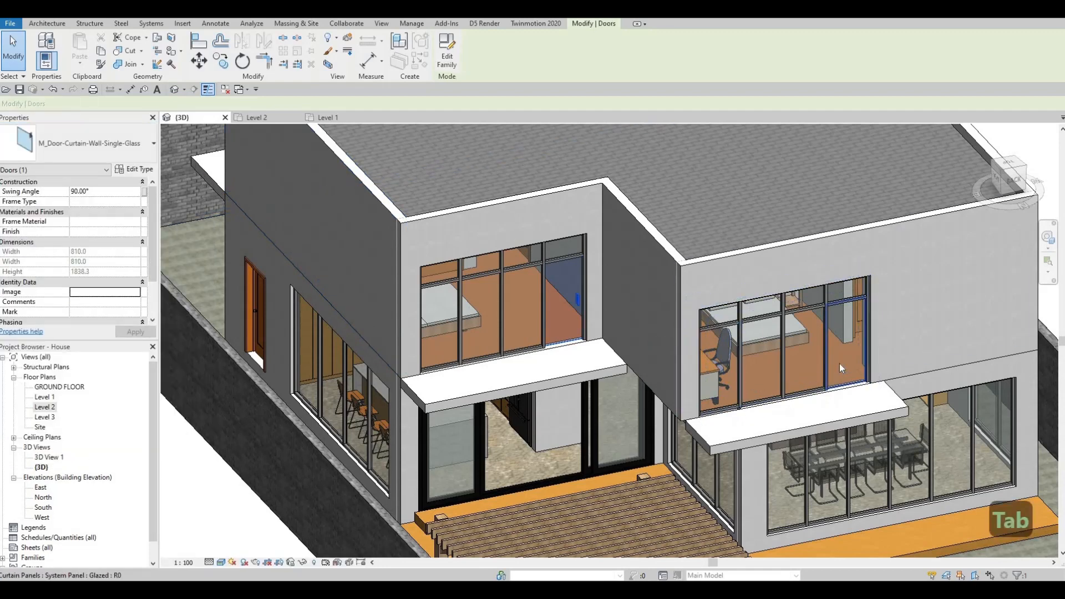
{"action": "key", "text": "Tab"}
{"action": "key", "text": "Tab"}
{"action": "left_click", "coordinate": [839, 364]}
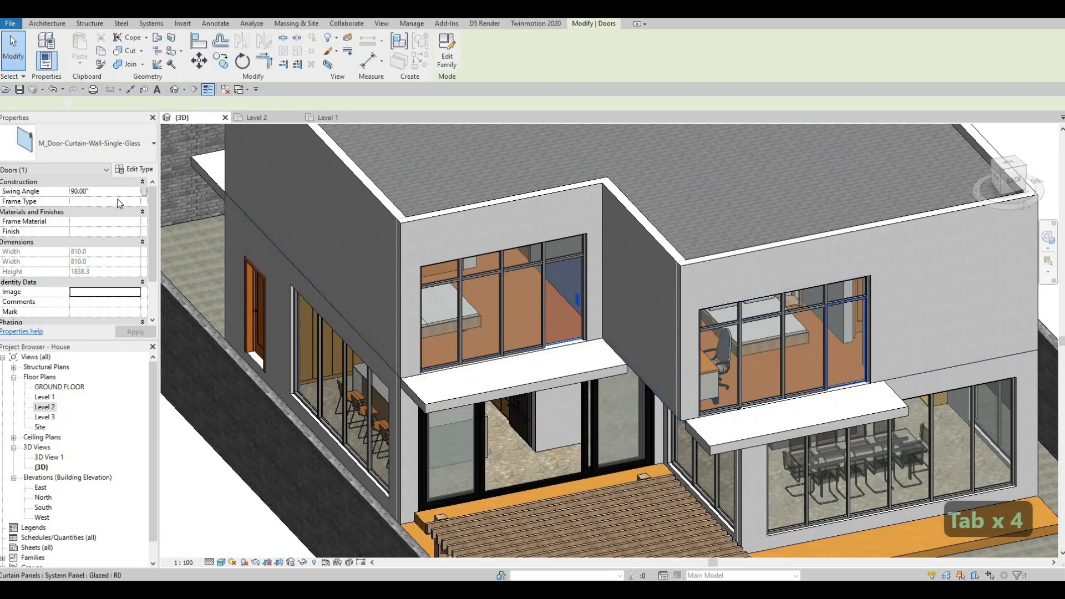
{"action": "left_click", "coordinate": [77, 144]}
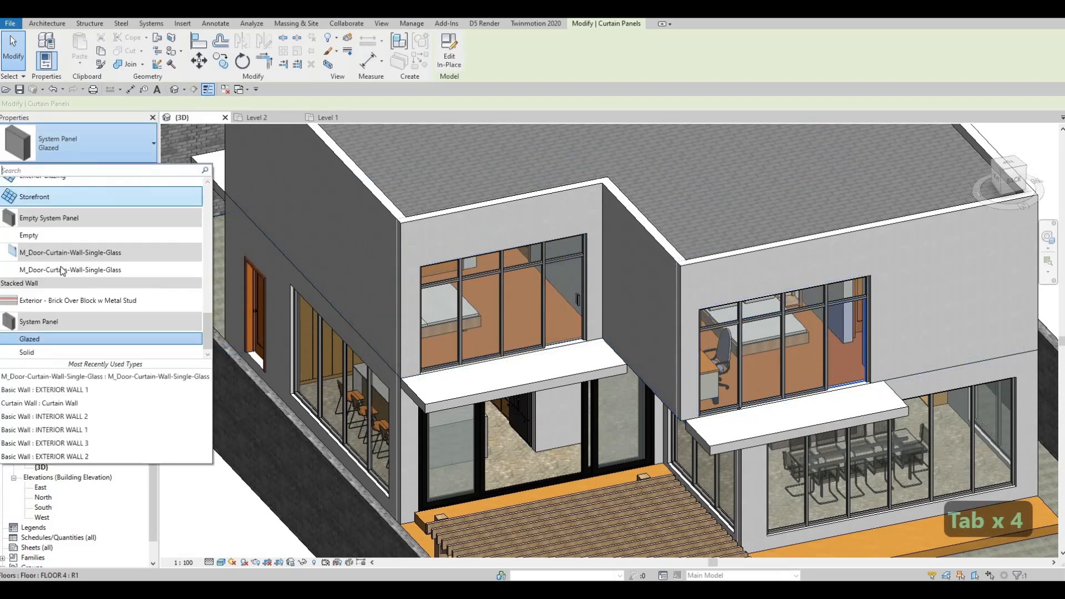
{"action": "left_click", "coordinate": [166, 269]}
{"action": "key", "text": "Escape"}
{"action": "key", "text": "Escape"}
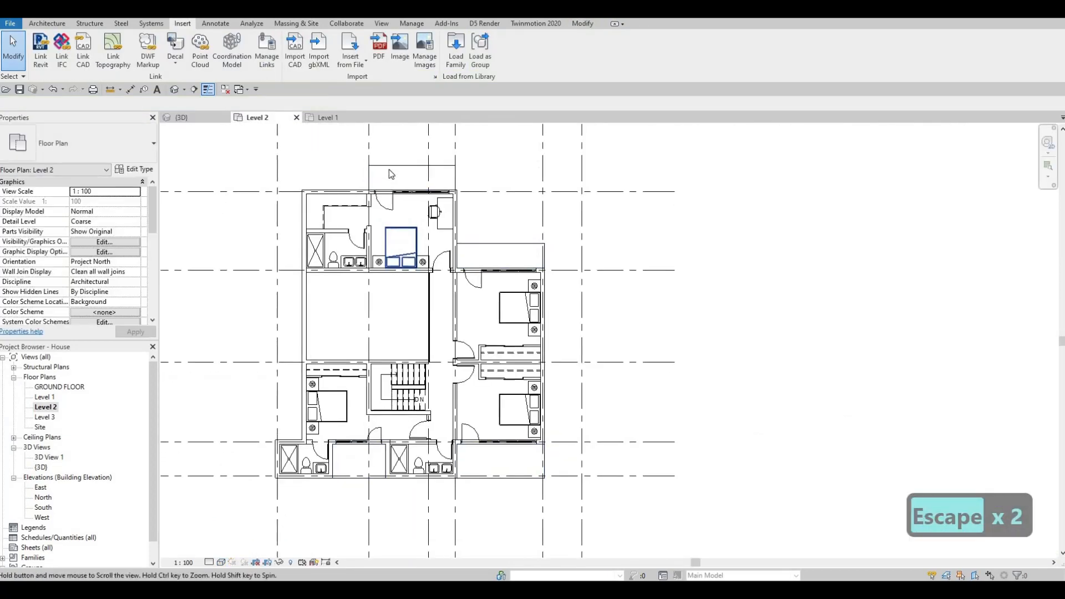
Flip the curtain wall glass door of the rear bedroom with the desk so it swings outward onto its balcony.
{"action": "scroll", "coordinate": [393, 241], "scroll_direction": "up", "scroll_amount": 4}
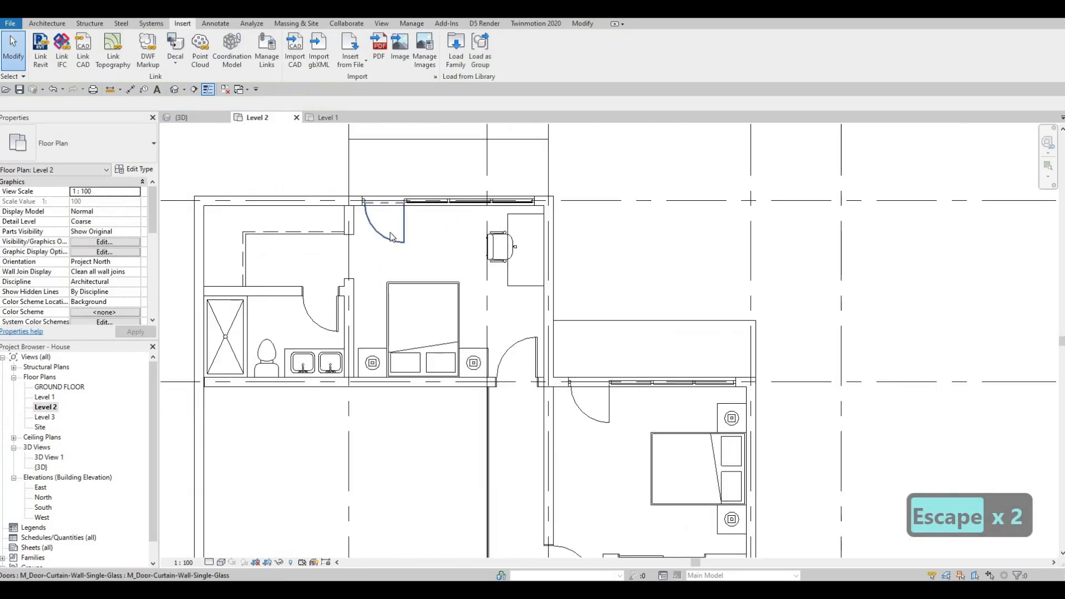
{"action": "left_click", "coordinate": [392, 236]}
{"action": "left_click", "coordinate": [380, 192]}
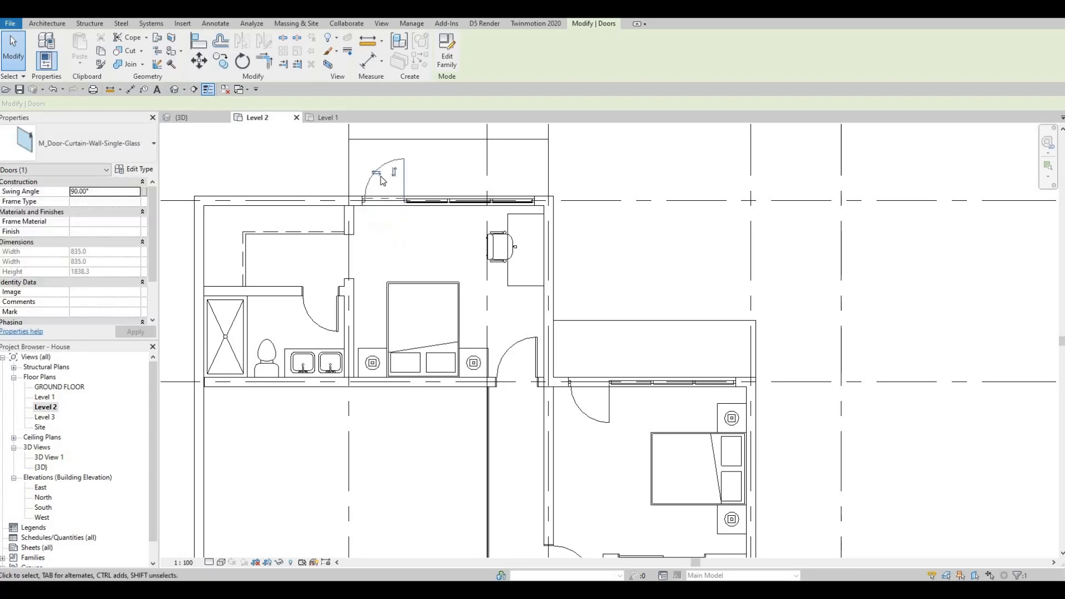
{"action": "key", "text": "space"}
Flip the curtain wall glass door of the other rear bedroom on Level 2 so it opens outward onto the balcony.
{"action": "scroll", "coordinate": [364, 183], "scroll_direction": "down", "scroll_amount": 2}
{"action": "scroll", "coordinate": [453, 187], "scroll_direction": "down", "scroll_amount": 3}
{"action": "middle_click_drag", "start_coordinate": [509, 285], "coordinate": [430, 172]}
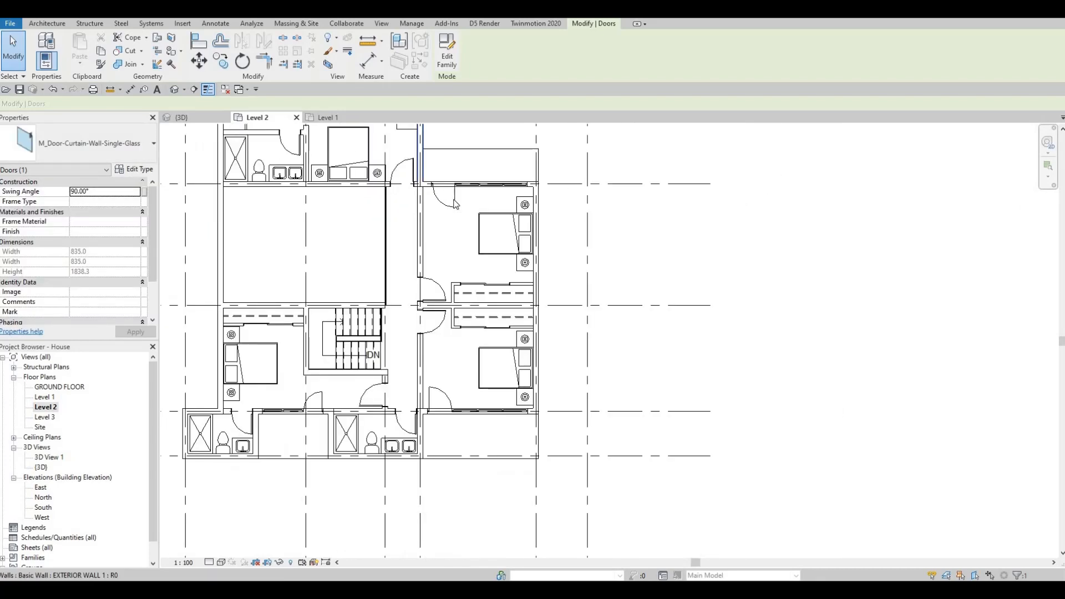
{"action": "scroll", "coordinate": [445, 177], "scroll_direction": "up", "scroll_amount": 1}
{"action": "left_click", "coordinate": [452, 201]}
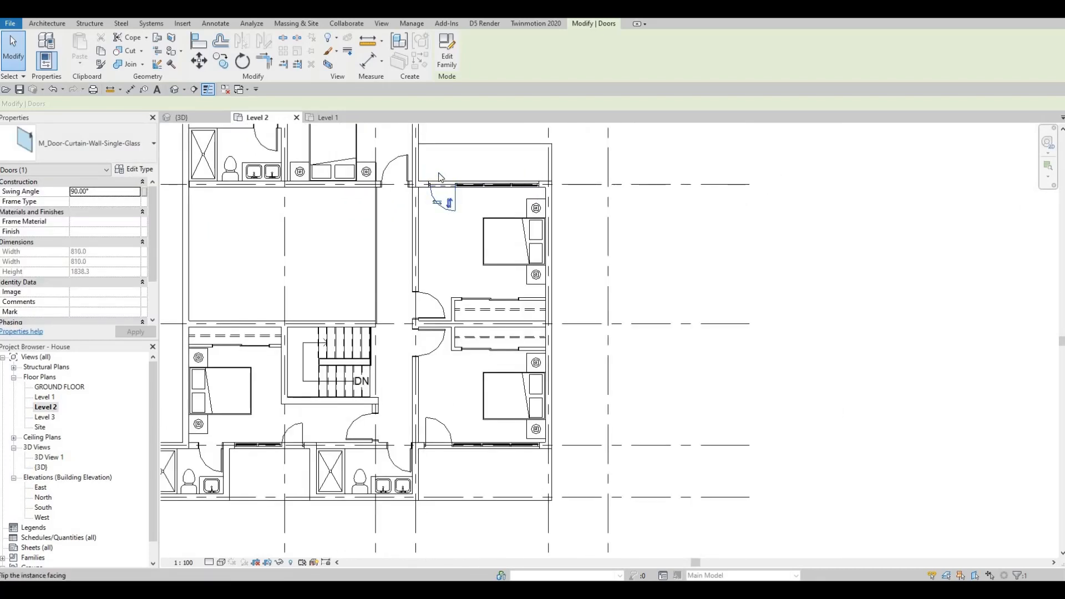
{"action": "left_click", "coordinate": [439, 177]}
Flip the glass door in the wider front window of Level 2 to swing outward over its balcony.
{"action": "middle_click_drag", "start_coordinate": [459, 261], "coordinate": [460, 217]}
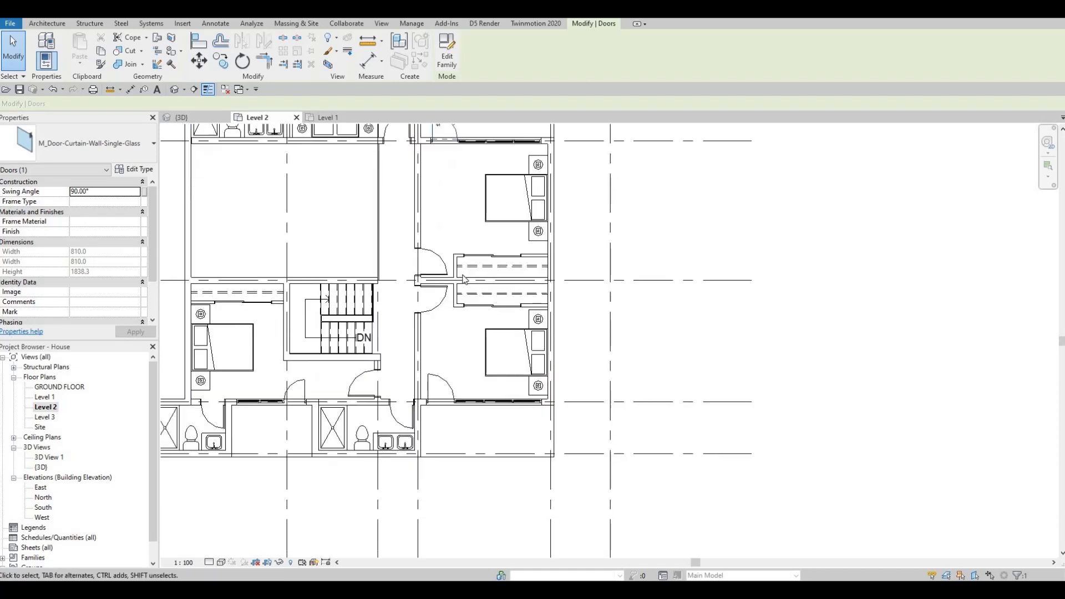
{"action": "scroll", "coordinate": [455, 228], "scroll_direction": "down", "scroll_amount": 2}
{"action": "scroll", "coordinate": [448, 237], "scroll_direction": "up", "scroll_amount": 2}
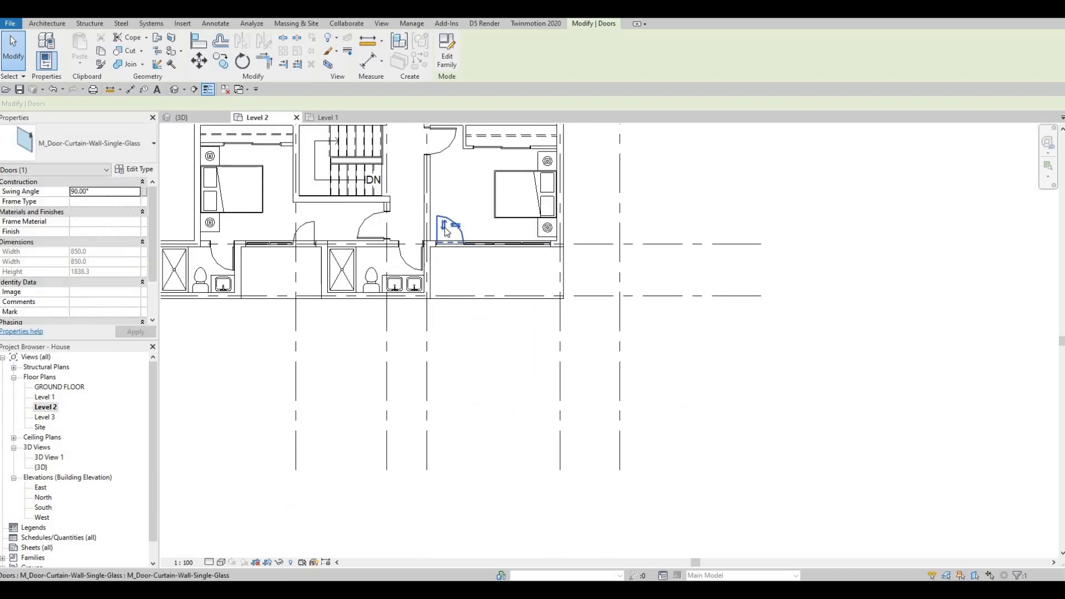
{"action": "key", "text": "space"}
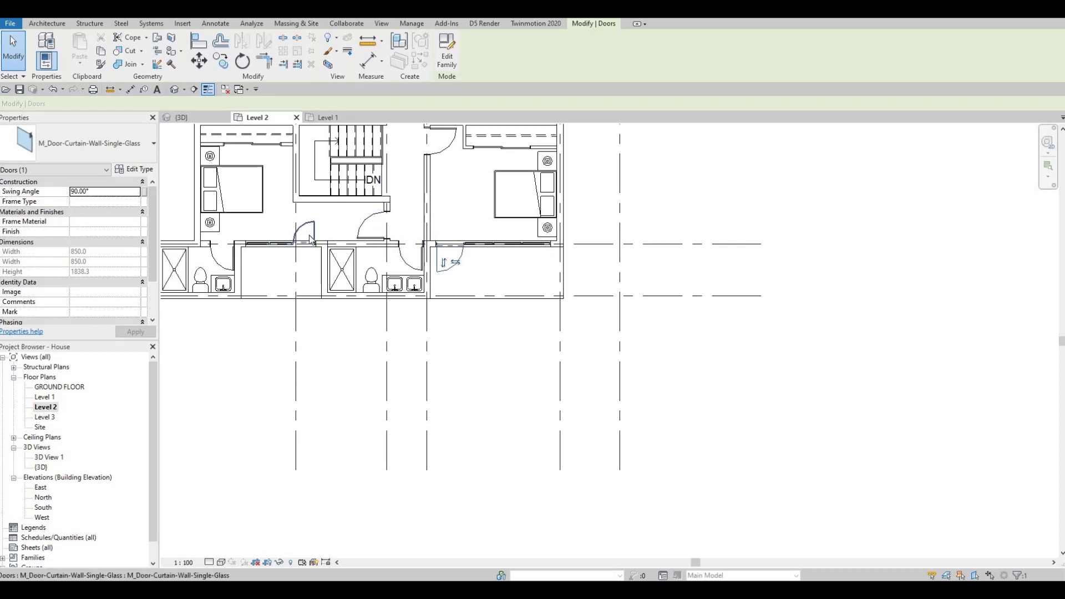
Flip the glass door in the narrower front window, between the two bathrooms, to swing outward onto the balcony.
{"action": "scroll", "coordinate": [383, 227], "scroll_direction": "down", "scroll_amount": 1}
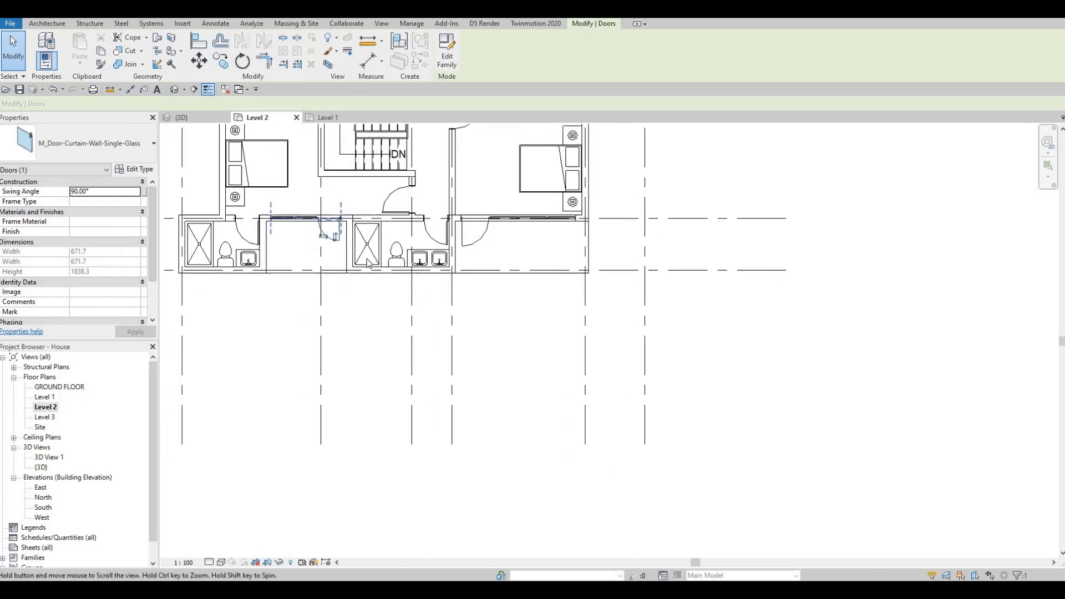
{"action": "key", "text": "Escape"}
{"action": "middle_click_drag", "start_coordinate": [394, 244], "coordinate": [464, 286]}
{"action": "scroll", "coordinate": [465, 285], "scroll_direction": "down", "scroll_amount": 1}
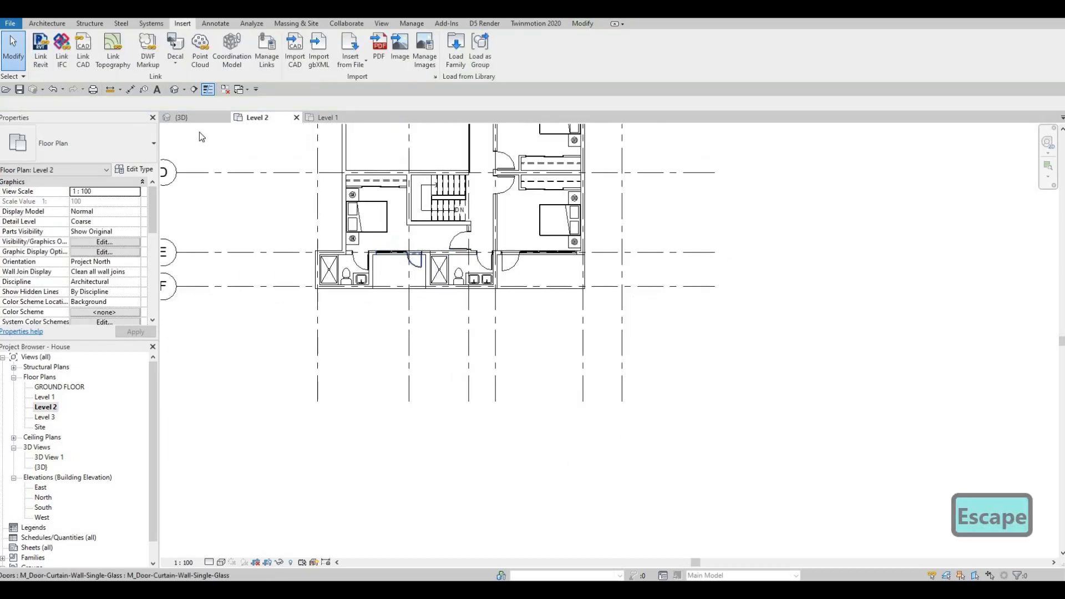
Examine the house exterior and its Level 2 balcony doors in the 3D view from the rear and front.
{"action": "left_click", "coordinate": [181, 117]}
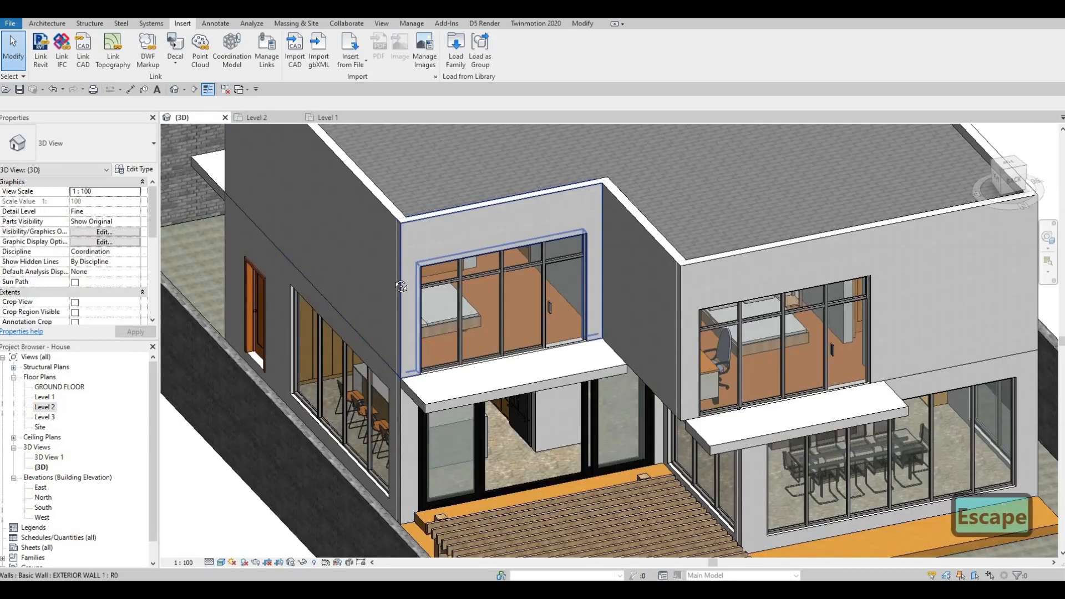
{"action": "middle_click_drag", "start_coordinate": [289, 255], "coordinate": [516, 255], "text": "shift"}
{"action": "scroll", "coordinate": [534, 245], "scroll_direction": "up", "scroll_amount": 3}
{"action": "scroll", "coordinate": [534, 245], "scroll_direction": "down", "scroll_amount": 4}
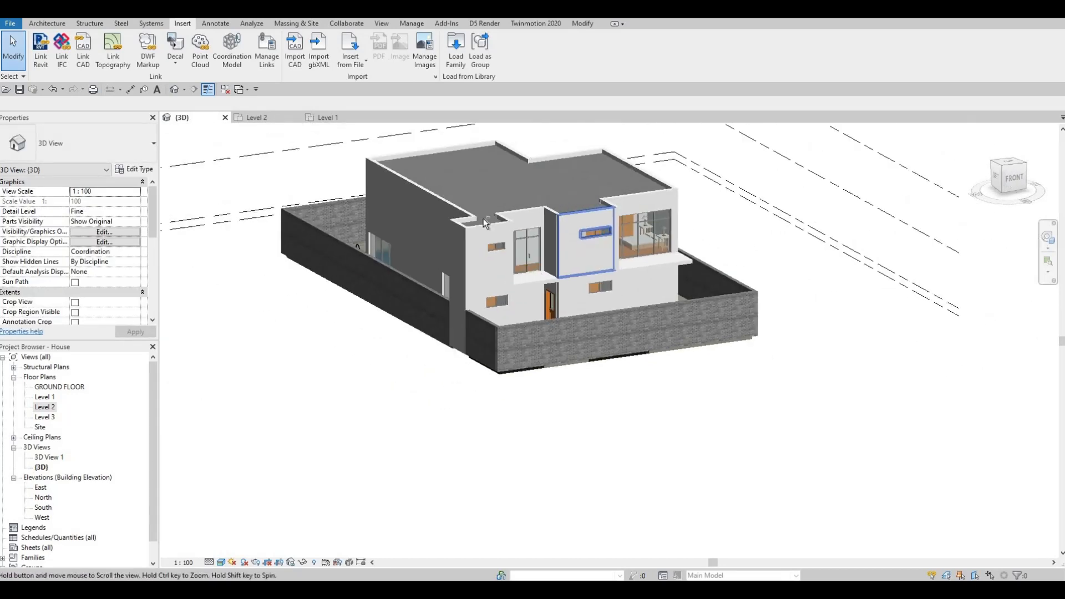
{"action": "middle_click_drag", "start_coordinate": [513, 271], "coordinate": [445, 348], "text": "shift"}
{"action": "scroll", "coordinate": [750, 345], "scroll_direction": "up", "scroll_amount": 2}
{"action": "middle_click_drag", "start_coordinate": [750, 345], "coordinate": [750, 384]}
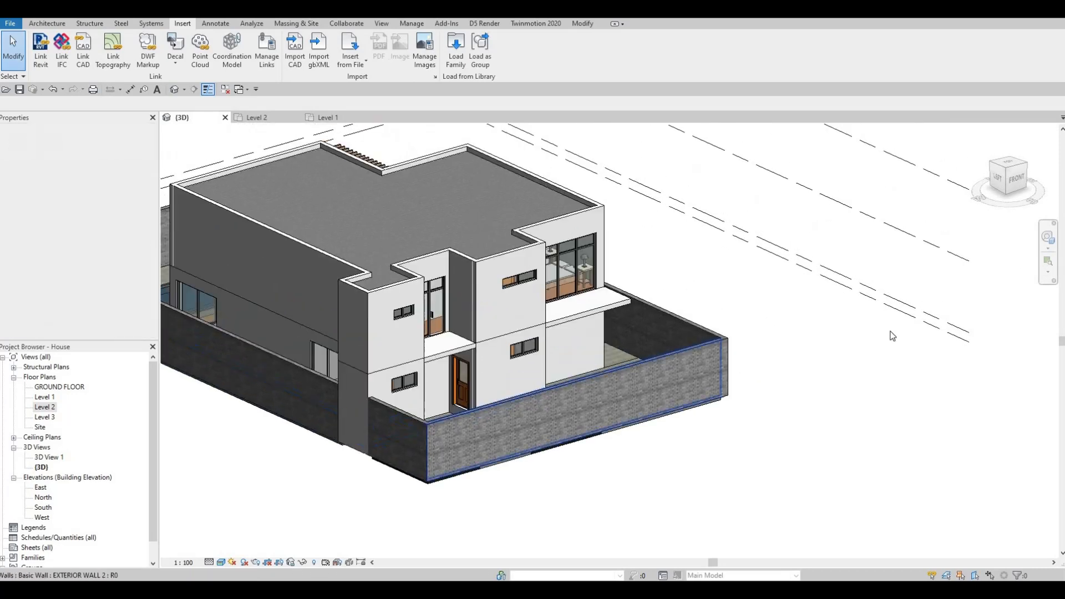